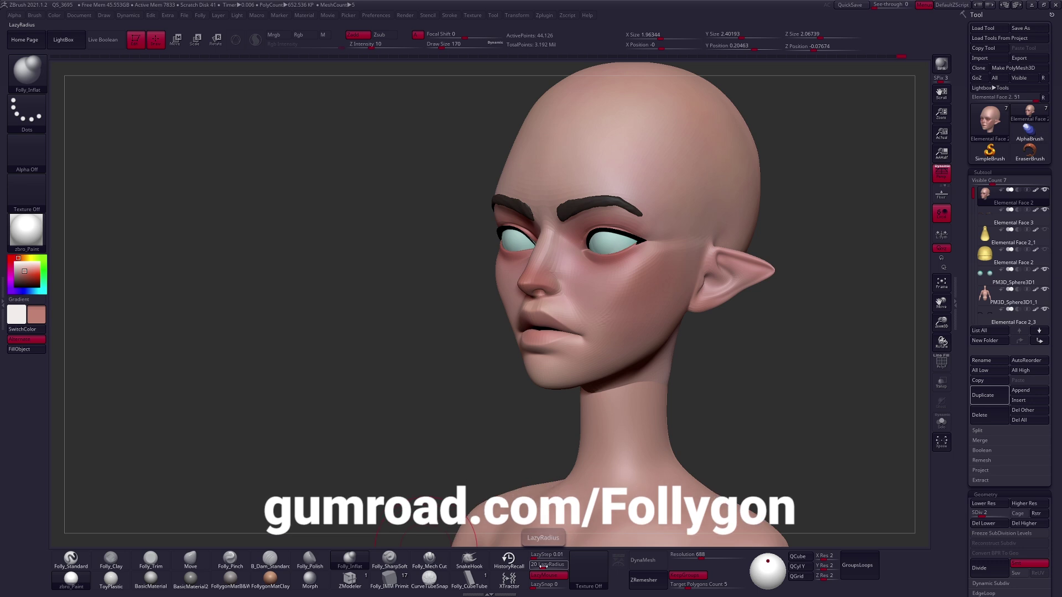
# Sculpt subtle fullness into the cheek and jaw with the Folly_Inflat brush at Z Intensity 5 and draw size about 181.
pyautogui.press(']')
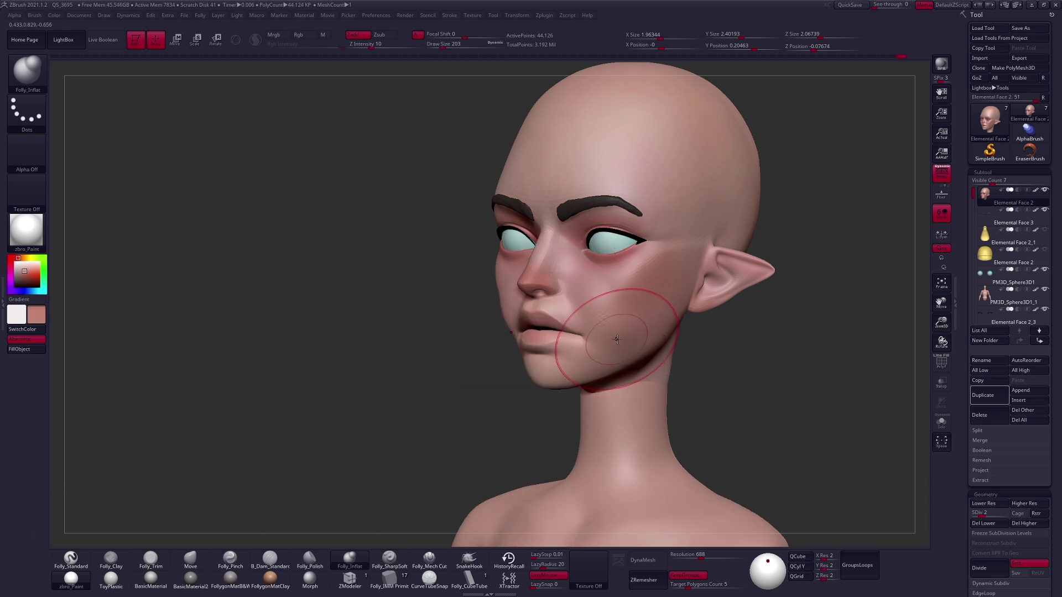
pyautogui.moveTo(371, 45); pyautogui.dragTo(363, 44)
pyautogui.press('[')
pyautogui.moveTo(589, 295); pyautogui.dragTo(584, 299)
pyautogui.moveTo(641, 359); pyautogui.dragTo(639, 354)
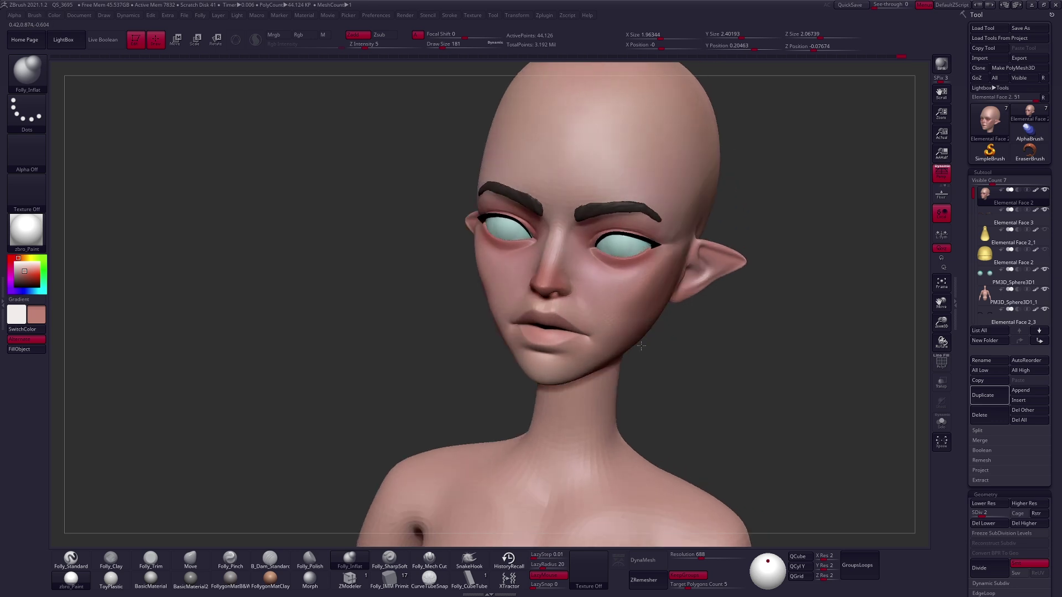
pyautogui.moveTo(641, 346)
pyautogui.mouseDown()
pyautogui.moveTo(658, 343)
pyautogui.moveTo(637, 339)
pyautogui.mouseUp()
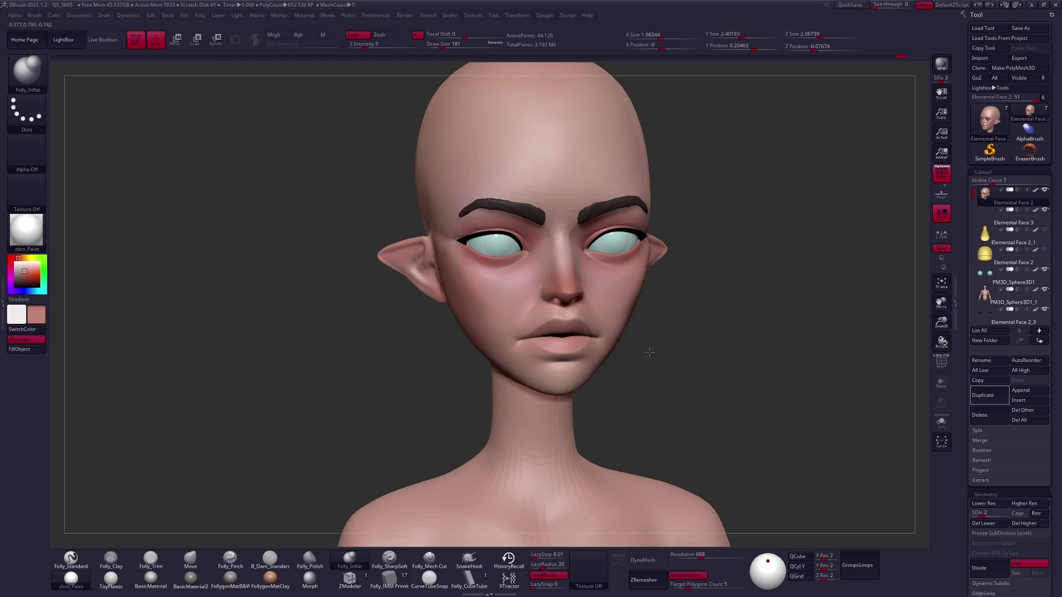
pyautogui.moveTo(645, 348); pyautogui.dragTo(635, 350)
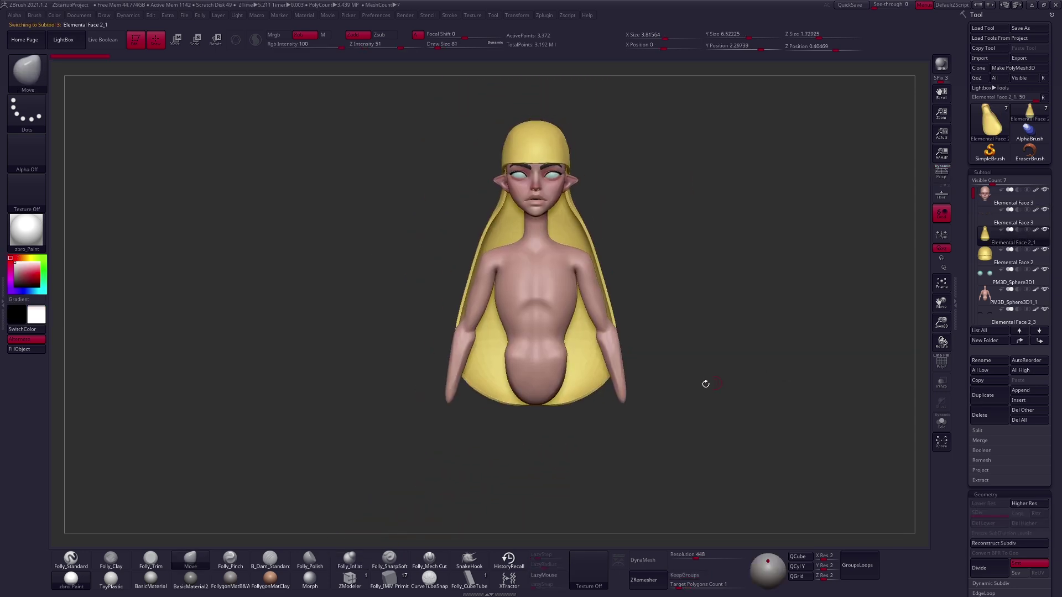
# Isolate the long back hair piece with its wireframe shown and mask a vertical strip along its length.
pyautogui.press('space')
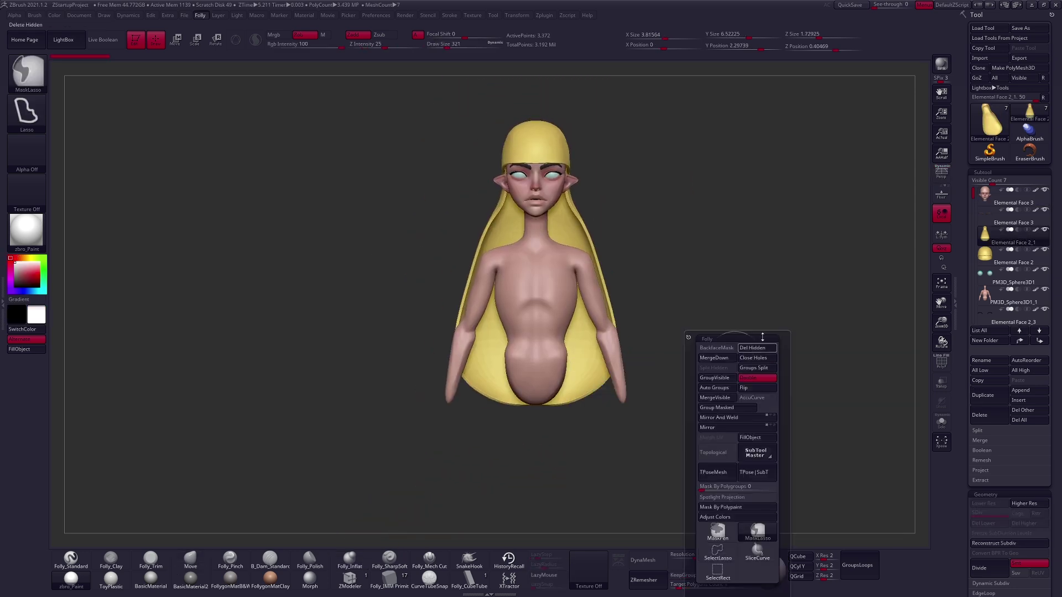
pyautogui.moveTo(813, 331); pyautogui.dragTo(760, 349)
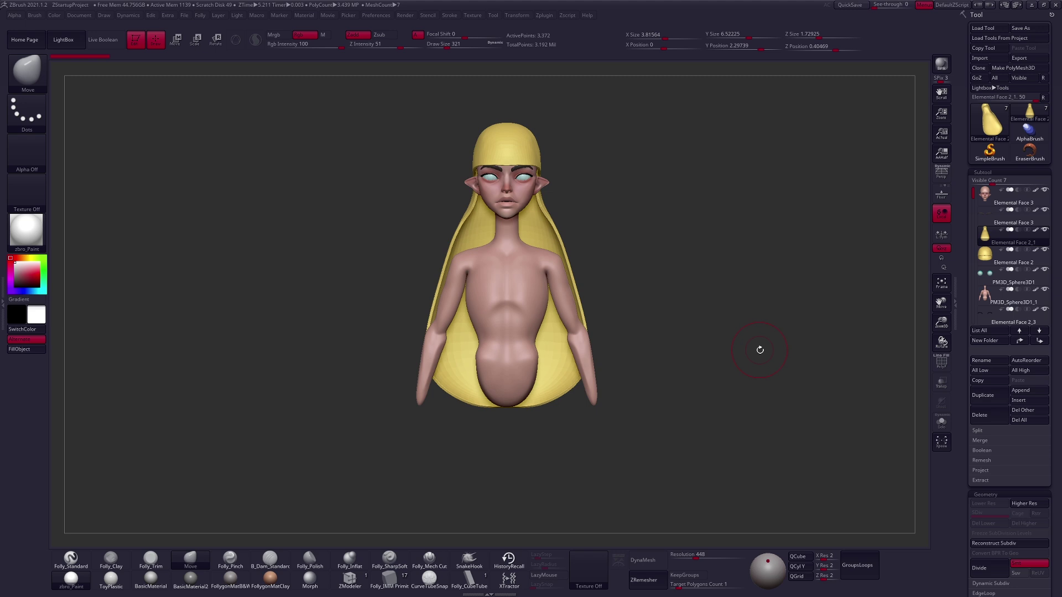
pyautogui.moveTo(612, 316); pyautogui.dragTo(608, 381)
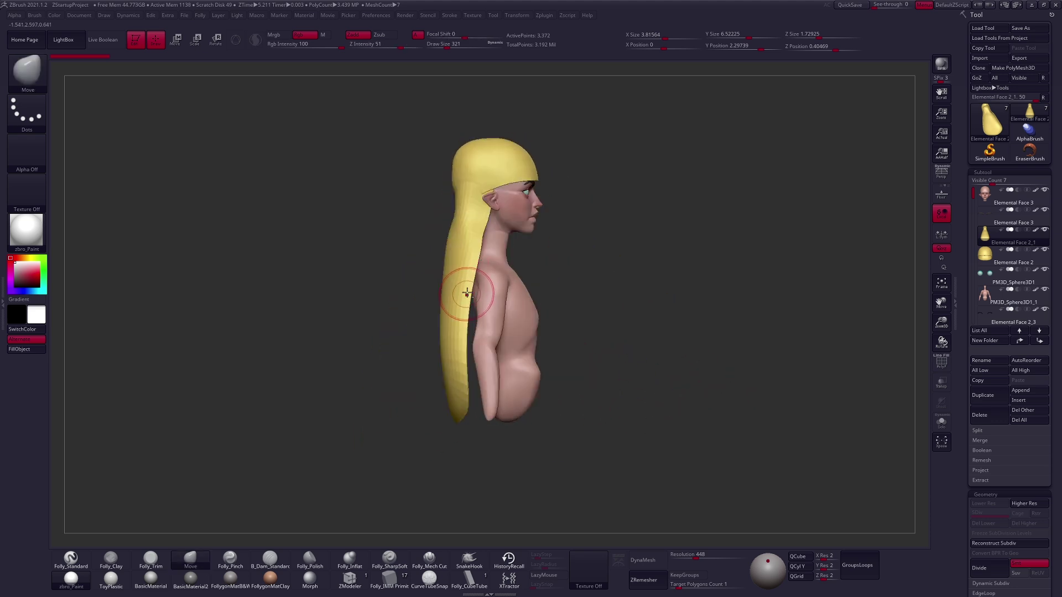
pyautogui.press('space')
pyautogui.hotkey('shift', 'f')
pyautogui.moveTo(675, 363)
pyautogui.mouseDown()
pyautogui.moveTo(691, 393)
pyautogui.moveTo(661, 392)
pyautogui.moveTo(668, 419)
pyautogui.moveTo(631, 363)
pyautogui.mouseUp()
pyautogui.click(942, 422)
pyautogui.keyDown('ctrl'); pyautogui.moveTo(528, 185); pyautogui.dragTo(517, 505); pyautogui.keyUp('ctrl')
pyautogui.hotkey('ctrl', 'shift', 's')
pyautogui.moveTo(647, 393)
pyautogui.mouseDown()
pyautogui.moveTo(682, 402)
pyautogui.moveTo(664, 354)
pyautogui.moveTo(632, 318)
pyautogui.mouseUp()
pyautogui.hotkey('shift', 'f')
pyautogui.press('space')
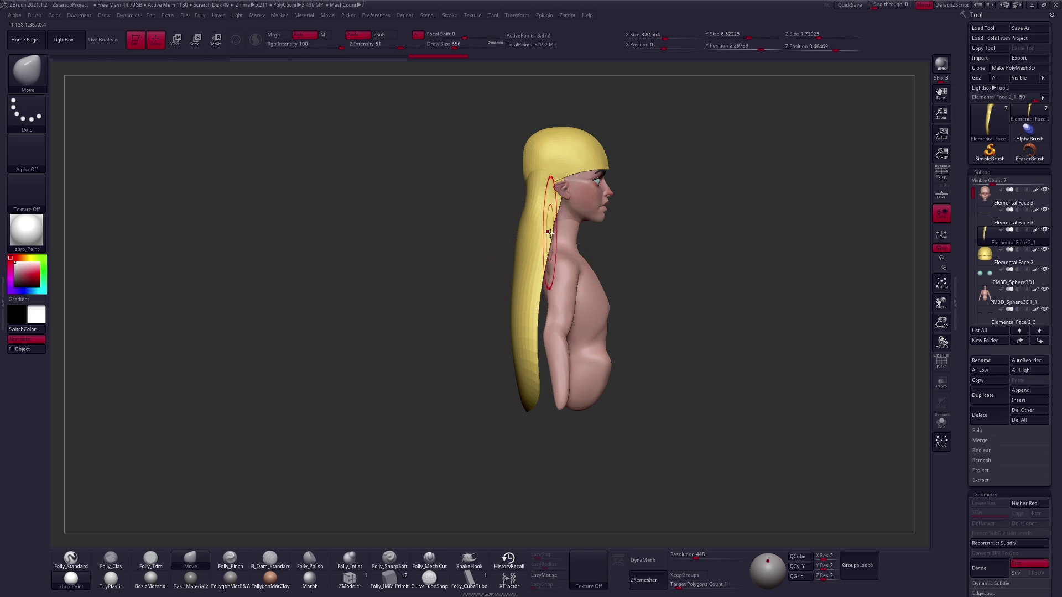
# Reshape the outer sides of the long back hair with a large Move brush, checking the silhouette from the side, back and front.
pyautogui.press('space')
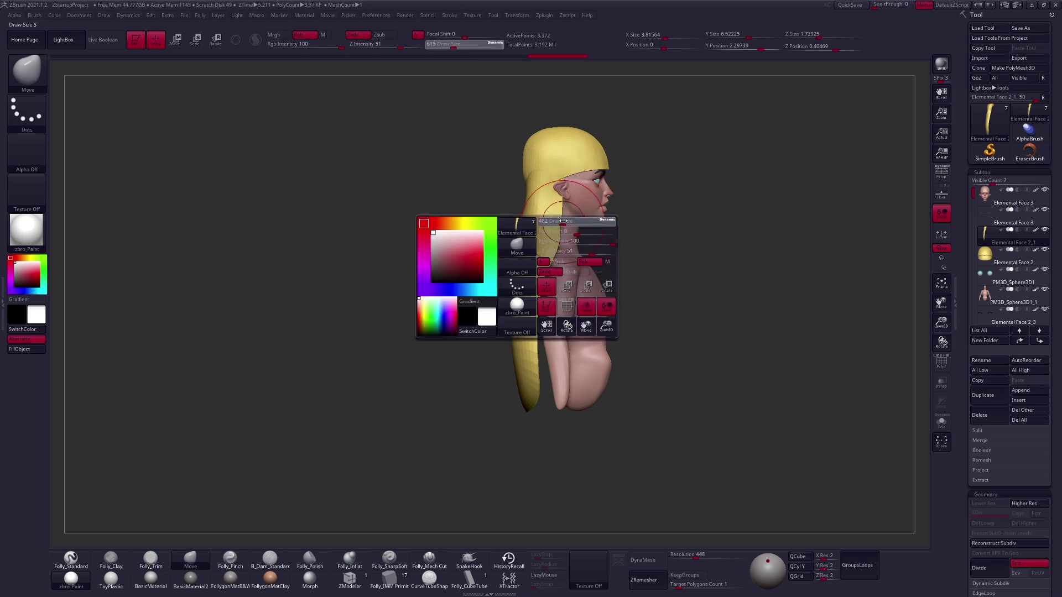
pyautogui.press('space')
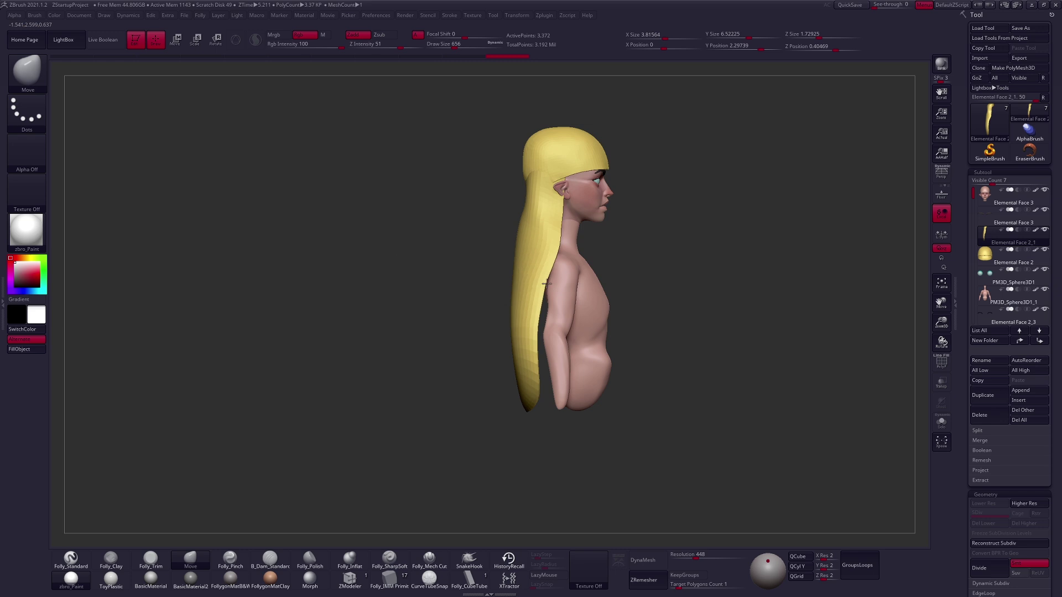
pyautogui.moveTo(535, 313)
pyautogui.mouseDown()
pyautogui.moveTo(526, 337)
pyautogui.moveTo(543, 397)
pyautogui.moveTo(581, 296)
pyautogui.mouseUp()
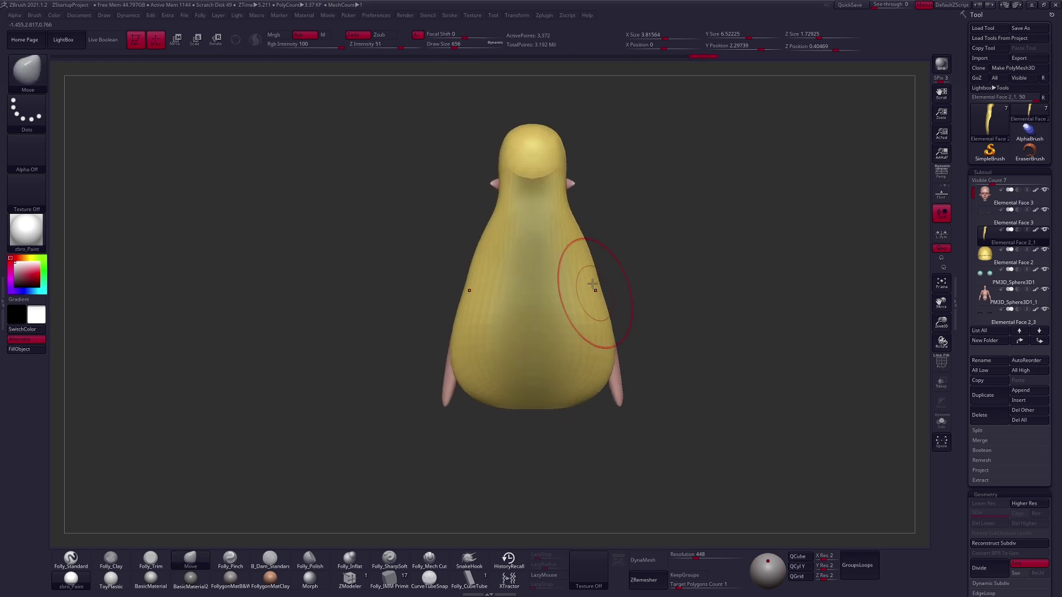
pyautogui.moveTo(574, 246); pyautogui.dragTo(632, 297)
pyautogui.press('space')
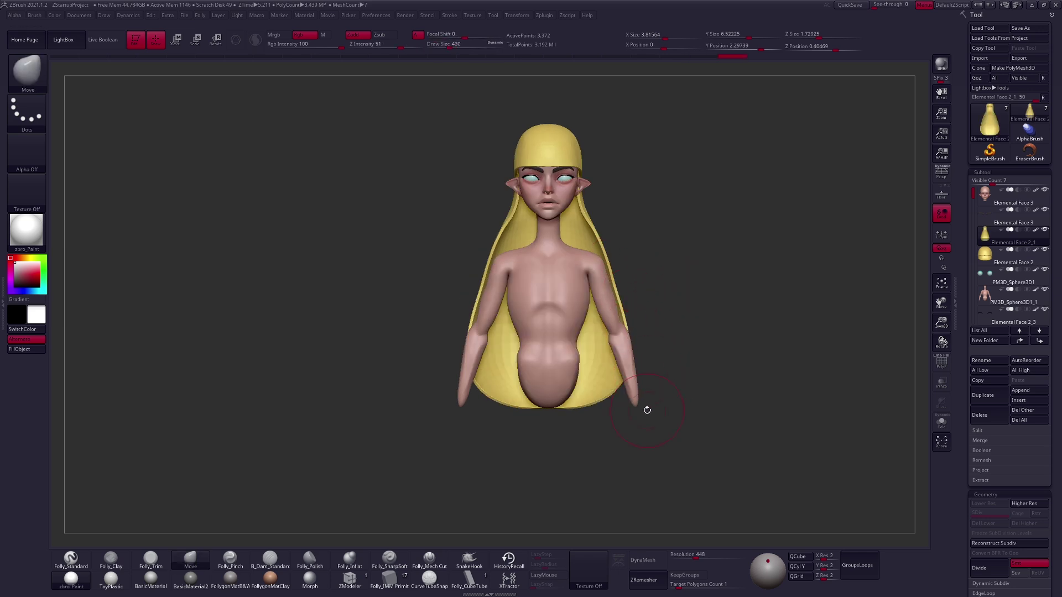
pyautogui.moveTo(651, 370)
pyautogui.mouseDown()
pyautogui.moveTo(636, 396)
pyautogui.moveTo(676, 373)
pyautogui.moveTo(614, 358)
pyautogui.moveTo(713, 227)
pyautogui.mouseUp()
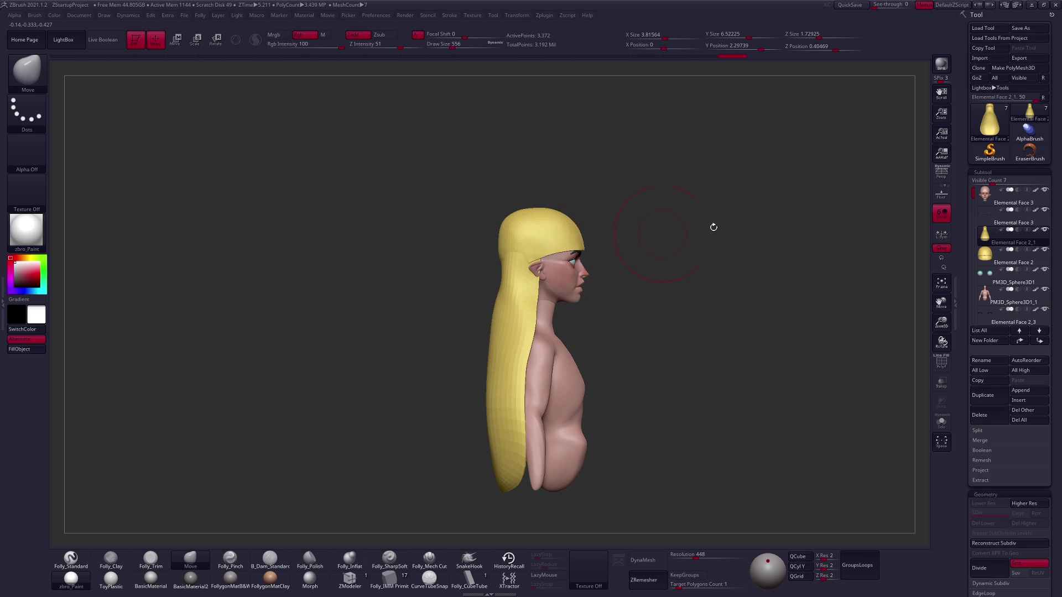
# Select the hair cap subtool Elemental Face 2 and adjust its crown and sides with the Move brush.
pyautogui.click(985, 255)
pyautogui.press('space')
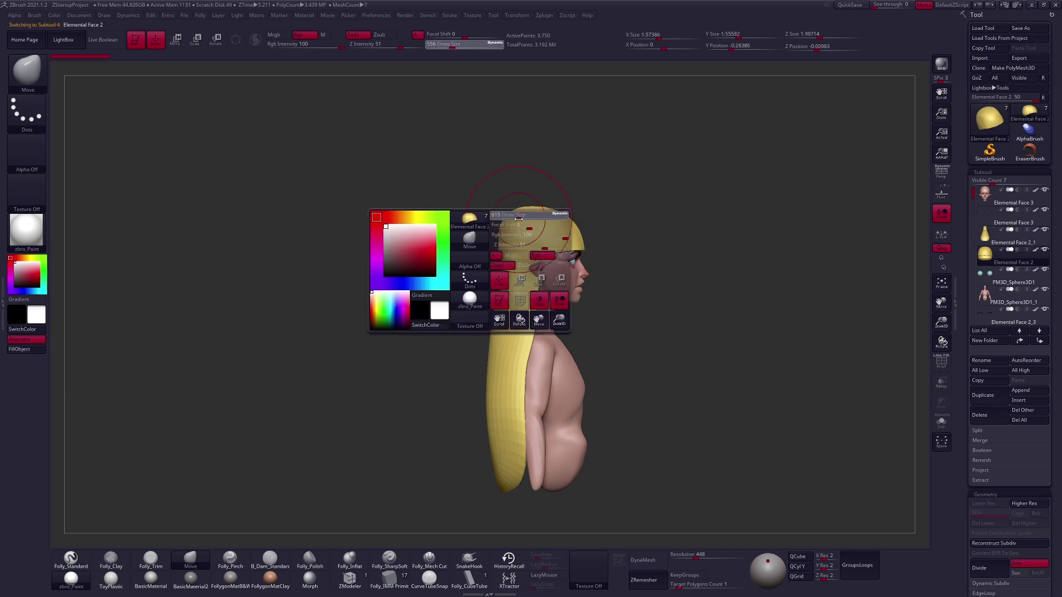
pyautogui.moveTo(523, 222); pyautogui.dragTo(514, 234, button='right')
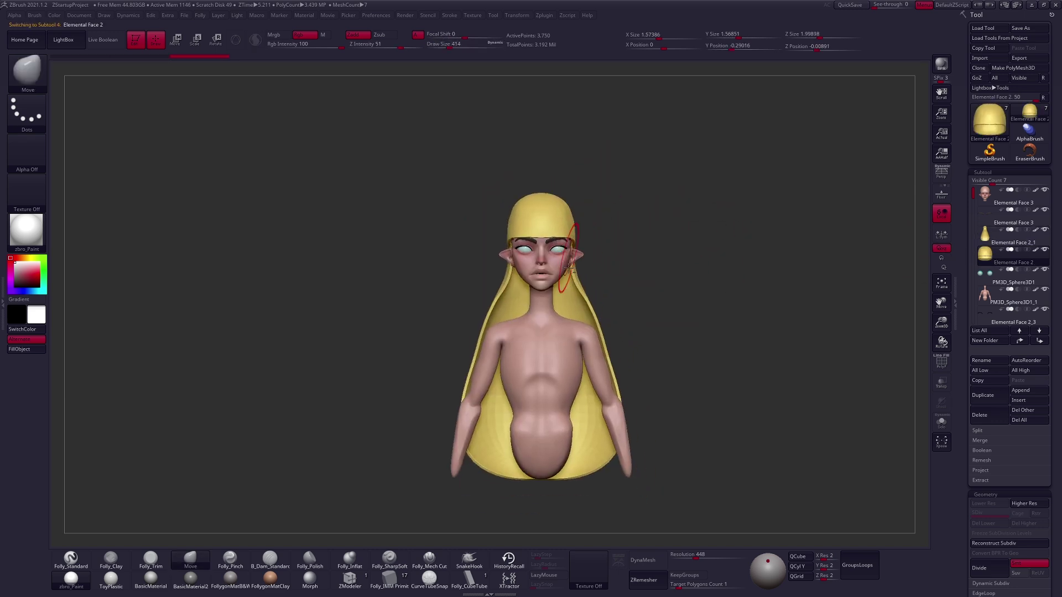
pyautogui.moveTo(660, 390)
pyautogui.mouseDown()
pyautogui.moveTo(644, 387)
pyautogui.moveTo(671, 398)
pyautogui.moveTo(683, 381)
pyautogui.moveTo(685, 398)
pyautogui.moveTo(668, 395)
pyautogui.mouseUp()
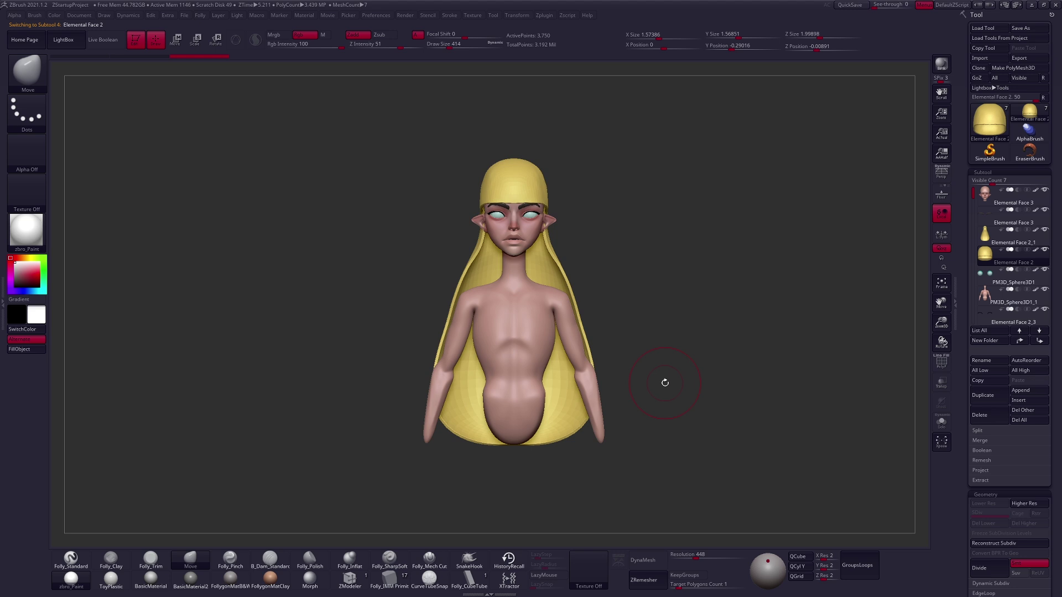
# Select the long back hair subtool and refine its front edge behind the ear and its side contour with the Move brush.
pyautogui.keyDown('alt'); pyautogui.click(573, 421); pyautogui.keyUp('alt')
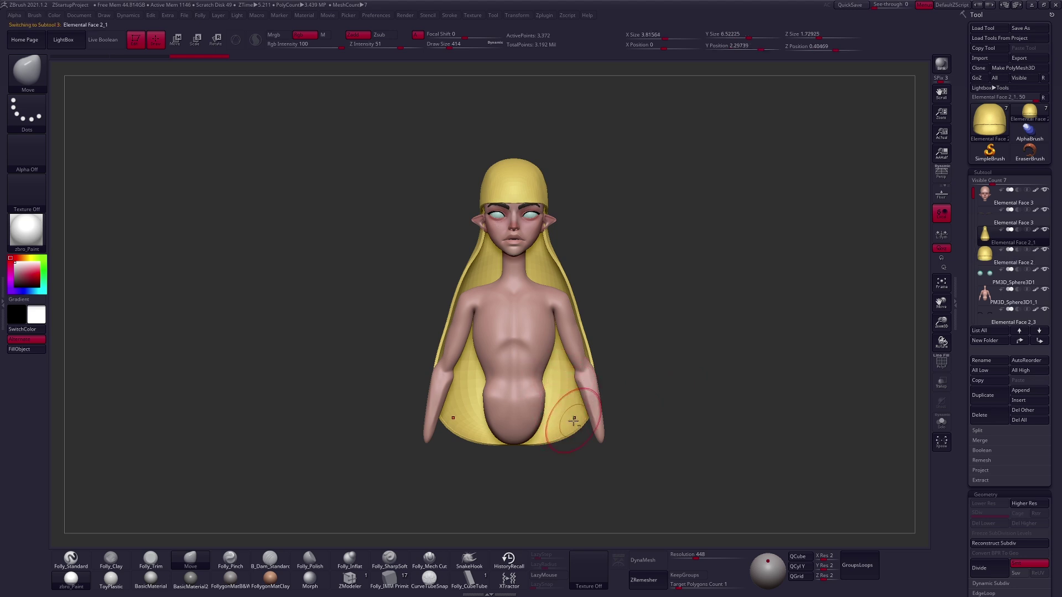
pyautogui.moveTo(627, 394); pyautogui.dragTo(574, 277)
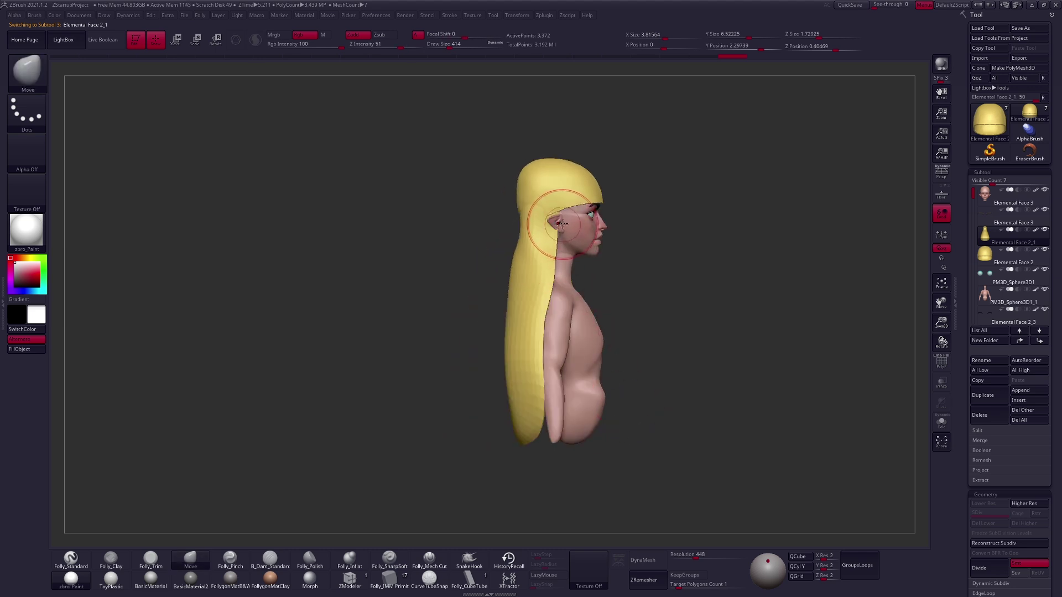
pyautogui.moveTo(562, 231); pyautogui.dragTo(553, 230)
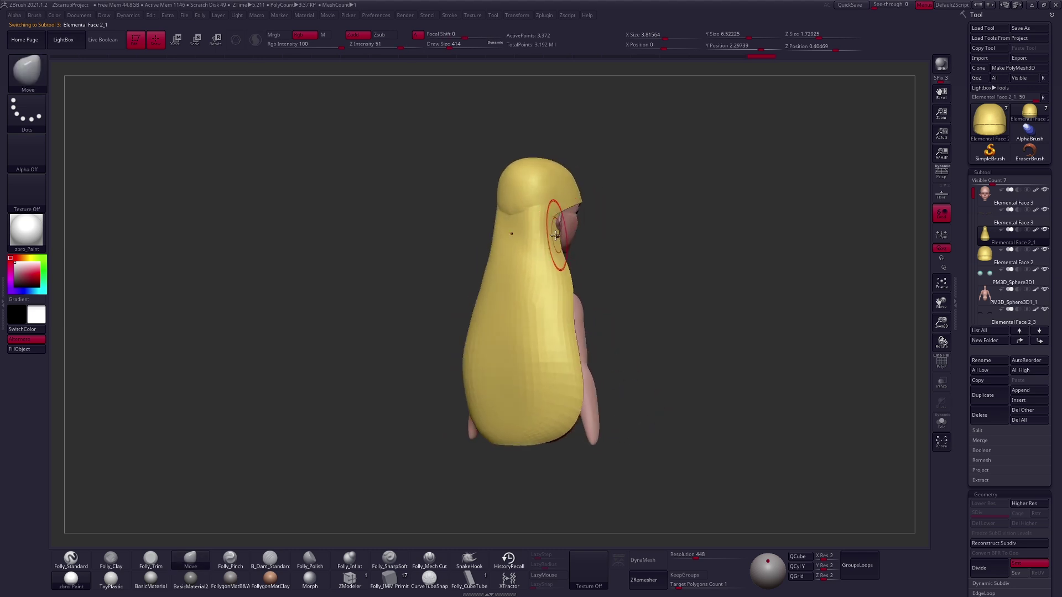
pyautogui.moveTo(533, 249); pyautogui.dragTo(515, 270)
pyautogui.moveTo(664, 376)
pyautogui.keyDown('shift'); pyautogui.mouseDown()
pyautogui.moveTo(674, 380)
pyautogui.moveTo(656, 416)
pyautogui.moveTo(664, 372)
pyautogui.moveTo(647, 412)
pyautogui.moveTo(638, 403)
pyautogui.moveTo(636, 412)
pyautogui.moveTo(654, 391)
pyautogui.moveTo(678, 390)
pyautogui.mouseUp(); pyautogui.keyUp('shift')
pyautogui.press('space')
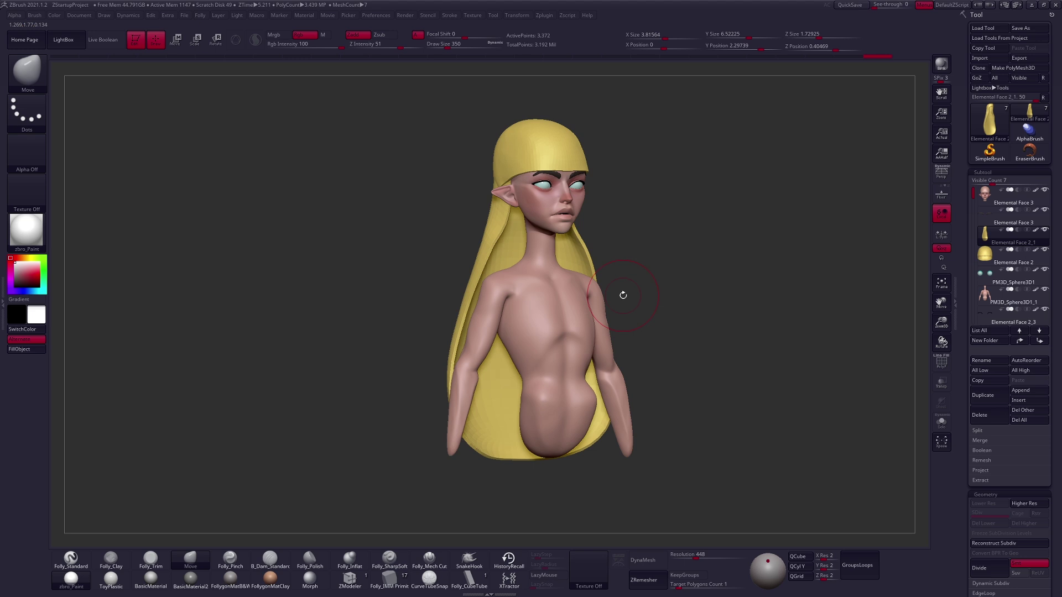
# Select the face subtool and adjust the contour of its cheek and jaw with the Move brush.
pyautogui.keyDown('alt'); pyautogui.click(556, 203); pyautogui.keyUp('alt')
pyautogui.moveTo(555, 203)
pyautogui.mouseDown()
pyautogui.moveTo(564, 213)
pyautogui.moveTo(603, 191)
pyautogui.moveTo(568, 244)
pyautogui.moveTo(597, 238)
pyautogui.moveTo(581, 266)
pyautogui.moveTo(586, 287)
pyautogui.mouseUp()
pyautogui.press('space')
pyautogui.press('space')
# Select the long back hair again and adjust its side silhouette beside the arms with a larger Move brush.
pyautogui.keyDown('alt'); pyautogui.click(605, 354); pyautogui.keyUp('alt')
pyautogui.moveTo(641, 396); pyautogui.dragTo(654, 405)
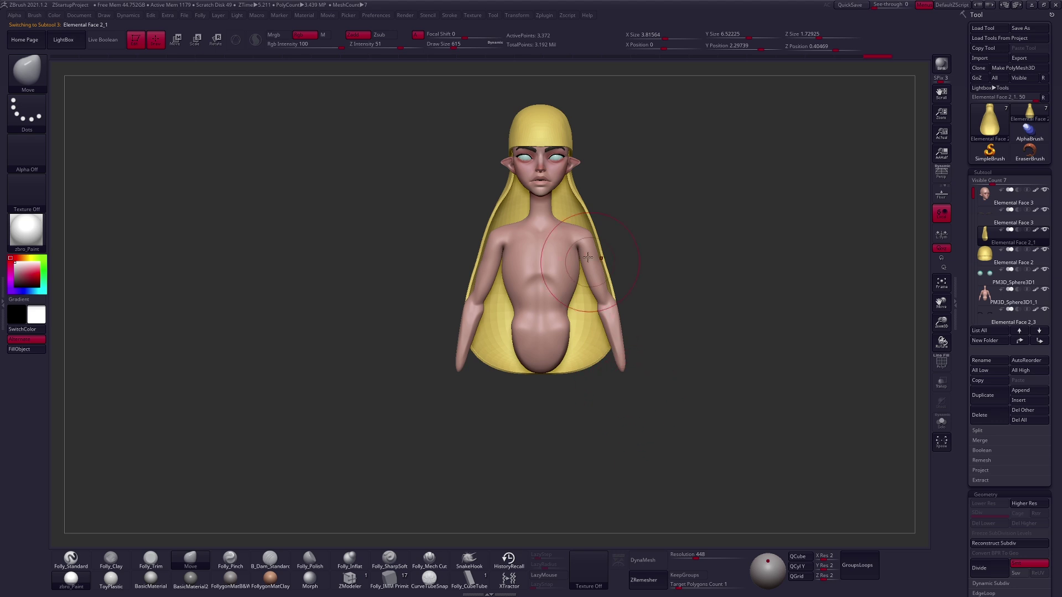
pyautogui.press('space')
pyautogui.moveTo(588, 257); pyautogui.dragTo(572, 313)
# Select the hair cap and reshape its fringe and crown with the Move brush, checking its wireframe.
pyautogui.keyDown('alt'); pyautogui.click(549, 224); pyautogui.keyUp('alt')
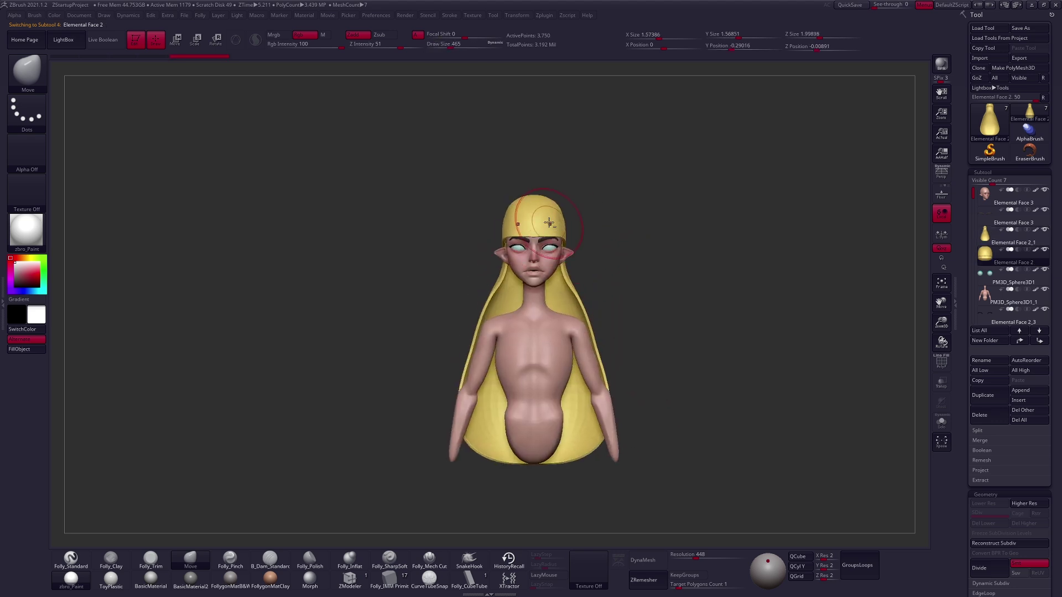
pyautogui.scroll(5, 548, 228)
pyautogui.press('space')
pyautogui.moveTo(559, 231); pyautogui.dragTo(613, 310)
pyautogui.hotkey('shift', 'f')
pyautogui.hotkey('shift', 'f')
# Subdivide the hair cap to level 3 and carve a groove up its side over the crown with the B_Dam_Standard brush.
pyautogui.press('p')
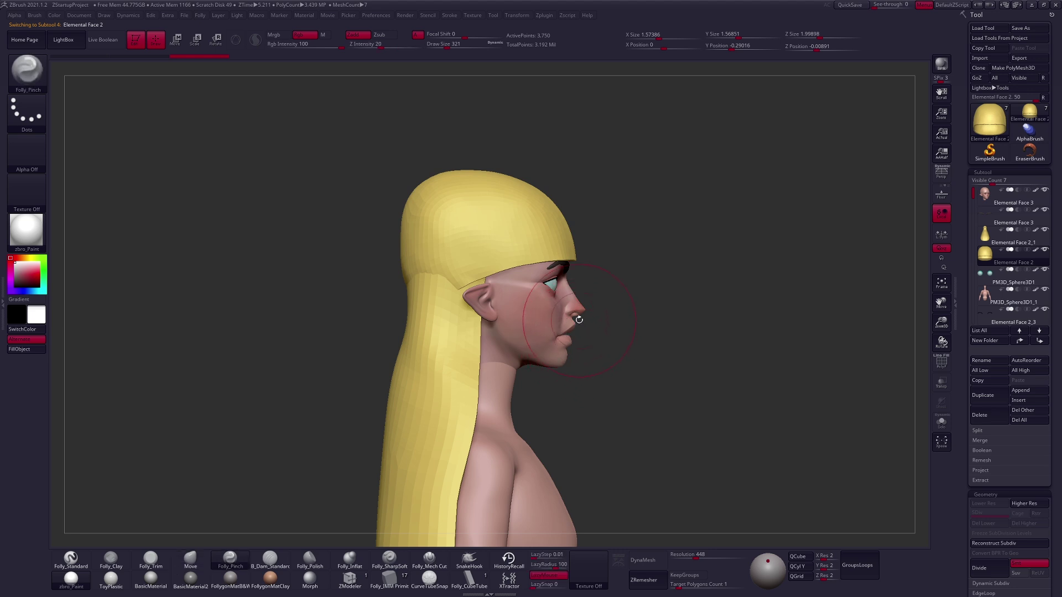
pyautogui.press('s')
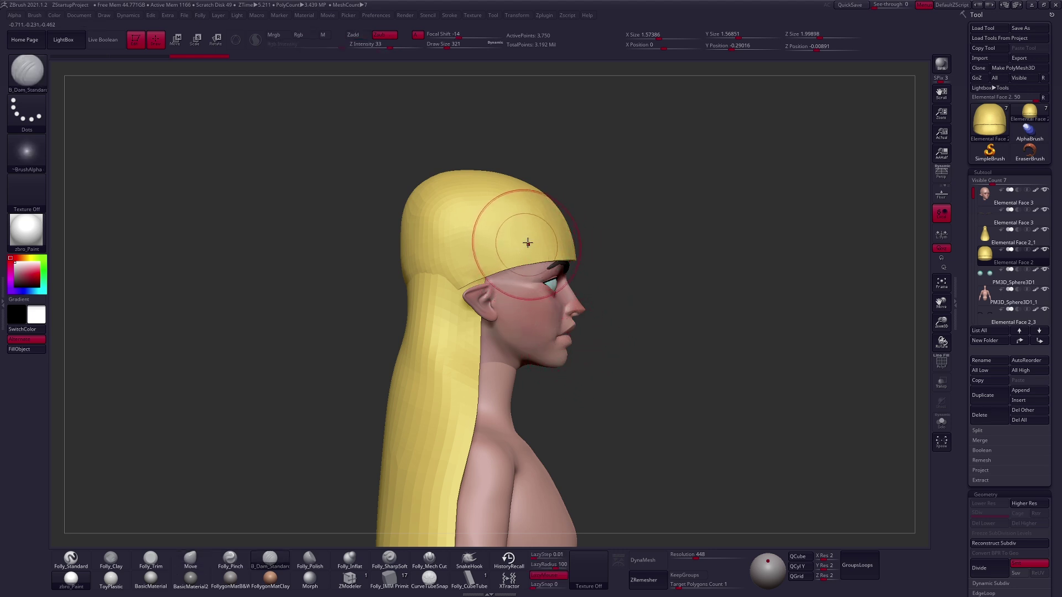
pyautogui.moveTo(531, 238); pyautogui.dragTo(531, 183)
pyautogui.press('d')
pyautogui.press('d')
pyautogui.moveTo(543, 300)
pyautogui.mouseDown(button='right')
pyautogui.moveTo(545, 249)
pyautogui.moveTo(526, 233)
pyautogui.mouseUp(button='right')
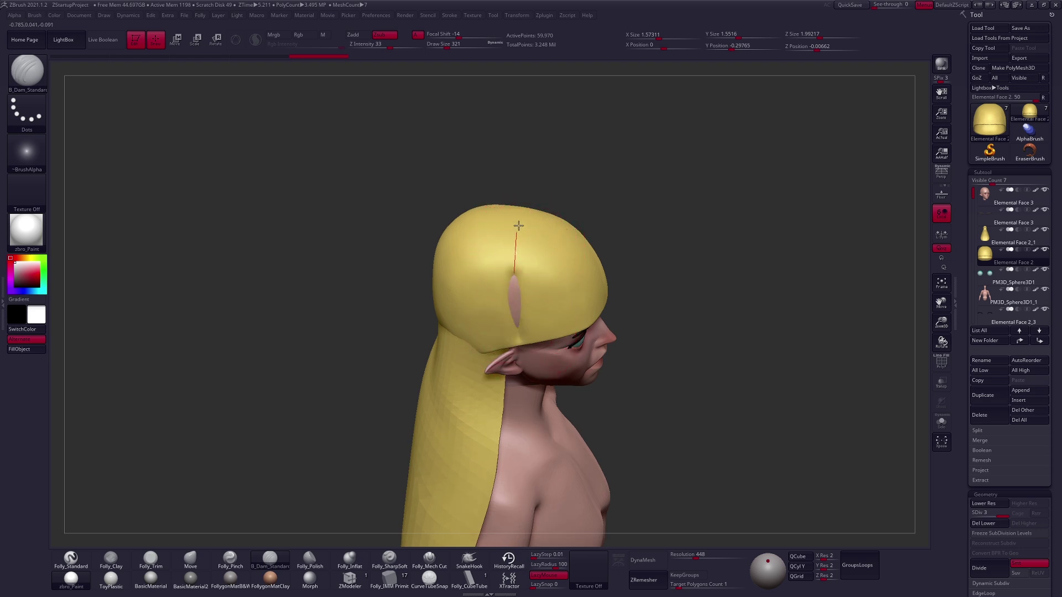
pyautogui.moveTo(533, 223); pyautogui.dragTo(523, 332, button='right')
# Build up strand volumes on the side and fringe of the hair cap with the Folly_Clay brush.
pyautogui.press('2')
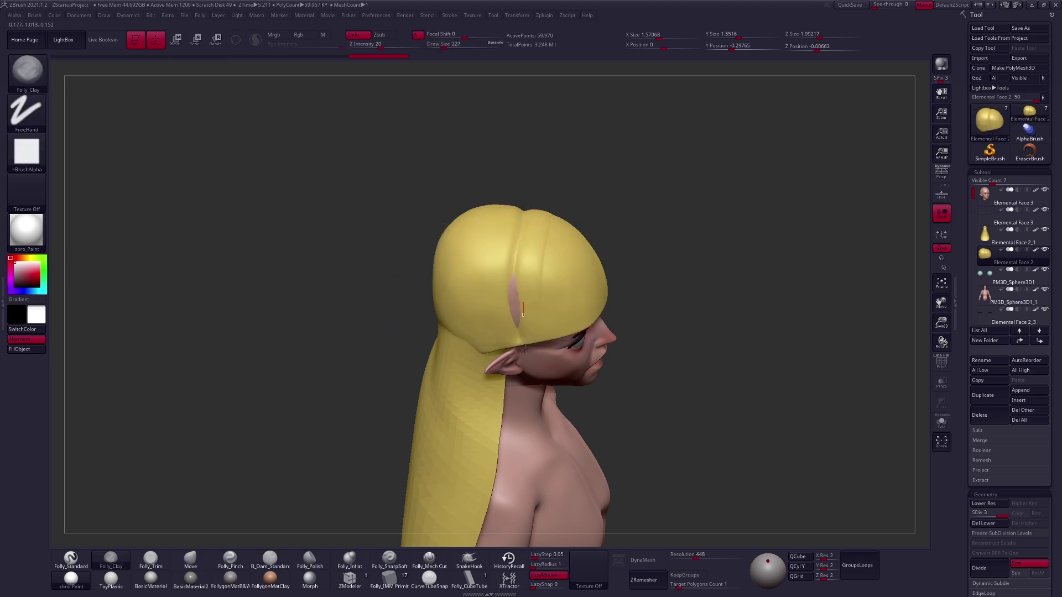
pyautogui.moveTo(544, 313)
pyautogui.mouseDown(button='right')
pyautogui.moveTo(491, 267)
pyautogui.moveTo(531, 285)
pyautogui.moveTo(491, 364)
pyautogui.mouseUp(button='right')
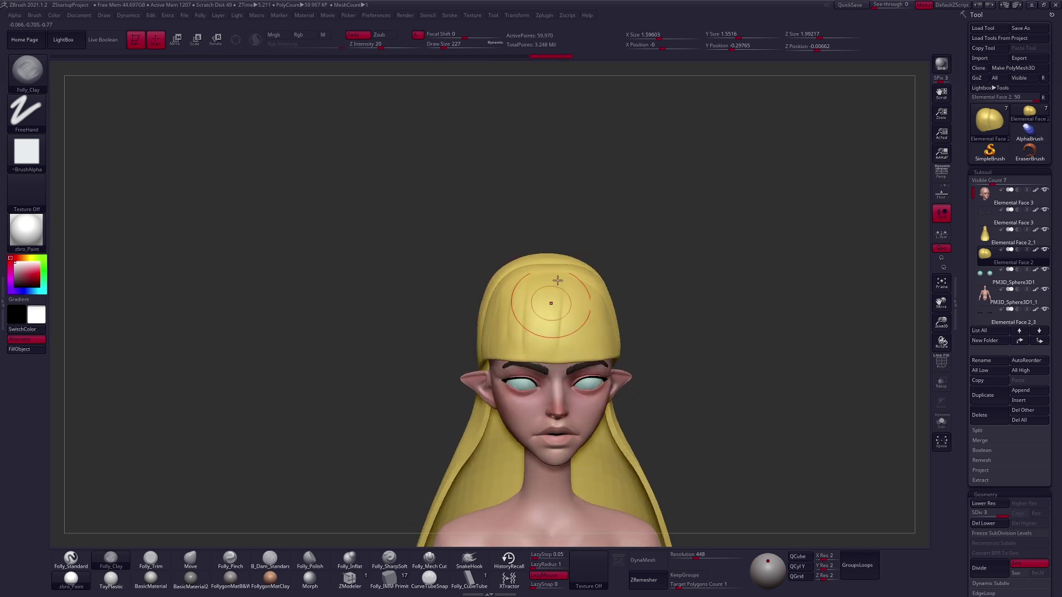
pyautogui.moveTo(584, 306)
pyautogui.mouseDown(button='right')
pyautogui.moveTo(683, 288)
pyautogui.moveTo(706, 267)
pyautogui.moveTo(725, 314)
pyautogui.moveTo(636, 260)
pyautogui.mouseUp(button='right')
pyautogui.keyDown('alt'); pyautogui.moveTo(636, 326); pyautogui.dragTo(635, 293, button='right'); pyautogui.keyUp('alt')
# Adjust the lower edge of the fringe above the eyebrows with the Move brush at draw size about 265.
pyautogui.press('b')
pyautogui.press('m')
pyautogui.press('v')
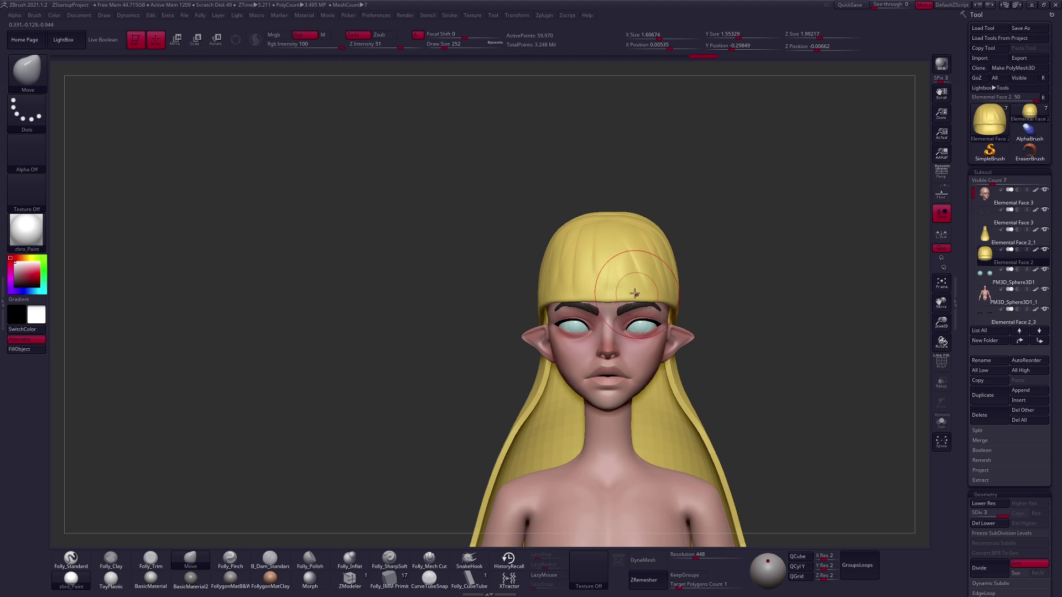
pyautogui.press('space')
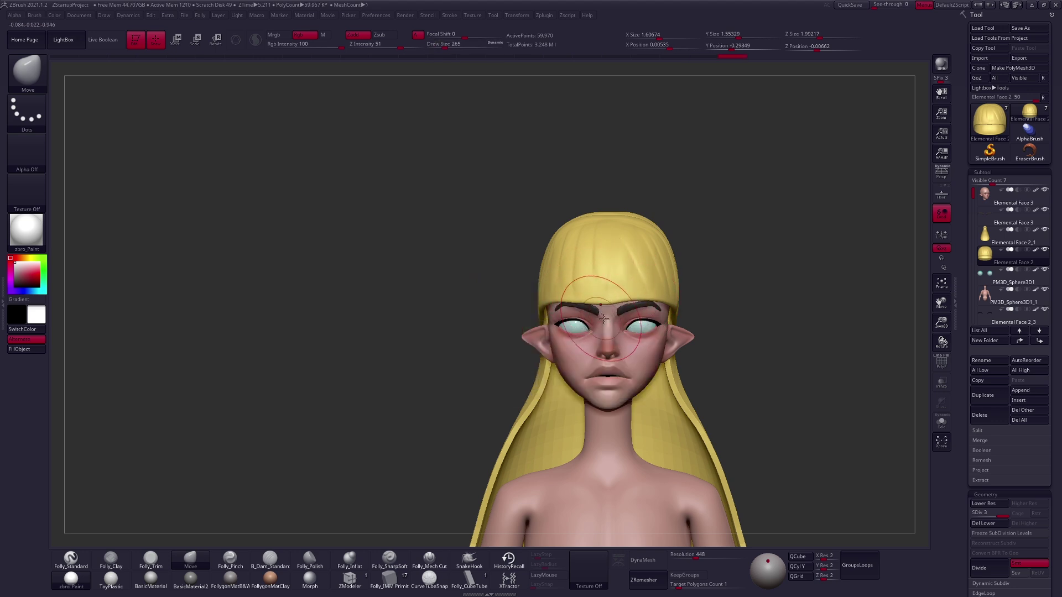
pyautogui.moveTo(604, 320); pyautogui.dragTo(582, 321, button='right')
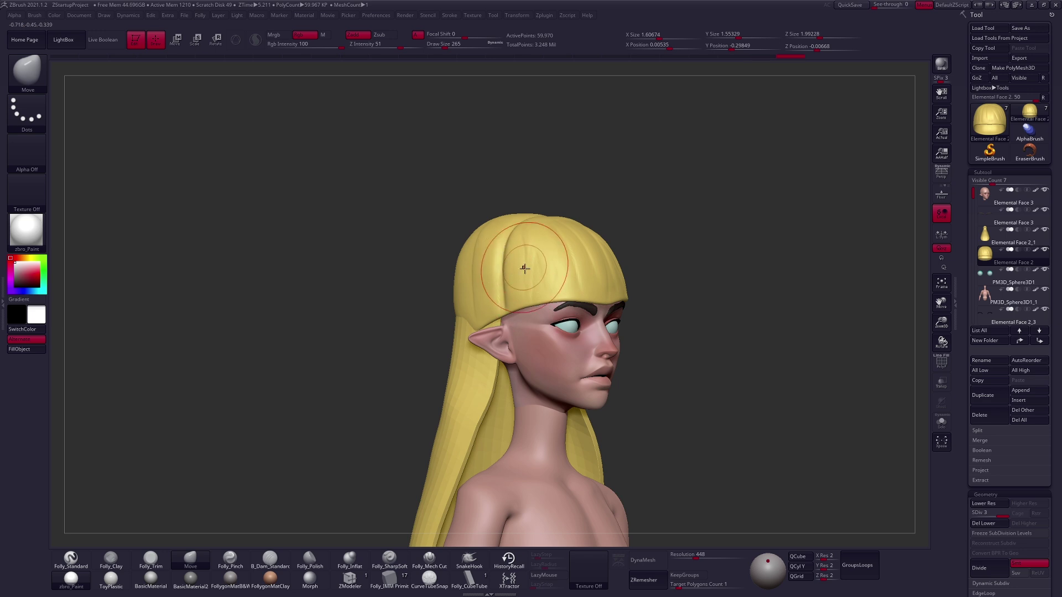
# Reshape the fringe's side above the ear and the cap's crown outline with the Move brush.
pyautogui.moveTo(524, 268); pyautogui.dragTo(524, 316)
pyautogui.moveTo(509, 343)
pyautogui.mouseDown(button='right')
pyautogui.moveTo(606, 335)
pyautogui.moveTo(642, 346)
pyautogui.moveTo(574, 402)
pyautogui.moveTo(555, 304)
pyautogui.moveTo(588, 301)
pyautogui.mouseUp(button='right')
pyautogui.press('space')
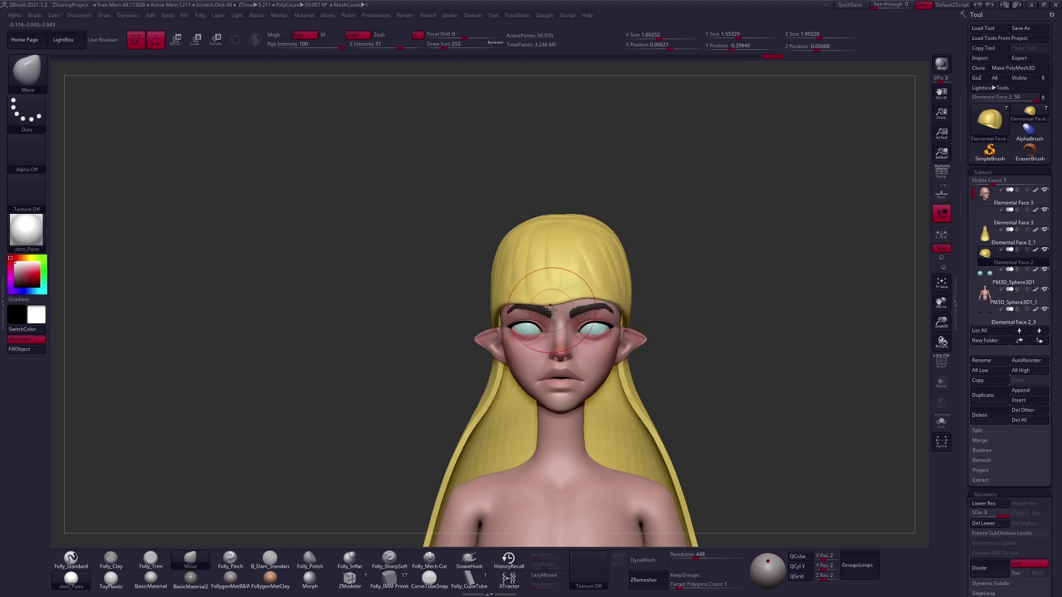
pyautogui.moveTo(559, 397)
pyautogui.mouseDown(button='right')
pyautogui.moveTo(586, 332)
pyautogui.moveTo(559, 310)
pyautogui.moveTo(546, 224)
pyautogui.mouseUp(button='right')
pyautogui.press('space')
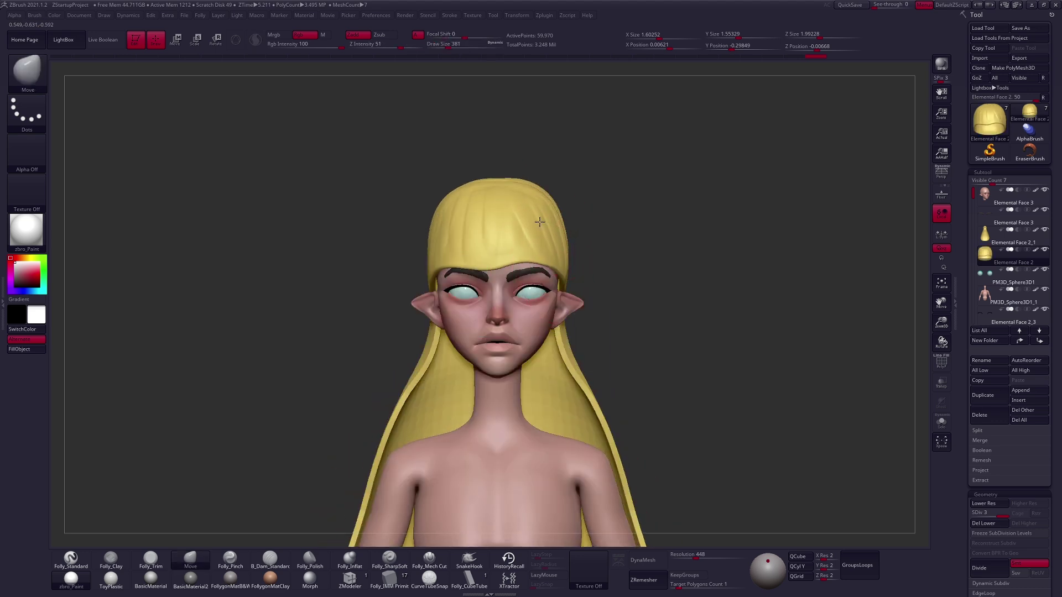
pyautogui.moveTo(455, 210); pyautogui.dragTo(659, 290, button='right')
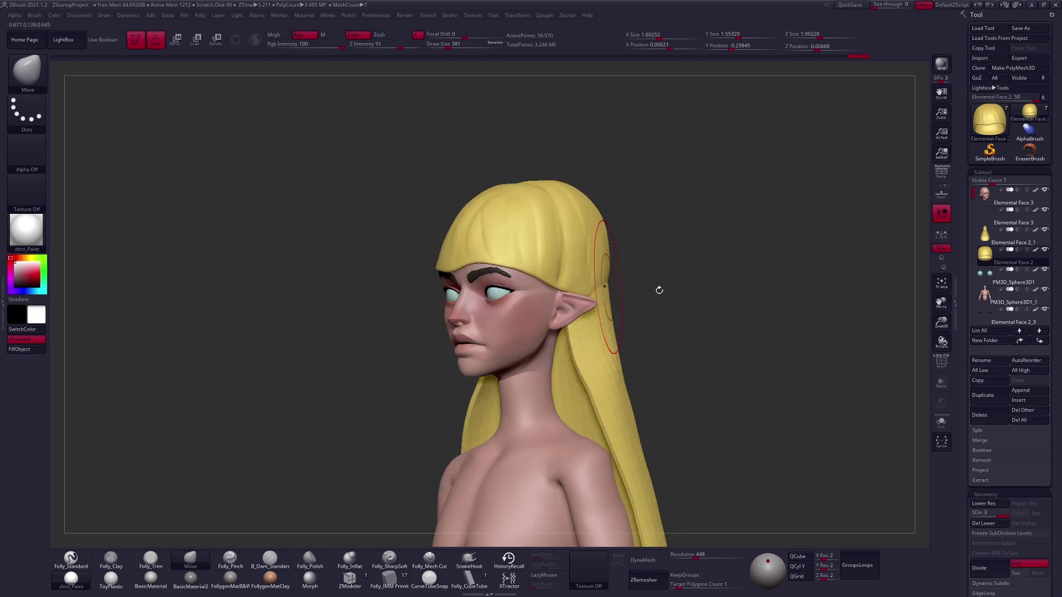
# Refine the hair cap's fit around the head with the Move brush, turning transparency on and off to check it.
pyautogui.click(940, 382)
pyautogui.moveTo(697, 382)
pyautogui.mouseDown(button='right')
pyautogui.moveTo(636, 310)
pyautogui.moveTo(553, 260)
pyautogui.moveTo(474, 232)
pyautogui.moveTo(517, 230)
pyautogui.moveTo(491, 243)
pyautogui.moveTo(524, 201)
pyautogui.moveTo(632, 279)
pyautogui.moveTo(874, 329)
pyautogui.mouseUp(button='right')
pyautogui.click(941, 381)
pyautogui.press('space')
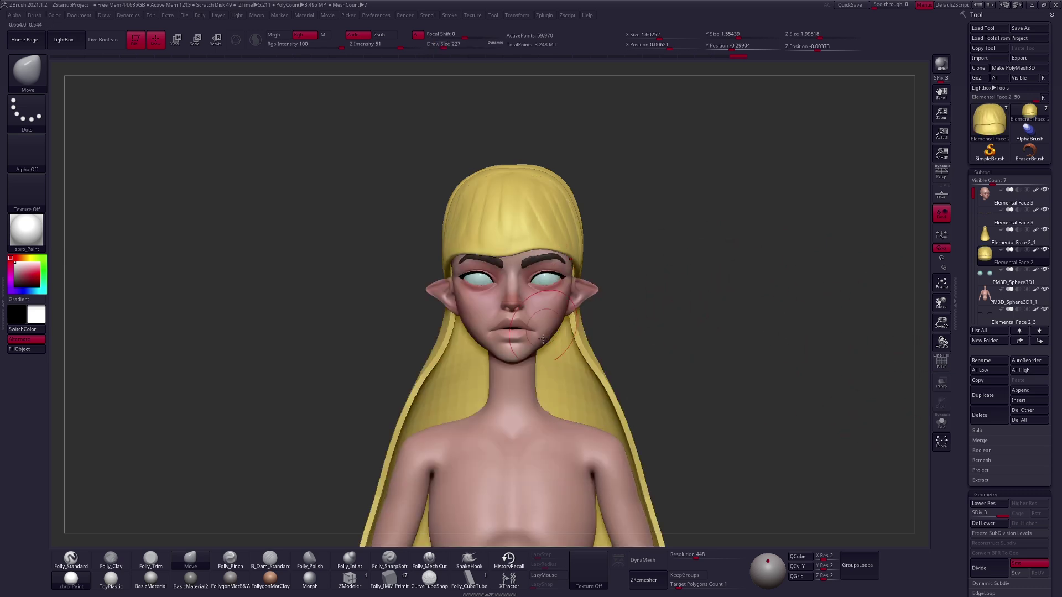
pyautogui.moveTo(543, 339); pyautogui.dragTo(585, 341, button='right')
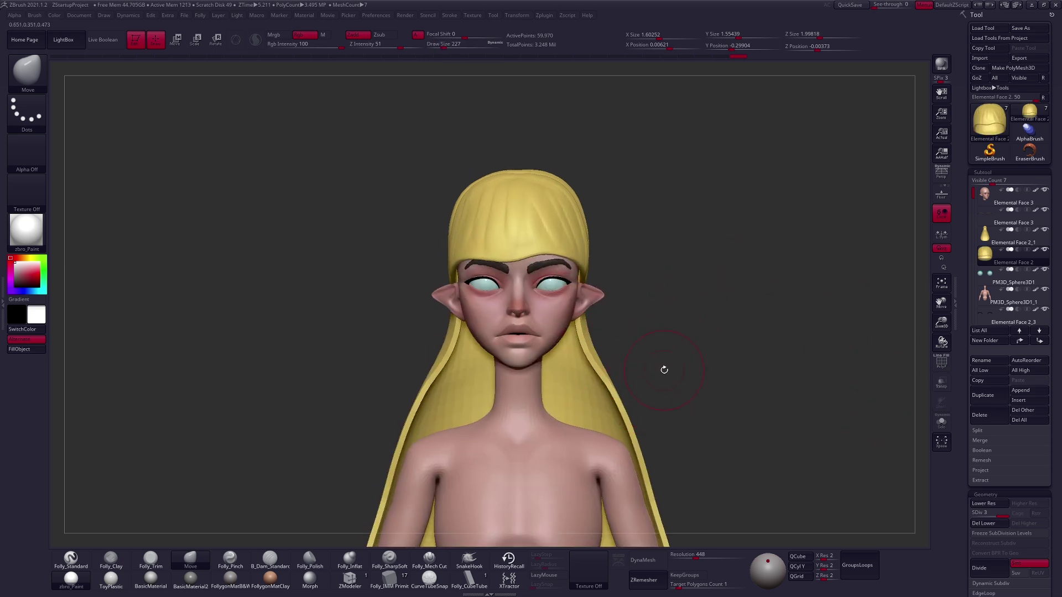
# Duplicate the hair cap subtool and delete the copy's subdivision levels, with the Folly_CubeTube brush selected.
pyautogui.click(474, 580)
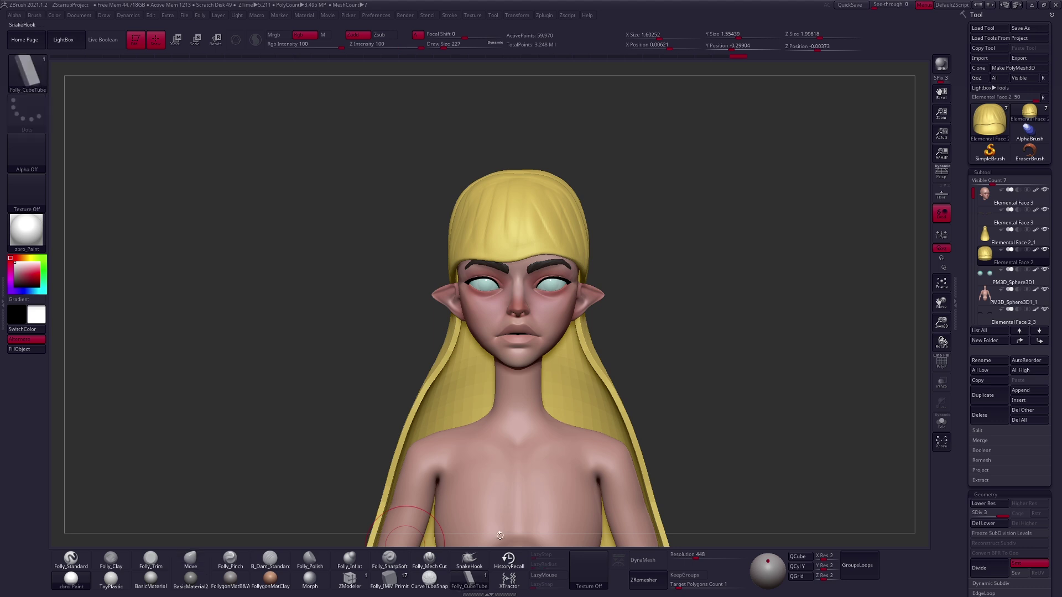
pyautogui.press('space')
pyautogui.click(984, 400)
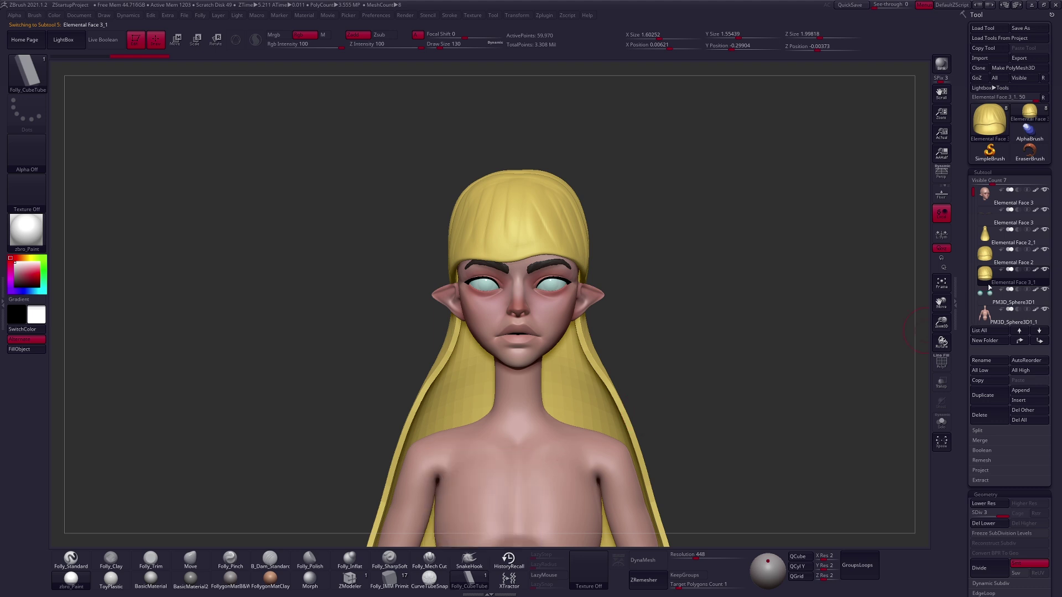
pyautogui.click(987, 504)
pyautogui.press('ctrl')
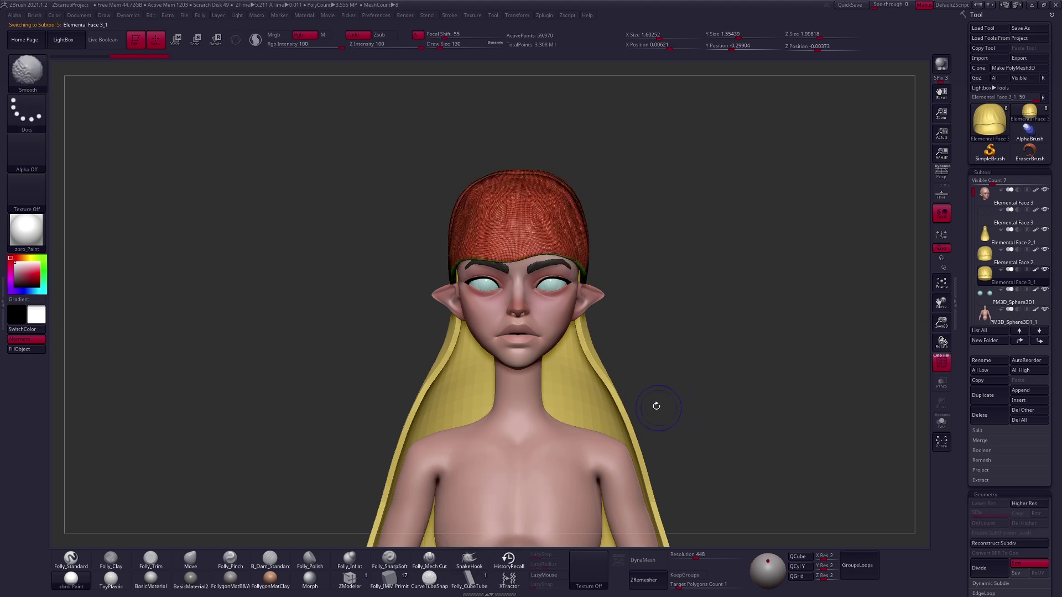
# Draw a hair strand from the crown down over the forehead and nose with Folly_CubeTube at draw size 121.
pyautogui.keyDown('ctrl'); pyautogui.moveTo(530, 206); pyautogui.dragTo(505, 213, button='right'); pyautogui.keyUp('ctrl')
pyautogui.press('space')
pyautogui.moveTo(505, 225); pyautogui.dragTo(523, 188, button='right')
pyautogui.moveTo(531, 161); pyautogui.dragTo(517, 207)
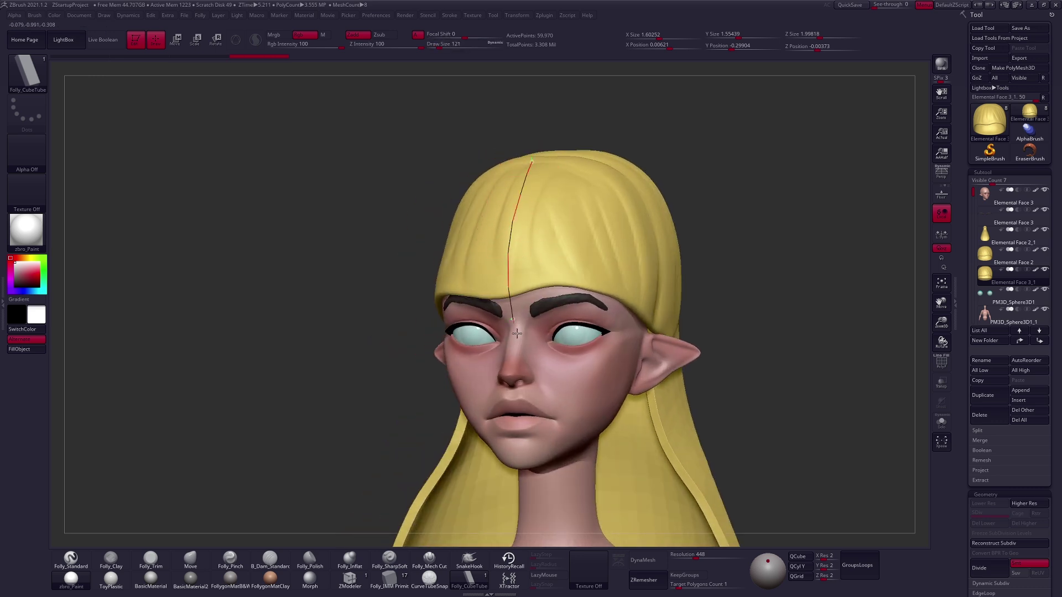
pyautogui.moveTo(553, 383); pyautogui.dragTo(553, 383)
# Thin the forehead strand by updating its curve with draw size 49, and set Z Intensity to 24.
pyautogui.moveTo(691, 260)
pyautogui.mouseDown(button='right')
pyautogui.moveTo(578, 259)
pyautogui.moveTo(601, 250)
pyautogui.mouseUp(button='right')
pyautogui.rightClick(601, 250)
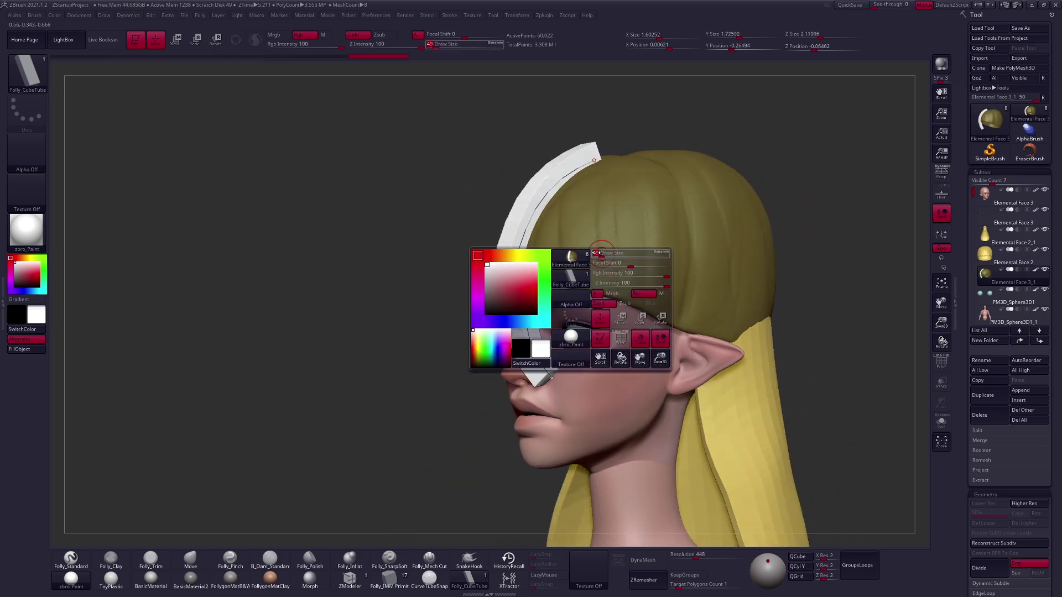
pyautogui.moveTo(524, 236); pyautogui.dragTo(609, 243, button='right')
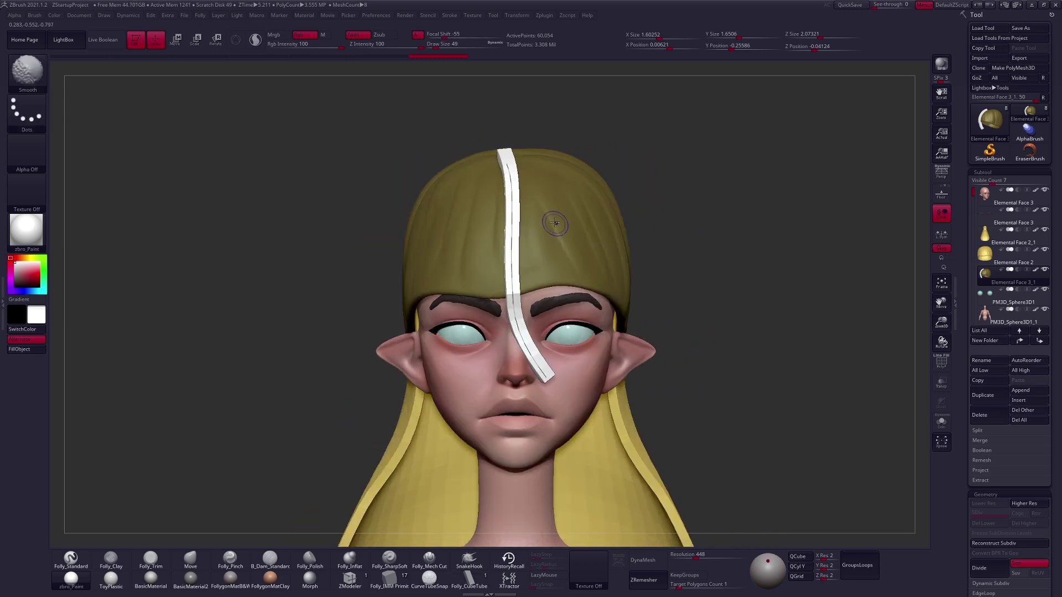
pyautogui.rightClick(620, 244)
pyautogui.moveTo(620, 260); pyautogui.dragTo(603, 261)
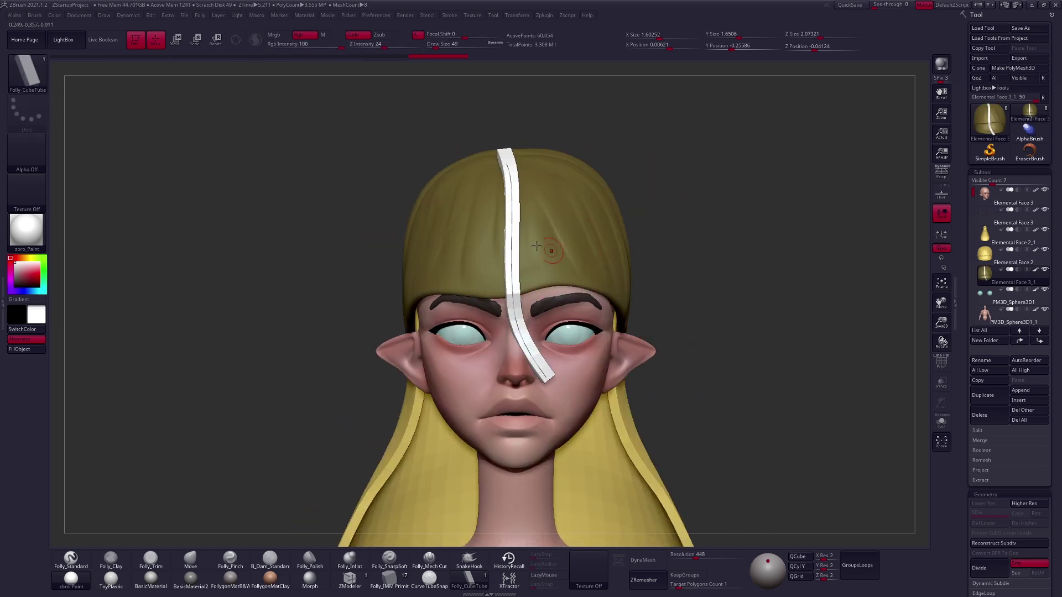
# Update the forehead strand into a wide, flat ribbon using draw size 130.
pyautogui.moveTo(539, 250); pyautogui.dragTo(587, 251, button='right')
pyautogui.rightClick(586, 251)
pyautogui.moveTo(559, 260); pyautogui.dragTo(597, 260)
pyautogui.moveTo(597, 260); pyautogui.dragTo(554, 264, button='right')
pyautogui.hotkey('shift', 'f')
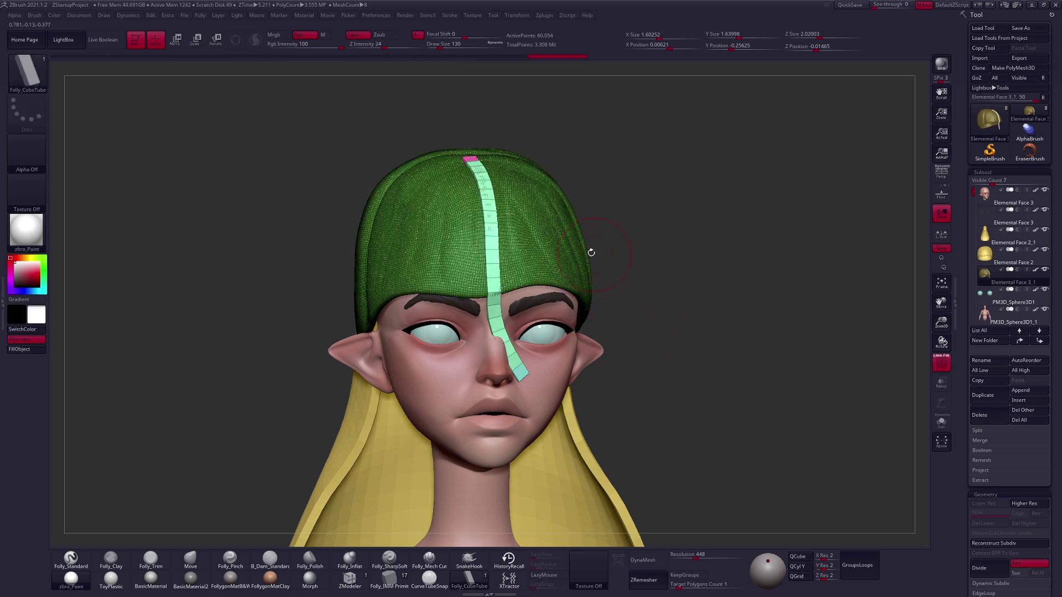
pyautogui.hotkey('shift', 'f')
pyautogui.press('space')
pyautogui.moveTo(591, 252); pyautogui.dragTo(560, 252)
pyautogui.press('space')
pyautogui.moveTo(500, 236); pyautogui.dragTo(547, 252)
pyautogui.scroll(-3, 564, 269)
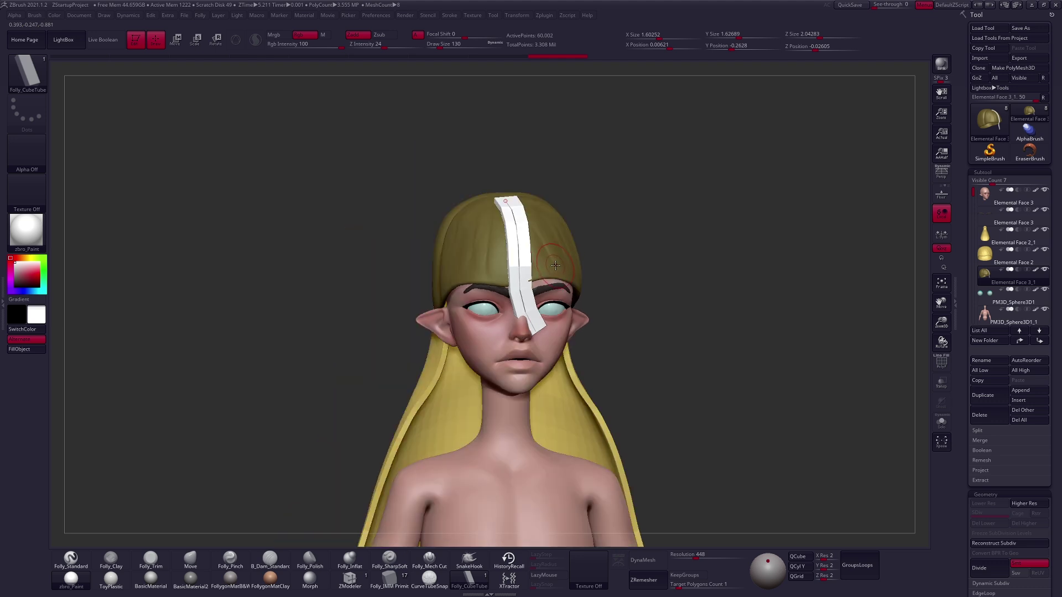
# Isolate the strand by its polygroup, delete the rest of the duplicated cap, and switch to the Move brush.
pyautogui.hotkey('shift', 'f')
pyautogui.keyDown('alt'); pyautogui.click(530, 254); pyautogui.keyUp('alt')
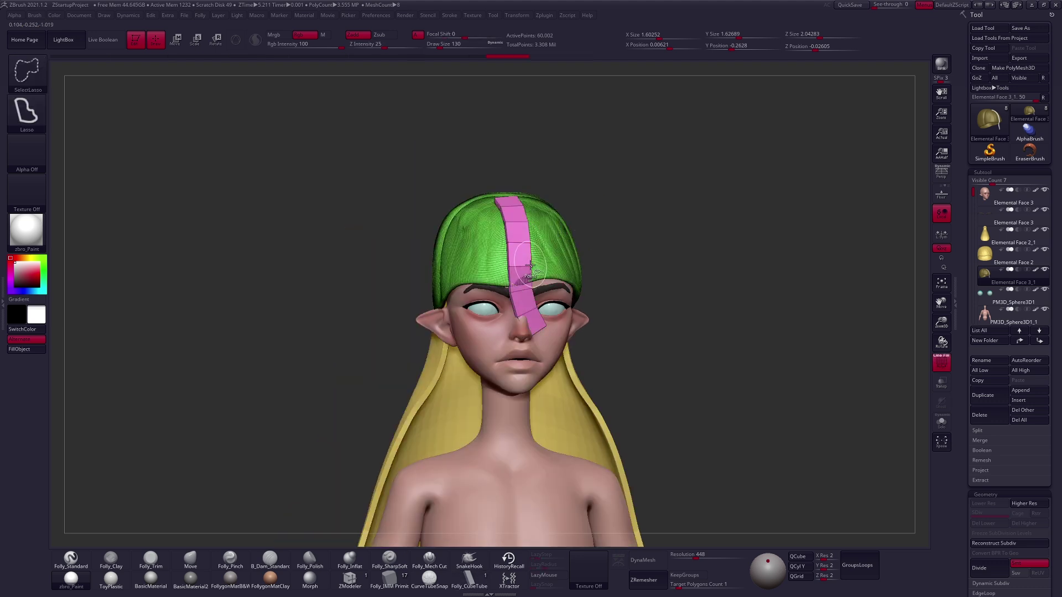
pyautogui.press('space')
pyautogui.moveTo(615, 244); pyautogui.dragTo(636, 246)
pyautogui.press('b')
pyautogui.press('m')
pyautogui.press('v')
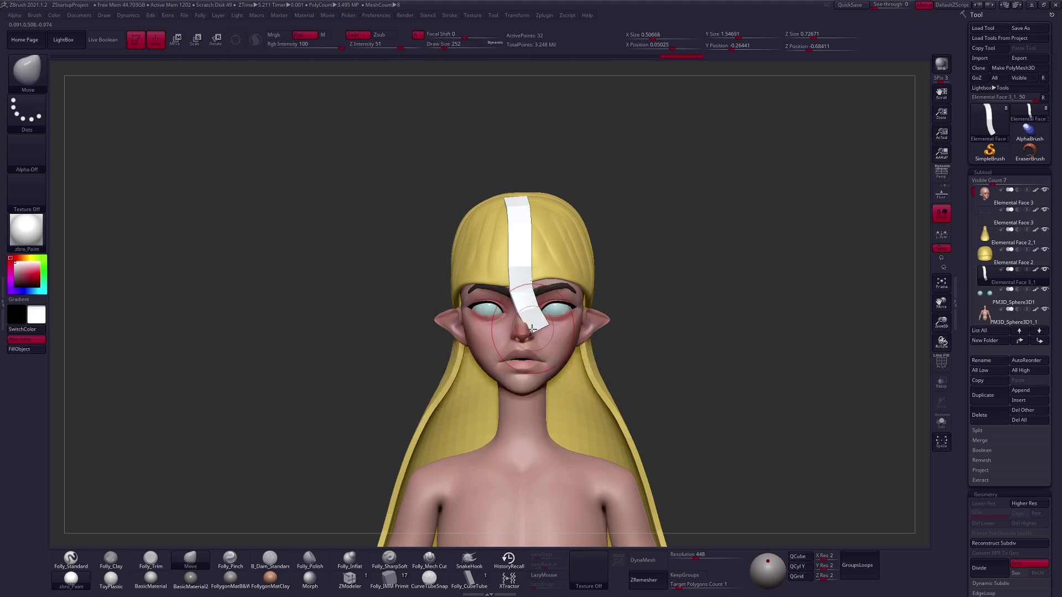
# Sample the hair's yellow and fill the strand with it.
pyautogui.press('c')
pyautogui.press('b')
pyautogui.press('s')
pyautogui.press('t')
pyautogui.click(22, 349)
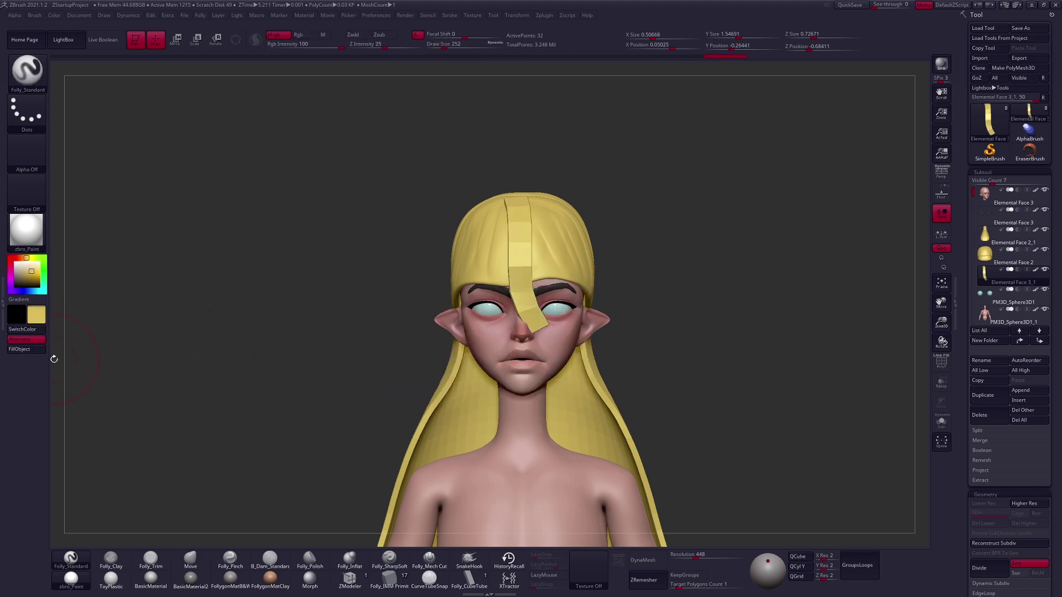
# Pull the strand's tip slightly farther down beside the nose with the Move brush at draw size 170.
pyautogui.press('b')
pyautogui.press('m')
pyautogui.press('v')
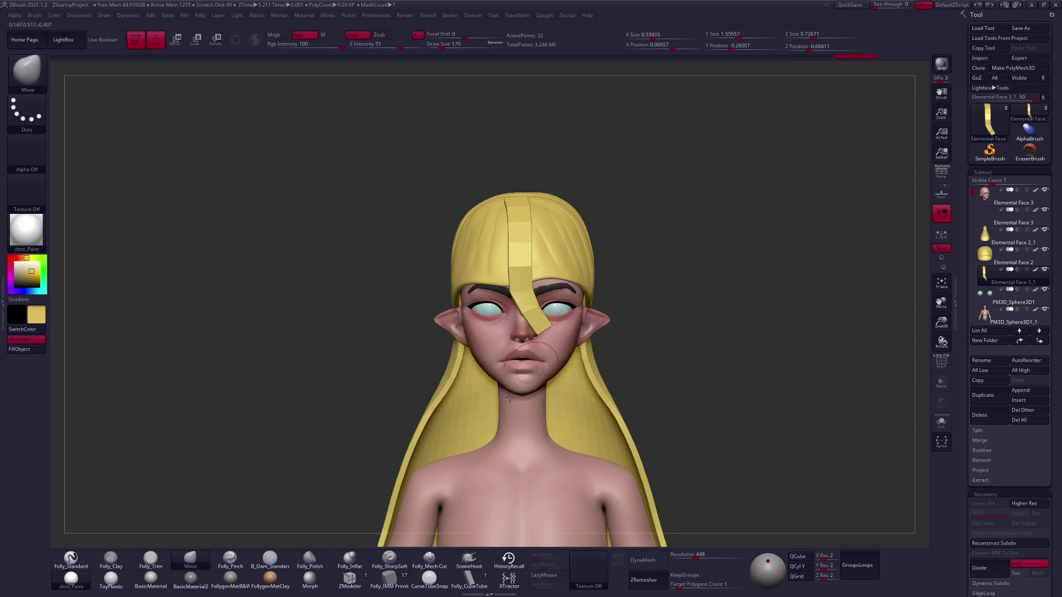
# Draw a second fringe strand on the character's right of the center one with Folly_CubeTube at draw size 68.
pyautogui.click(477, 579)
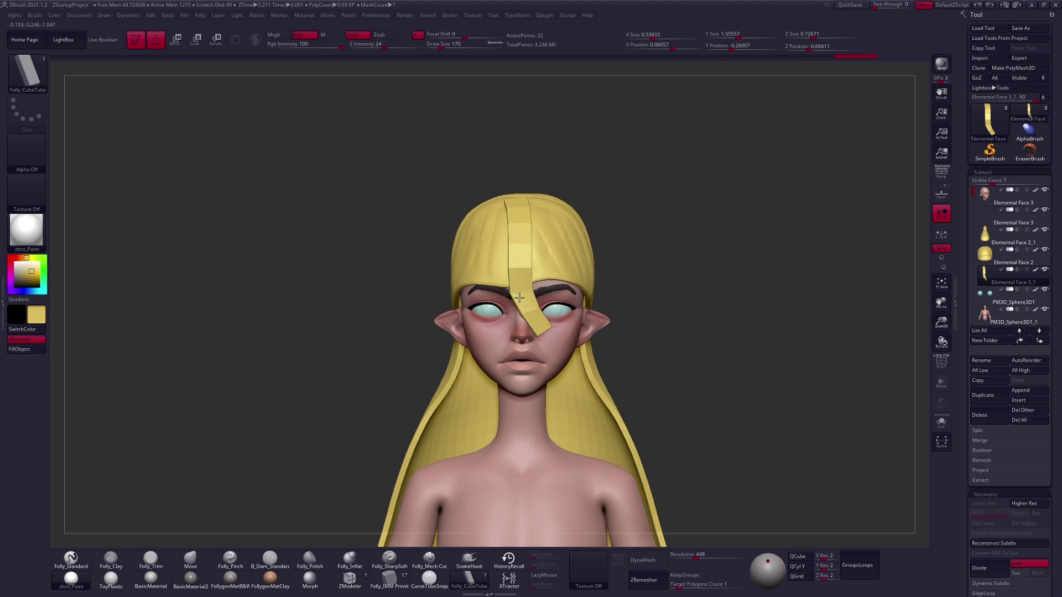
pyautogui.scroll(2, 498, 226)
pyautogui.press('space')
pyautogui.moveTo(498, 233); pyautogui.dragTo(484, 188)
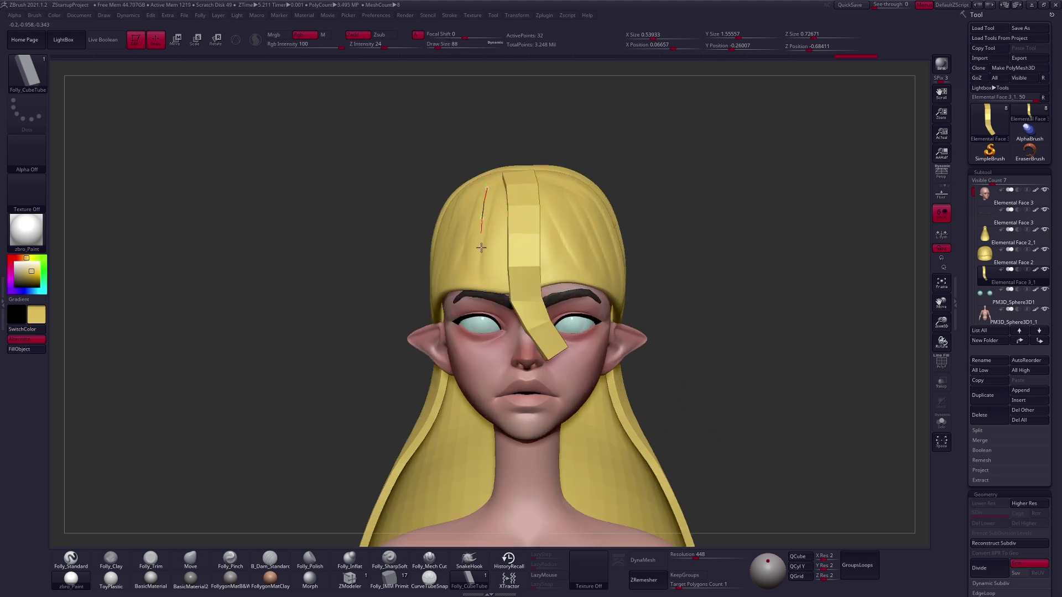
pyautogui.moveTo(516, 320); pyautogui.dragTo(504, 345)
pyautogui.moveTo(525, 322)
pyautogui.mouseDown(button='right')
pyautogui.moveTo(538, 265)
pyautogui.moveTo(550, 285)
pyautogui.moveTo(554, 277)
pyautogui.moveTo(547, 288)
pyautogui.mouseUp(button='right')
pyautogui.press('space')
pyautogui.moveTo(547, 277); pyautogui.dragTo(514, 250)
# Adjust the two fringe strands over the cap with the Move brush at draw size about 366.
pyautogui.press('b')
pyautogui.press('m')
pyautogui.press('v')
pyautogui.press('space')
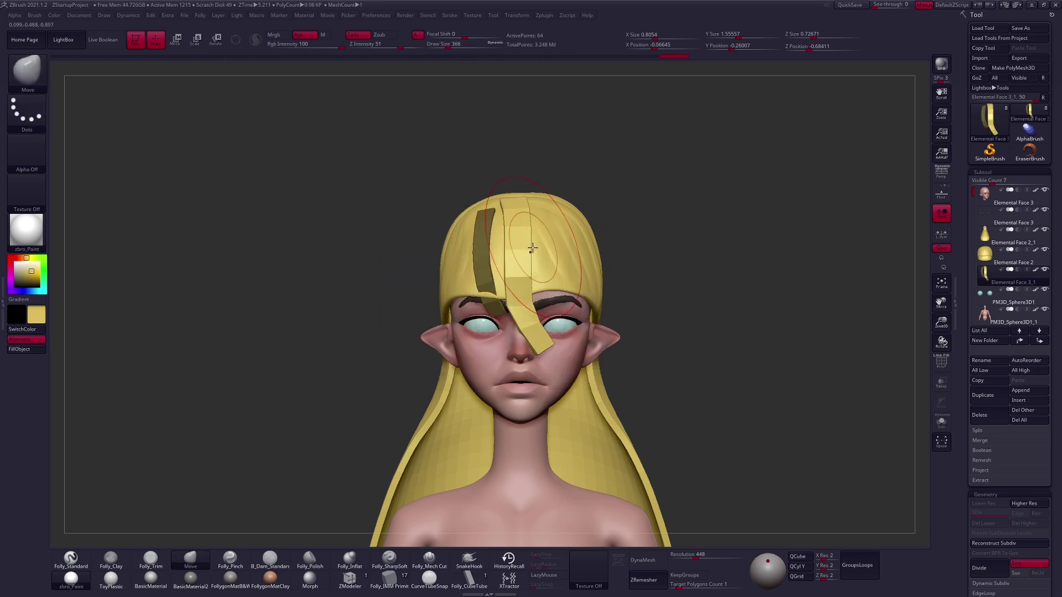
pyautogui.press('space')
pyautogui.moveTo(514, 249); pyautogui.dragTo(515, 253)
# Draw more strands with Folly_CubeTube at draw size 68 on the character's left side, between the fringe and the ear.
pyautogui.click(469, 581)
pyautogui.moveTo(802, 248); pyautogui.dragTo(719, 255)
pyautogui.moveTo(597, 210); pyautogui.dragTo(591, 340)
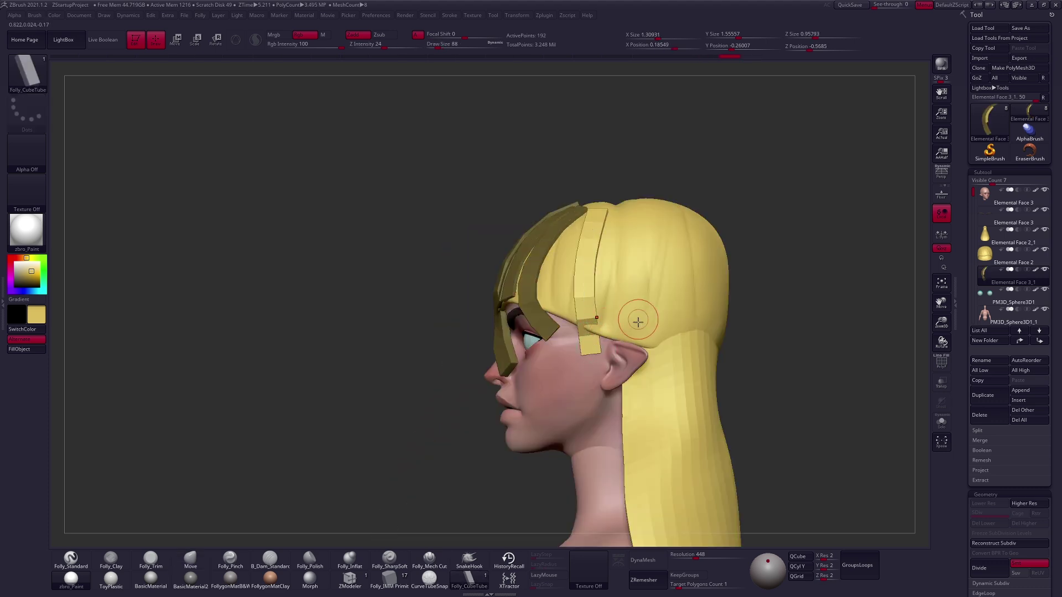
pyautogui.moveTo(630, 315); pyautogui.dragTo(641, 310, button='right')
pyautogui.moveTo(569, 335); pyautogui.dragTo(561, 345)
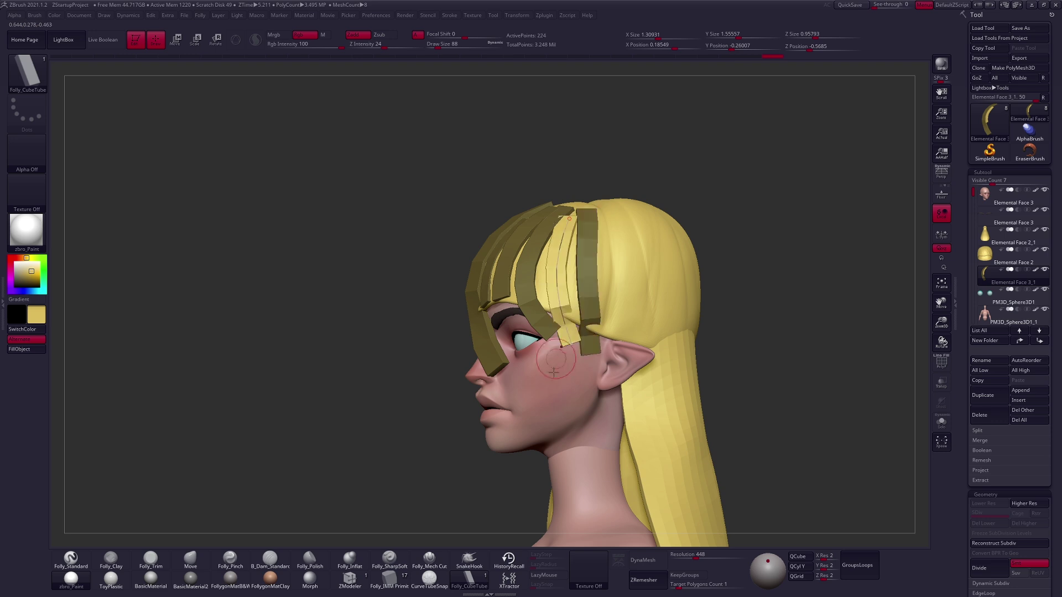
# Draw strands along the cap on the character's right side, from the crown down to the hairline.
pyautogui.moveTo(571, 400); pyautogui.dragTo(600, 391, button='right')
pyautogui.moveTo(548, 334); pyautogui.dragTo(523, 311, button='right')
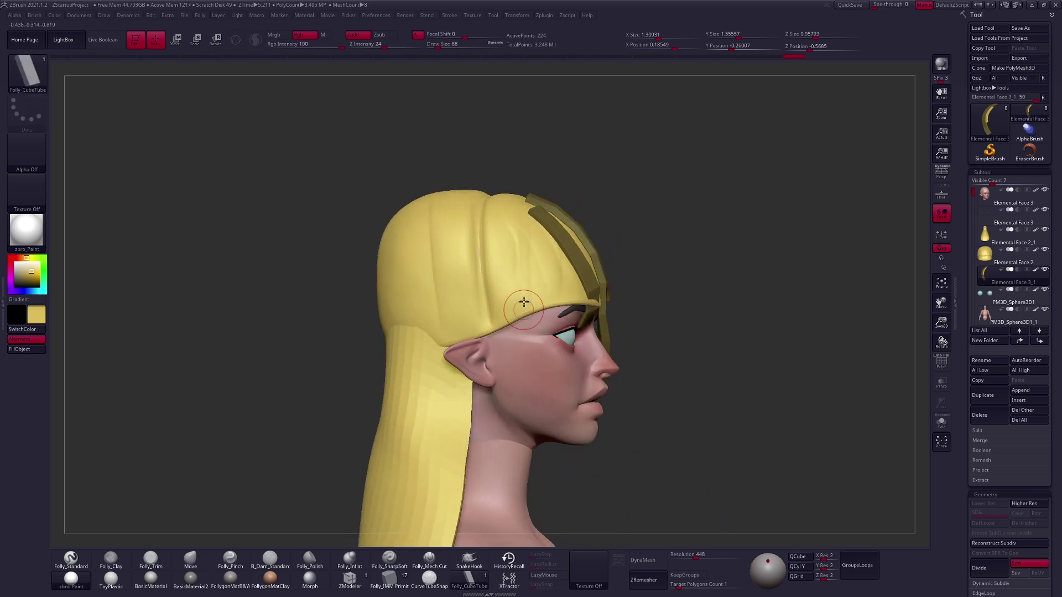
pyautogui.moveTo(547, 236); pyautogui.dragTo(522, 213, button='right')
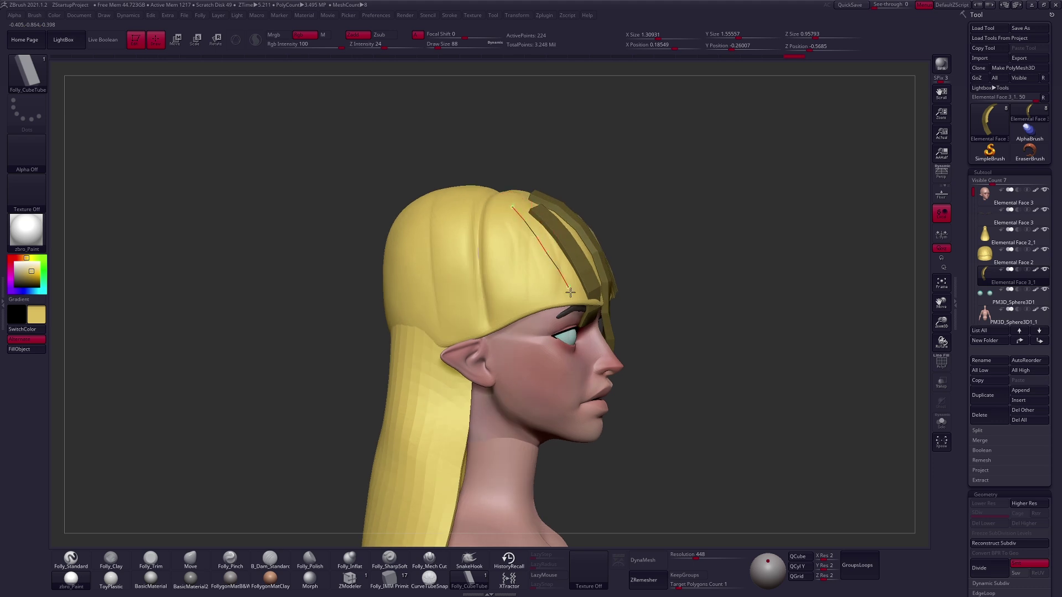
pyautogui.moveTo(576, 310); pyautogui.dragTo(576, 310)
pyautogui.press('space')
pyautogui.moveTo(514, 216); pyautogui.dragTo(494, 209)
pyautogui.moveTo(524, 300); pyautogui.dragTo(528, 302)
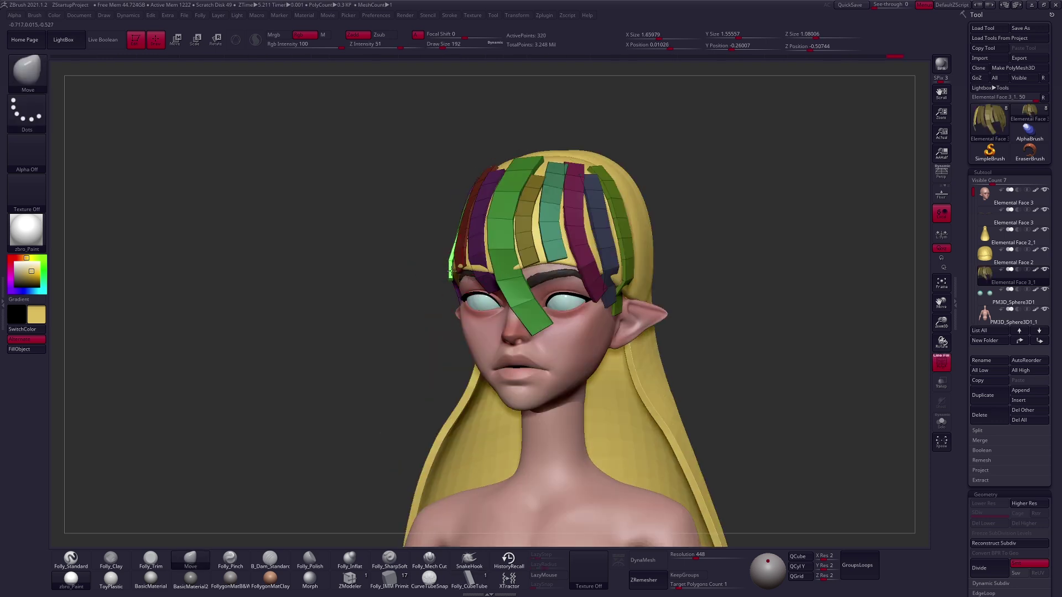
# Isolate the front and right-side strands one at a time with masking and reshape them using the Move brush.
pyautogui.moveTo(452, 269); pyautogui.dragTo(409, 271)
pyautogui.press('w')
pyautogui.press('q')
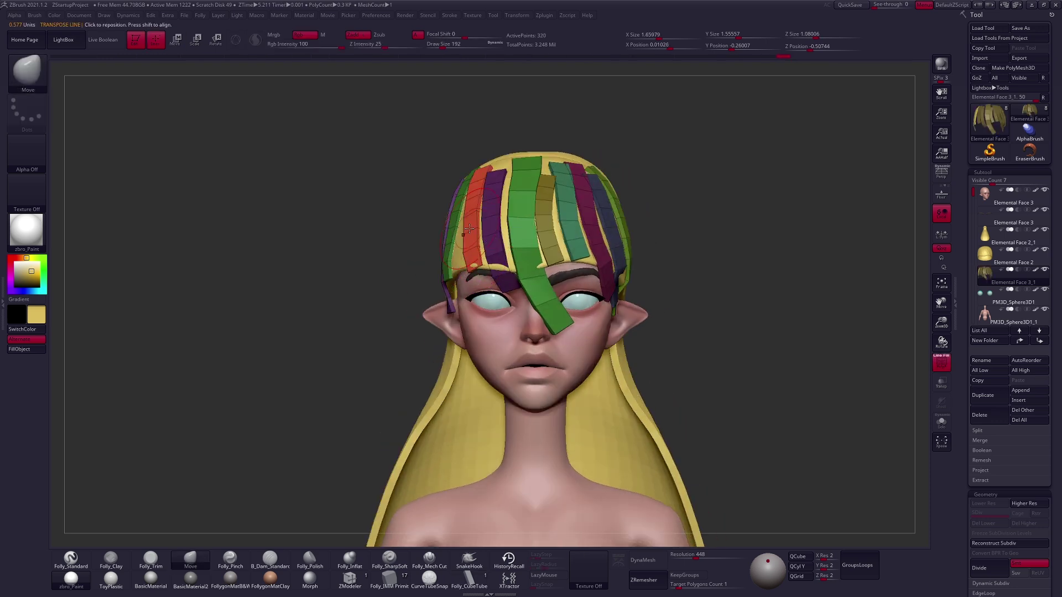
pyautogui.moveTo(508, 251)
pyautogui.mouseDown()
pyautogui.moveTo(498, 246)
pyautogui.moveTo(520, 263)
pyautogui.mouseUp()
pyautogui.press('w')
pyautogui.press('q')
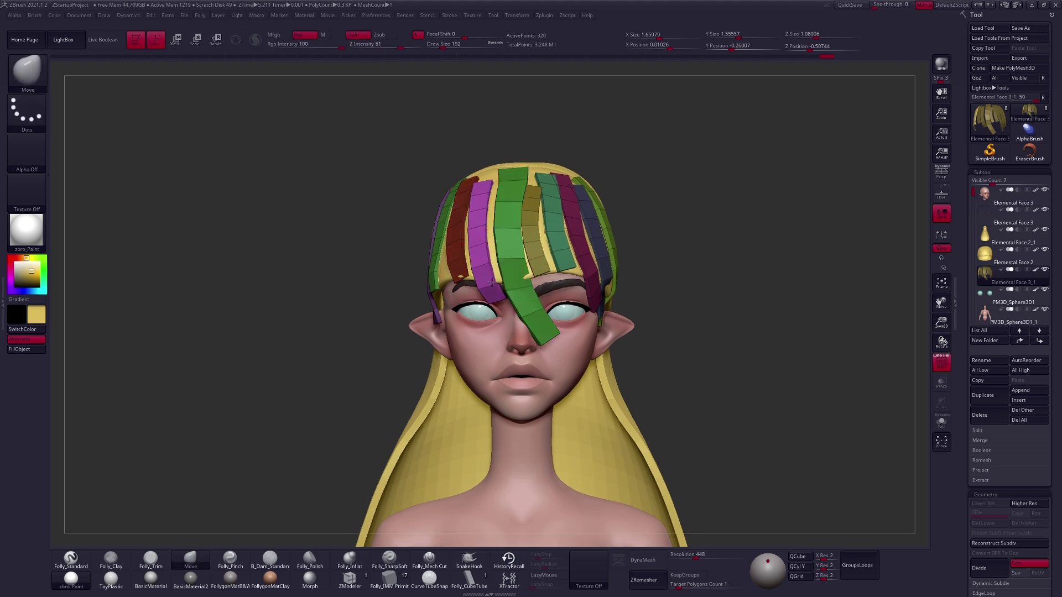
pyautogui.moveTo(500, 298)
pyautogui.mouseDown()
pyautogui.moveTo(496, 317)
pyautogui.moveTo(521, 301)
pyautogui.moveTo(488, 293)
pyautogui.mouseUp()
pyautogui.press('w')
pyautogui.press('q')
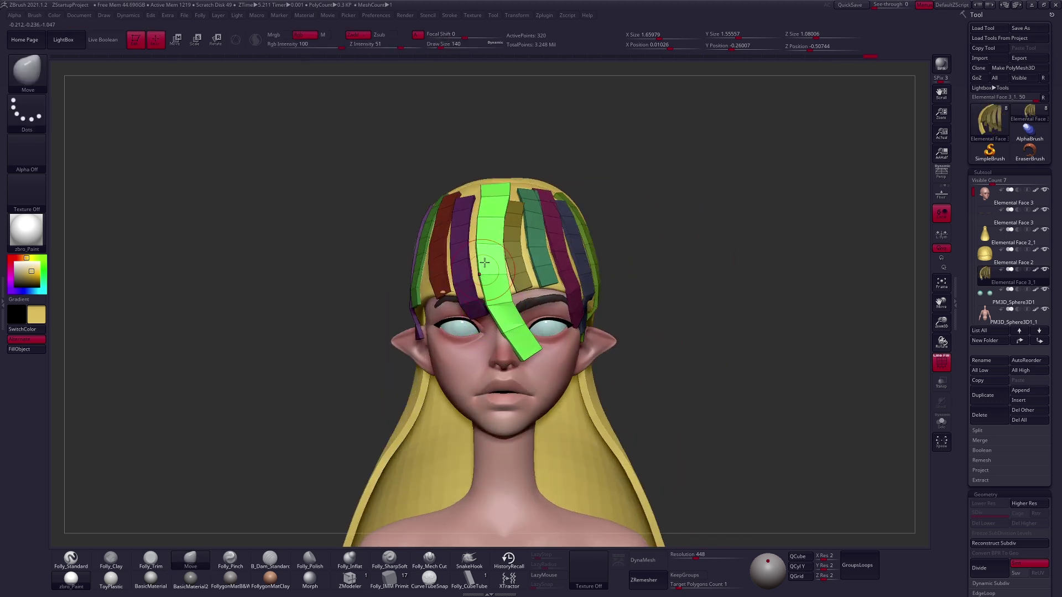
# Isolate the second-to-last strand before the character's left ear and reshape it with the Move brush at draw size 160.
pyautogui.moveTo(579, 274); pyautogui.dragTo(523, 229, button='right')
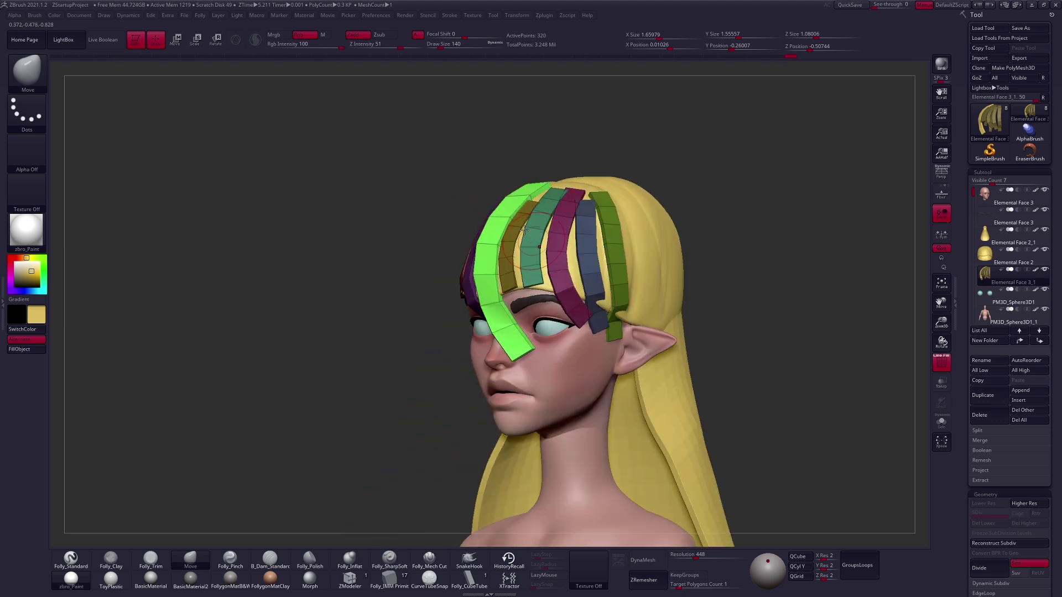
pyautogui.moveTo(641, 332)
pyautogui.mouseDown(button='right')
pyautogui.moveTo(571, 326)
pyautogui.moveTo(583, 325)
pyautogui.mouseUp(button='right')
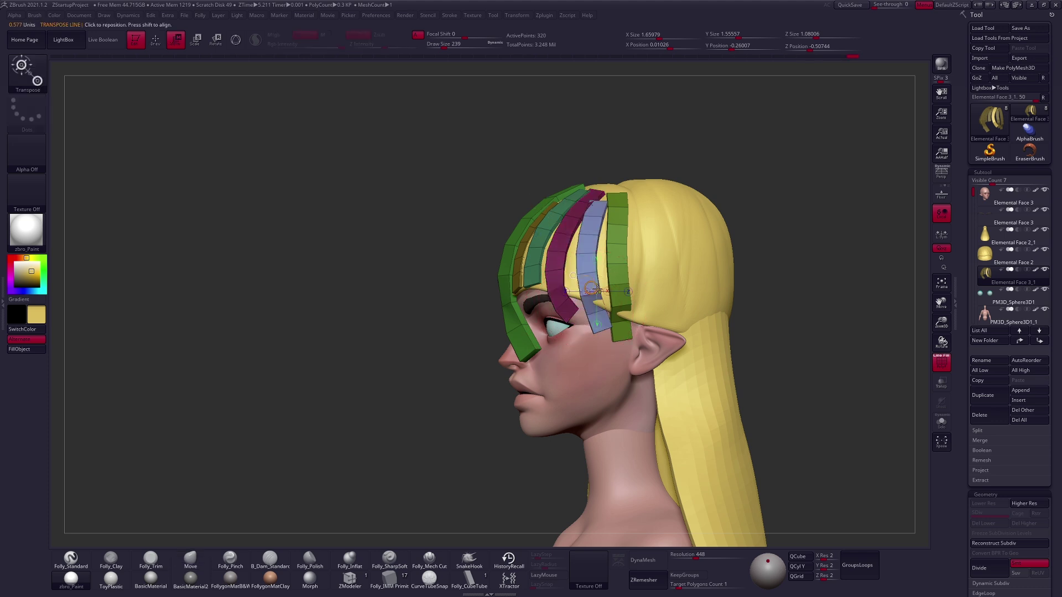
pyautogui.moveTo(595, 297); pyautogui.dragTo(525, 303, button='right')
pyautogui.rightClick(526, 303)
pyautogui.moveTo(525, 303); pyautogui.dragTo(522, 303)
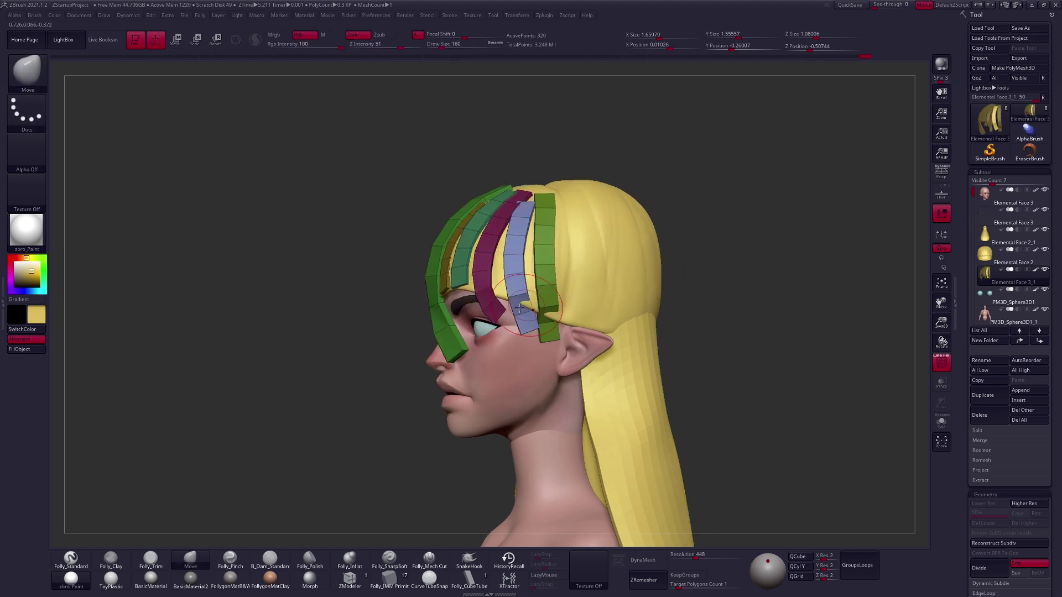
pyautogui.moveTo(522, 304); pyautogui.dragTo(518, 318, button='right')
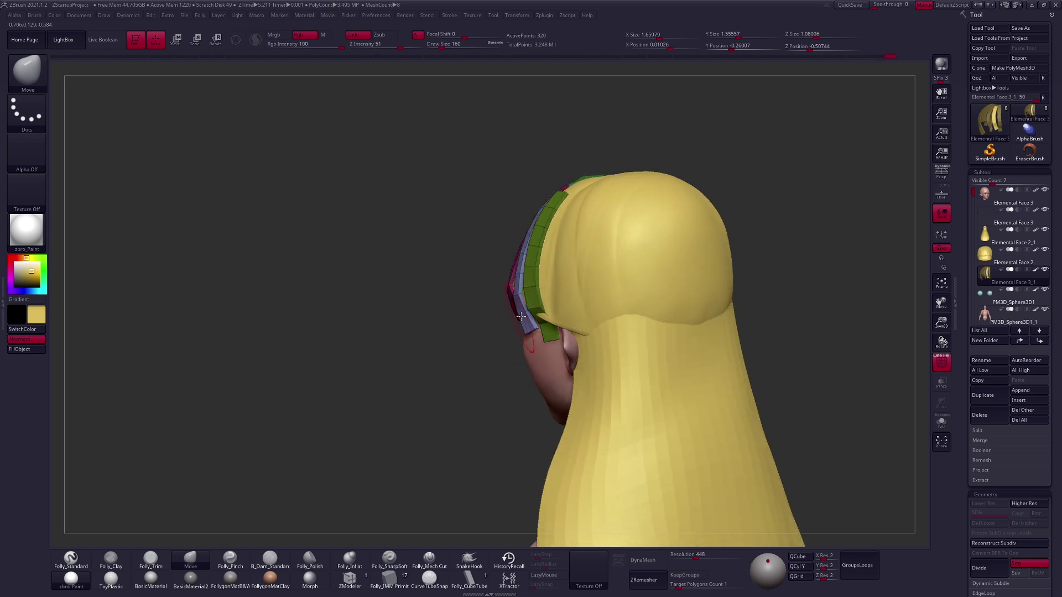
# Fit the rearmost strand by the character's left ear with the Move brush, using Solo mode to see the strands alone.
pyautogui.keyDown('alt'); pyautogui.click(548, 320); pyautogui.keyUp('alt')
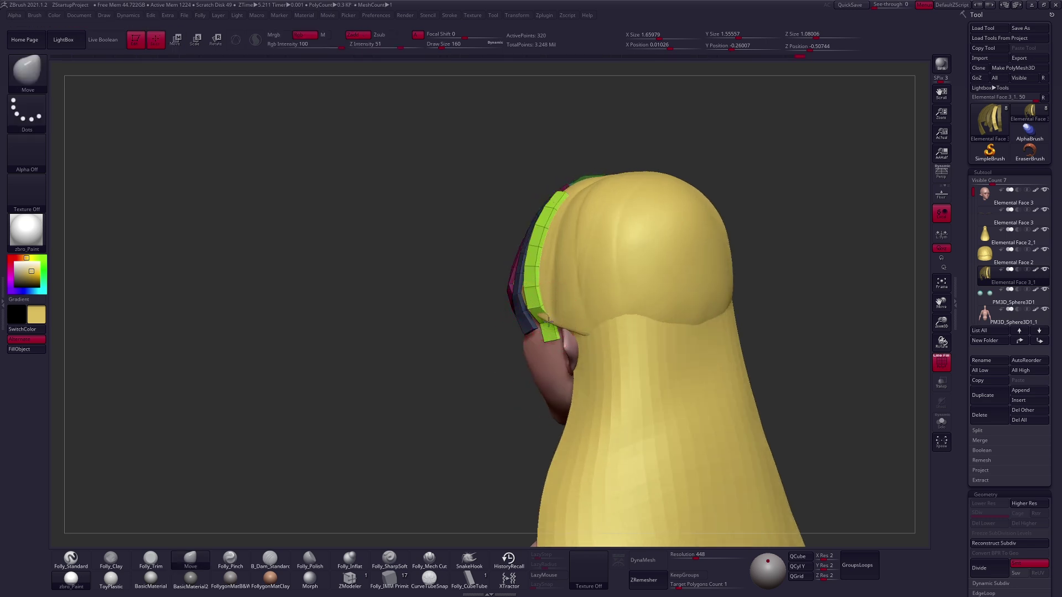
pyautogui.moveTo(534, 325); pyautogui.dragTo(547, 322, button='right')
pyautogui.moveTo(547, 324); pyautogui.dragTo(550, 324)
pyautogui.hotkey('alt', 's')
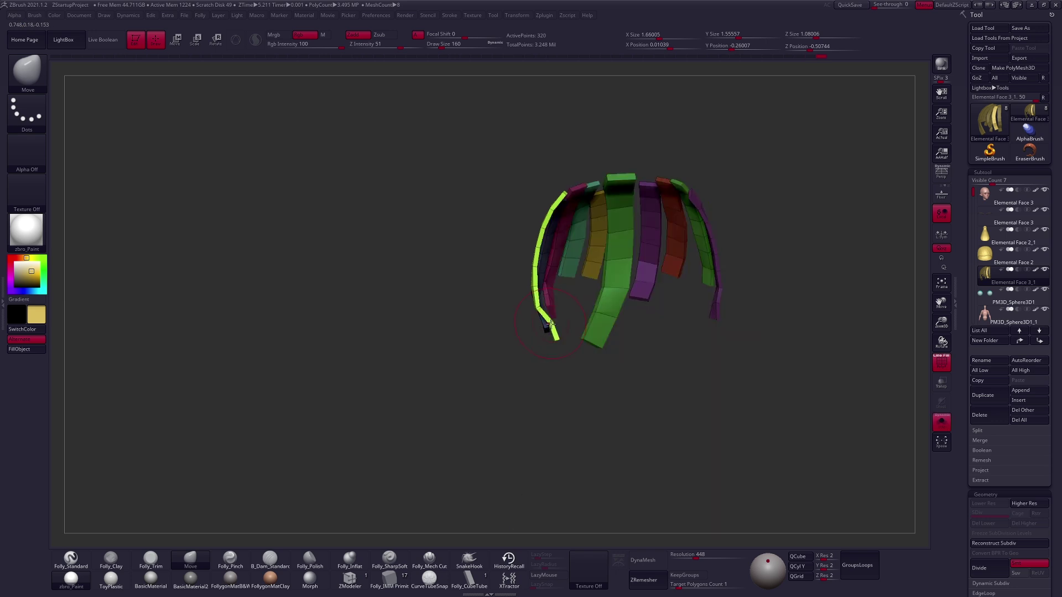
pyautogui.moveTo(547, 323)
pyautogui.mouseDown(button='right')
pyautogui.moveTo(557, 307)
pyautogui.moveTo(636, 379)
pyautogui.moveTo(644, 366)
pyautogui.mouseUp(button='right')
pyautogui.hotkey('alt', 's')
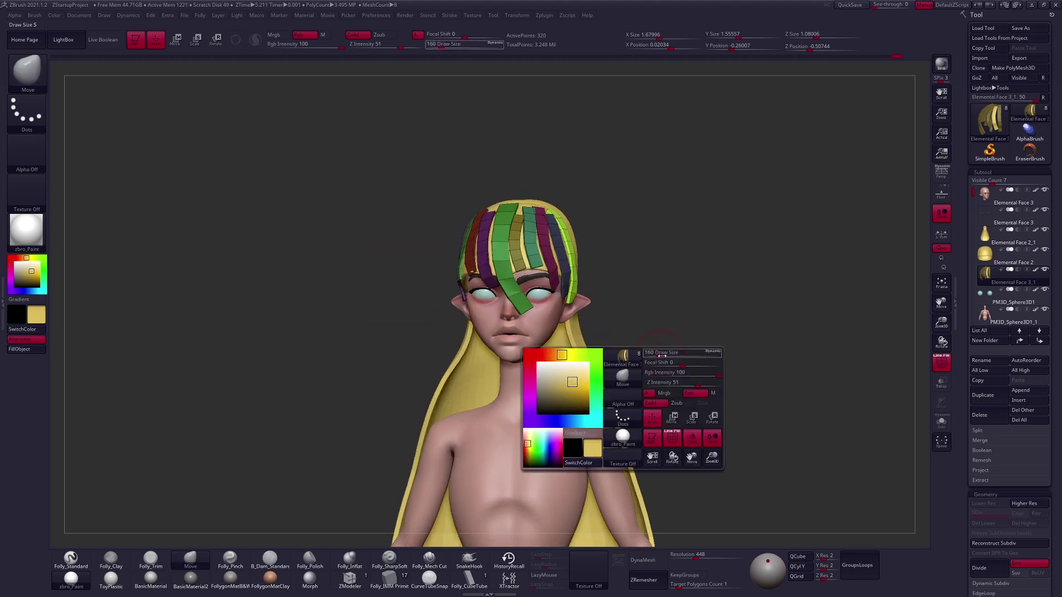
# Turn off the polyframe and preview Dynamic Subdiv on the strands, choosing Always YES for auto-activation, and switch the preview off.
pyautogui.hotkey('shift', 'f')
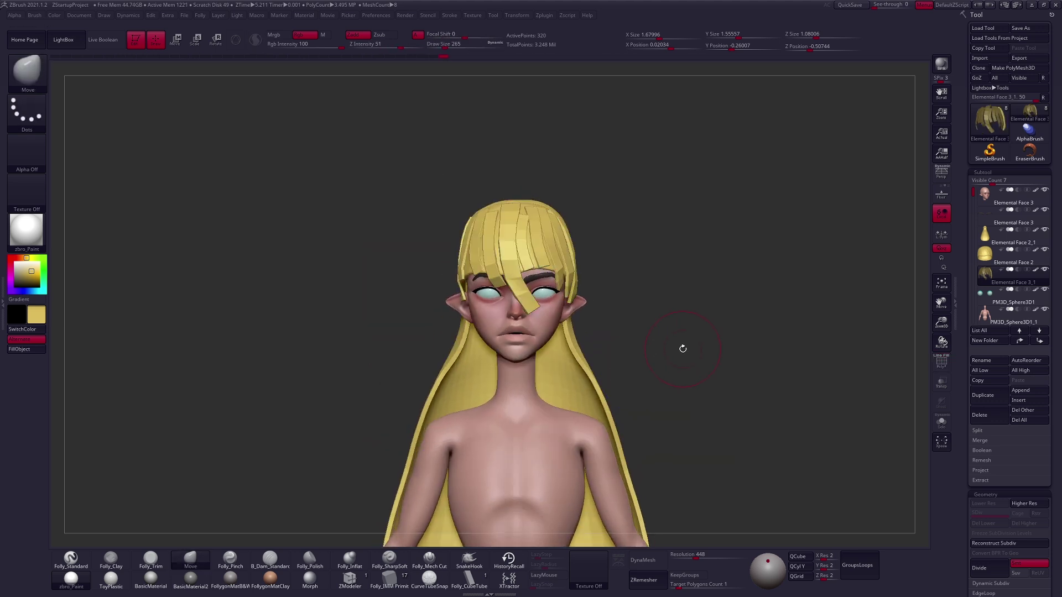
pyautogui.keyDown('ctrl'); pyautogui.moveTo(633, 377); pyautogui.dragTo(667, 377, button='right'); pyautogui.keyUp('ctrl')
pyautogui.press('d')
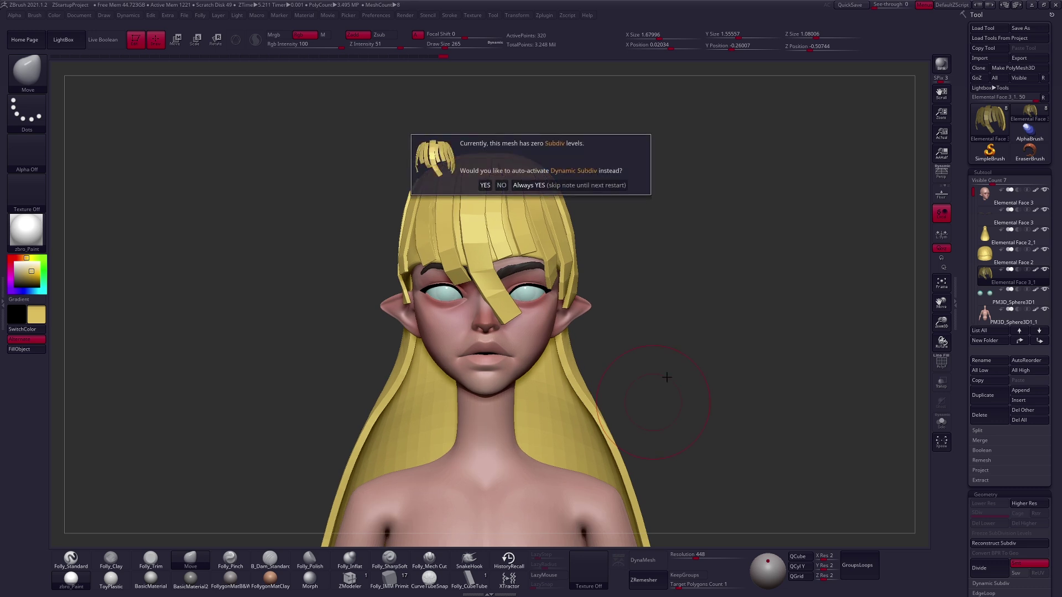
pyautogui.click(597, 185)
pyautogui.hotkey('shift', 'd')
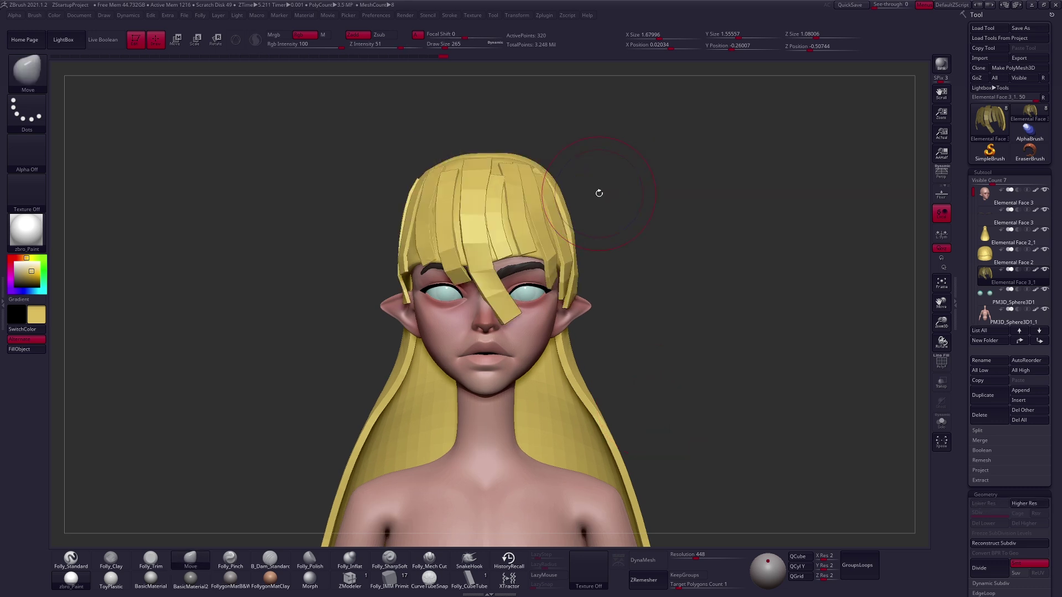
# Scale the fringe strands up slightly with the Transpose line, check them with a Dynamic Subdiv preview, and return to the Move brush.
pyautogui.press('w')
pyautogui.moveTo(588, 183); pyautogui.dragTo(641, 177)
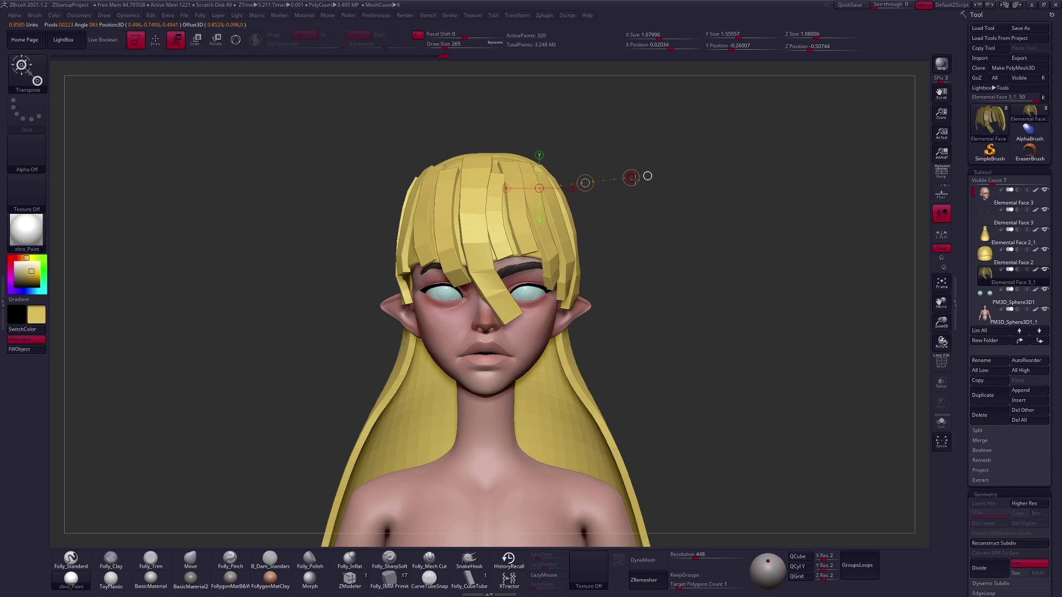
pyautogui.press('d')
pyautogui.hotkey('shift', 'd')
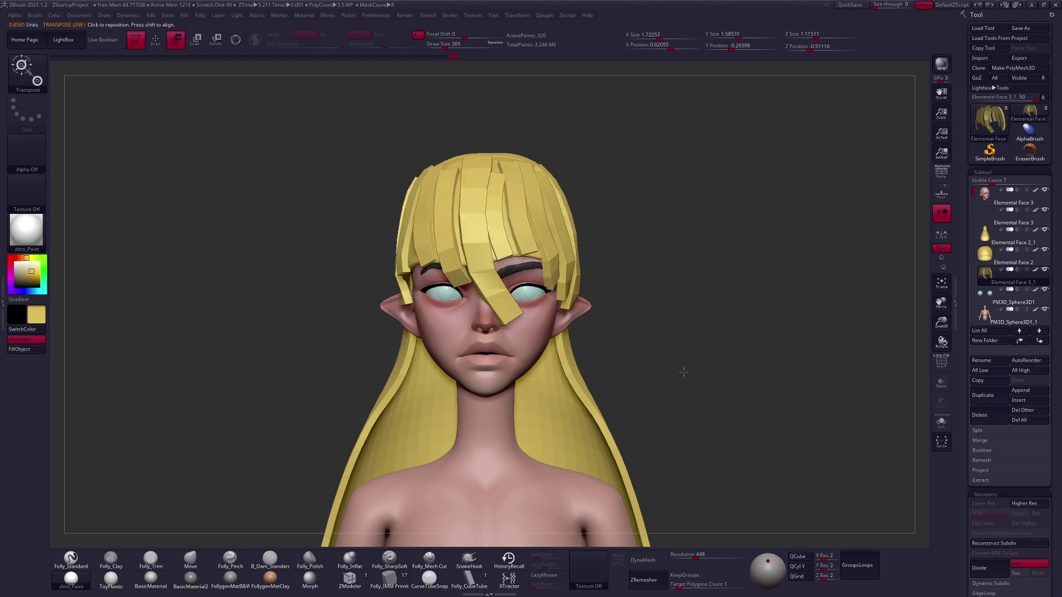
pyautogui.keyDown('ctrl'); pyautogui.moveTo(683, 372); pyautogui.dragTo(650, 384, button='right'); pyautogui.keyUp('ctrl')
pyautogui.press('q')
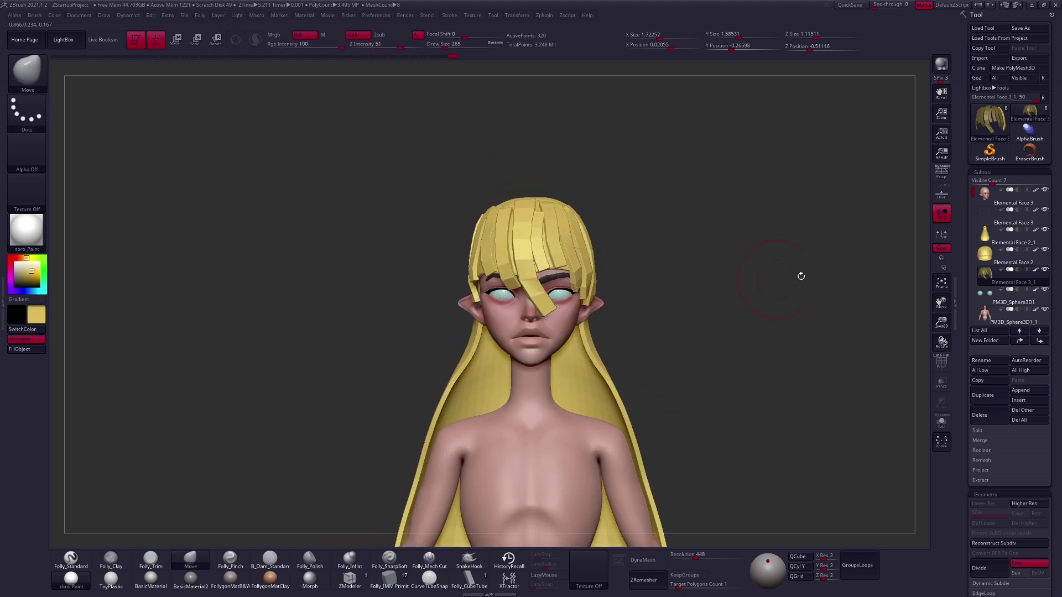
pyautogui.press('Up')
pyautogui.hotkey('alt', 's')
pyautogui.moveTo(749, 367)
pyautogui.mouseDown()
pyautogui.moveTo(790, 363)
pyautogui.moveTo(735, 367)
pyautogui.mouseUp()
pyautogui.keyDown('ctrl'); pyautogui.moveTo(711, 375); pyautogui.dragTo(631, 383, button='right'); pyautogui.keyUp('ctrl')
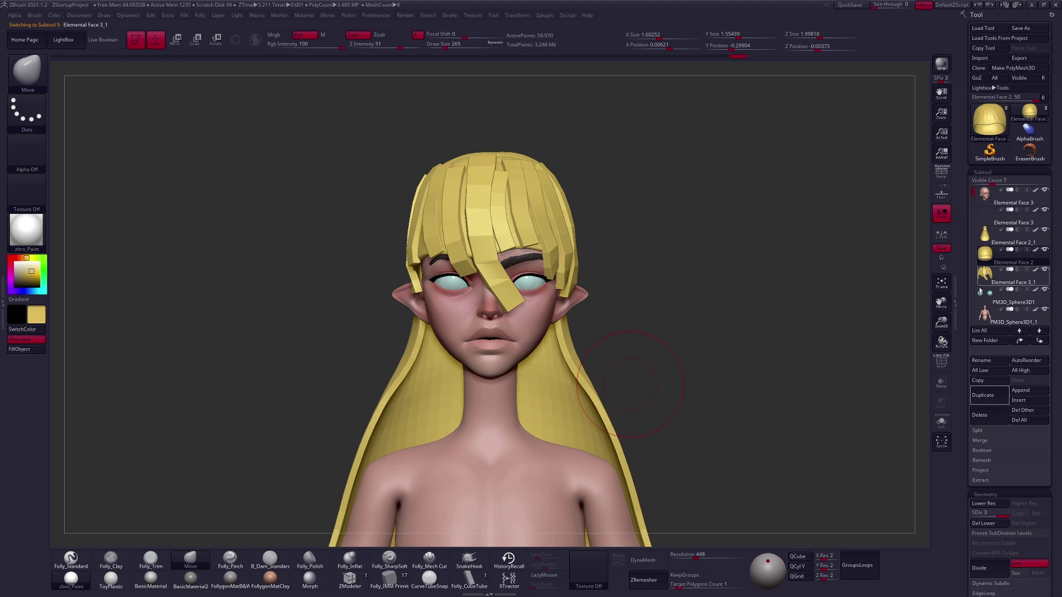
pyautogui.click(979, 415)
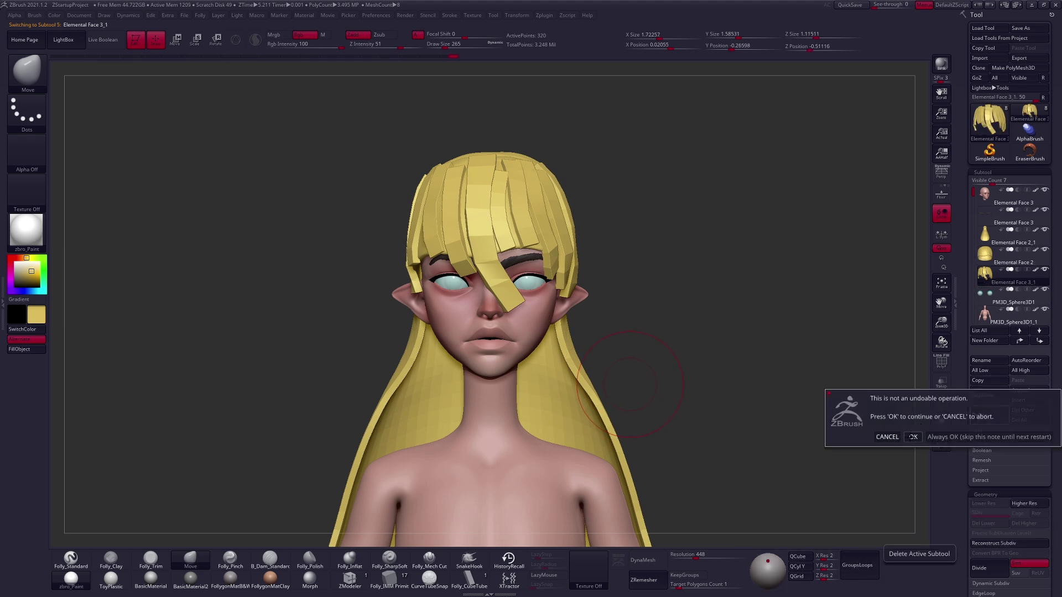
pyautogui.click(887, 438)
# Select the hair cap subtool, hide its front part under the fringe with SelectLasso, and delete the hidden geometry.
pyautogui.click(994, 279)
pyautogui.click(1045, 249)
pyautogui.moveTo(680, 394); pyautogui.dragTo(770, 380)
pyautogui.click(994, 257)
pyautogui.hotkey('shift', 'f')
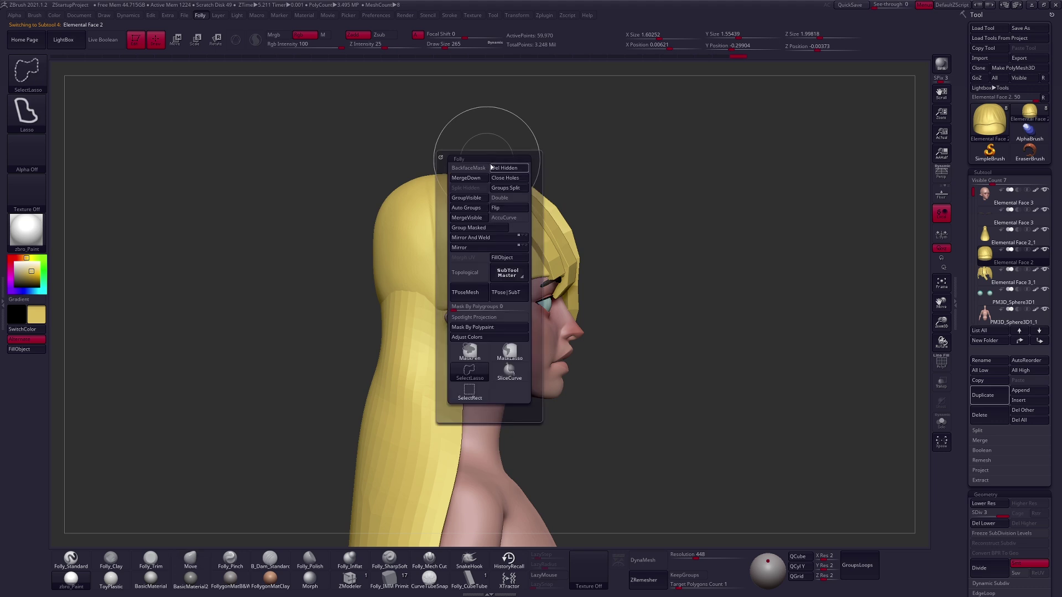
pyautogui.moveTo(474, 177)
pyautogui.keyDown('ctrl'); pyautogui.keyDown('alt'); pyautogui.keyDown('shift'); pyautogui.mouseDown()
pyautogui.moveTo(478, 252)
pyautogui.moveTo(639, 321)
pyautogui.moveTo(636, 226)
pyautogui.mouseUp(); pyautogui.keyUp('shift'); pyautogui.keyUp('alt'); pyautogui.keyUp('ctrl')
pyautogui.hotkey('shift', 'f')
pyautogui.click(614, 359)
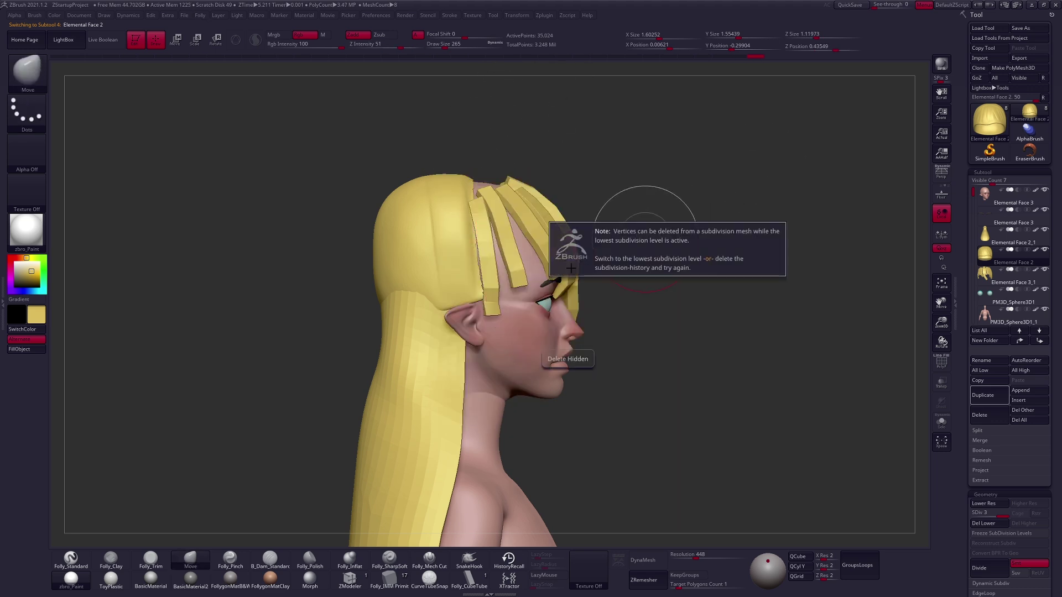
# Select the fringe subtool, isolate the strands on the character's left side one at a time with masking, and reshape them with the Move brush.
pyautogui.moveTo(802, 420); pyautogui.dragTo(636, 387)
pyautogui.keyDown('alt'); pyautogui.click(539, 254); pyautogui.keyUp('alt')
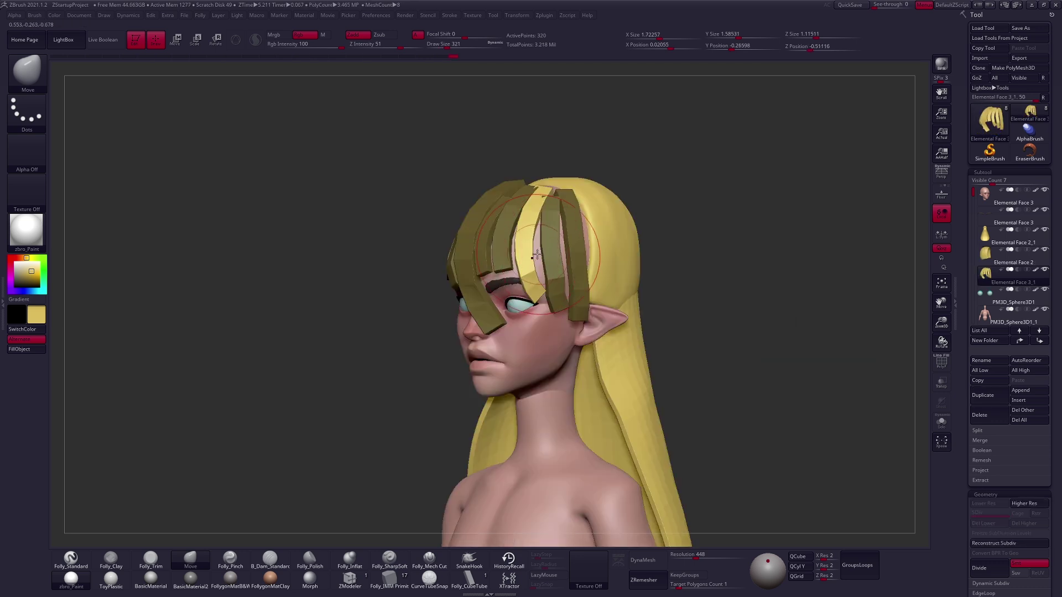
pyautogui.rightClick(545, 278)
pyautogui.moveTo(545, 278); pyautogui.dragTo(543, 271, button='right')
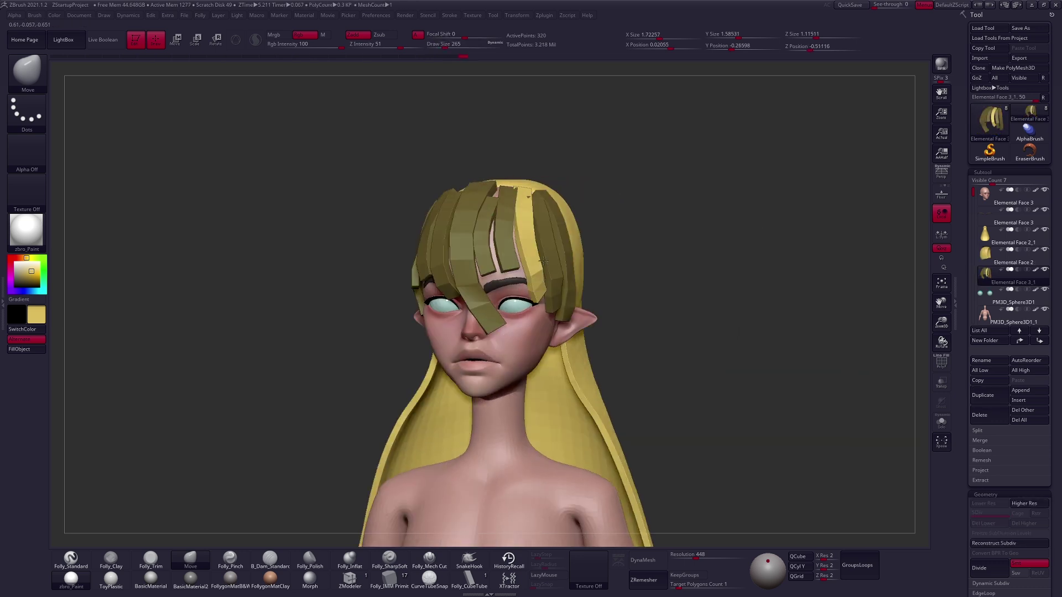
pyautogui.rightClick(544, 269)
pyautogui.moveTo(543, 270); pyautogui.dragTo(535, 274, button='right')
pyautogui.moveTo(631, 396)
pyautogui.mouseDown(button='right')
pyautogui.moveTo(699, 348)
pyautogui.moveTo(462, 244)
pyautogui.mouseUp(button='right')
pyautogui.press('w')
pyautogui.press('q')
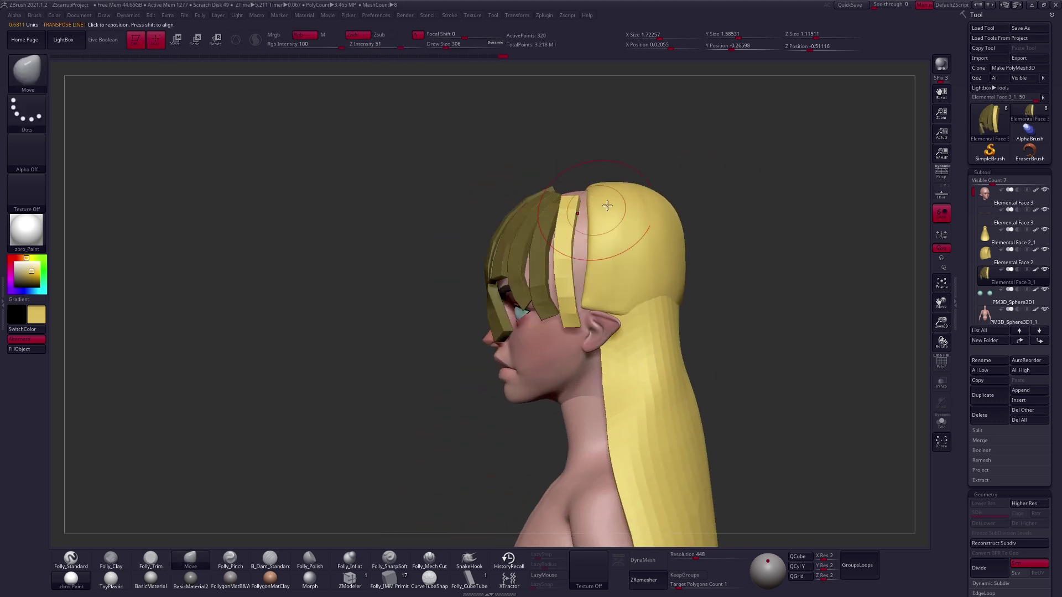
# Refit the strand by the left ear, and isolate the front strand beside the central one and reshape it with the Move brush.
pyautogui.moveTo(612, 218)
pyautogui.mouseDown(button='right')
pyautogui.moveTo(576, 253)
pyautogui.moveTo(570, 232)
pyautogui.moveTo(573, 258)
pyautogui.moveTo(566, 227)
pyautogui.moveTo(553, 299)
pyautogui.moveTo(630, 293)
pyautogui.moveTo(592, 293)
pyautogui.moveTo(586, 326)
pyautogui.mouseUp(button='right')
pyautogui.rightClick(575, 252)
pyautogui.press('space')
pyautogui.press('w')
pyautogui.keyDown('ctrl'); pyautogui.moveTo(529, 260); pyautogui.dragTo(528, 286); pyautogui.keyUp('ctrl')
pyautogui.moveTo(528, 287); pyautogui.dragTo(536, 287, button='right')
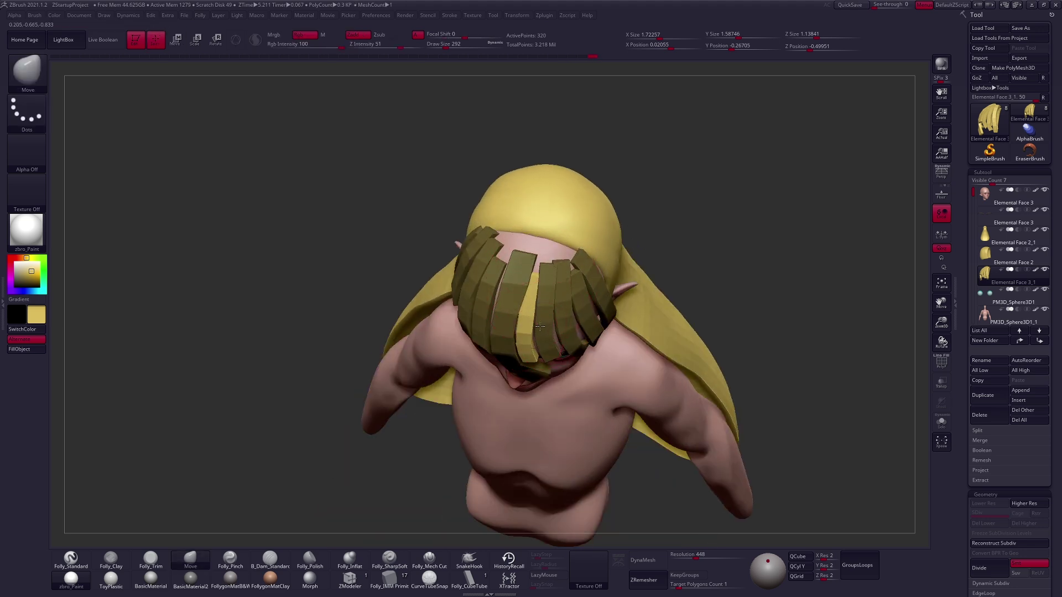
# Isolate the strands on the character's right side in turn and adjust their upper ends with the Move brush, undoing the last change.
pyautogui.moveTo(552, 306); pyautogui.dragTo(512, 242, button='right')
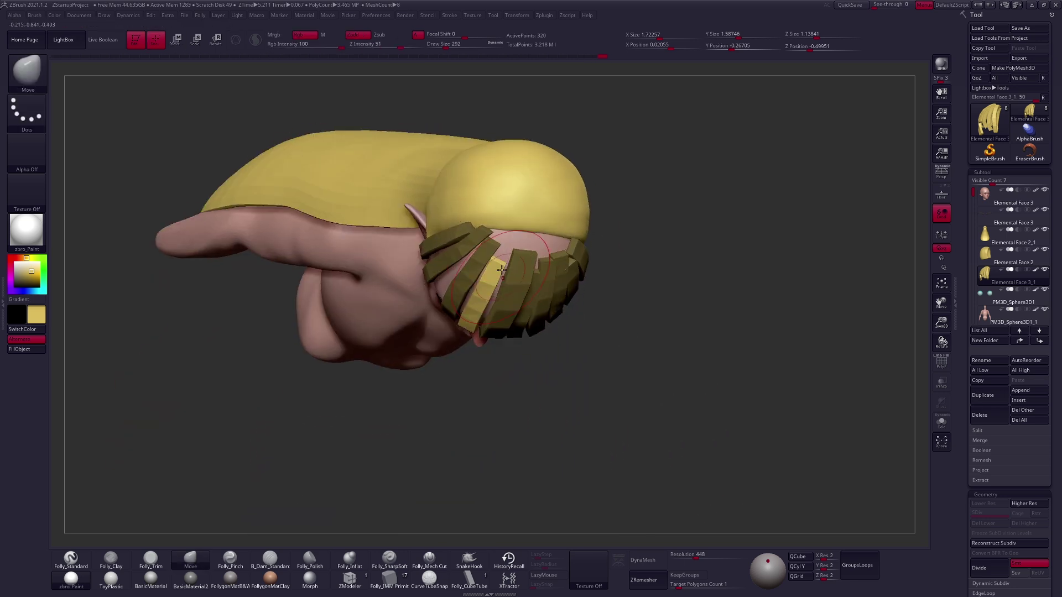
pyautogui.press('w')
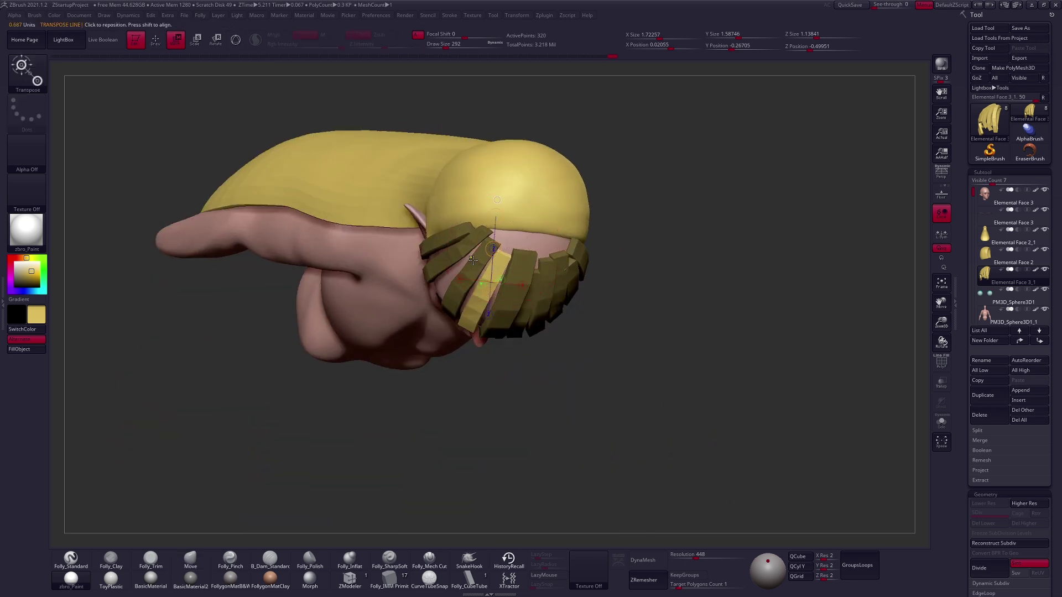
pyautogui.press('q')
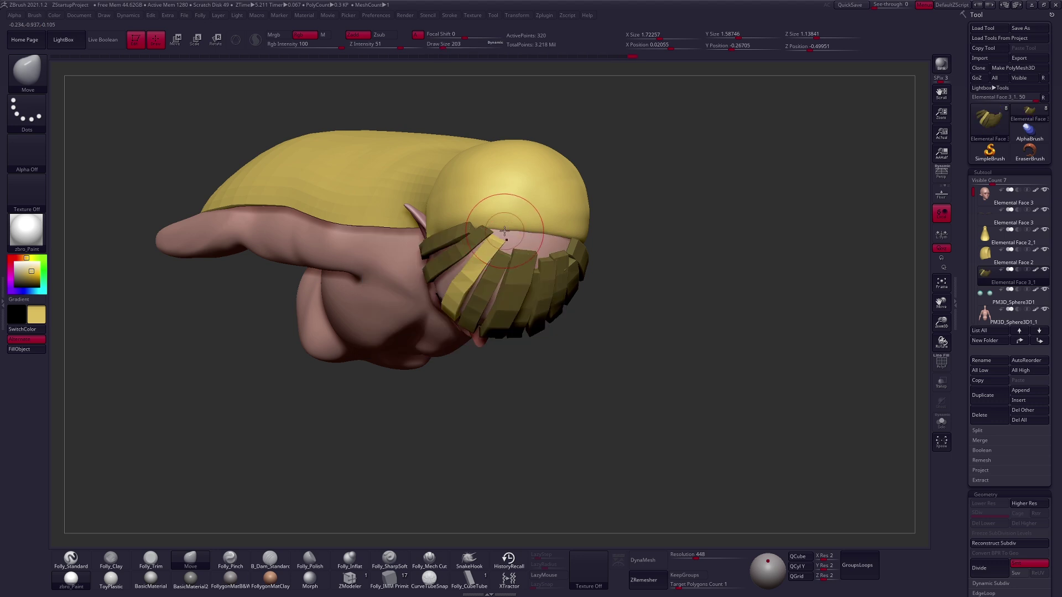
pyautogui.moveTo(553, 287); pyautogui.dragTo(556, 278, button='right')
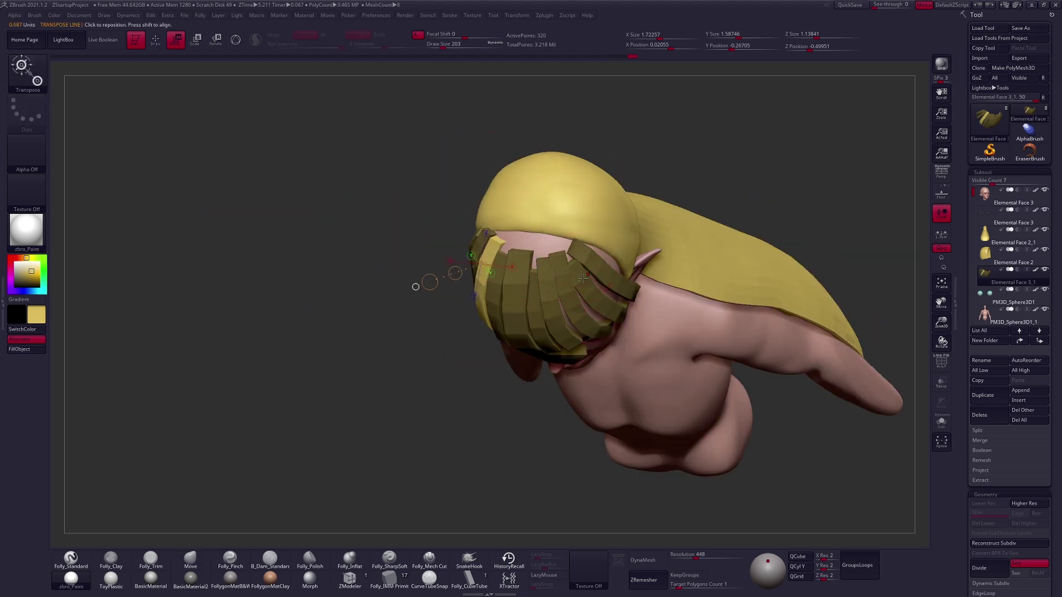
pyautogui.hotkey('ctrl', 'z')
pyautogui.moveTo(577, 259)
pyautogui.mouseDown(button='right')
pyautogui.moveTo(627, 270)
pyautogui.moveTo(625, 299)
pyautogui.mouseUp(button='right')
# Fit the strand in front of the right ear with the Move brush at draw size 113 and smooth its lower end.
pyautogui.press('b')
pyautogui.press('m')
pyautogui.press('v')
pyautogui.moveTo(625, 299); pyautogui.dragTo(624, 280)
pyautogui.keyDown('alt'); pyautogui.moveTo(624, 280); pyautogui.dragTo(591, 271, button='right'); pyautogui.keyUp('alt')
pyautogui.moveTo(592, 271); pyautogui.dragTo(595, 280)
pyautogui.moveTo(595, 279); pyautogui.dragTo(537, 309, button='right')
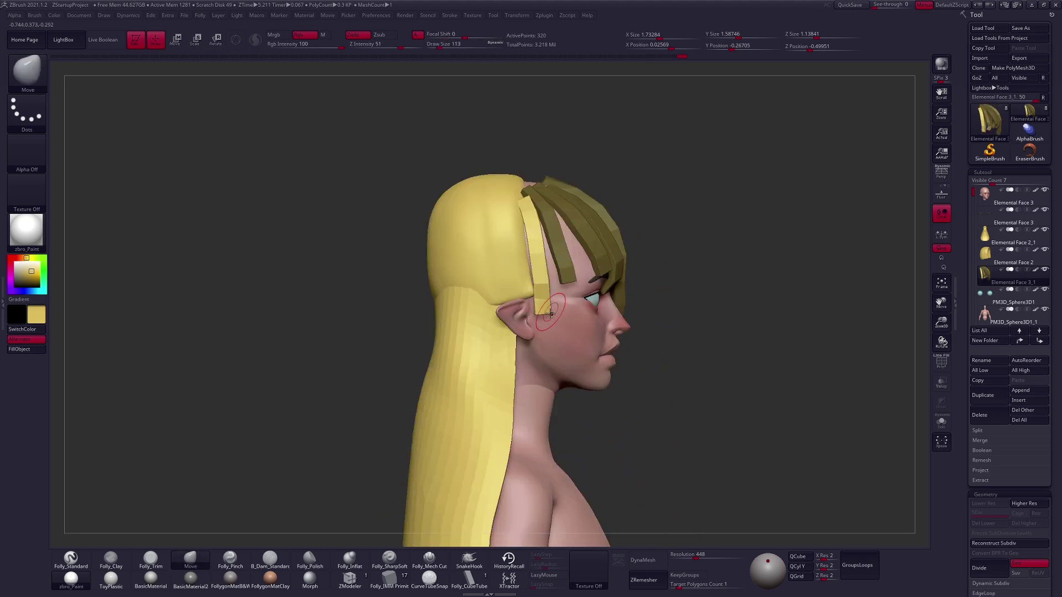
pyautogui.moveTo(547, 315); pyautogui.dragTo(538, 293, button='right')
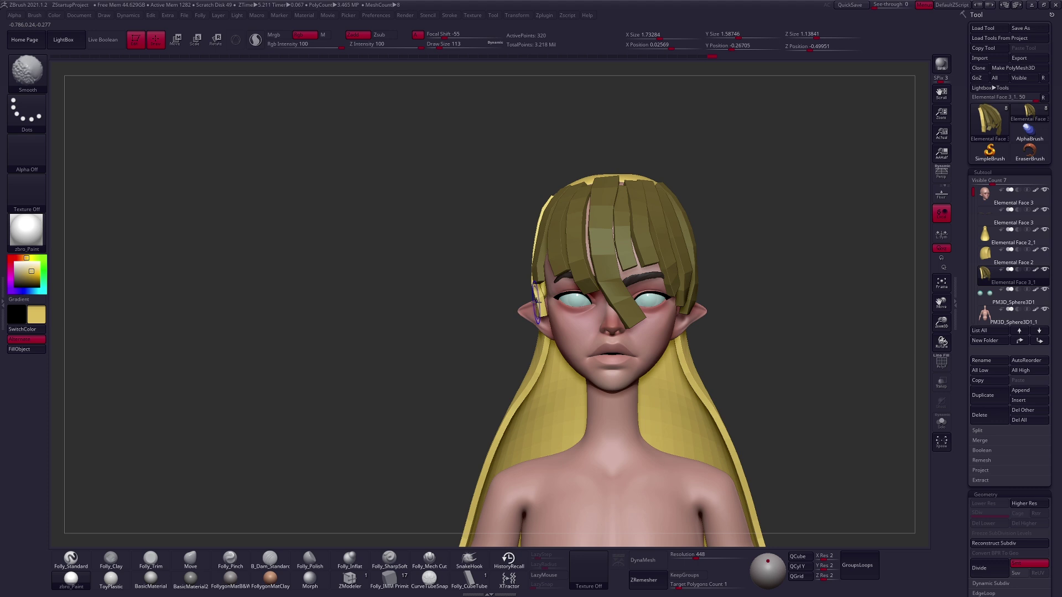
pyautogui.moveTo(540, 356)
pyautogui.keyDown('alt'); pyautogui.mouseDown(button='right')
pyautogui.moveTo(683, 339)
pyautogui.moveTo(672, 354)
pyautogui.moveTo(711, 362)
pyautogui.moveTo(652, 363)
pyautogui.moveTo(705, 383)
pyautogui.moveTo(573, 287)
pyautogui.mouseUp(button='right'); pyautogui.keyUp('alt')
# Isolate the second strand in front of the right ear and duplicate it forward into the neighbouring gap with the Transpose line.
pyautogui.press('s')
pyautogui.moveTo(504, 235); pyautogui.dragTo(500, 240, button='right')
pyautogui.press('w')
pyautogui.keyDown('ctrl'); pyautogui.click(503, 245); pyautogui.keyUp('ctrl')
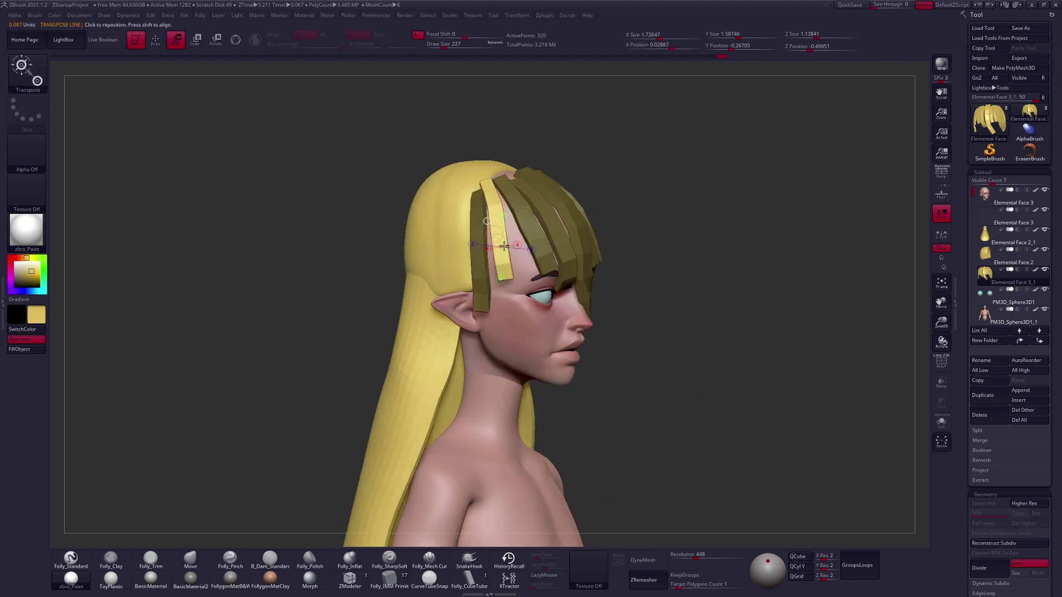
pyautogui.moveTo(488, 205); pyautogui.dragTo(584, 188)
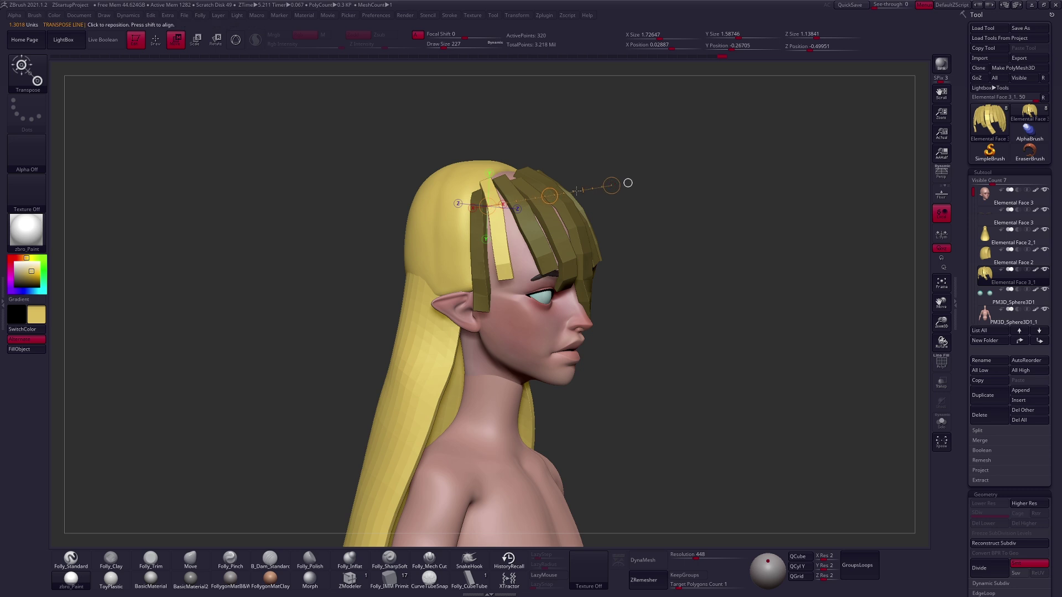
pyautogui.press('r')
pyautogui.moveTo(494, 181); pyautogui.dragTo(519, 278)
pyautogui.press('q')
# Reshape the duplicated strand at the right temple with the Move brush so it fills the gap between its neighbours.
pyautogui.press('b')
pyautogui.press('m')
pyautogui.press('v')
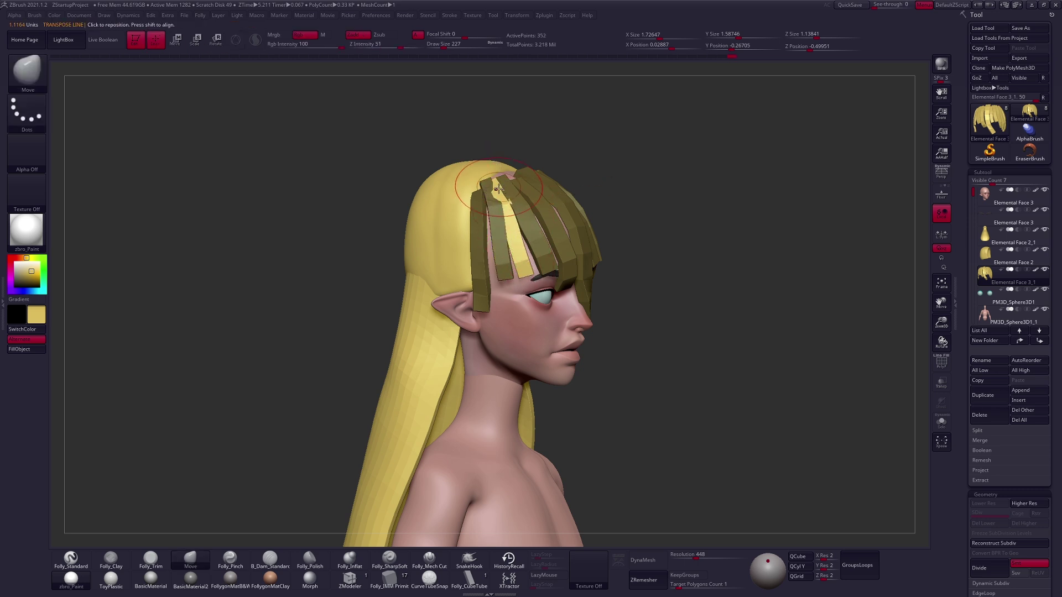
pyautogui.press('space')
pyautogui.moveTo(500, 193); pyautogui.dragTo(500, 182)
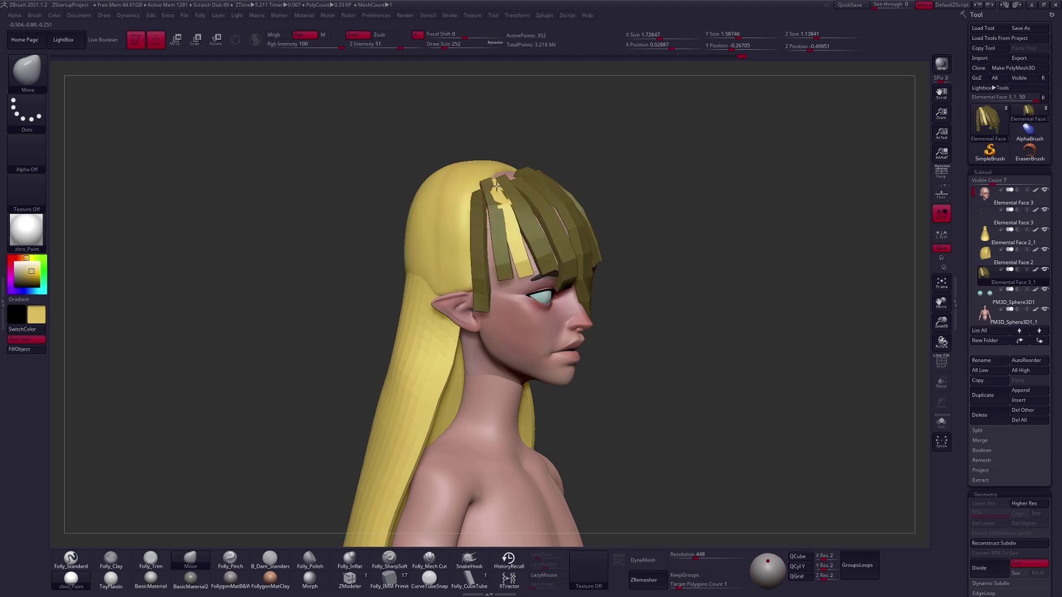
pyautogui.moveTo(505, 183)
pyautogui.mouseDown(button='right')
pyautogui.moveTo(531, 227)
pyautogui.moveTo(506, 272)
pyautogui.moveTo(497, 269)
pyautogui.mouseUp(button='right')
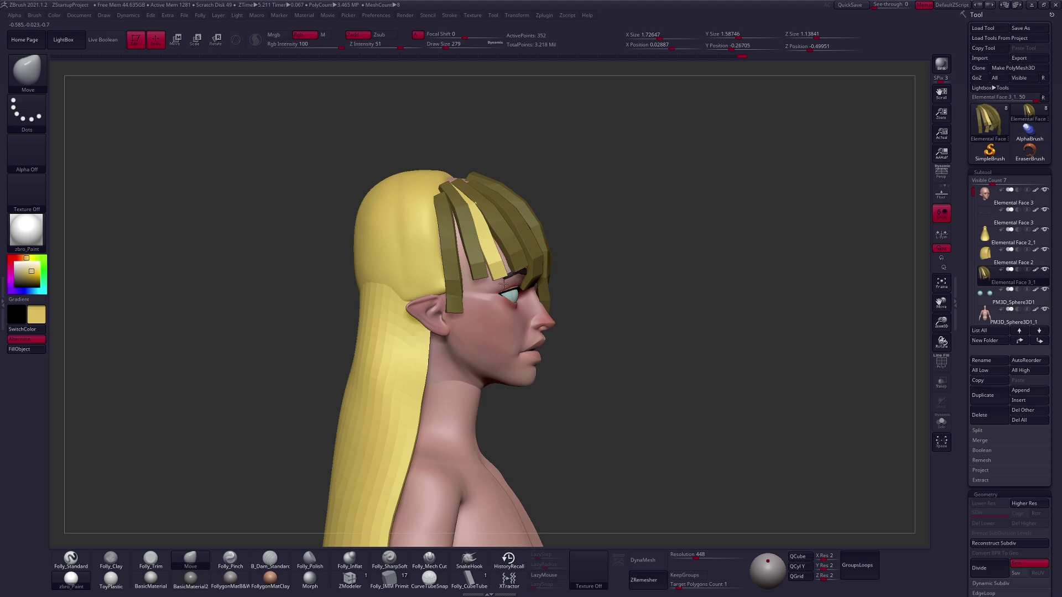
pyautogui.press('space')
pyautogui.moveTo(493, 248); pyautogui.dragTo(476, 249)
# Adjust the strands at the character's left temple with the Move brush, changing the draw size between strokes.
pyautogui.moveTo(590, 291)
pyautogui.mouseDown(button='right')
pyautogui.moveTo(653, 397)
pyautogui.moveTo(678, 374)
pyautogui.moveTo(751, 384)
pyautogui.moveTo(706, 368)
pyautogui.moveTo(730, 370)
pyautogui.moveTo(625, 363)
pyautogui.mouseUp(button='right')
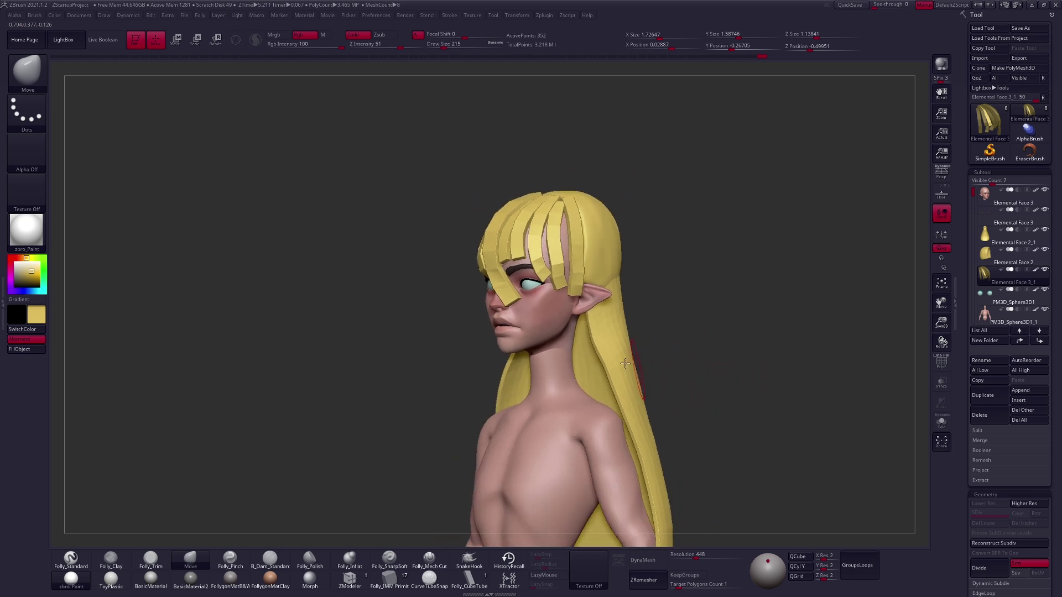
pyautogui.moveTo(562, 268)
pyautogui.keyDown('ctrl'); pyautogui.mouseDown(button='right')
pyautogui.moveTo(513, 123)
pyautogui.moveTo(558, 286)
pyautogui.mouseUp(button='right'); pyautogui.keyUp('ctrl')
pyautogui.press('space')
pyautogui.moveTo(558, 286); pyautogui.dragTo(569, 272)
pyautogui.press('space')
pyautogui.moveTo(569, 272)
pyautogui.mouseDown(button='right')
pyautogui.moveTo(591, 226)
pyautogui.moveTo(633, 213)
pyautogui.moveTo(649, 330)
pyautogui.moveTo(678, 367)
pyautogui.moveTo(716, 372)
pyautogui.moveTo(683, 355)
pyautogui.mouseUp(button='right')
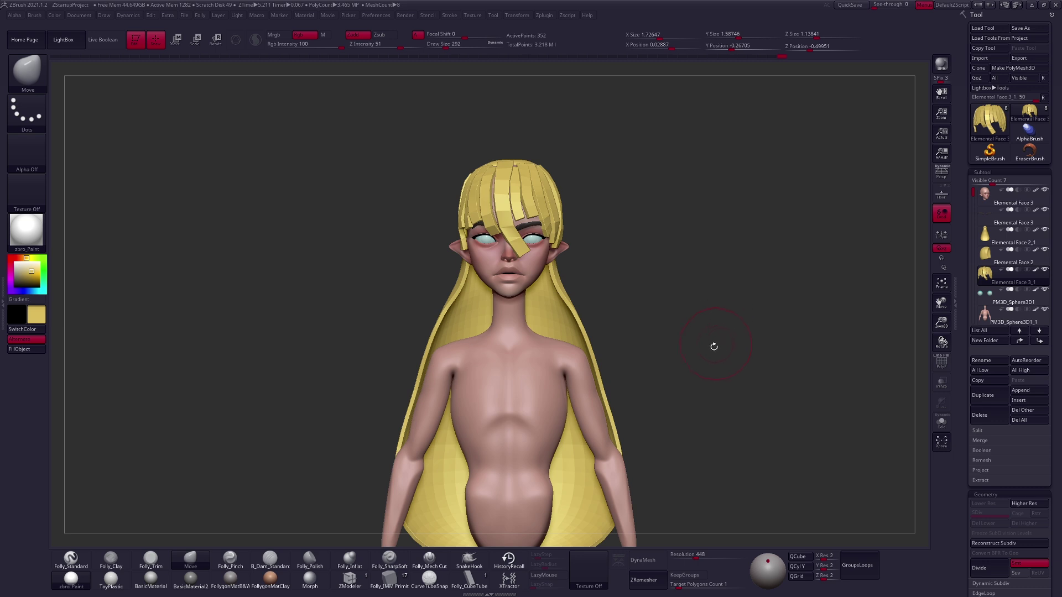
# Reshape the upper ends of the front strands along the crown with the Move brush.
pyautogui.moveTo(711, 357); pyautogui.dragTo(530, 252)
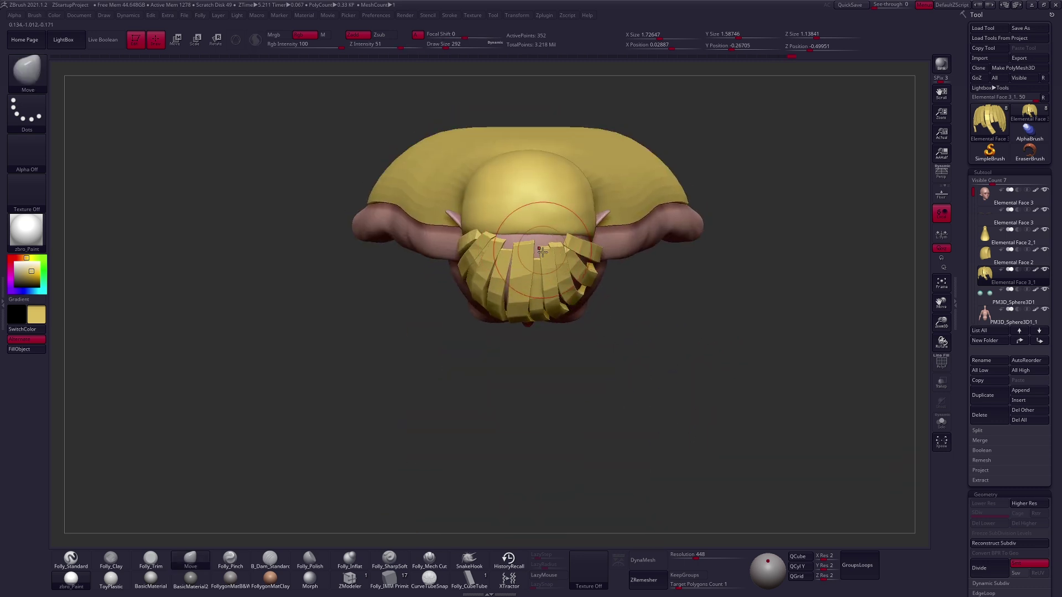
pyautogui.moveTo(539, 264)
pyautogui.mouseDown()
pyautogui.moveTo(547, 298)
pyautogui.moveTo(564, 273)
pyautogui.moveTo(597, 261)
pyautogui.moveTo(690, 307)
pyautogui.mouseUp()
pyautogui.moveTo(691, 307)
pyautogui.keyDown('ctrl'); pyautogui.mouseDown(button='right')
pyautogui.moveTo(682, 339)
pyautogui.moveTo(700, 365)
pyautogui.moveTo(689, 410)
pyautogui.mouseUp(button='right'); pyautogui.keyUp('ctrl')
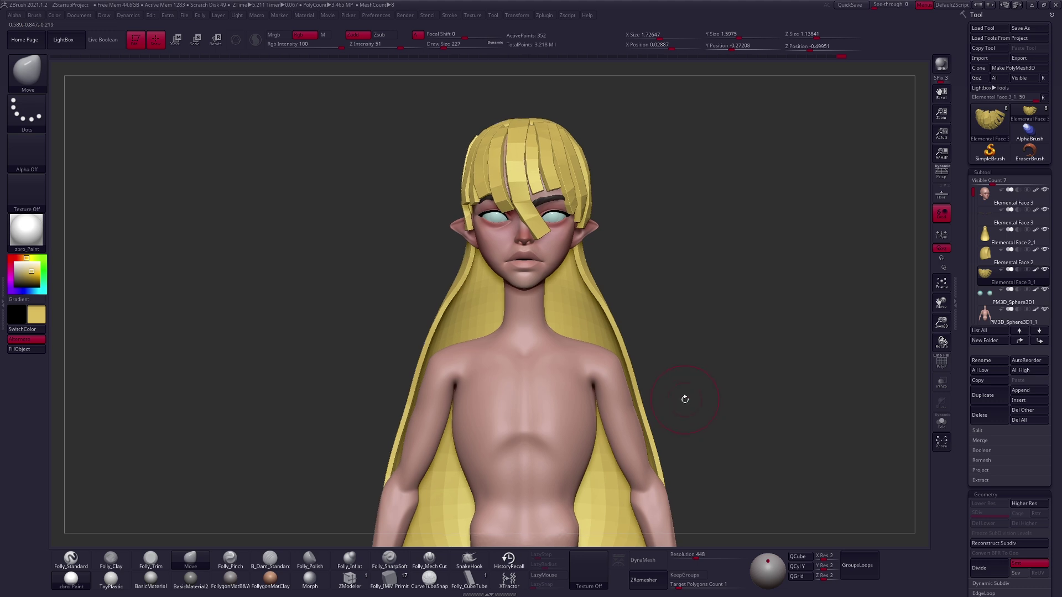
# Isolate the strand by the character's left ear with masking and reshape it with the Move brush at draw size 140.
pyautogui.keyDown('ctrl'); pyautogui.moveTo(569, 185); pyautogui.dragTo(600, 139, button='right'); pyautogui.keyUp('ctrl')
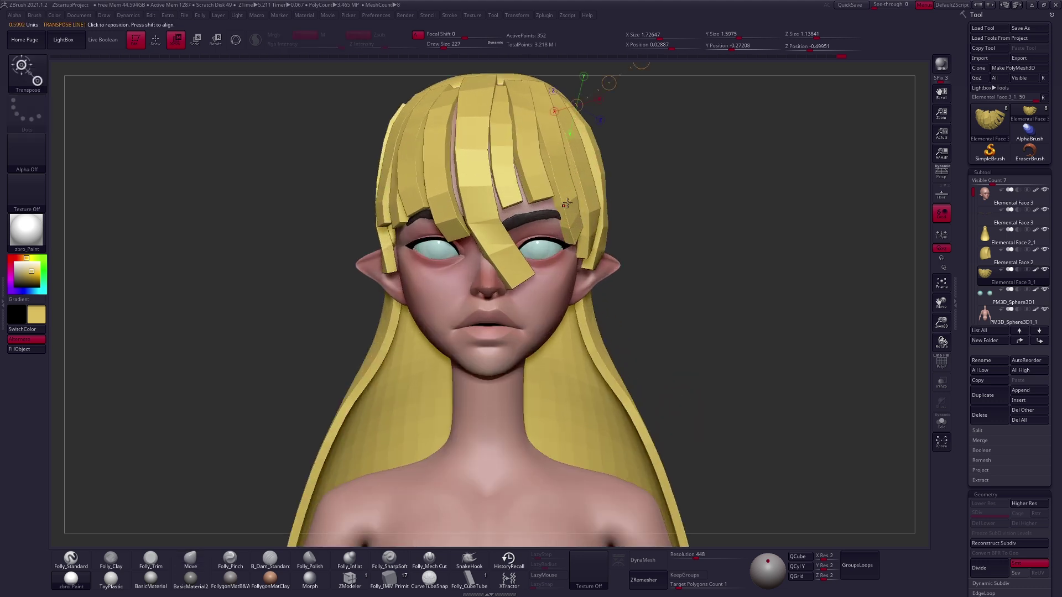
pyautogui.keyDown('ctrl'); pyautogui.click(633, 214); pyautogui.keyUp('ctrl')
pyautogui.keyDown('ctrl'); pyautogui.moveTo(633, 213); pyautogui.dragTo(572, 212, button='right'); pyautogui.keyUp('ctrl')
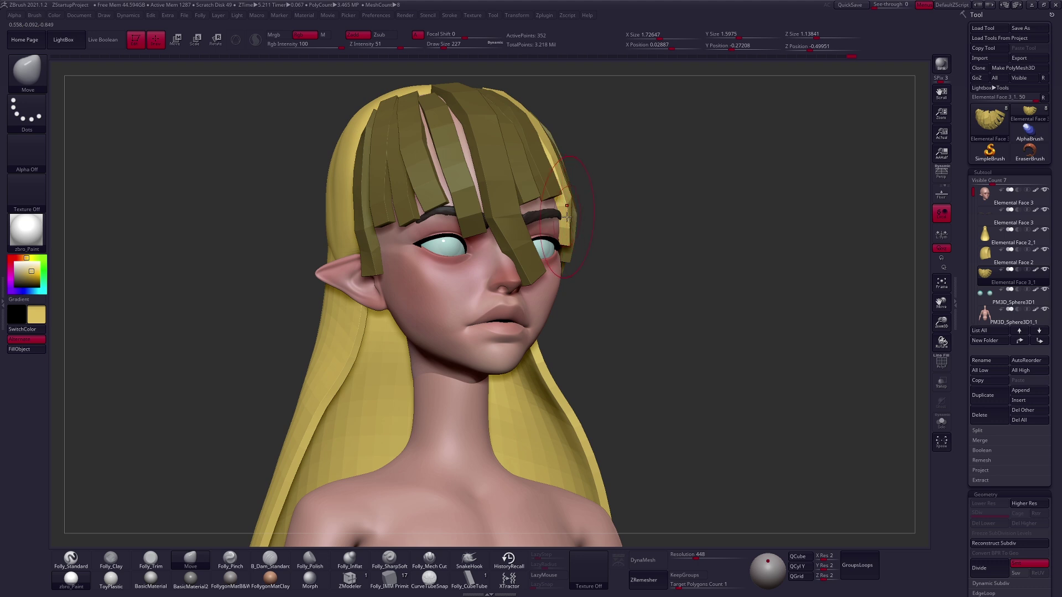
pyautogui.press('[')
pyautogui.press('[')
pyautogui.press('[')
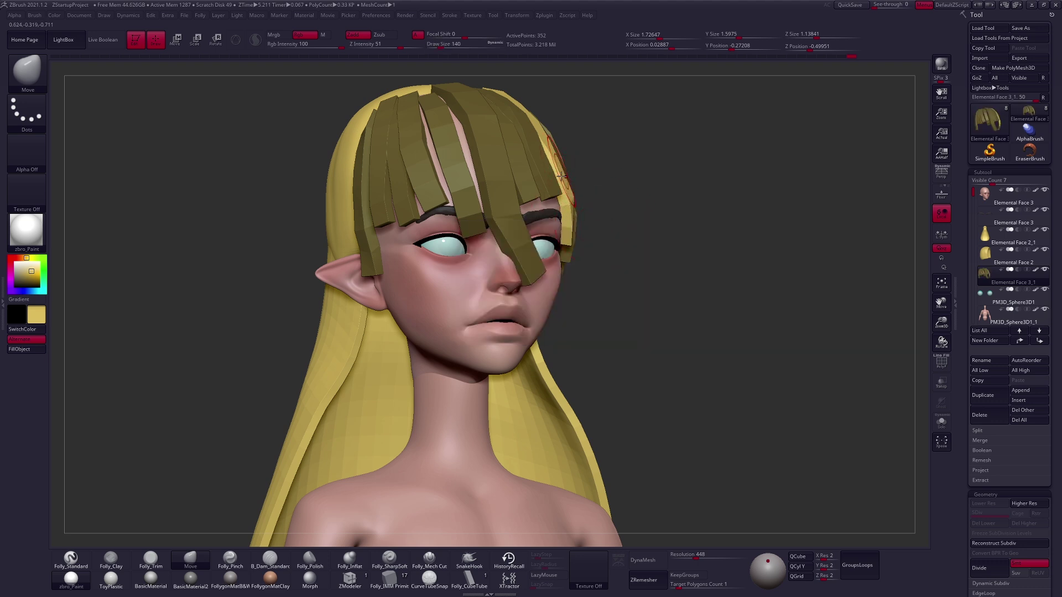
pyautogui.press('f')
pyautogui.moveTo(562, 177)
pyautogui.mouseDown(button='right')
pyautogui.moveTo(560, 299)
pyautogui.moveTo(575, 255)
pyautogui.moveTo(511, 235)
pyautogui.moveTo(614, 241)
pyautogui.moveTo(540, 252)
pyautogui.moveTo(588, 196)
pyautogui.moveTo(609, 238)
pyautogui.mouseUp(button='right')
# Mirror the fringe strands so the long front strand sweeps across the opposite side of the face.
pyautogui.press('space')
pyautogui.keyDown('ctrl'); pyautogui.moveTo(692, 197); pyautogui.dragTo(719, 377, button='right'); pyautogui.keyUp('ctrl')
pyautogui.press('space')
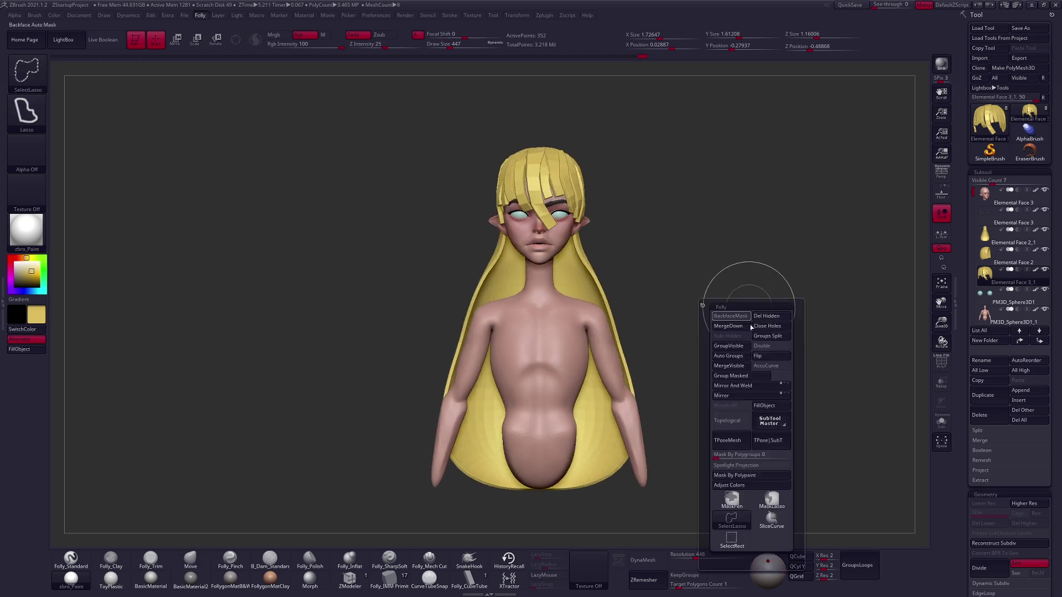
pyautogui.click(748, 397)
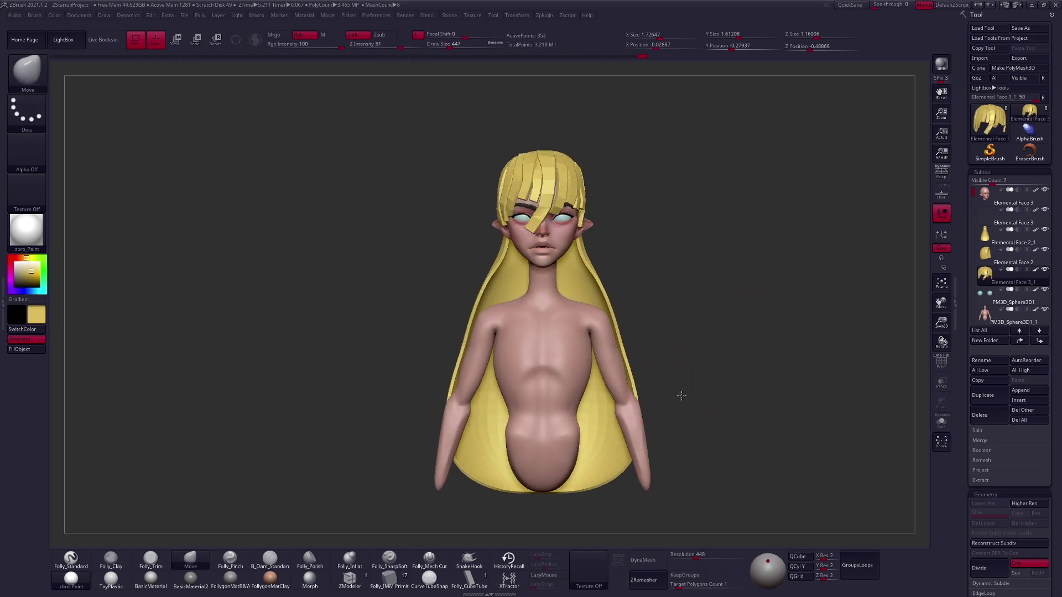
pyautogui.keyDown('ctrl'); pyautogui.moveTo(680, 394); pyautogui.dragTo(694, 420, button='right'); pyautogui.keyUp('ctrl')
pyautogui.press('space')
pyautogui.click(702, 377)
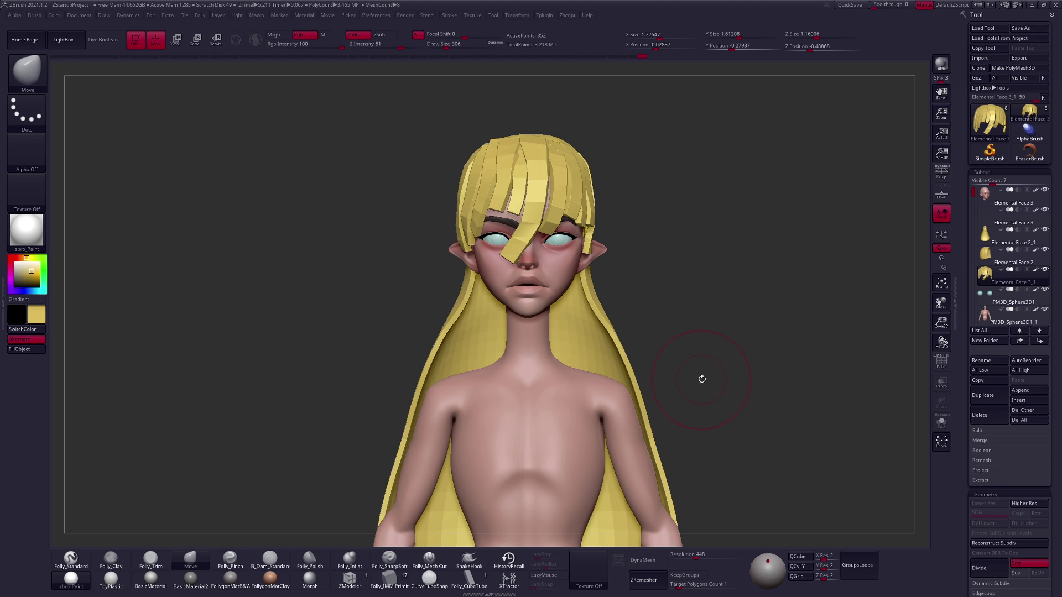
# Reshape the fringe strands above the brow and at the character's right side with the Move brush at draw sizes 227 and 350.
pyautogui.keyDown('ctrl'); pyautogui.moveTo(704, 379); pyautogui.dragTo(709, 389, button='right'); pyautogui.keyUp('ctrl')
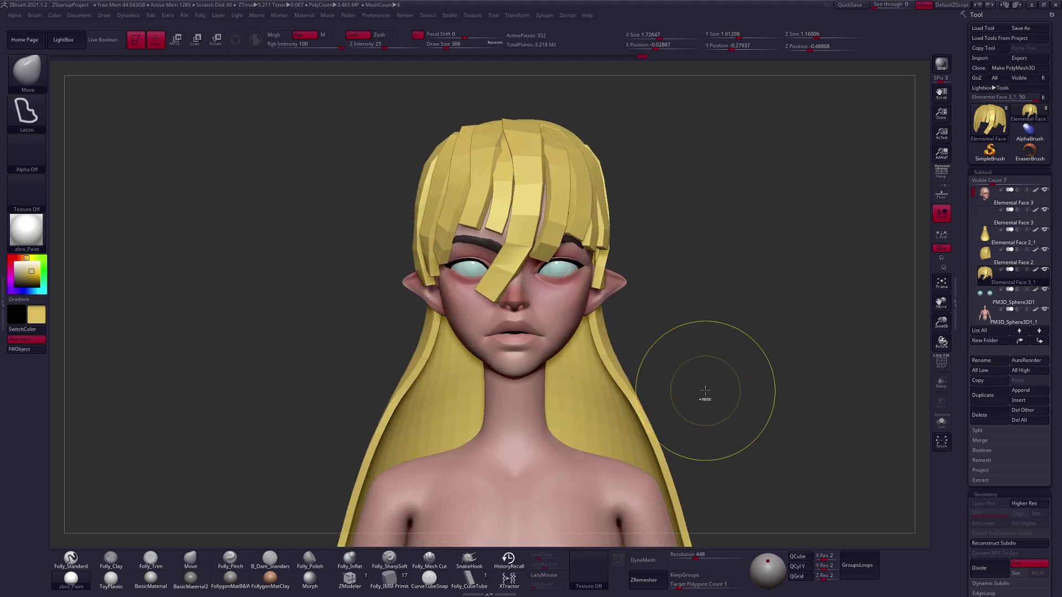
pyautogui.moveTo(541, 237); pyautogui.dragTo(546, 224)
pyautogui.moveTo(549, 244)
pyautogui.mouseDown(button='right')
pyautogui.moveTo(623, 257)
pyautogui.moveTo(608, 274)
pyautogui.moveTo(556, 275)
pyautogui.moveTo(486, 260)
pyautogui.mouseUp(button='right')
pyautogui.press('space')
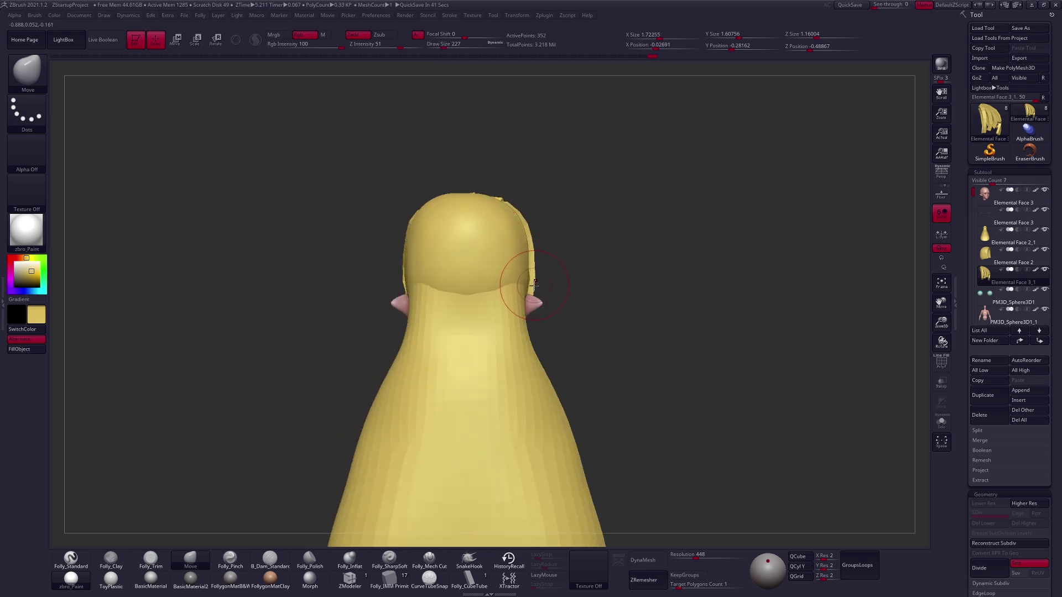
pyautogui.hotkey('shift', 'ctrl', 's')
pyautogui.hotkey('shift', 'ctrl', 's')
pyautogui.press('space')
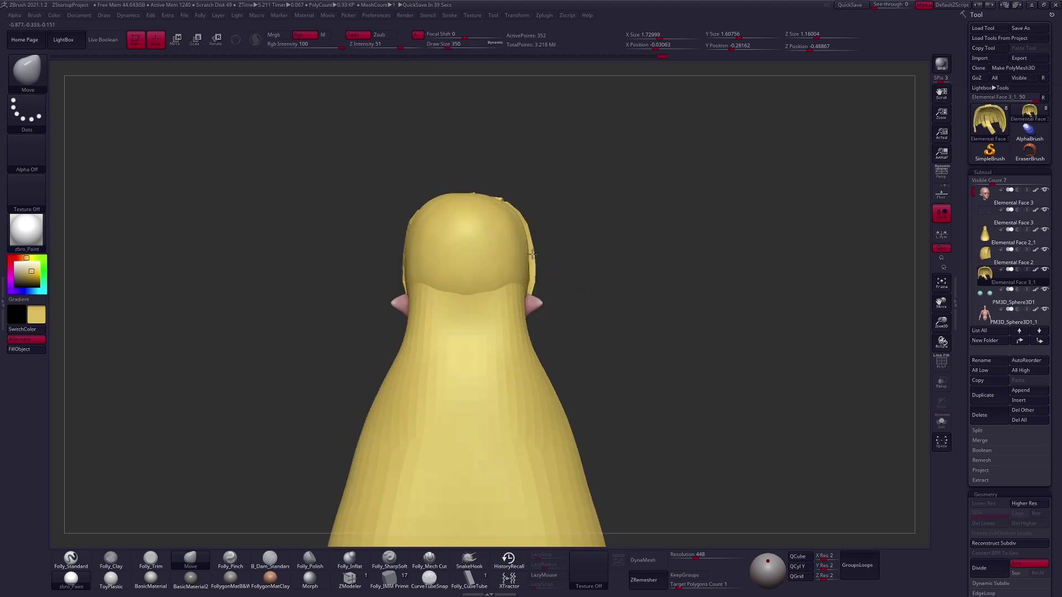
# Mirror the fringe strands so the long front strand sweeps toward the character's left eye.
pyautogui.moveTo(534, 243); pyautogui.dragTo(675, 267, button='right')
pyautogui.hotkey('shift', 'space')
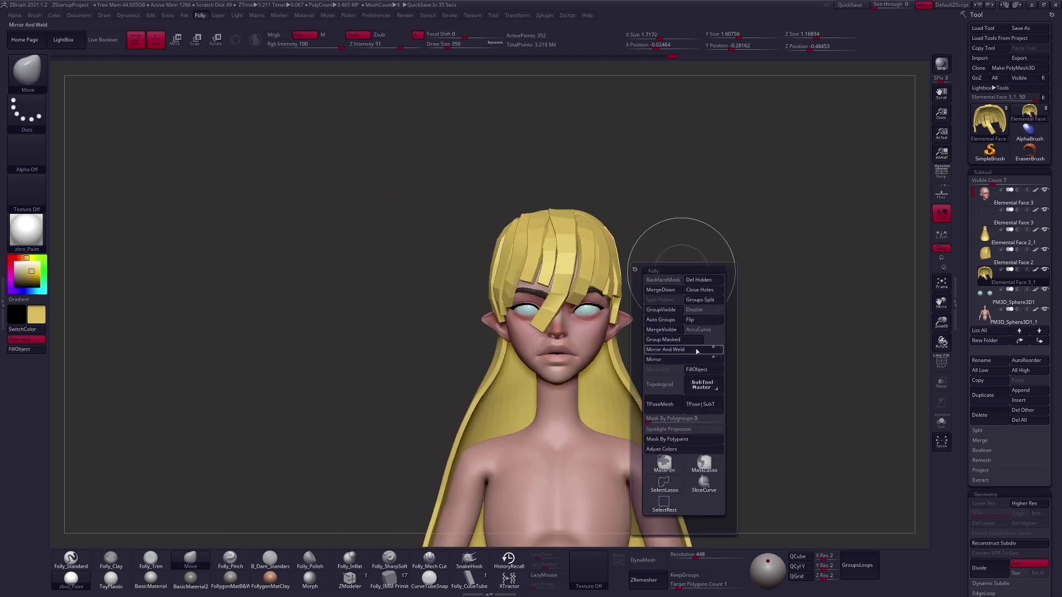
pyautogui.hotkey('shift', 'space')
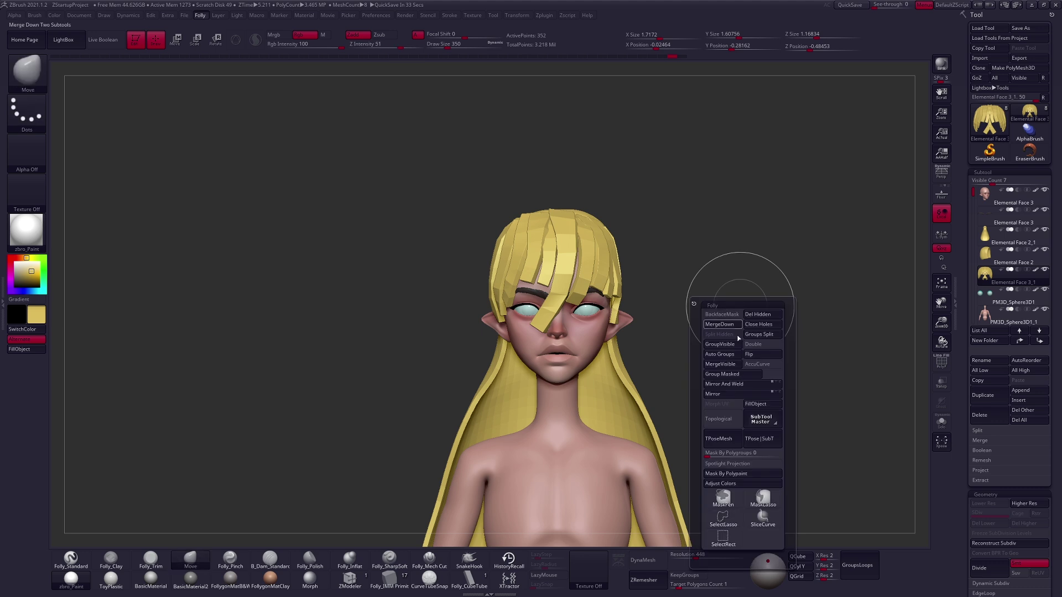
pyautogui.click(724, 394)
# Adjust the rearmost strand in front of each ear with the Move brush, using draw sizes 215 and 279.
pyautogui.moveTo(713, 310); pyautogui.dragTo(614, 276, button='right')
pyautogui.hotkey('shift', 'space')
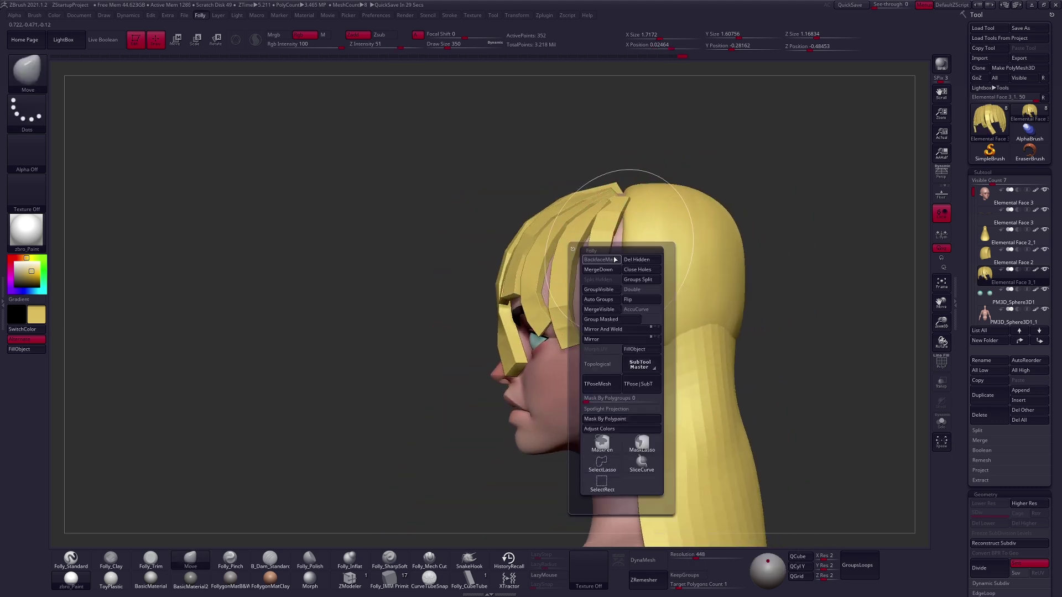
pyautogui.press(']')
pyautogui.press('space')
pyautogui.moveTo(632, 243); pyautogui.dragTo(625, 236)
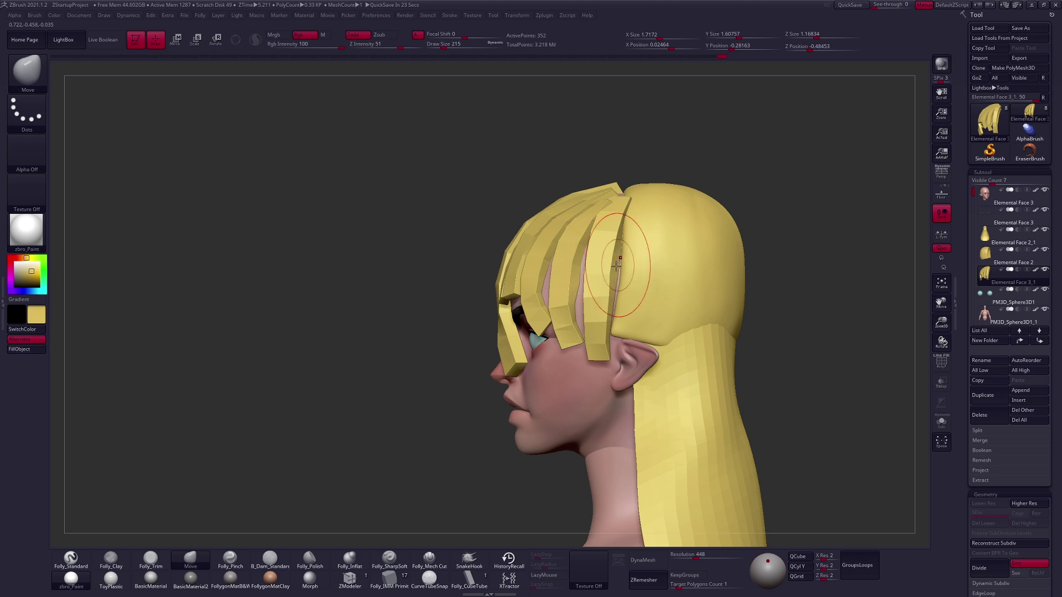
pyautogui.moveTo(624, 273)
pyautogui.mouseDown(button='right')
pyautogui.moveTo(589, 250)
pyautogui.moveTo(713, 260)
pyautogui.mouseUp(button='right')
pyautogui.press('space')
pyautogui.moveTo(534, 277); pyautogui.dragTo(574, 271)
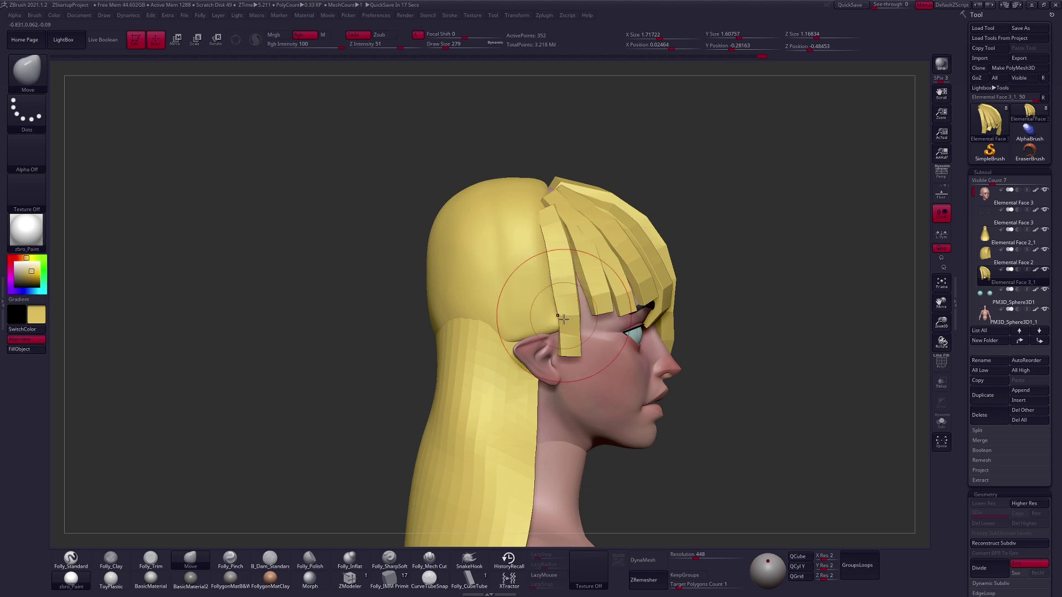
# Examine the fringe from the front, previewing it in perspective and smoothed with dynamic subdivision.
pyautogui.moveTo(568, 258); pyautogui.dragTo(665, 289, button='right')
pyautogui.press('u')
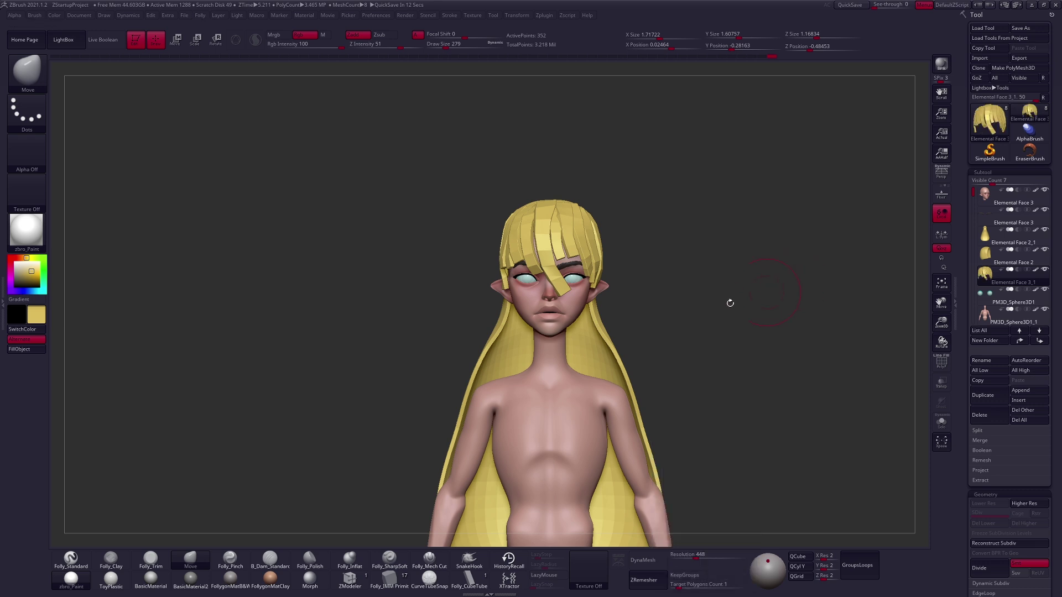
pyautogui.moveTo(728, 304); pyautogui.dragTo(661, 346, button='right')
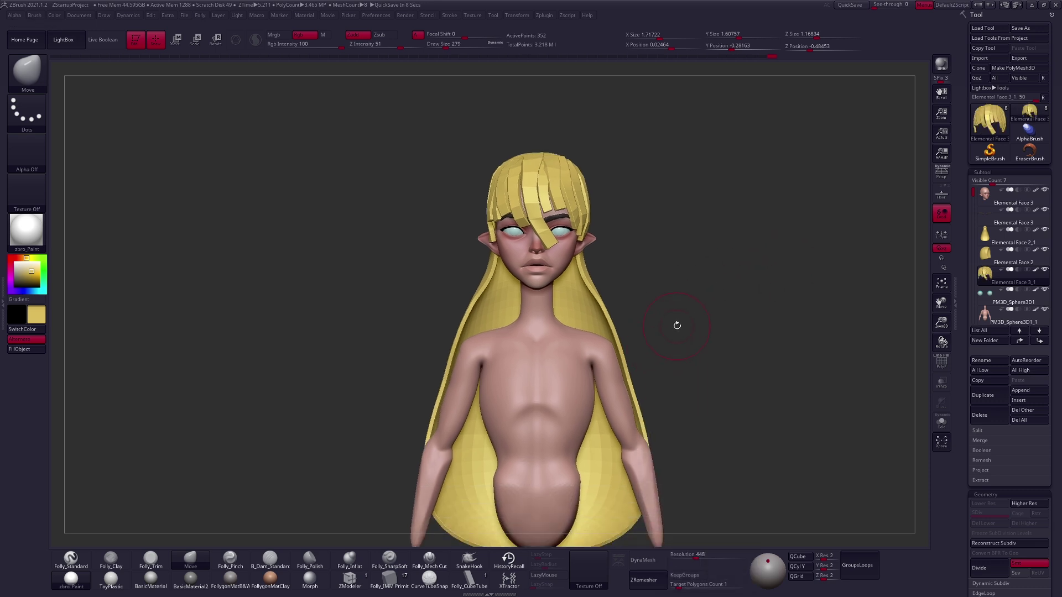
pyautogui.keyDown('ctrl'); pyautogui.moveTo(659, 360); pyautogui.dragTo(671, 380, button='right'); pyautogui.keyUp('ctrl')
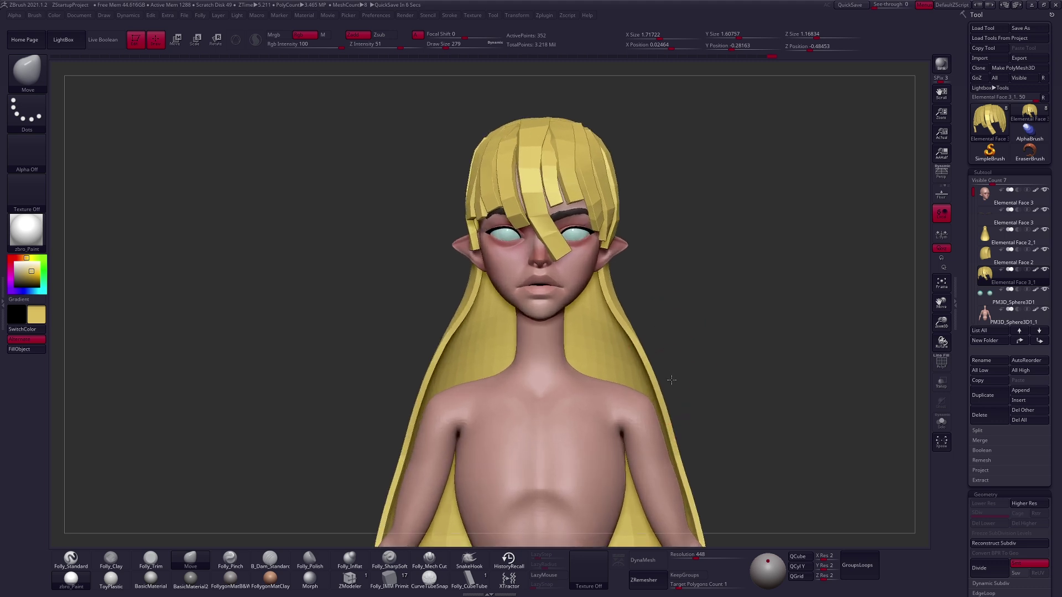
pyautogui.press('[')
pyautogui.moveTo(692, 334)
pyautogui.mouseDown(button='right')
pyautogui.moveTo(689, 357)
pyautogui.moveTo(718, 327)
pyautogui.moveTo(775, 332)
pyautogui.moveTo(728, 339)
pyautogui.moveTo(697, 328)
pyautogui.mouseUp(button='right')
pyautogui.press('p')
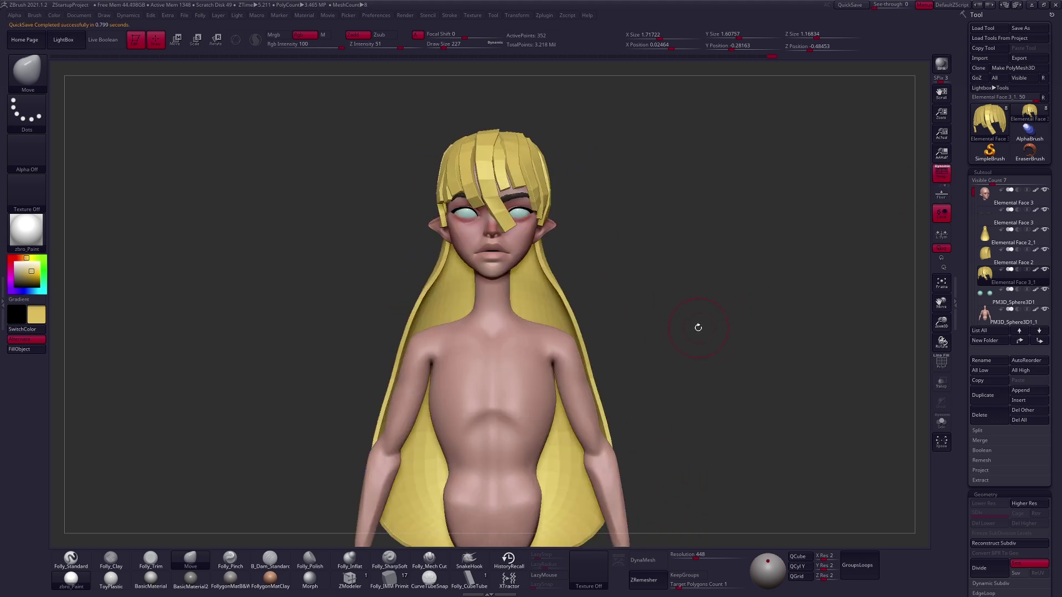
pyautogui.press('d')
pyautogui.press('shift')
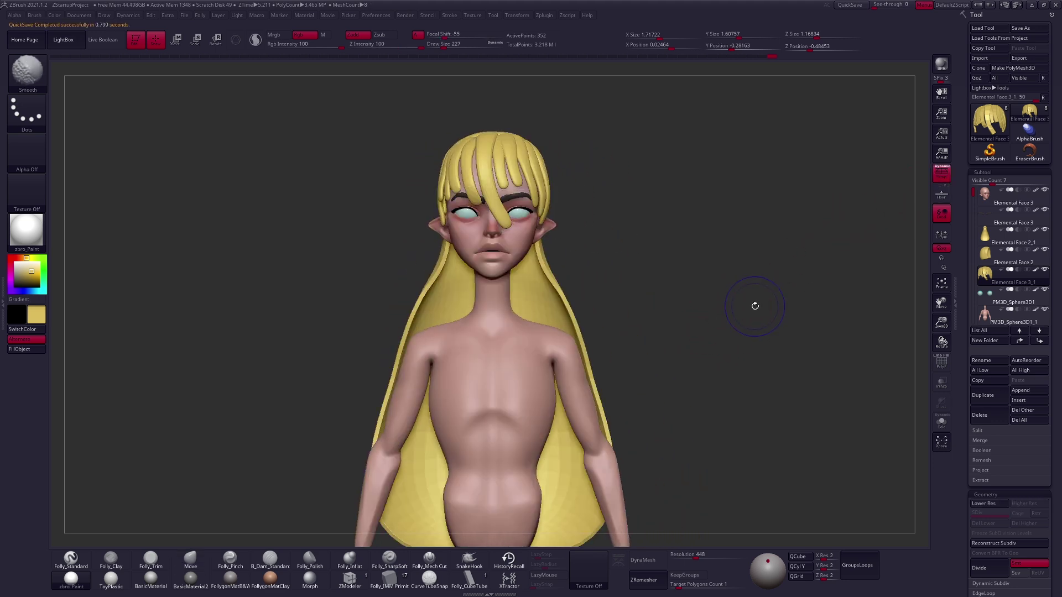
pyautogui.hotkey('shift', 'd')
pyautogui.moveTo(735, 320); pyautogui.dragTo(713, 310, button='right')
pyautogui.press('p')
# Isolate the fringe subtool and crease the complete edge loop at the long front strand's tip with the ZModeler brush.
pyautogui.hotkey('shift', 's')
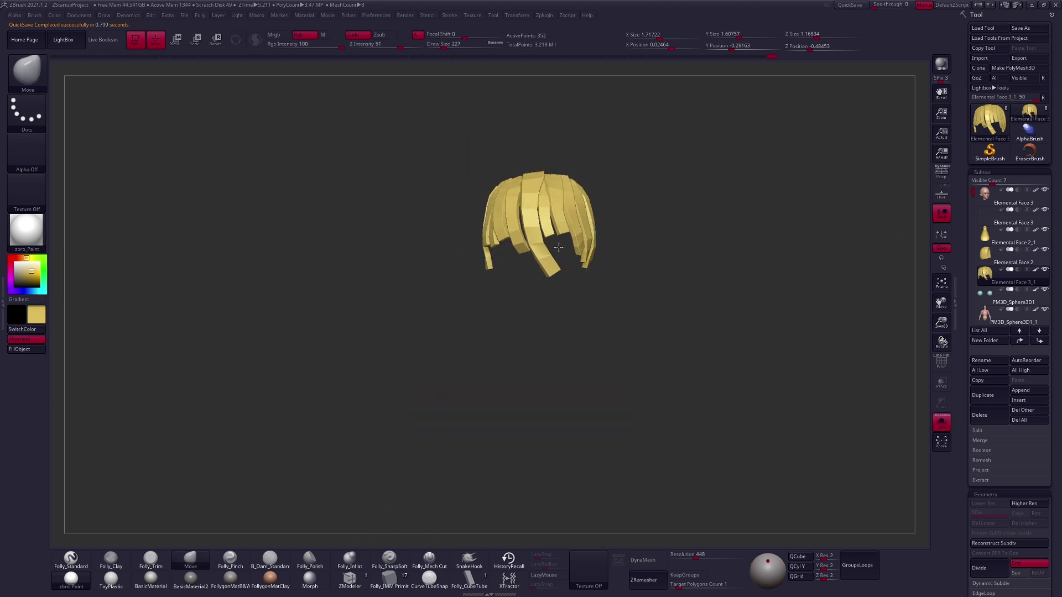
pyautogui.press('f')
pyautogui.press('space')
pyautogui.click(349, 579)
pyautogui.moveTo(432, 420)
pyautogui.mouseDown(button='right')
pyautogui.moveTo(531, 246)
pyautogui.moveTo(509, 296)
pyautogui.moveTo(581, 354)
pyautogui.moveTo(582, 337)
pyautogui.mouseUp(button='right')
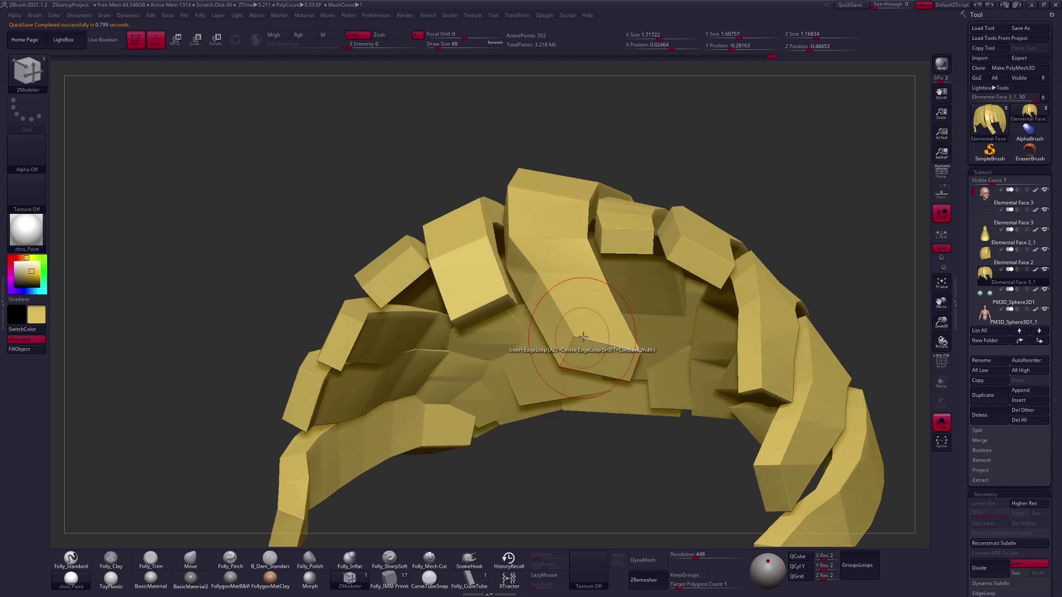
pyautogui.press('space')
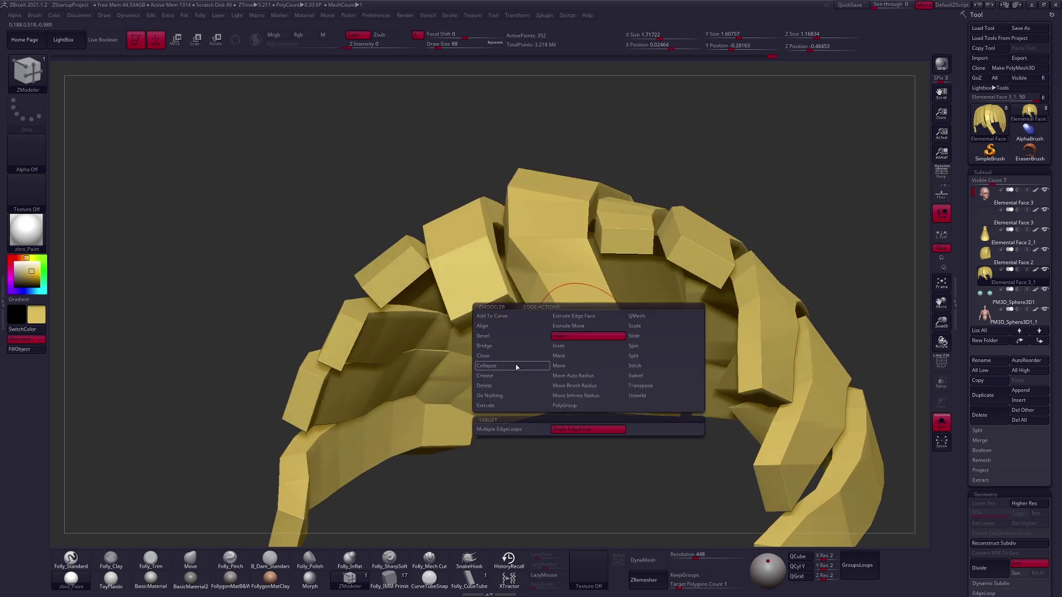
pyautogui.click(498, 376)
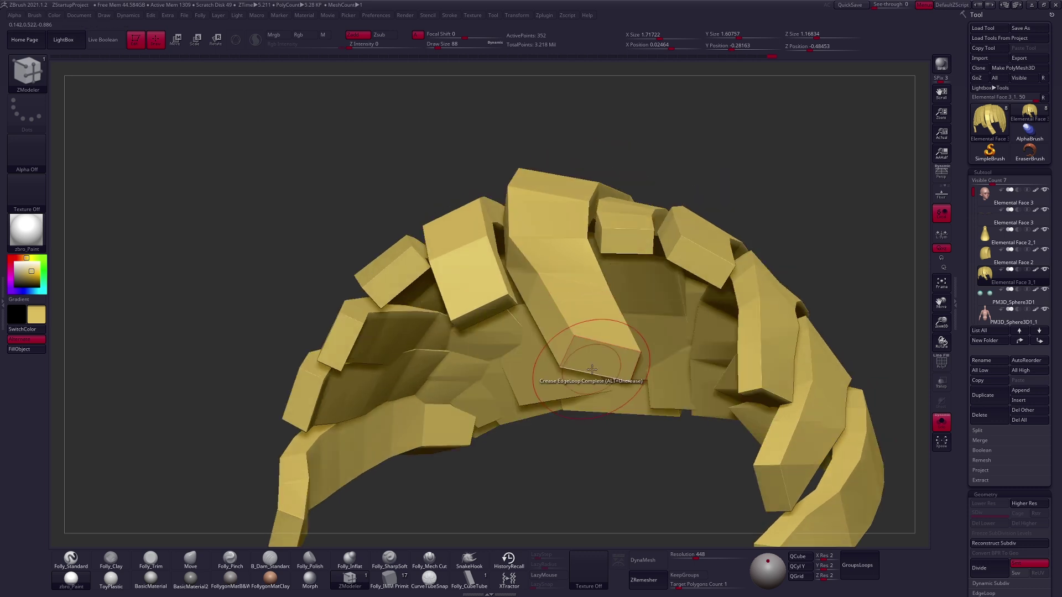
pyautogui.click(612, 380)
# Preview the creased front strand with smooth subdivision, first in the isolated fringe and again with the whole character shown.
pyautogui.hotkey('ctrl', 'd')
pyautogui.hotkey('shift', 'f')
pyautogui.moveTo(612, 381); pyautogui.dragTo(562, 268, button='right')
pyautogui.hotkey('shift', 'f')
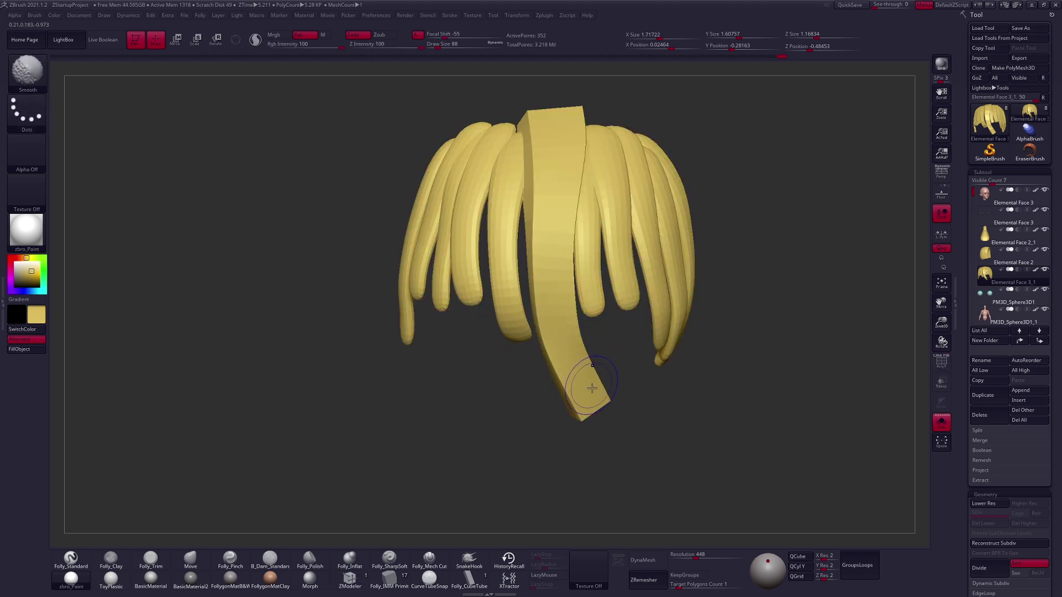
pyautogui.hotkey('shift', 'alt', 's')
pyautogui.moveTo(665, 437); pyautogui.dragTo(617, 353, button='right')
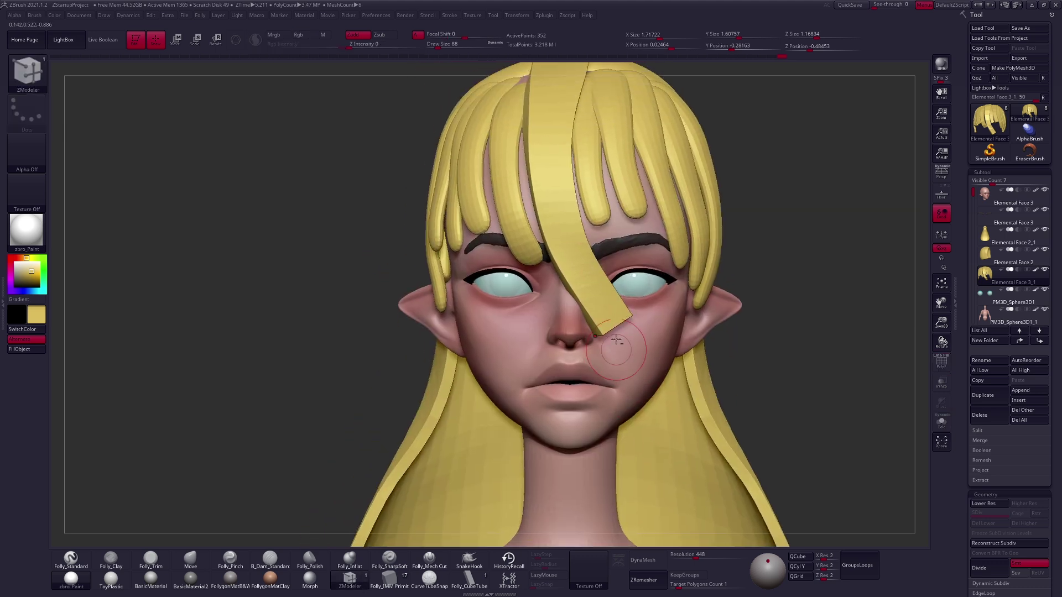
# Crease the edges of all fringe strands and display them subdivided together with the whole character.
pyautogui.hotkey('shift', 'alt', 's')
pyautogui.hotkey('shift', 'd')
pyautogui.moveTo(595, 308); pyautogui.dragTo(586, 330, button='right')
pyautogui.hotkey('shift', 'f')
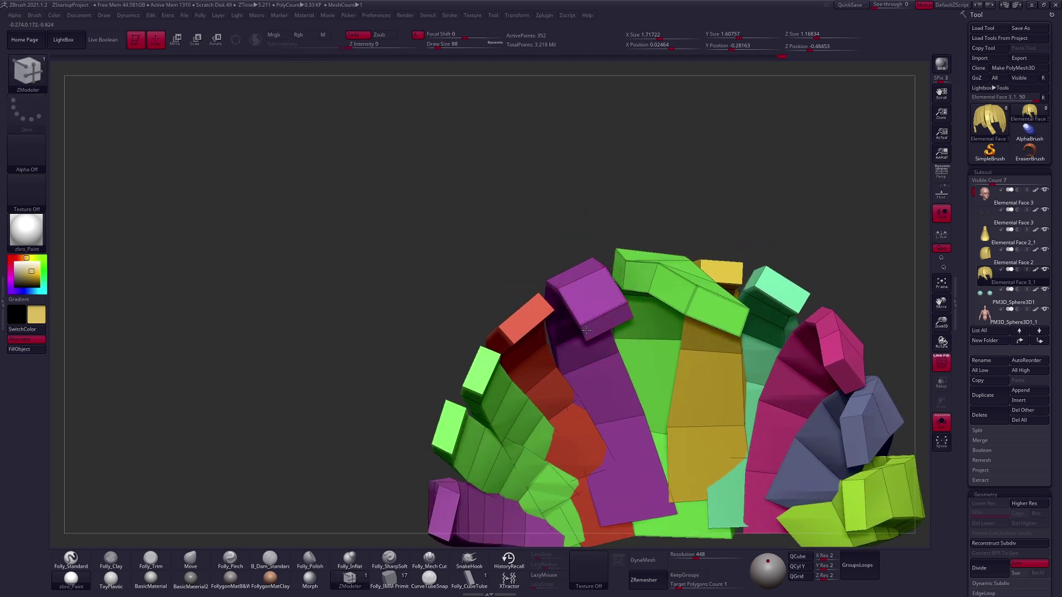
pyautogui.scroll(-5, 975, 313)
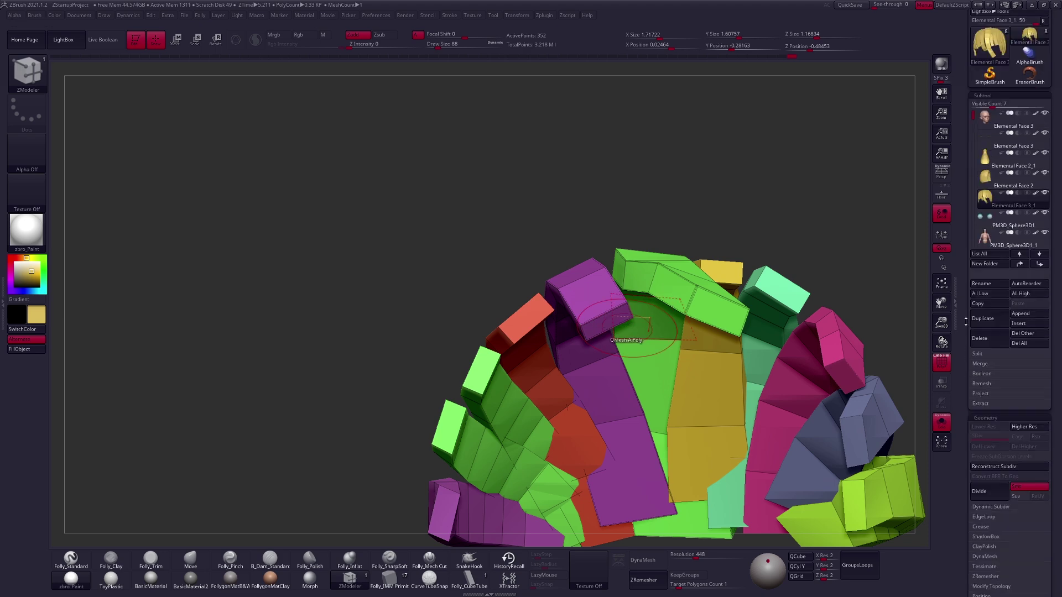
pyautogui.click(981, 316)
pyautogui.click(993, 329)
pyautogui.moveTo(752, 344); pyautogui.dragTo(807, 415)
pyautogui.hotkey('ctrl', 'd')
pyautogui.hotkey('shift', 'f')
pyautogui.hotkey('alt', 's')
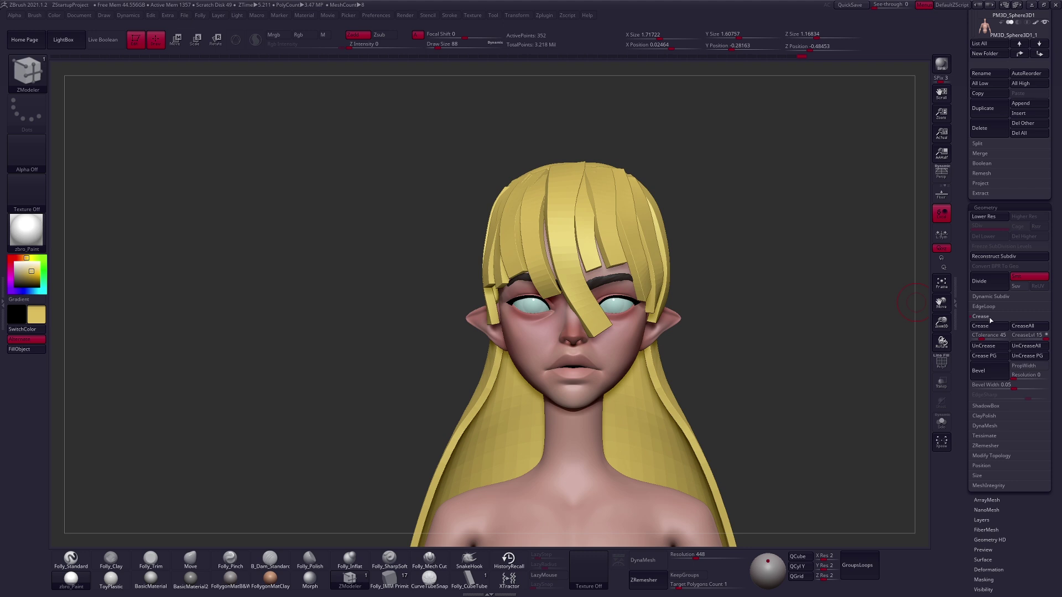
pyautogui.click(988, 317)
# Mask all fringe strands except the one at the character's right temple, and ready the Move brush at draw size 160.
pyautogui.press('b')
pyautogui.press('m')
pyautogui.press('v')
pyautogui.moveTo(799, 358)
pyautogui.keyDown('alt'); pyautogui.mouseDown()
pyautogui.moveTo(737, 382)
pyautogui.moveTo(706, 372)
pyautogui.moveTo(688, 349)
pyautogui.mouseUp(); pyautogui.keyUp('alt')
pyautogui.press('space')
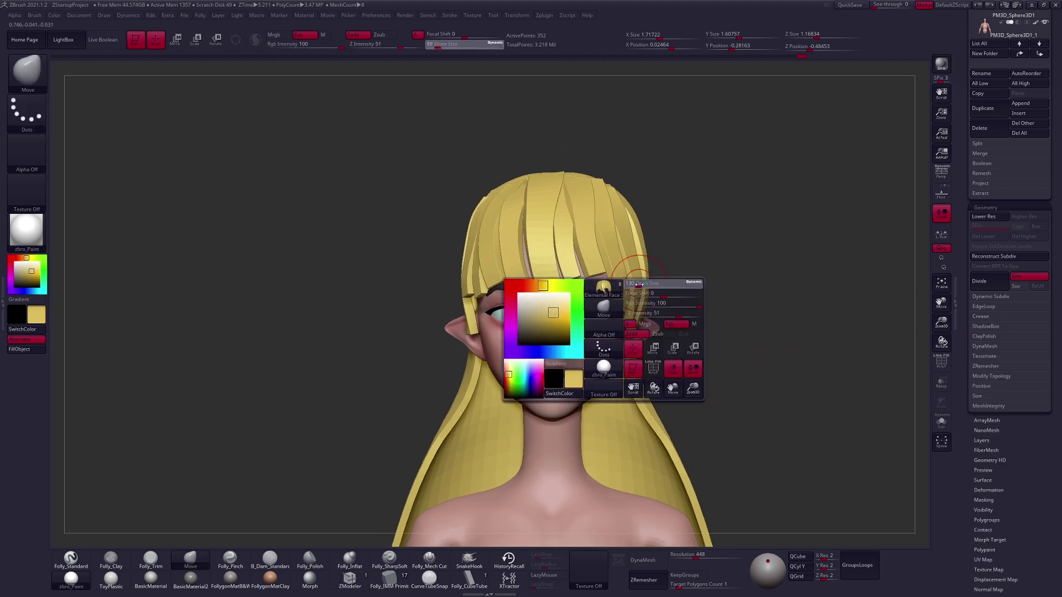
pyautogui.press('space')
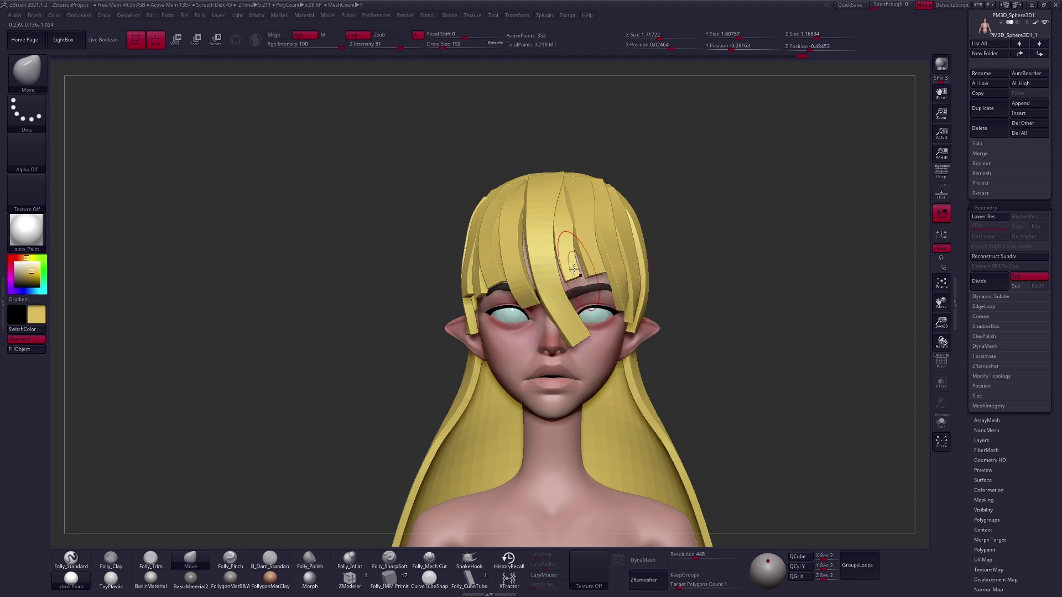
pyautogui.keyDown('ctrl'); pyautogui.click(470, 295); pyautogui.keyUp('ctrl')
pyautogui.press('space')
pyautogui.press('w')
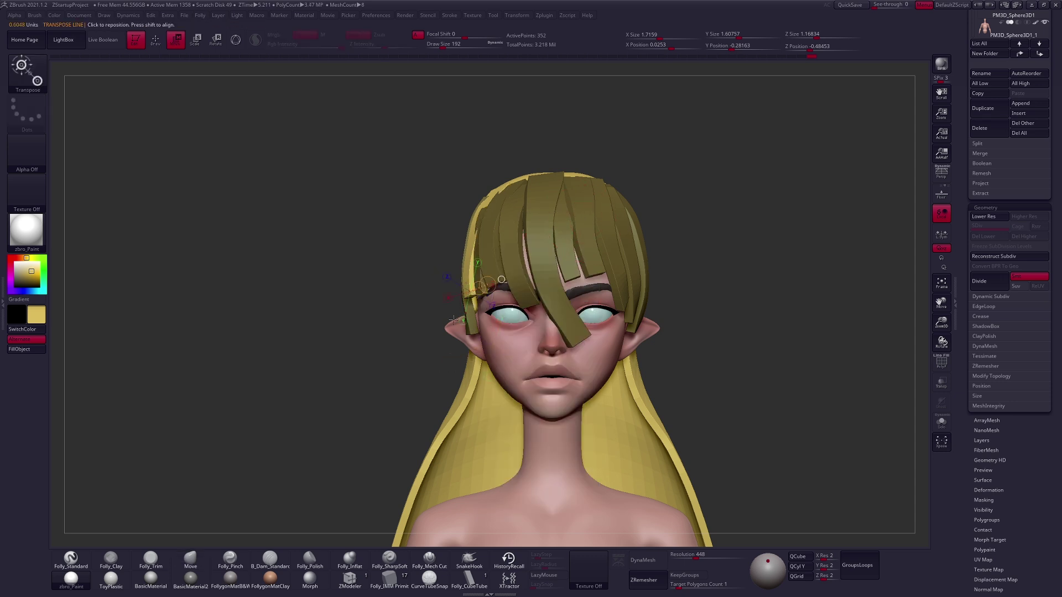
pyautogui.press('q')
pyautogui.press('b')
pyautogui.press('m')
pyautogui.press('v')
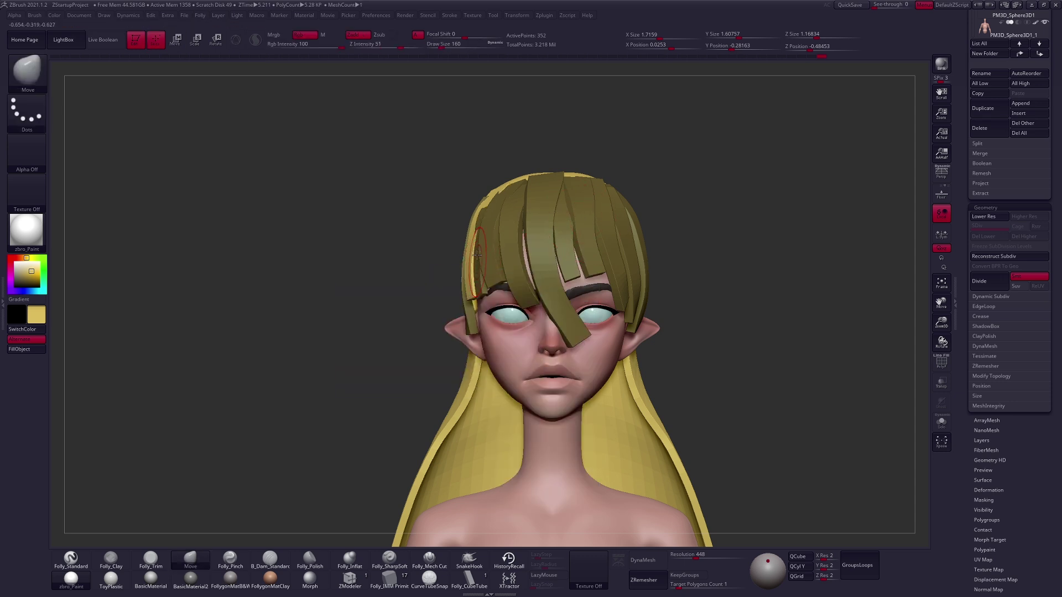
# Reshape the unmasked right temple strand from the side with the Move brush at draw sizes 239 and 121, and clear the mask.
pyautogui.moveTo(480, 226); pyautogui.dragTo(465, 241, button='right')
pyautogui.press('[')
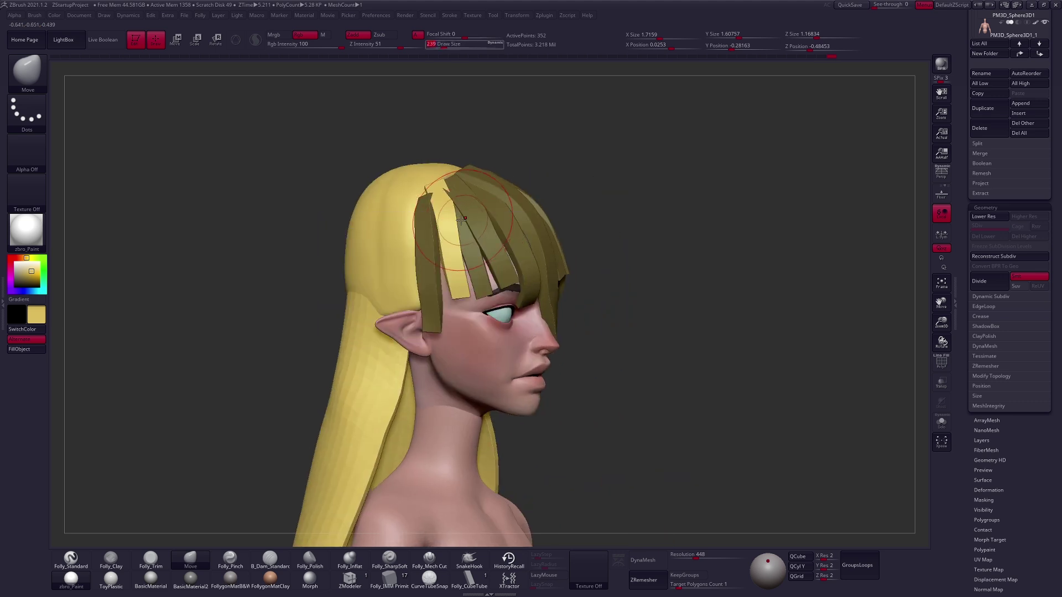
pyautogui.press('space')
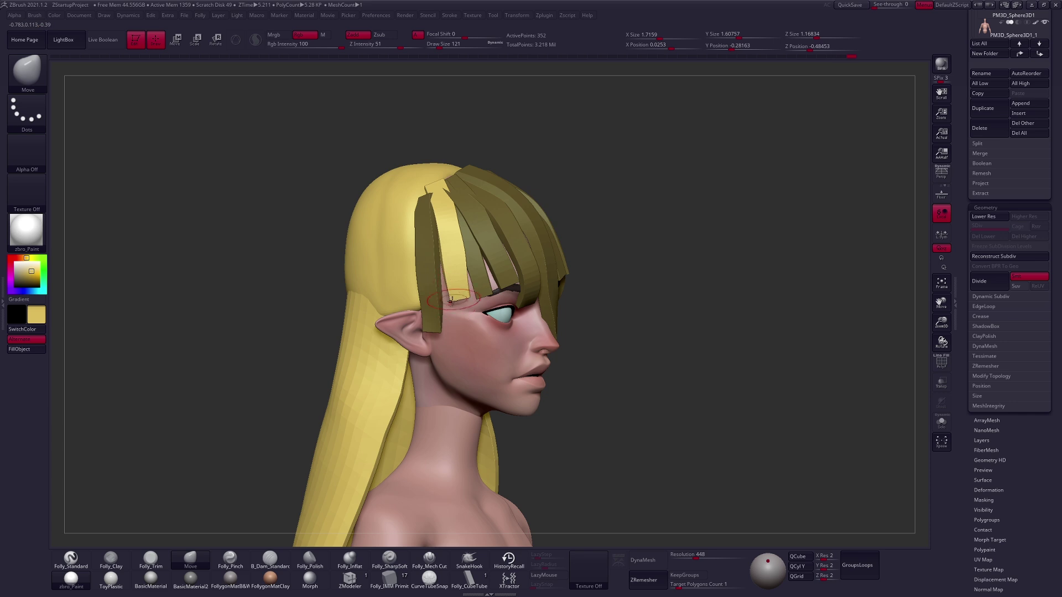
pyautogui.moveTo(479, 313); pyautogui.dragTo(750, 365, button='right')
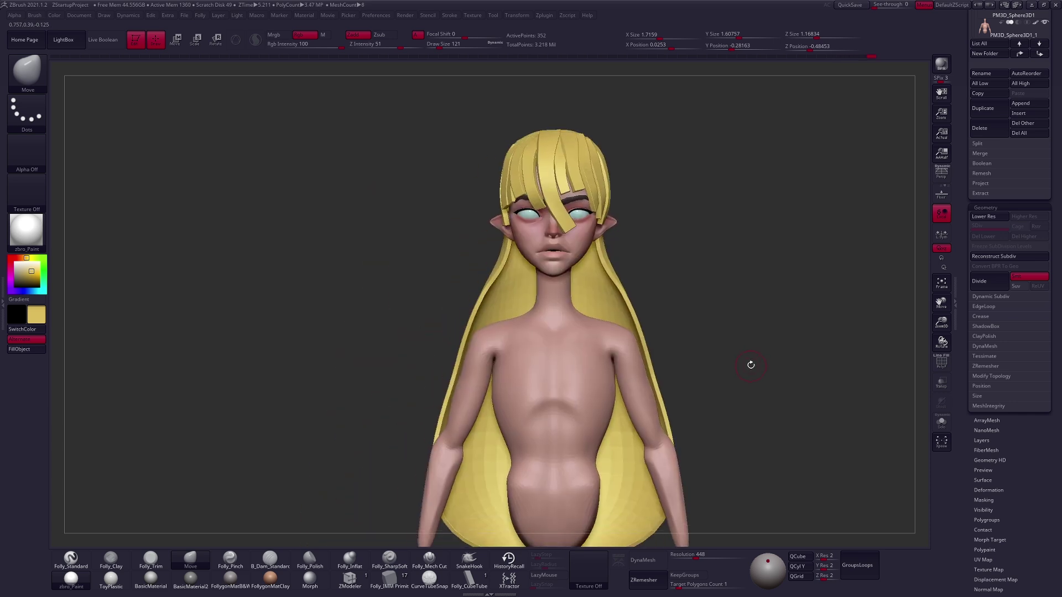
# Shorten and narrow the tip of the long front strand with the Move brush at draw size 192.
pyautogui.moveTo(782, 394)
pyautogui.mouseDown(button='right')
pyautogui.moveTo(763, 391)
pyautogui.moveTo(741, 407)
pyautogui.moveTo(735, 396)
pyautogui.moveTo(761, 382)
pyautogui.moveTo(758, 417)
pyautogui.moveTo(716, 387)
pyautogui.moveTo(685, 398)
pyautogui.moveTo(681, 426)
pyautogui.moveTo(675, 383)
pyautogui.moveTo(664, 382)
pyautogui.mouseUp(button='right')
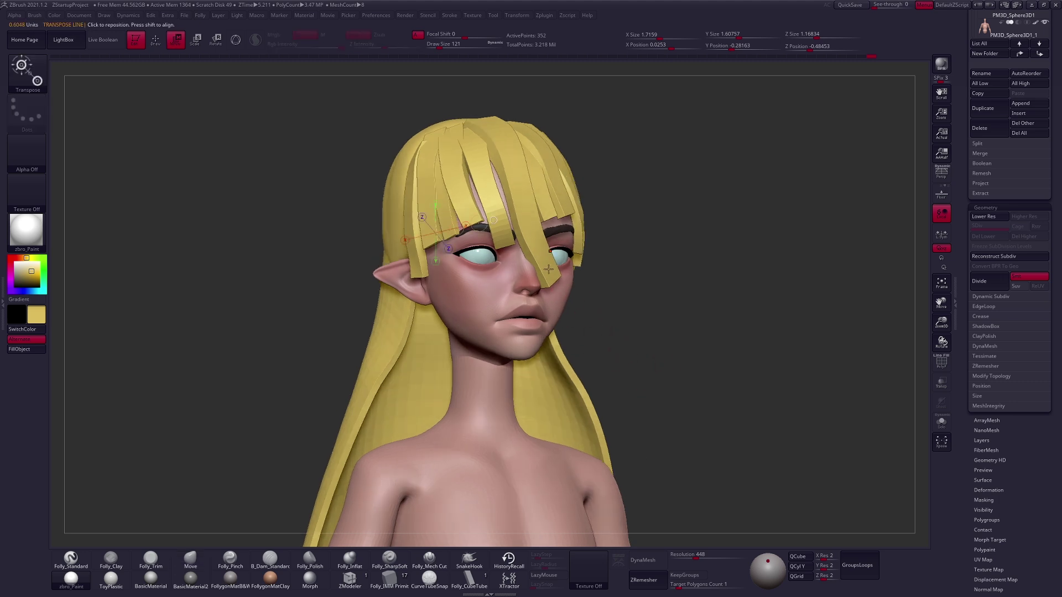
pyautogui.keyDown('ctrl'); pyautogui.click(664, 382); pyautogui.keyUp('ctrl')
pyautogui.moveTo(440, 47); pyautogui.dragTo(459, 47)
pyautogui.moveTo(609, 332)
pyautogui.mouseDown(button='right')
pyautogui.moveTo(531, 268)
pyautogui.moveTo(491, 272)
pyautogui.moveTo(595, 312)
pyautogui.moveTo(716, 327)
pyautogui.moveTo(734, 359)
pyautogui.moveTo(747, 352)
pyautogui.mouseUp(button='right')
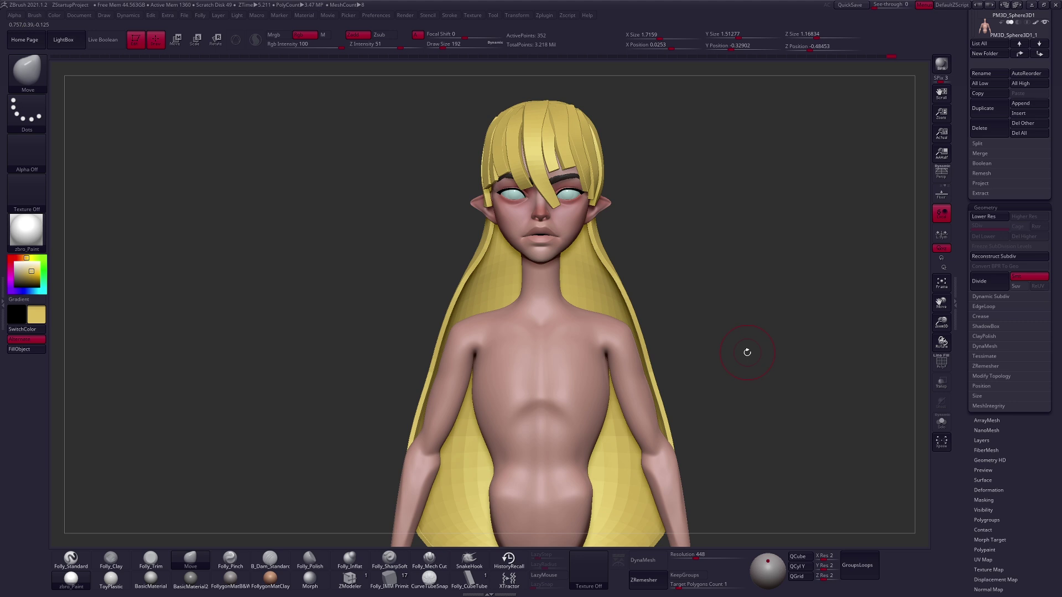
# Mask every strand except the long front one and adjust its tip over the face.
pyautogui.keyDown('ctrl'); pyautogui.click(556, 205); pyautogui.keyUp('ctrl')
pyautogui.press('w')
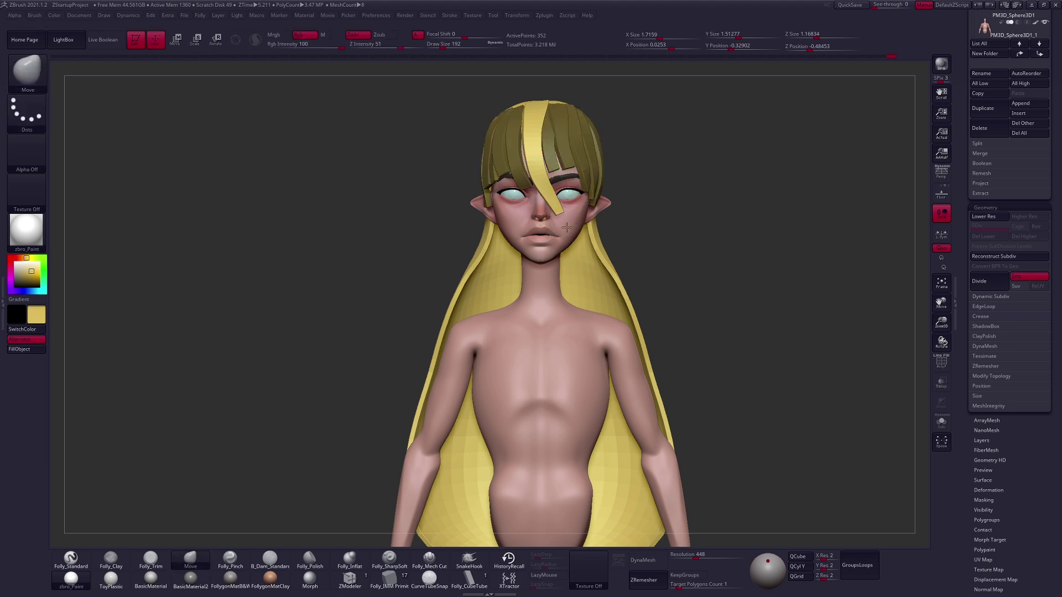
pyautogui.moveTo(562, 211); pyautogui.dragTo(562, 203)
pyautogui.moveTo(555, 205)
pyautogui.mouseDown(button='right')
pyautogui.moveTo(609, 277)
pyautogui.moveTo(716, 384)
pyautogui.moveTo(722, 357)
pyautogui.moveTo(684, 362)
pyautogui.mouseUp(button='right')
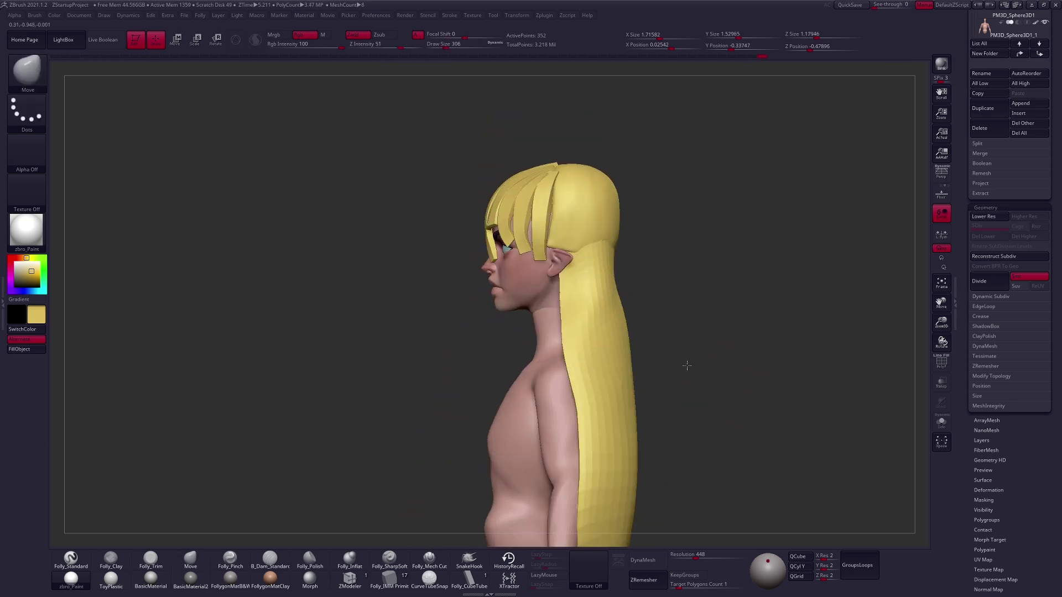
pyautogui.moveTo(570, 219)
pyautogui.mouseDown(button='right')
pyautogui.moveTo(583, 230)
pyautogui.moveTo(563, 190)
pyautogui.mouseUp(button='right')
pyautogui.moveTo(567, 232); pyautogui.dragTo(654, 194, button='right')
pyautogui.moveTo(649, 322); pyautogui.dragTo(621, 283, button='right')
pyautogui.moveTo(629, 201); pyautogui.dragTo(691, 359, button='right')
# Select the long back hair subtool and choose the Folly_CubeTube brush.
pyautogui.keyDown('alt'); pyautogui.moveTo(680, 350); pyautogui.dragTo(672, 342); pyautogui.keyUp('alt')
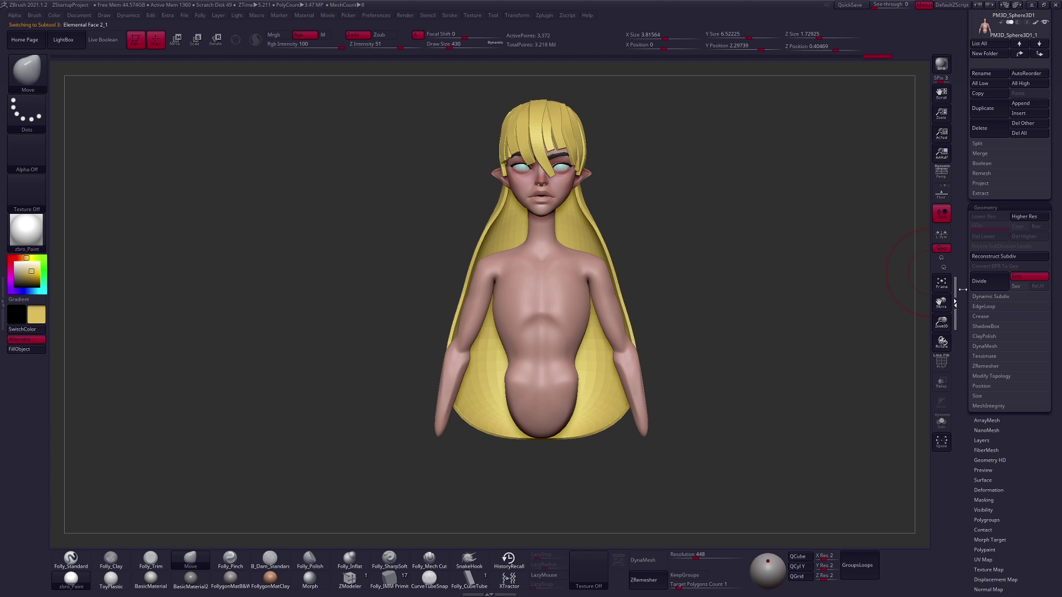
pyautogui.moveTo(968, 250); pyautogui.dragTo(949, 407)
pyautogui.moveTo(779, 384); pyautogui.dragTo(651, 210)
pyautogui.press('space')
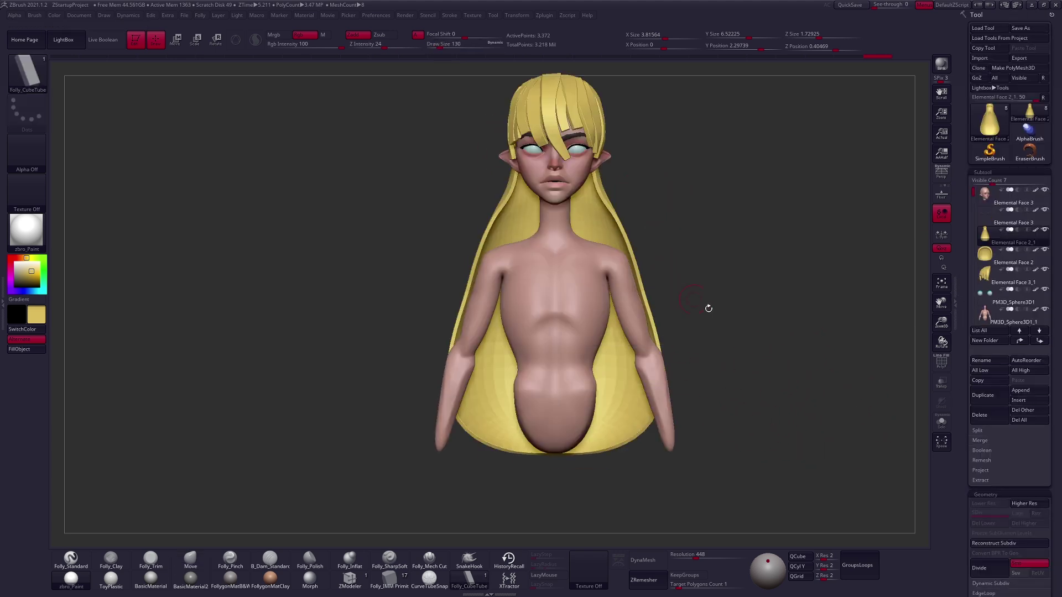
# Choose the Move brush at draw size 381 for the long back hair and check it from the side and front.
pyautogui.keyDown('shift'); pyautogui.moveTo(747, 360); pyautogui.dragTo(711, 360); pyautogui.keyUp('shift')
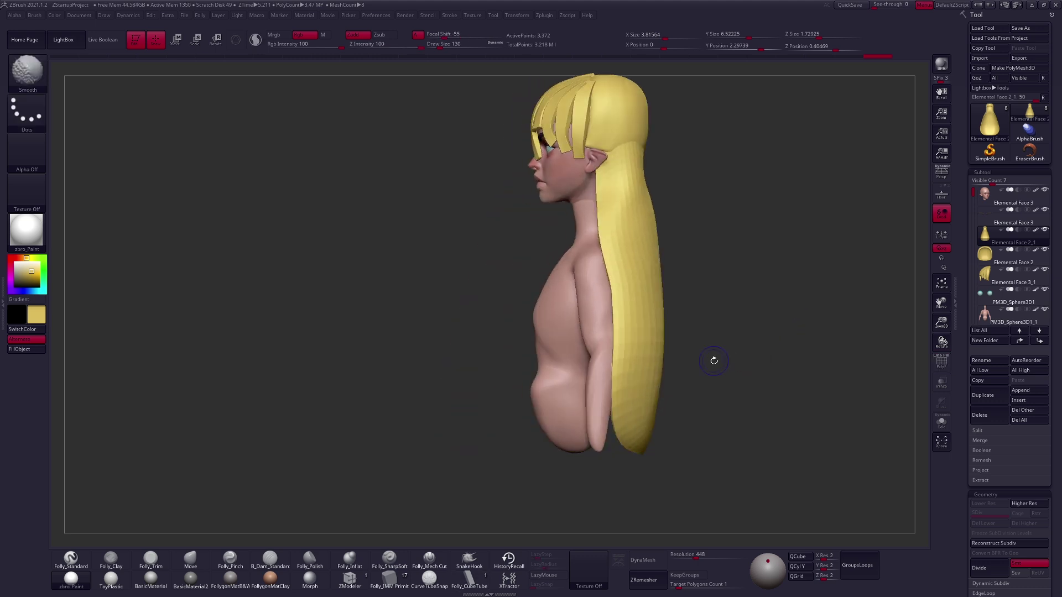
pyautogui.press('b')
pyautogui.press('m')
pyautogui.press('v')
pyautogui.press('space')
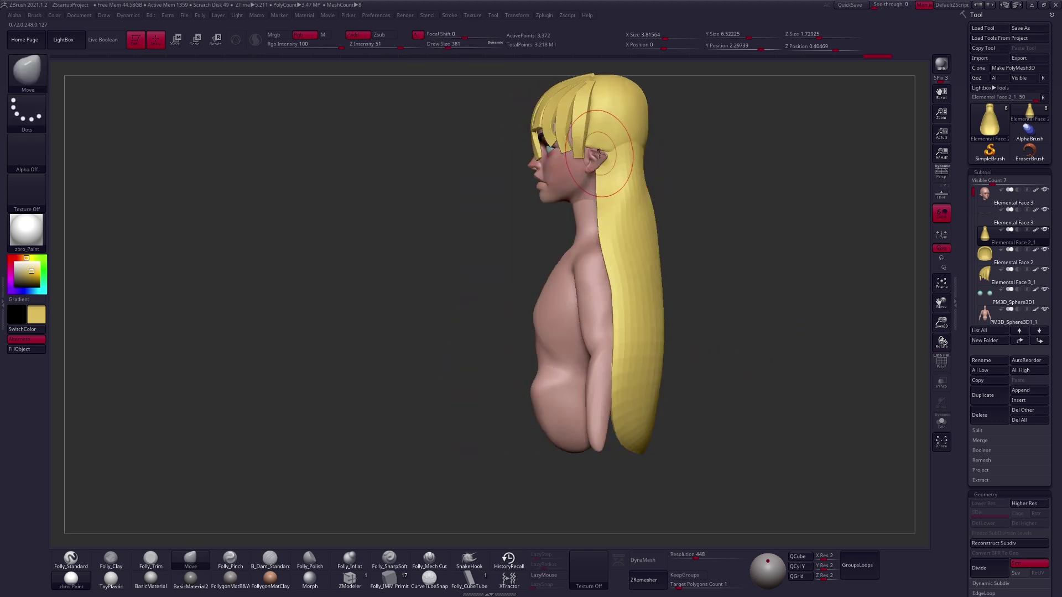
pyautogui.keyDown('shift'); pyautogui.moveTo(601, 156); pyautogui.dragTo(644, 161); pyautogui.keyUp('shift')
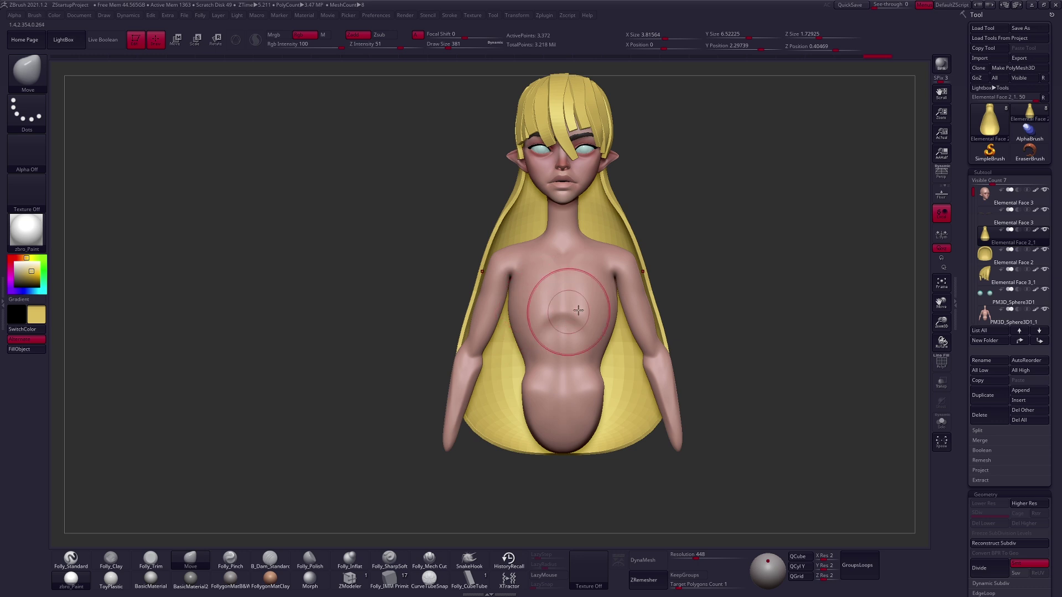
# Select the body subtool and examine its wireframe, polygroups and subdivision levels.
pyautogui.keyDown('alt'); pyautogui.click(575, 373); pyautogui.keyUp('alt')
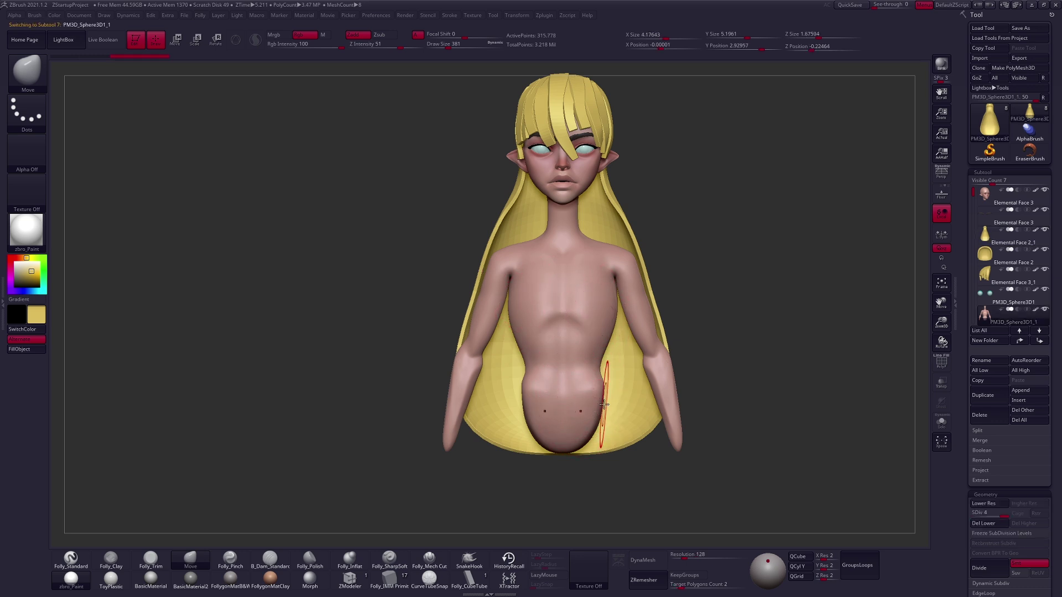
pyautogui.hotkey('shift', 'f')
pyautogui.moveTo(611, 382); pyautogui.dragTo(546, 365, button='right')
pyautogui.hotkey('shift', 'd')
pyautogui.hotkey('shift', 'd')
pyautogui.hotkey('shift', 'f')
pyautogui.press('d')
pyautogui.press('d')
pyautogui.press('d')
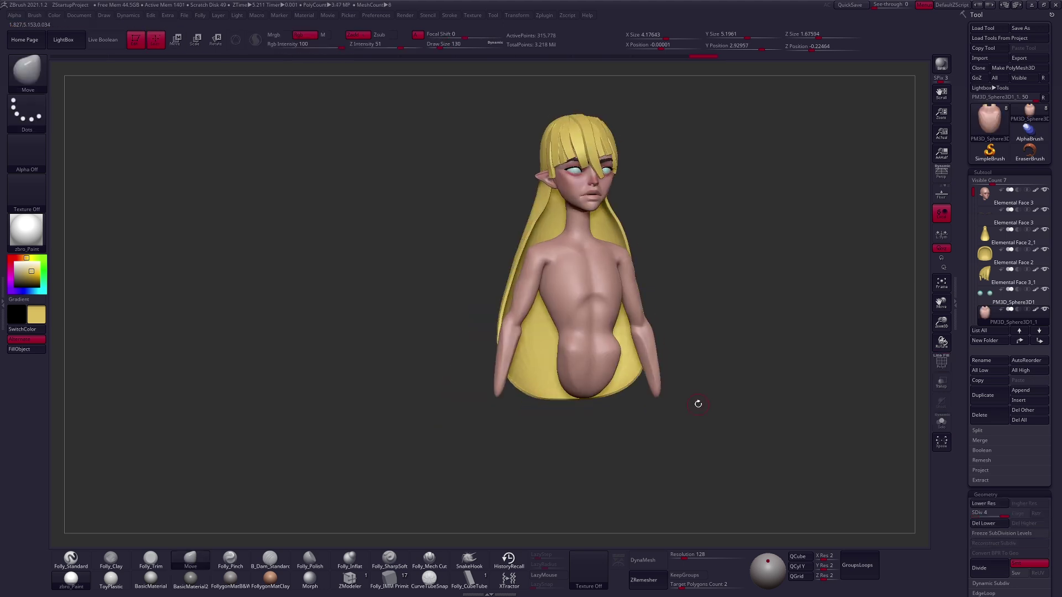
pyautogui.moveTo(690, 412)
pyautogui.mouseDown(button='right')
pyautogui.moveTo(696, 399)
pyautogui.moveTo(714, 409)
pyautogui.moveTo(703, 419)
pyautogui.mouseUp(button='right')
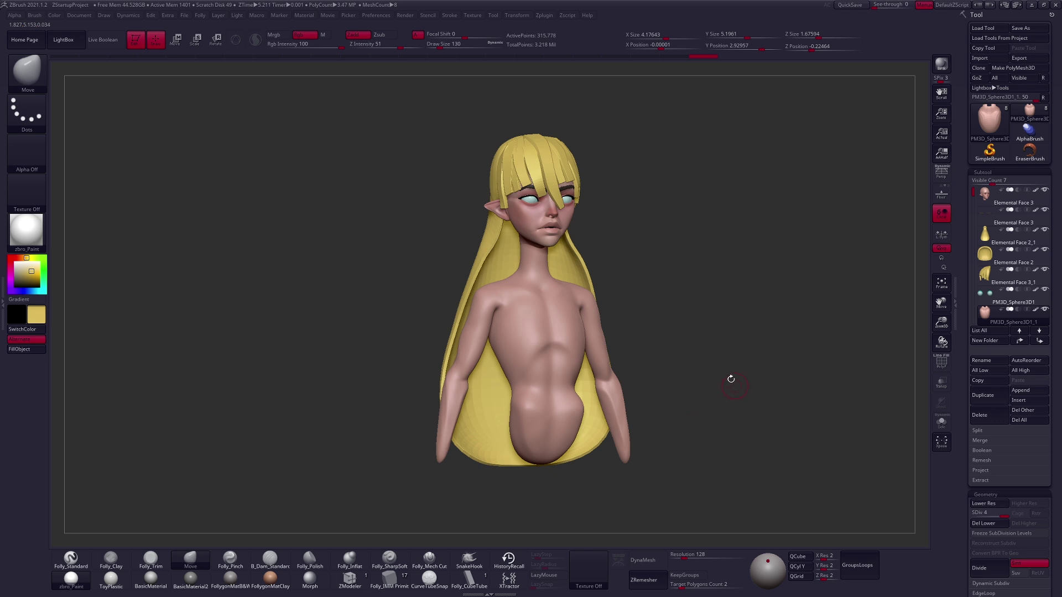
pyautogui.hotkey('shift', 'f')
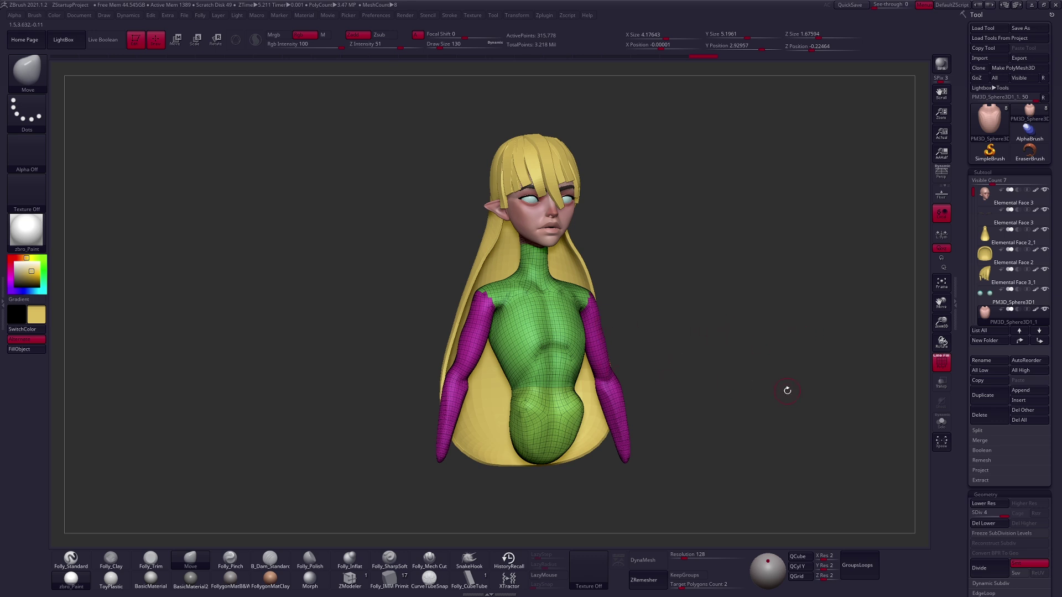
# Lower the body to subdivision level 1 and hide its pelvis polygroup.
pyautogui.hotkey('shift', 'd')
pyautogui.hotkey('shift', 'd')
pyautogui.hotkey('shift', 'd')
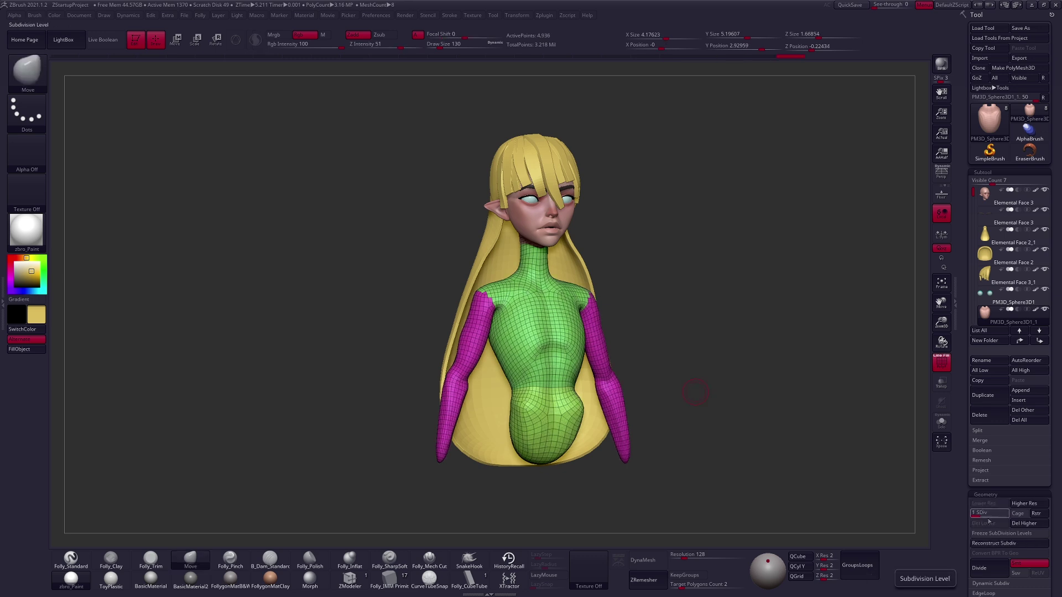
pyautogui.hotkey('shift', 'alt', 's')
pyautogui.moveTo(636, 423)
pyautogui.mouseDown()
pyautogui.moveTo(569, 434)
pyautogui.moveTo(629, 420)
pyautogui.moveTo(639, 405)
pyautogui.mouseUp()
pyautogui.keyDown('ctrl'); pyautogui.keyDown('shift'); pyautogui.click(569, 404); pyautogui.keyUp('shift'); pyautogui.keyUp('ctrl')
pyautogui.keyDown('ctrl'); pyautogui.keyDown('shift'); pyautogui.click(639, 405); pyautogui.keyUp('shift'); pyautogui.keyUp('ctrl')
pyautogui.moveTo(727, 351); pyautogui.dragTo(657, 403)
pyautogui.hotkey('ctrl', 'shift', 'alt', 's')
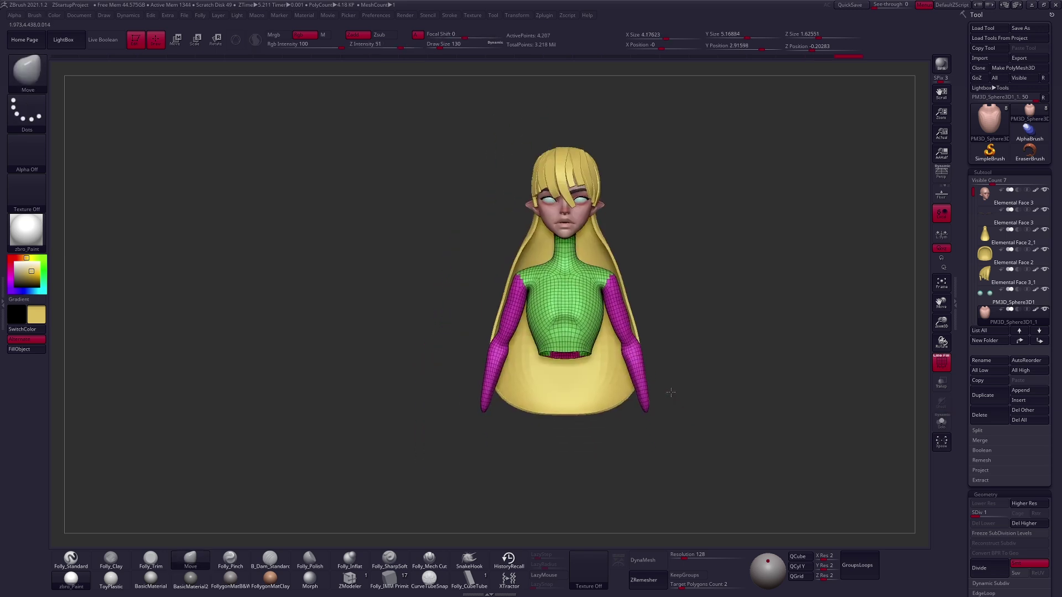
# Delete the hidden pelvis geometry from the body, using its lowest subdivision level.
pyautogui.hotkey('shift', 'f')
pyautogui.press('d')
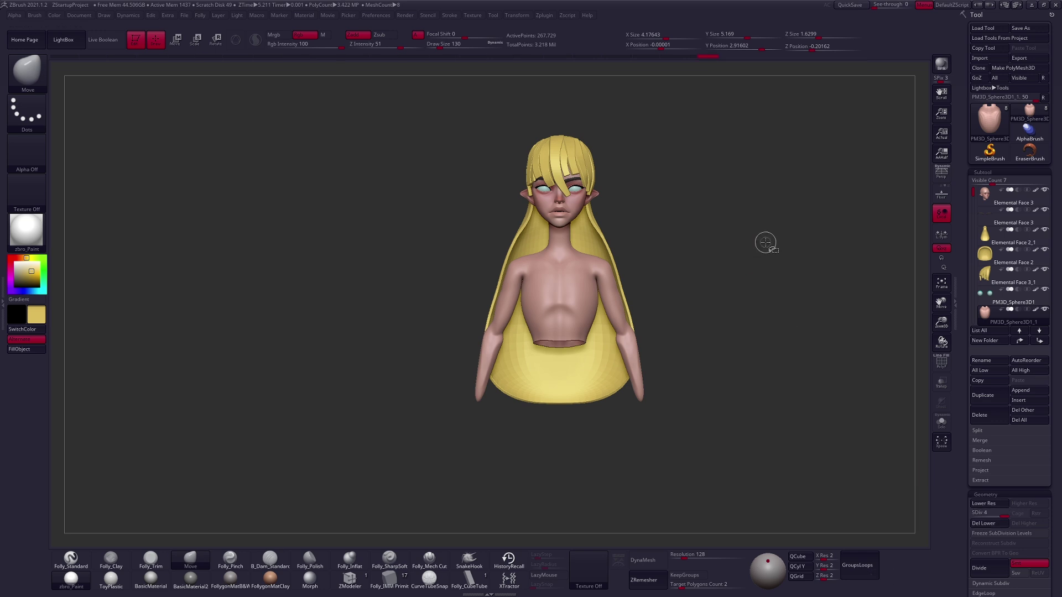
pyautogui.press('space')
pyautogui.click(783, 251)
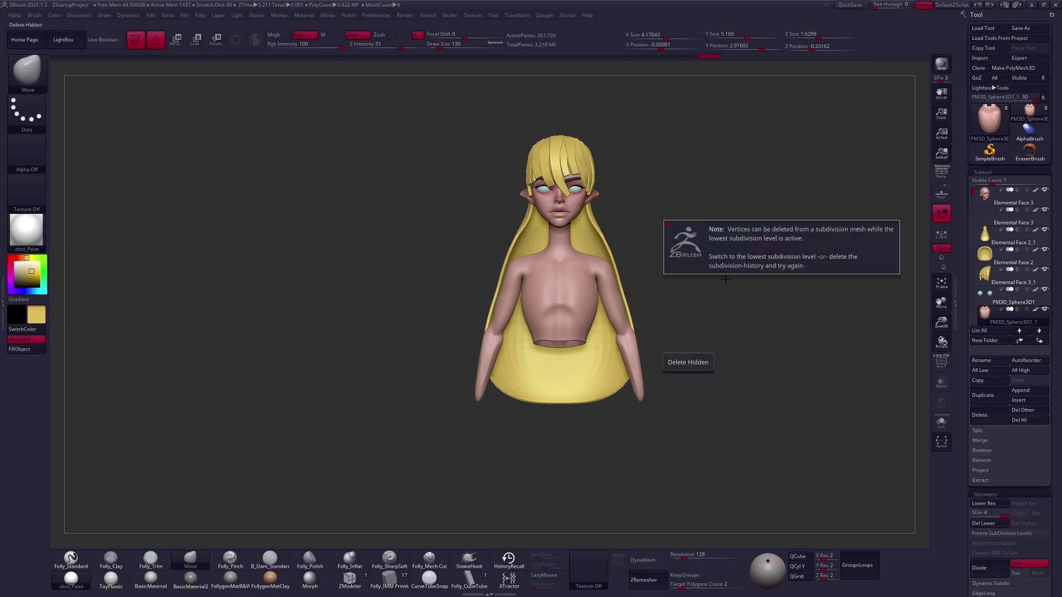
pyautogui.click(770, 249)
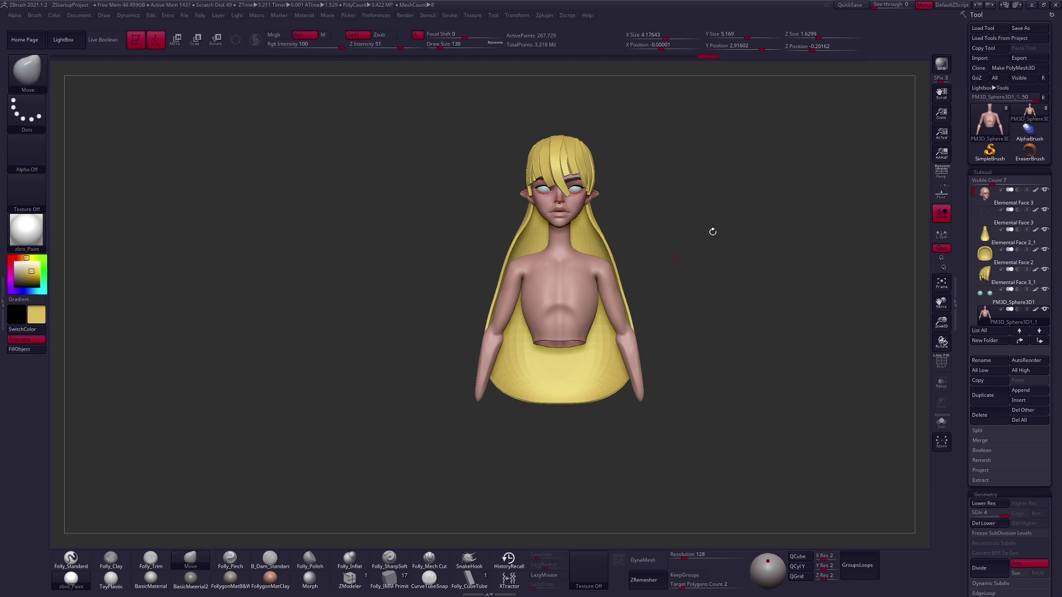
pyautogui.click(983, 525)
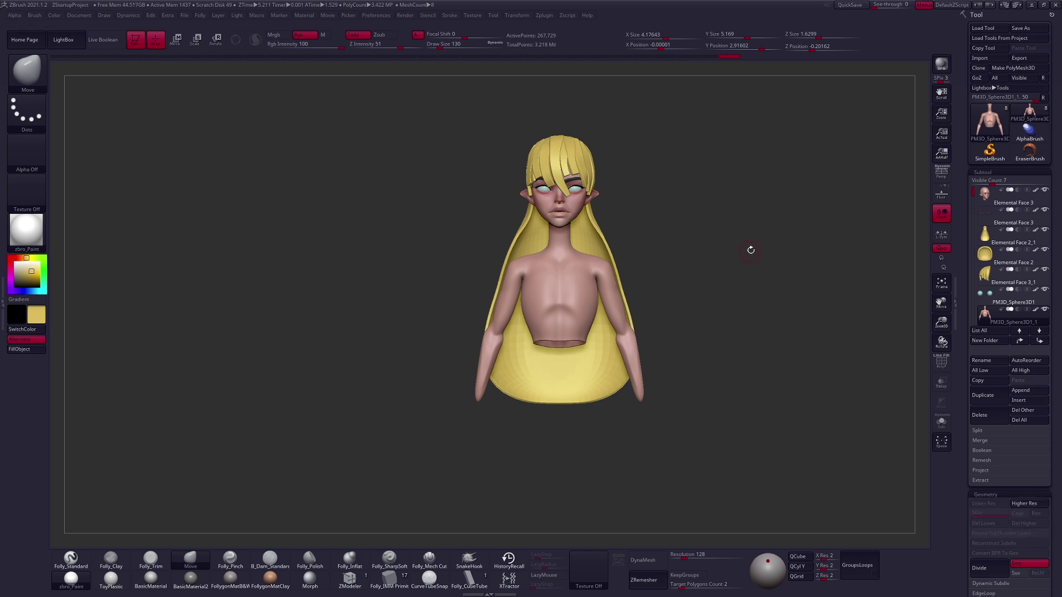
pyautogui.press('f')
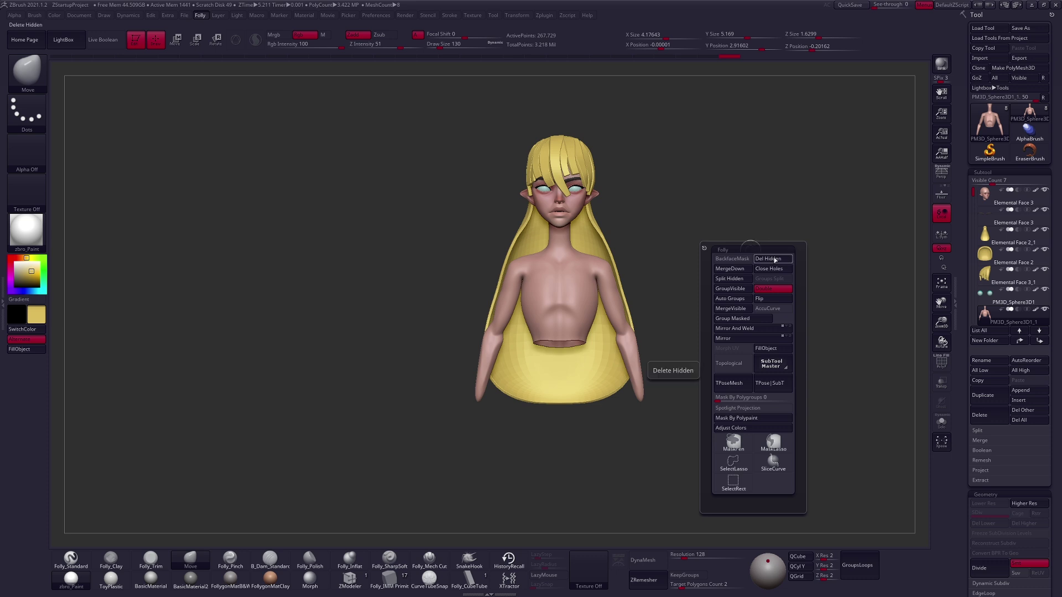
pyautogui.click(774, 259)
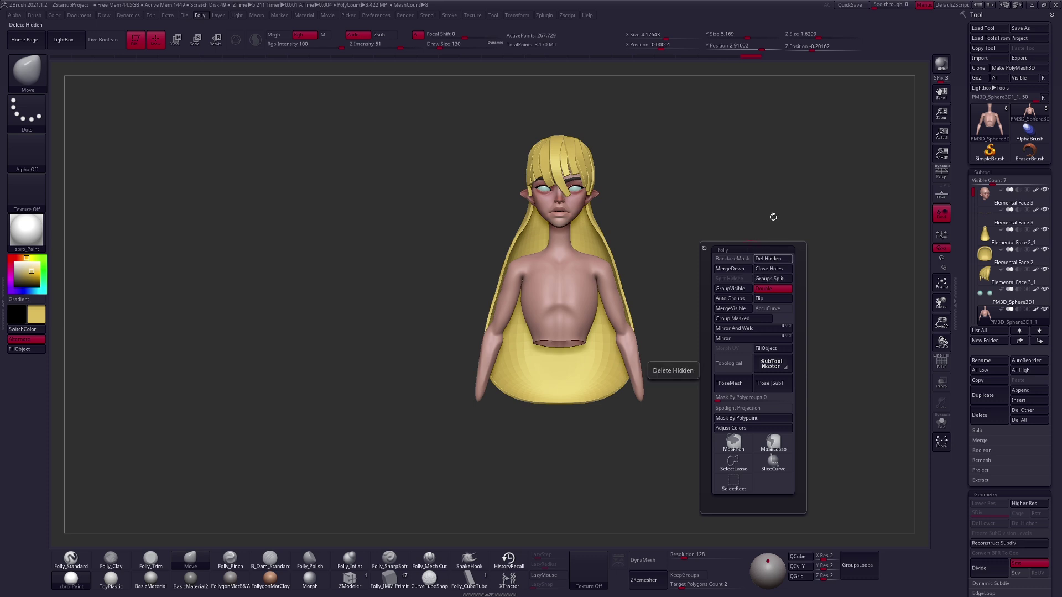
# Try to reconstruct a lower subdivision level for the cropped body, and return it to level 4.
pyautogui.click(1001, 544)
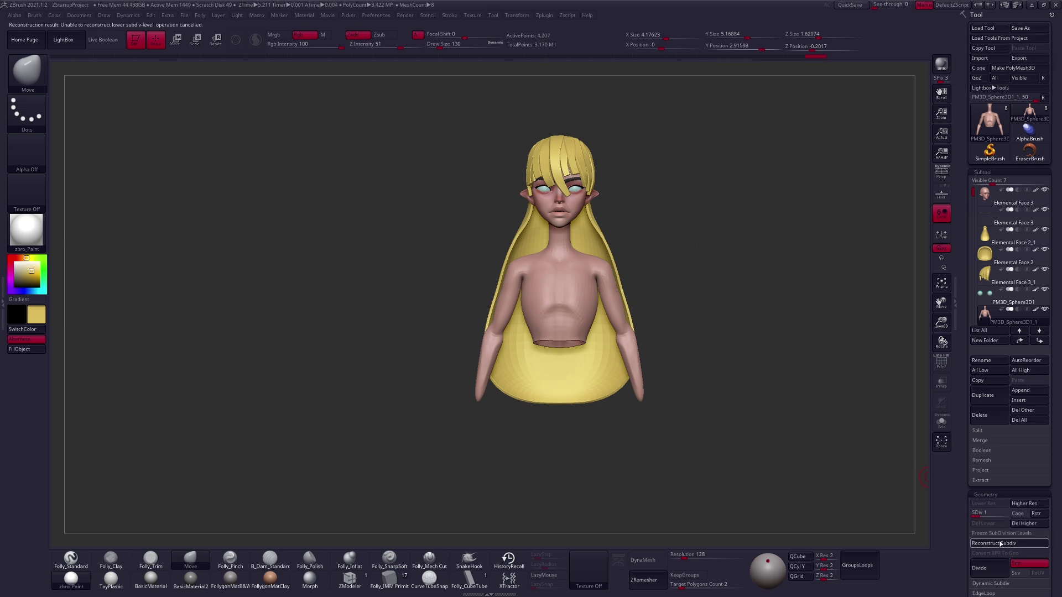
pyautogui.click(1024, 504)
pyautogui.moveTo(654, 280)
pyautogui.mouseDown()
pyautogui.moveTo(695, 280)
pyautogui.moveTo(629, 275)
pyautogui.moveTo(661, 280)
pyautogui.mouseUp()
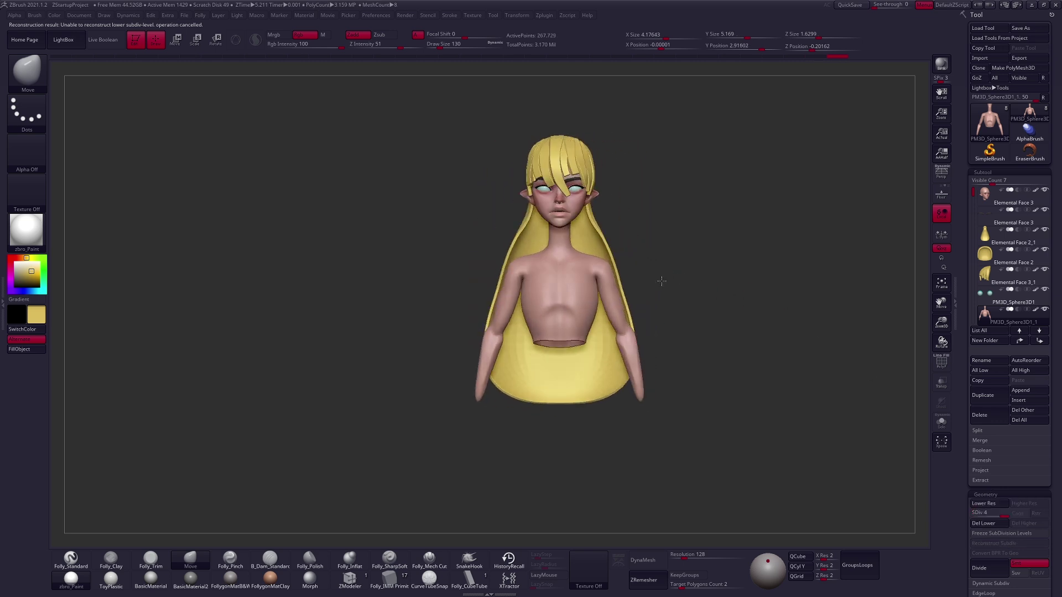
# Examine the cropped body's wireframe and step down through its subdivision levels to level 1.
pyautogui.hotkey('shift', 'f')
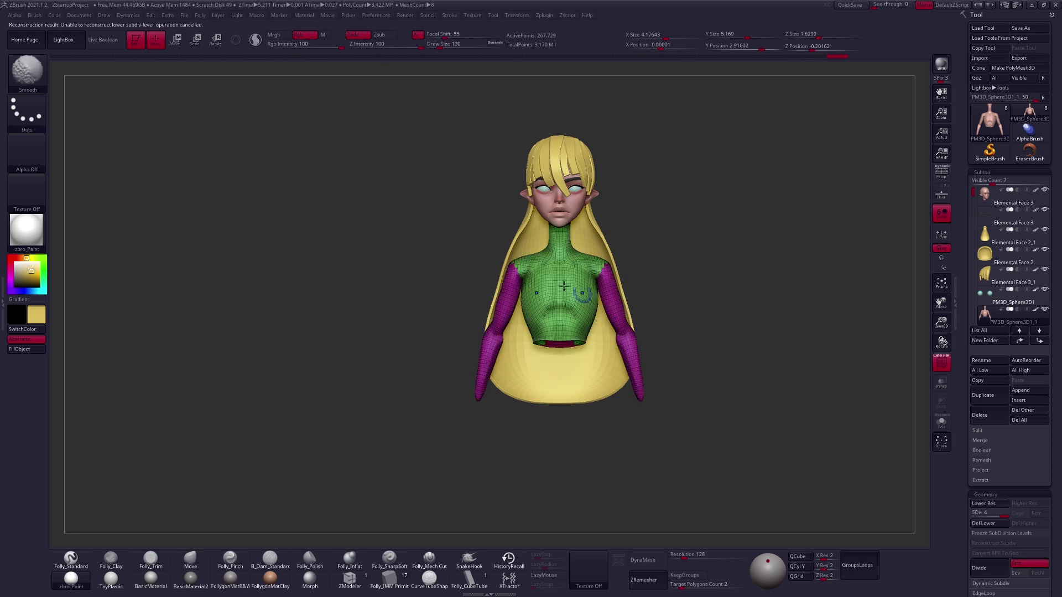
pyautogui.hotkey('shift', 'f')
pyautogui.hotkey('shift', 'd')
pyautogui.hotkey('shift', 'd')
pyautogui.hotkey('shift', 'd')
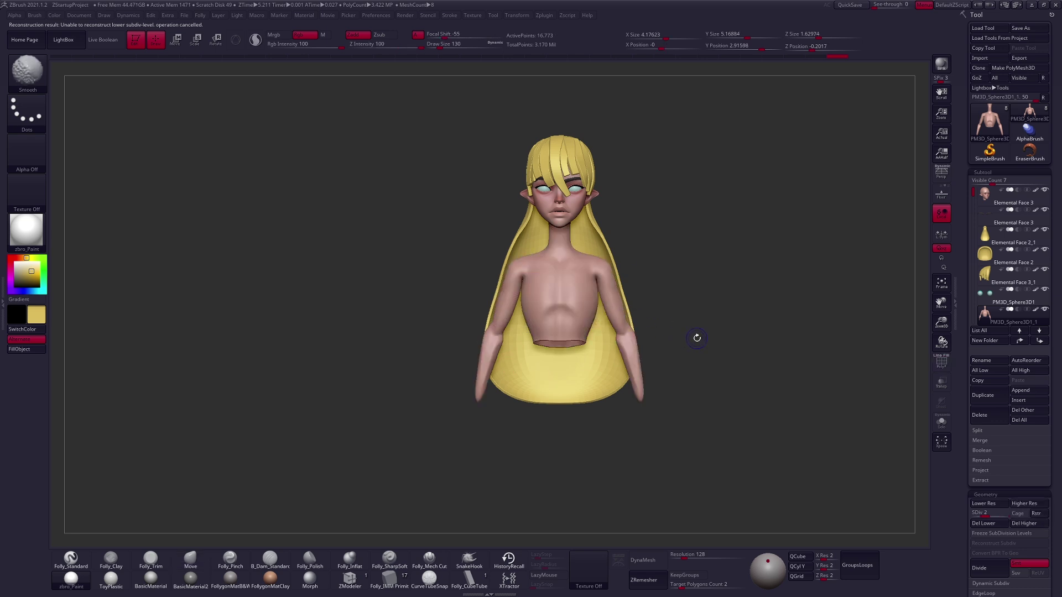
pyautogui.keyDown('alt'); pyautogui.moveTo(432, 276); pyautogui.dragTo(498, 329); pyautogui.keyUp('alt')
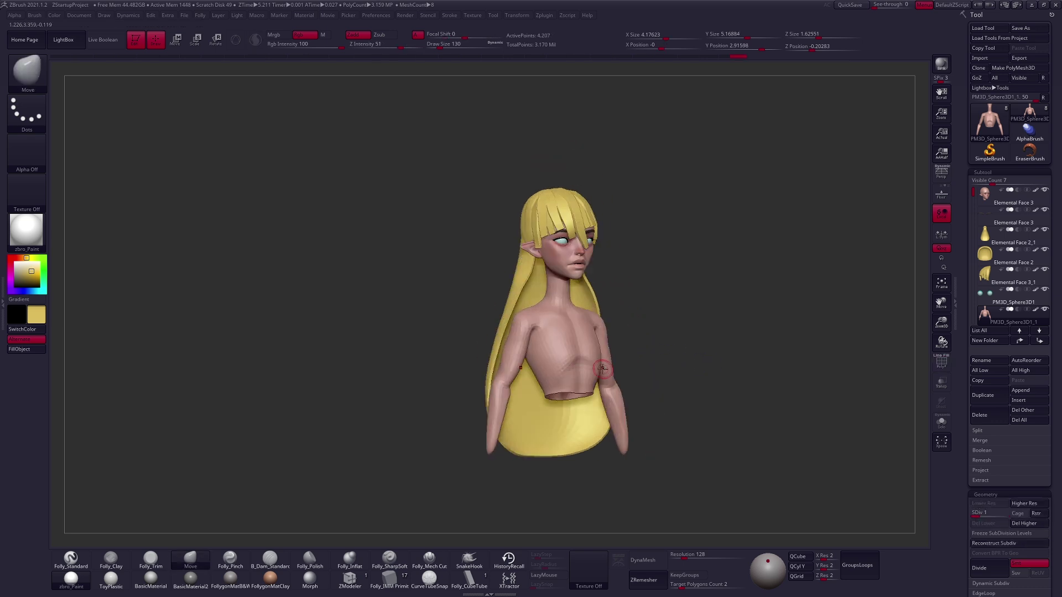
# Undo the pelvis deletion, reactivate the Move brush and raise the body back to subdivision level 4.
pyautogui.press('d')
pyautogui.hotkey('shift', 'd')
pyautogui.hotkey('shift', 'd')
pyautogui.press('d')
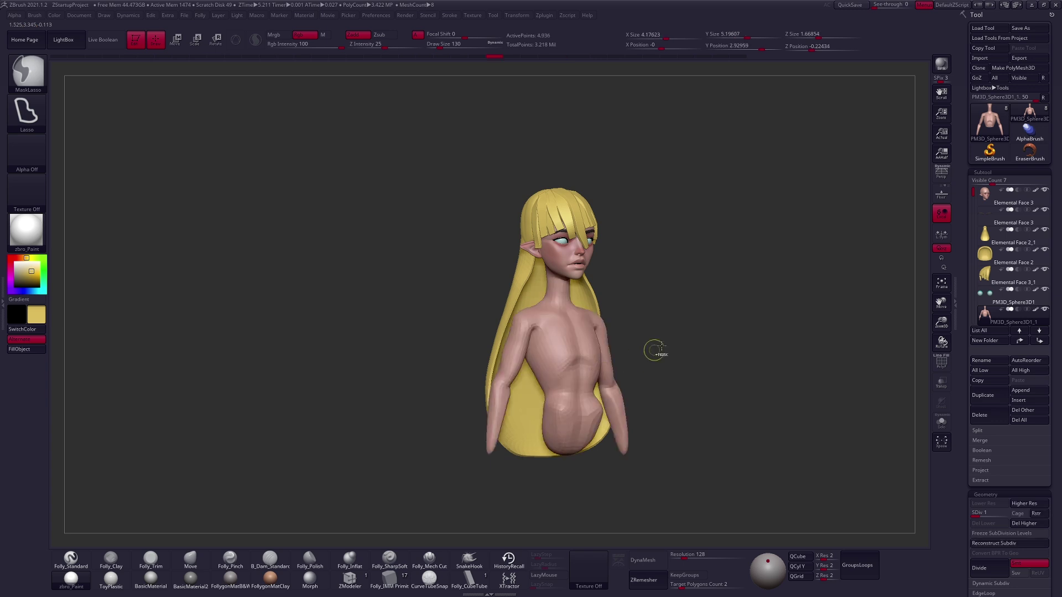
pyautogui.press('b')
pyautogui.press('m')
pyautogui.press('v')
pyautogui.moveTo(640, 360); pyautogui.dragTo(785, 363)
pyautogui.press('d')
pyautogui.press('d')
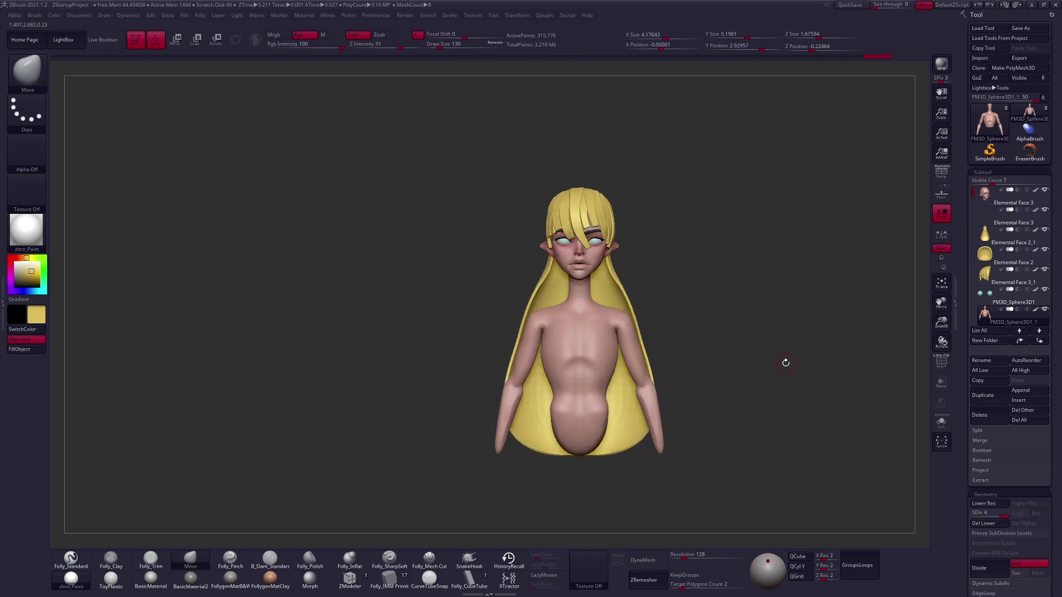
# Select the long back hair and pull its side edges forward over the arms with the Move brush at draw sizes 397 and 556.
pyautogui.moveTo(614, 388)
pyautogui.mouseDown(button='right')
pyautogui.moveTo(663, 381)
pyautogui.moveTo(626, 376)
pyautogui.mouseUp(button='right')
pyautogui.keyDown('alt'); pyautogui.click(662, 379); pyautogui.keyUp('alt')
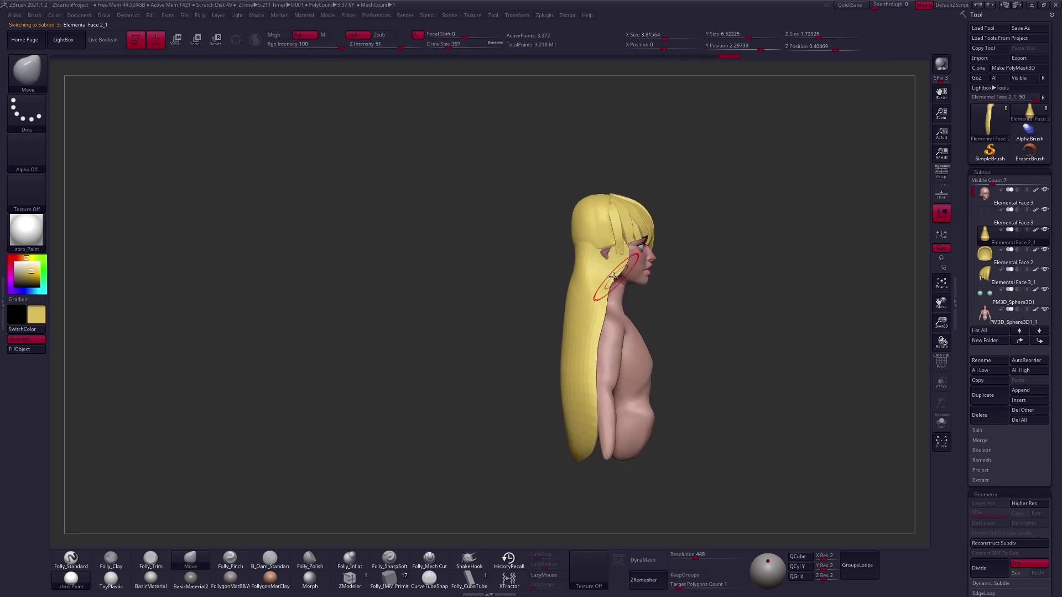
pyautogui.moveTo(608, 310); pyautogui.dragTo(581, 344)
pyautogui.moveTo(581, 344)
pyautogui.mouseDown(button='right')
pyautogui.moveTo(592, 381)
pyautogui.moveTo(675, 308)
pyautogui.moveTo(604, 249)
pyautogui.moveTo(652, 269)
pyautogui.moveTo(702, 249)
pyautogui.moveTo(686, 237)
pyautogui.moveTo(711, 209)
pyautogui.moveTo(675, 249)
pyautogui.moveTo(617, 274)
pyautogui.moveTo(615, 260)
pyautogui.moveTo(577, 253)
pyautogui.moveTo(680, 296)
pyautogui.moveTo(646, 265)
pyautogui.moveTo(650, 311)
pyautogui.mouseUp(button='right')
pyautogui.moveTo(659, 378); pyautogui.dragTo(668, 273, button='right')
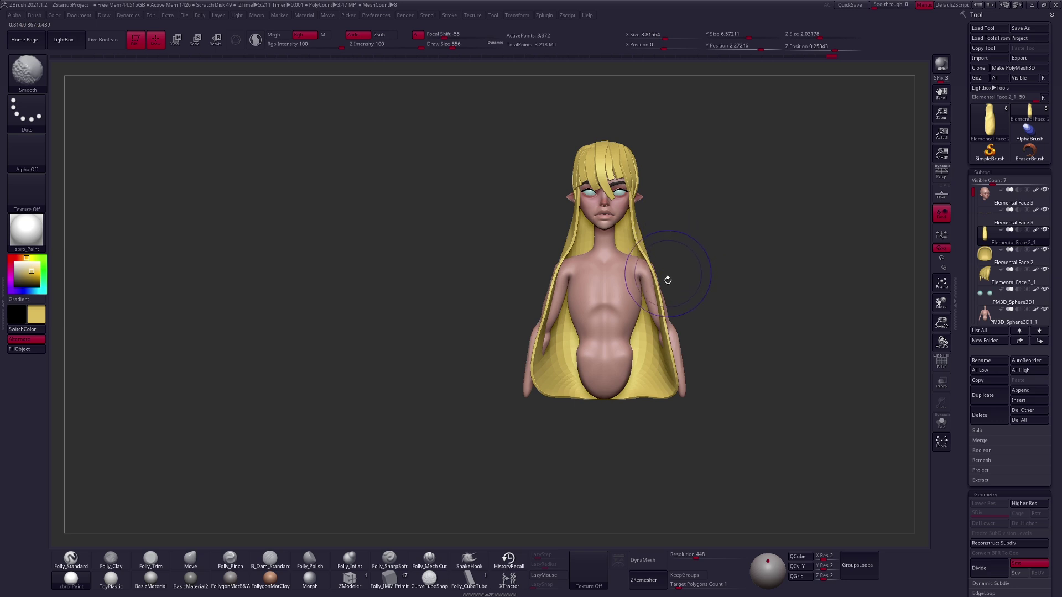
# Subdivide the long back hair to level 4 and merge it with the hair cap subtool, checking the result in isolation.
pyautogui.press('d')
pyautogui.press('d')
pyautogui.press('d')
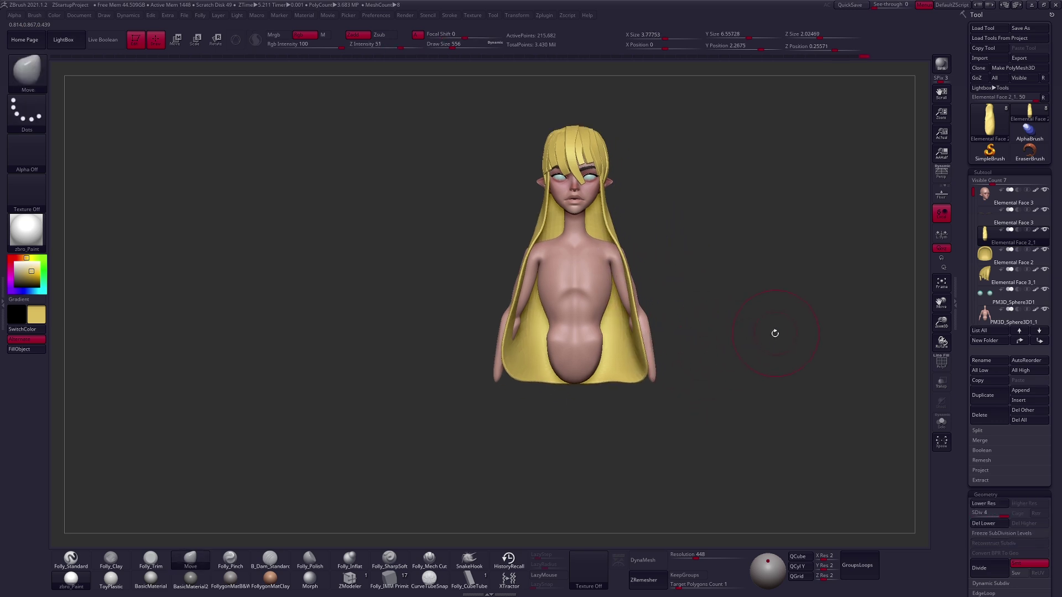
pyautogui.rightClick(799, 303)
pyautogui.hotkey('shift', 's')
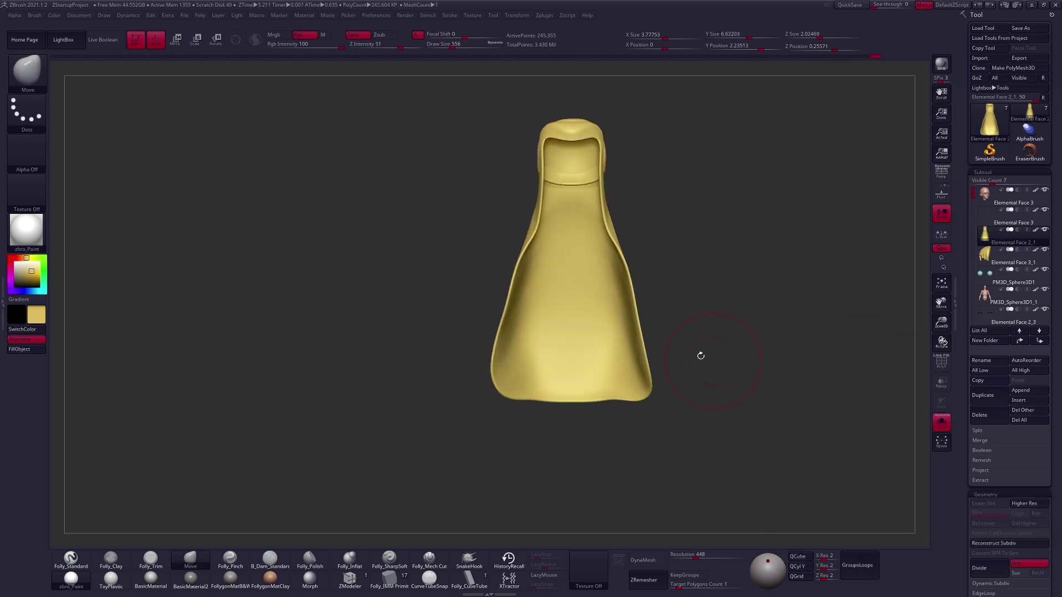
pyautogui.hotkey('shift', 's')
# Reshape the merged hair with the Move brush at draw size 905 and split its front side locks into their own subtool.
pyautogui.press('space')
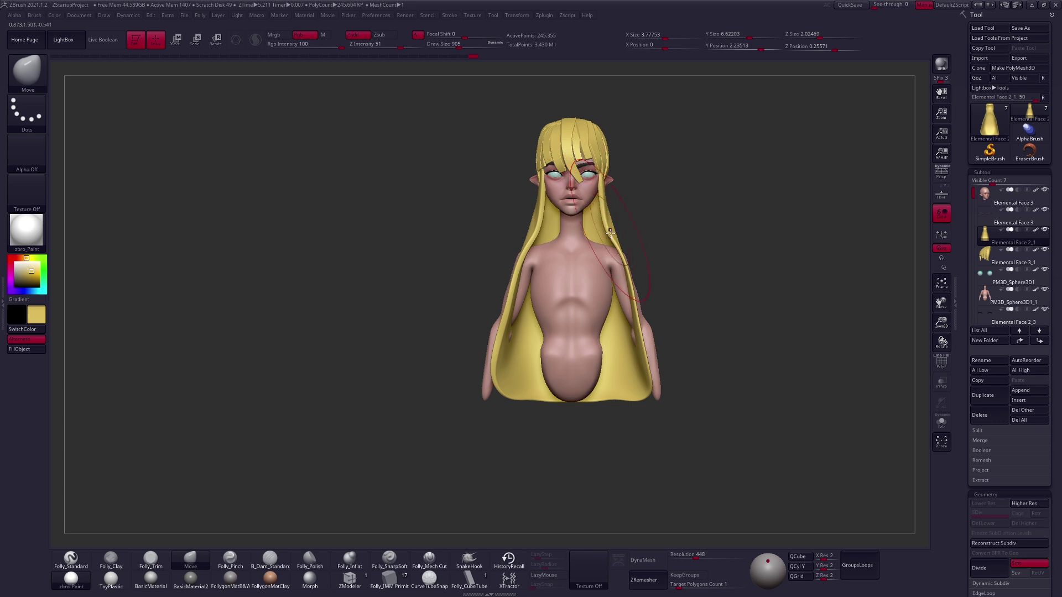
pyautogui.moveTo(635, 299); pyautogui.dragTo(537, 378, button='right')
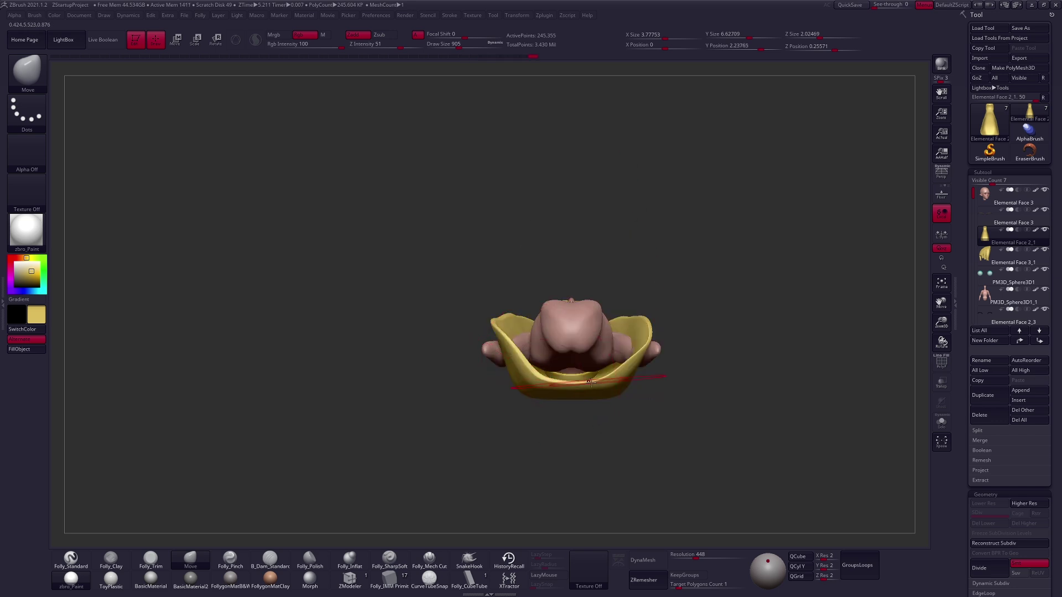
pyautogui.moveTo(625, 366); pyautogui.dragTo(717, 427, button='right')
pyautogui.rightClick(593, 275)
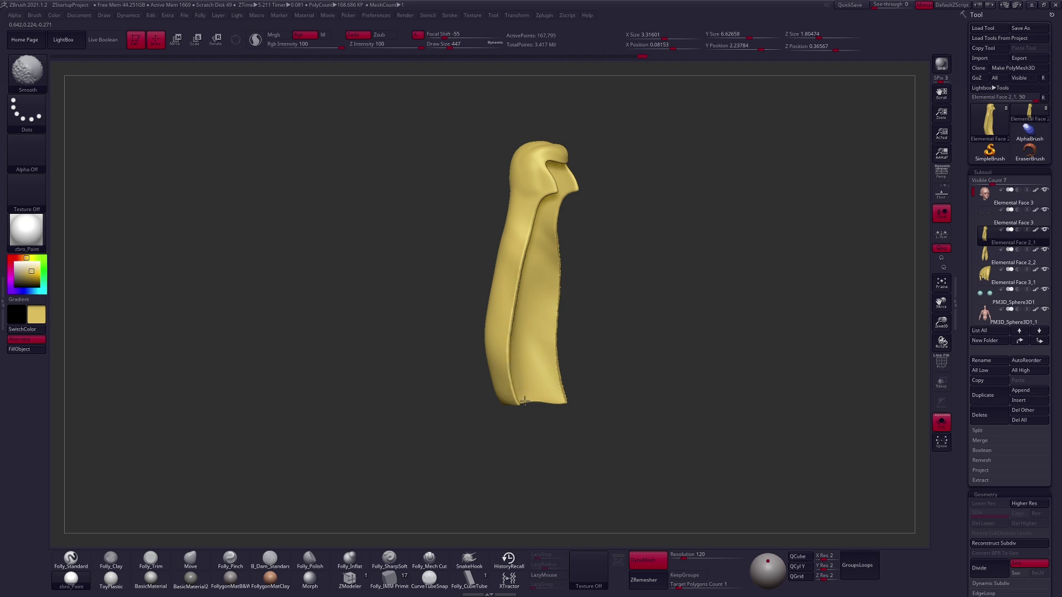
# Smooth the cut edge of the isolated main back hair, reactivate the Move brush and show the whole character again.
pyautogui.press('b')
pyautogui.press('m')
pyautogui.press('v')
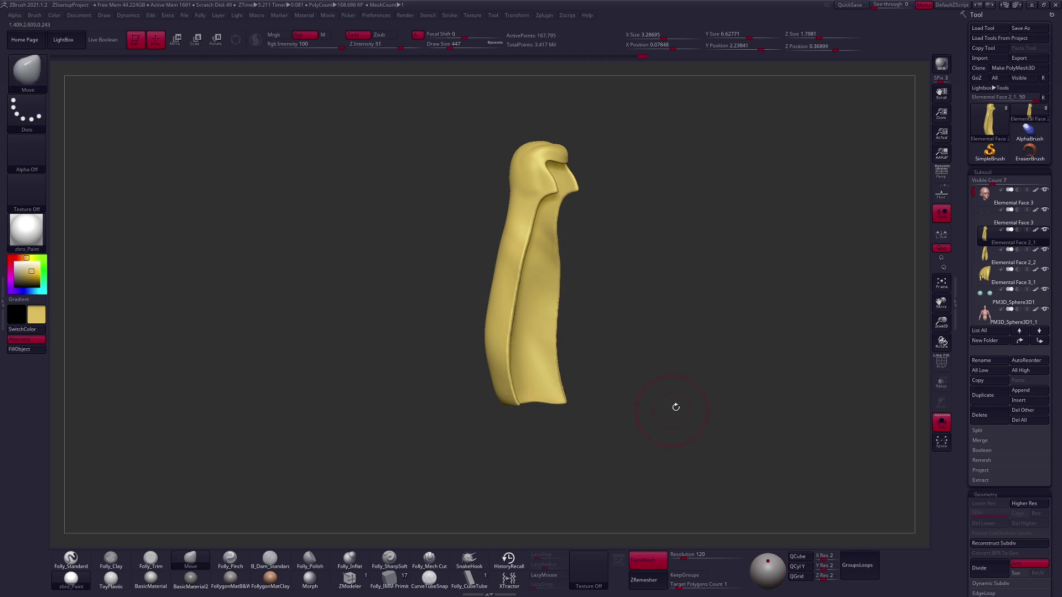
pyautogui.hotkey('ctrl', 'shift', 's')
pyautogui.moveTo(745, 403); pyautogui.dragTo(711, 399, button='right')
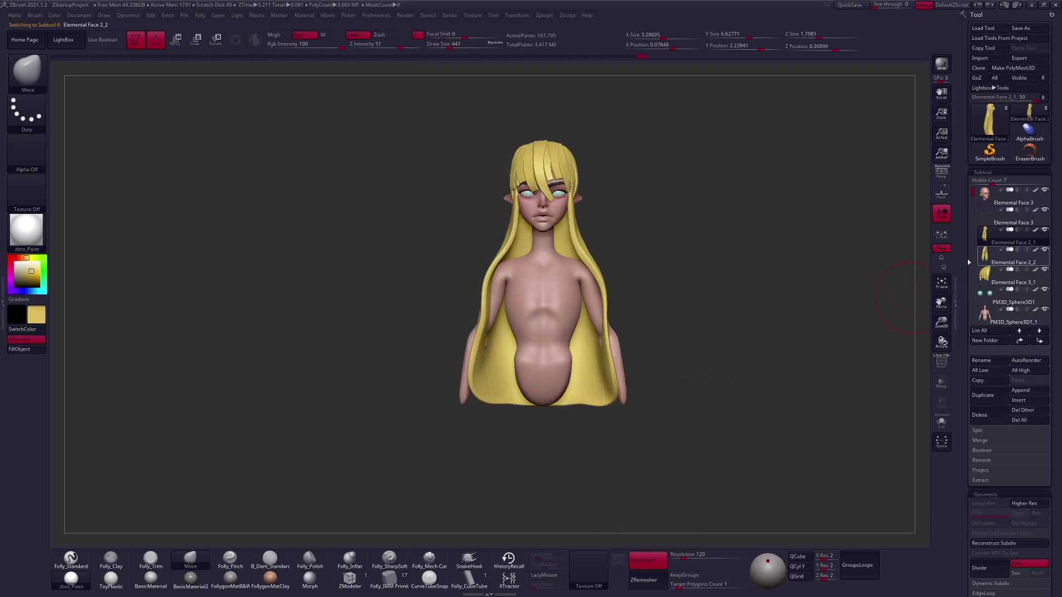
# Isolate the split-off side locks, remesh them with DynaMesh at resolution 120, smooth their cut edges and show the whole character.
pyautogui.click(995, 260)
pyautogui.hotkey('ctrl', 'shift', 's')
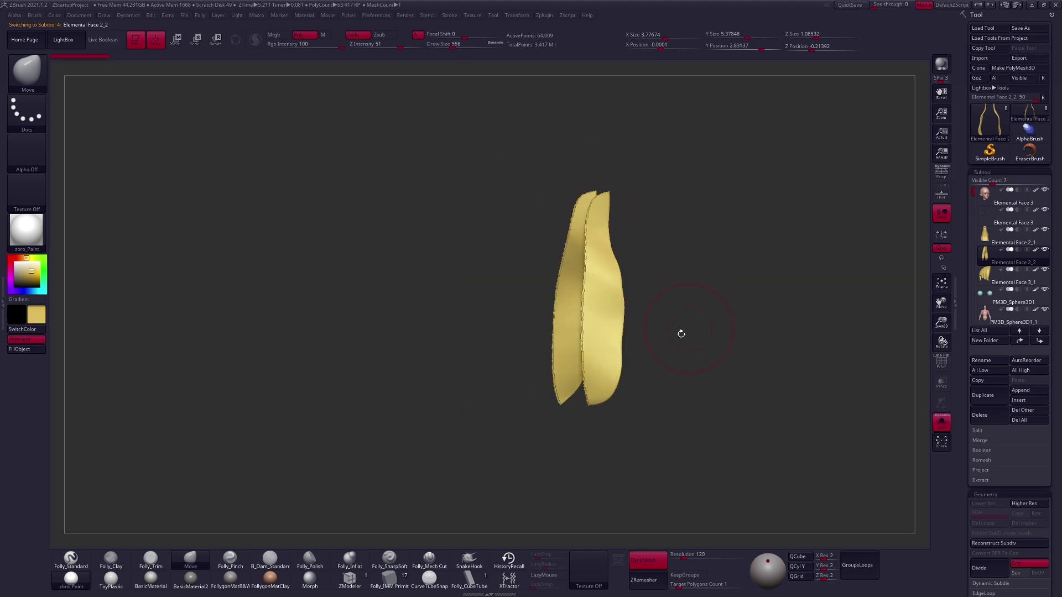
pyautogui.keyDown('ctrl'); pyautogui.moveTo(765, 313); pyautogui.dragTo(602, 203, button='right'); pyautogui.keyUp('ctrl')
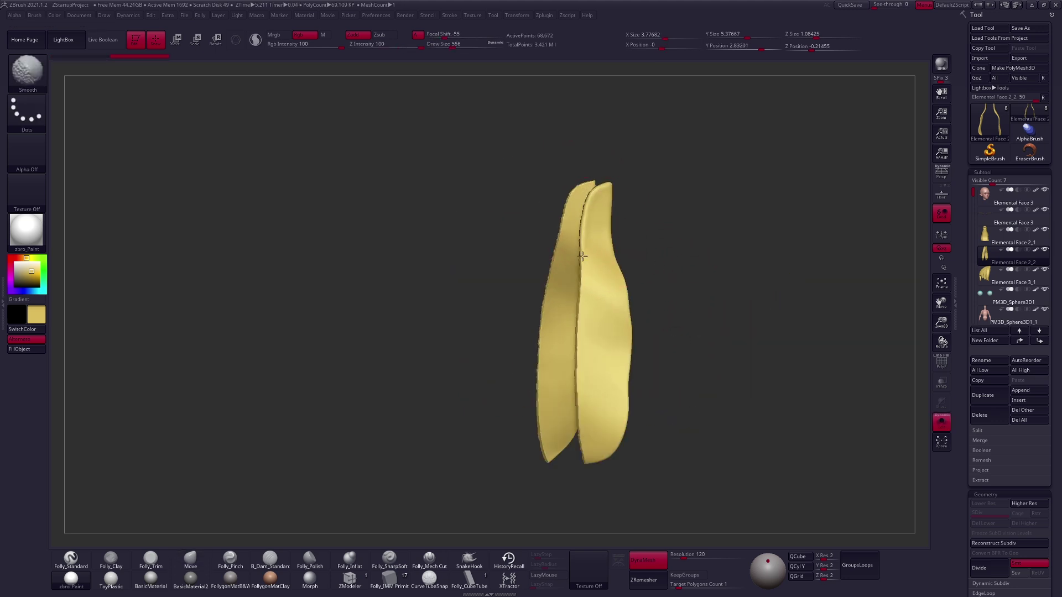
pyautogui.keyDown('shift'); pyautogui.moveTo(553, 402); pyautogui.dragTo(551, 297); pyautogui.keyUp('shift')
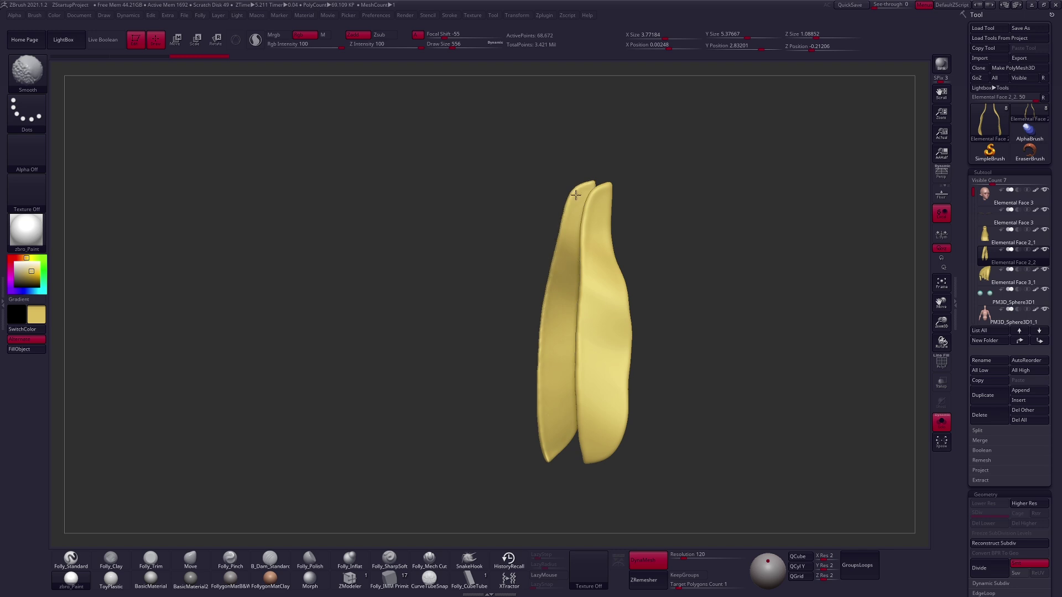
pyautogui.hotkey('ctrl', 'shift', 's')
pyautogui.moveTo(611, 331); pyautogui.dragTo(558, 332, button='right')
pyautogui.press('f')
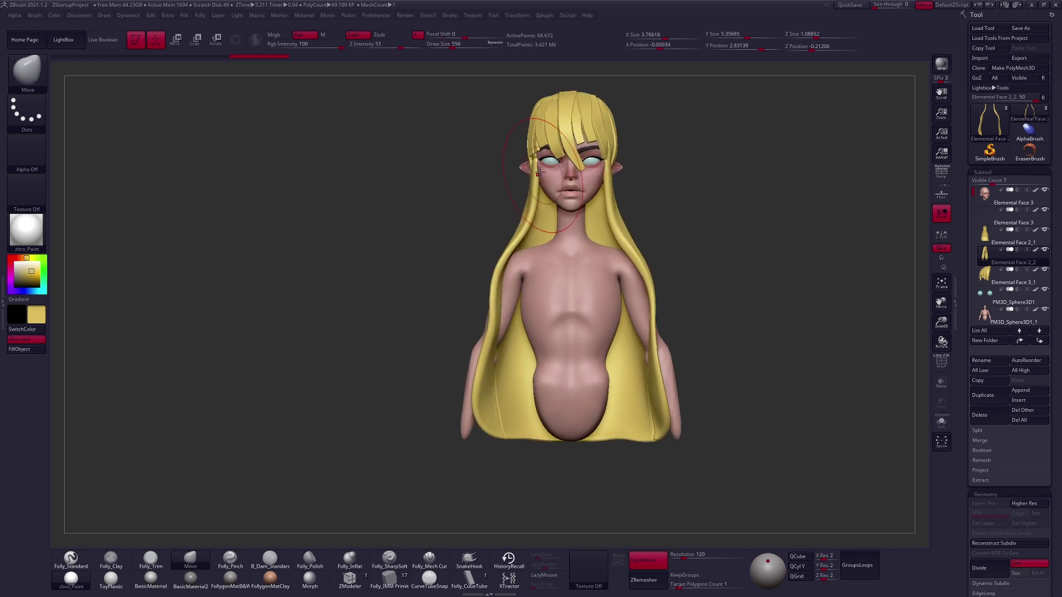
# Lower the target polygon count to 0.1 and ZRemesh the split-off side locks.
pyautogui.moveTo(599, 175); pyautogui.dragTo(623, 215, button='right')
pyautogui.press('[')
pyautogui.moveTo(648, 307)
pyautogui.mouseDown(button='right')
pyautogui.moveTo(665, 359)
pyautogui.moveTo(658, 371)
pyautogui.moveTo(705, 343)
pyautogui.mouseUp(button='right')
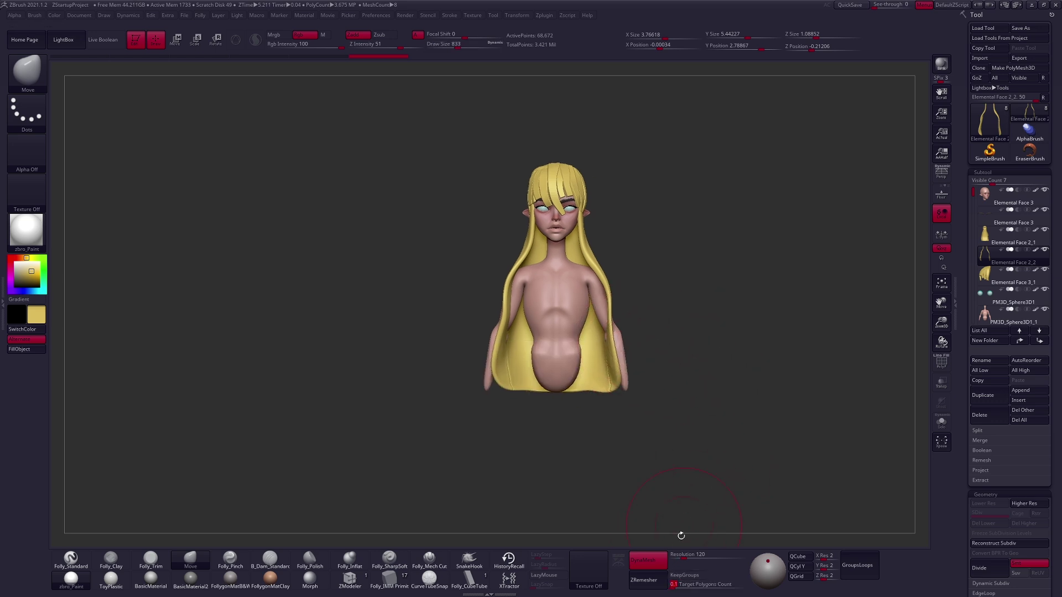
pyautogui.click(644, 581)
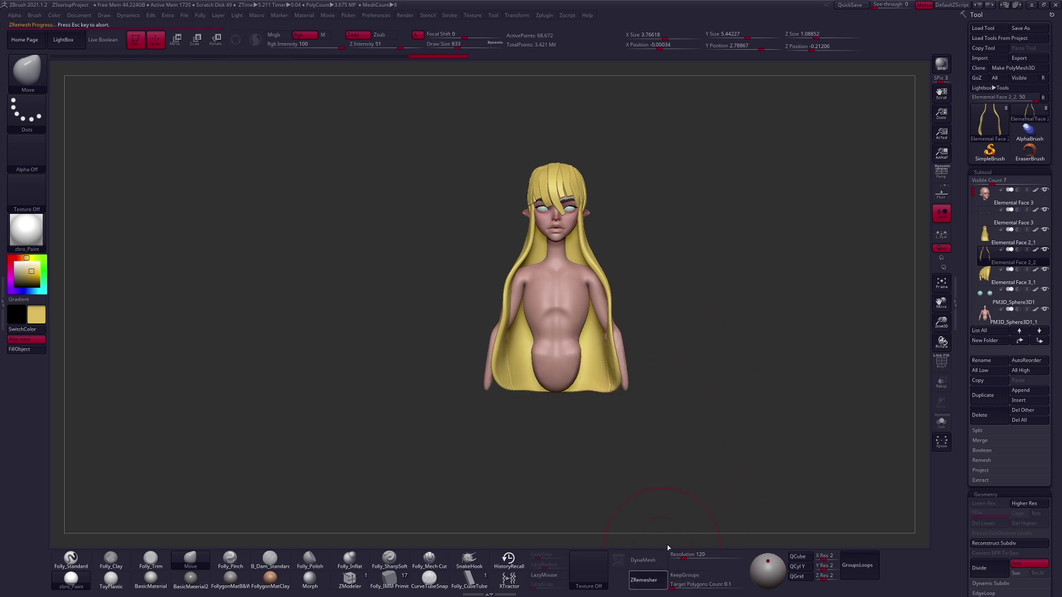
# Mask the upper part of the character's right side lock and rotate its lower part with the Transpose line to broaden it in profile.
pyautogui.moveTo(636, 498)
pyautogui.mouseDown(button='right')
pyautogui.moveTo(586, 431)
pyautogui.moveTo(538, 319)
pyautogui.moveTo(481, 313)
pyautogui.mouseUp(button='right')
pyautogui.moveTo(486, 263)
pyautogui.keyDown('ctrl'); pyautogui.mouseDown()
pyautogui.moveTo(459, 265)
pyautogui.moveTo(575, 420)
pyautogui.moveTo(606, 430)
pyautogui.mouseUp(); pyautogui.keyUp('ctrl')
pyautogui.press('r')
pyautogui.moveTo(547, 228); pyautogui.dragTo(484, 407)
pyautogui.moveTo(522, 322); pyautogui.dragTo(613, 235)
pyautogui.moveTo(592, 325); pyautogui.dragTo(558, 260, button='right')
pyautogui.press('q')
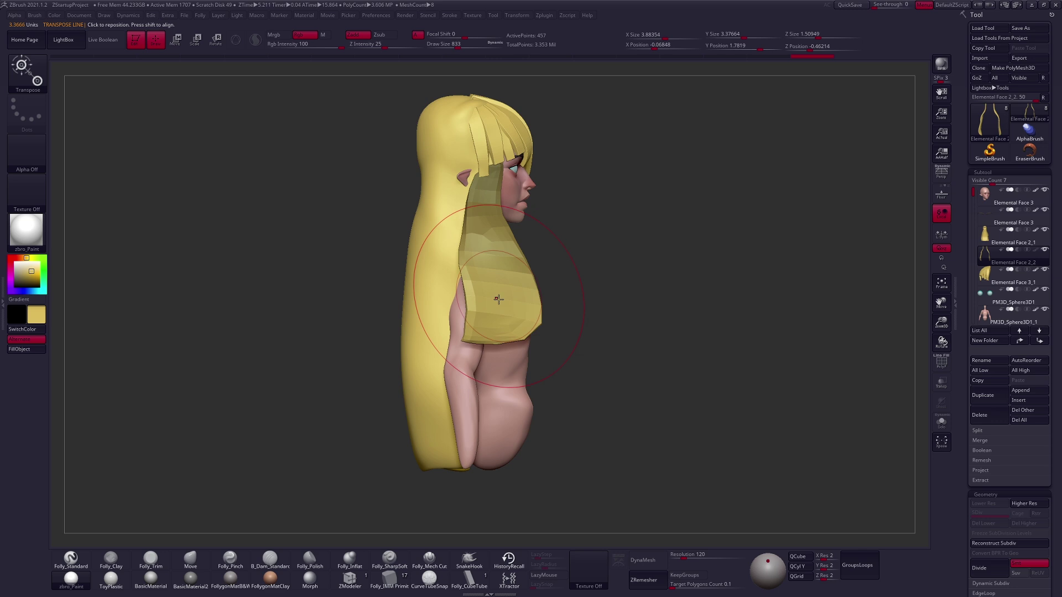
# Shape the character's right side lock around the upper arm with the Move brush and clear the mask.
pyautogui.press('b')
pyautogui.press('m')
pyautogui.press('v')
pyautogui.moveTo(525, 327); pyautogui.dragTo(520, 323)
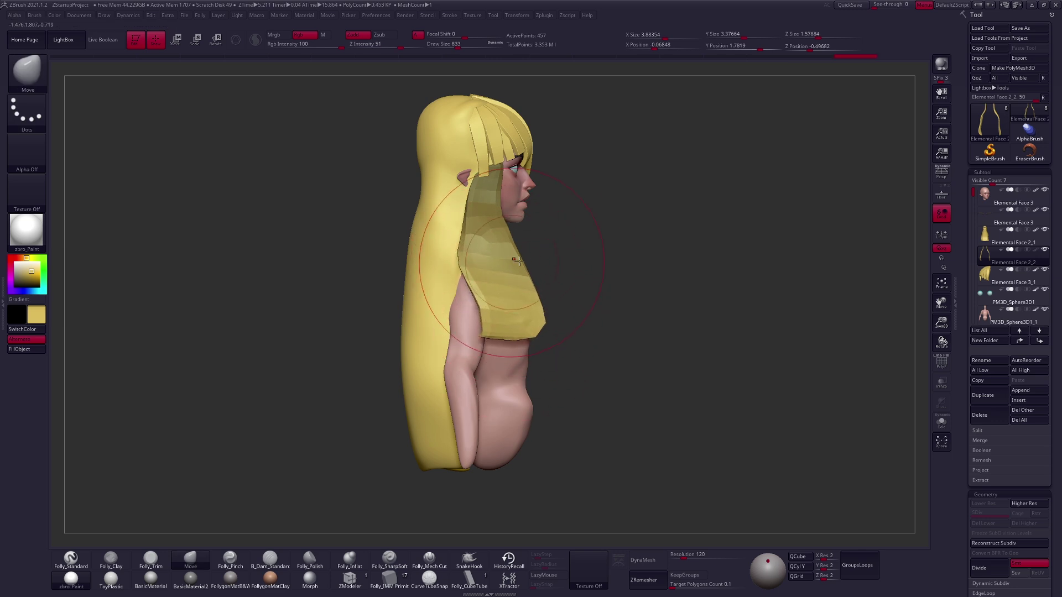
pyautogui.press('ctrl')
pyautogui.keyDown('ctrl'); pyautogui.moveTo(645, 260); pyautogui.dragTo(619, 265); pyautogui.keyUp('ctrl')
pyautogui.moveTo(481, 277); pyautogui.dragTo(529, 300)
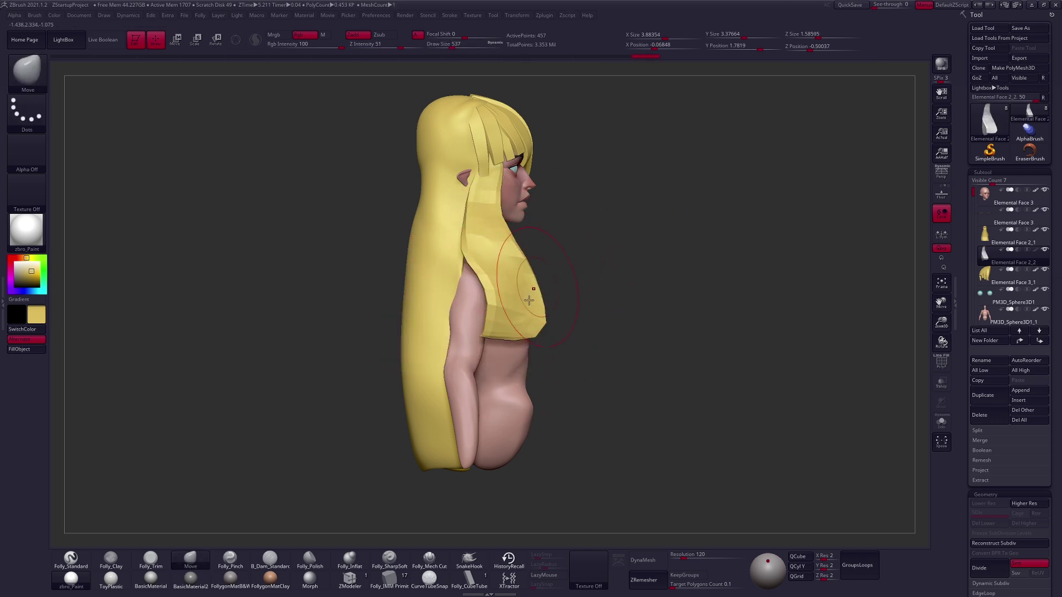
# Mask the upper part of the character's left side lock and rotate its lower part with the Transpose line.
pyautogui.moveTo(632, 397); pyautogui.dragTo(716, 419, button='right')
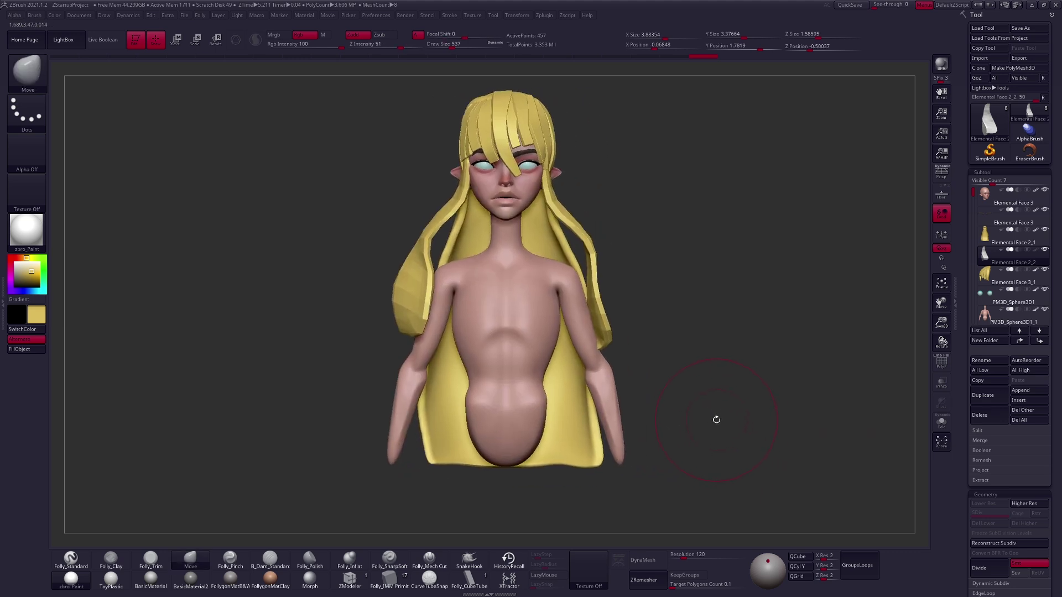
pyautogui.moveTo(628, 237)
pyautogui.keyDown('ctrl'); pyautogui.mouseDown()
pyautogui.moveTo(569, 384)
pyautogui.moveTo(558, 287)
pyautogui.mouseUp(); pyautogui.keyUp('ctrl')
pyautogui.press('r')
pyautogui.moveTo(596, 253)
pyautogui.mouseDown()
pyautogui.moveTo(635, 355)
pyautogui.moveTo(661, 487)
pyautogui.mouseUp()
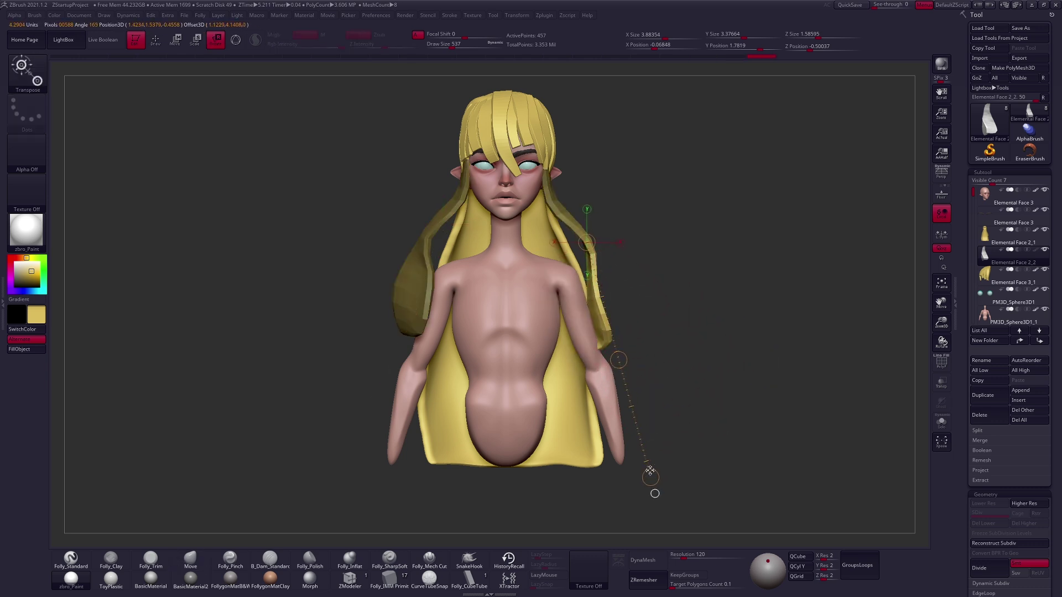
pyautogui.keyDown('shift'); pyautogui.moveTo(654, 489); pyautogui.dragTo(603, 332, button='right'); pyautogui.keyUp('shift')
pyautogui.moveTo(595, 353); pyautogui.dragTo(609, 309)
pyautogui.press('q')
# Reshape the rotated left side lock with the Move brush at draw size 482.
pyautogui.press('b')
pyautogui.press('m')
pyautogui.press('v')
pyautogui.press('space')
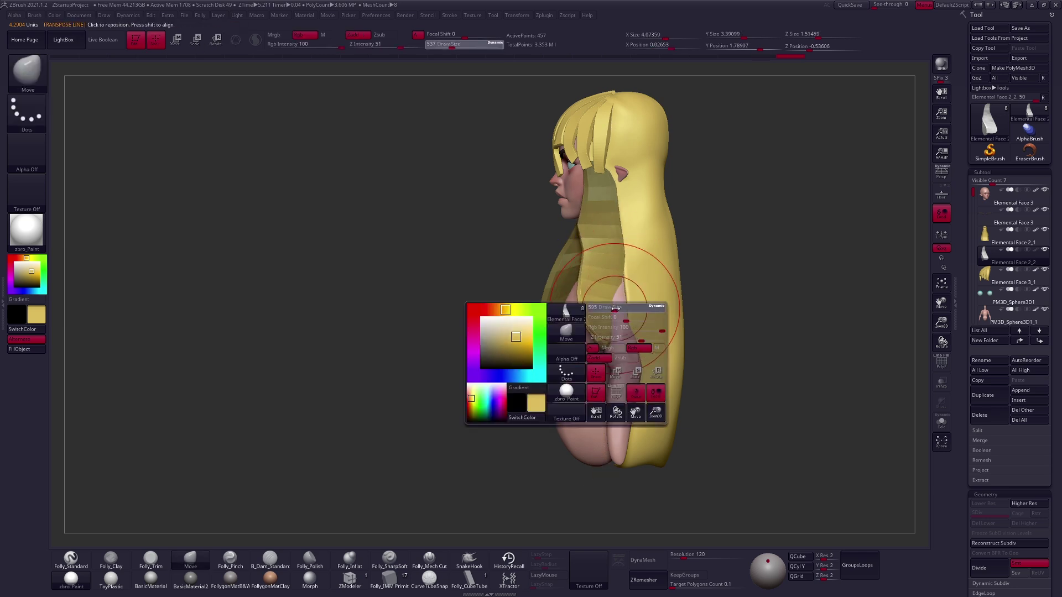
pyautogui.hotkey('alt', 's')
pyautogui.hotkey('alt', 's')
pyautogui.moveTo(618, 304)
pyautogui.keyDown('shift'); pyautogui.mouseDown(button='right')
pyautogui.moveTo(708, 363)
pyautogui.moveTo(695, 372)
pyautogui.moveTo(656, 290)
pyautogui.mouseUp(button='right'); pyautogui.keyUp('shift')
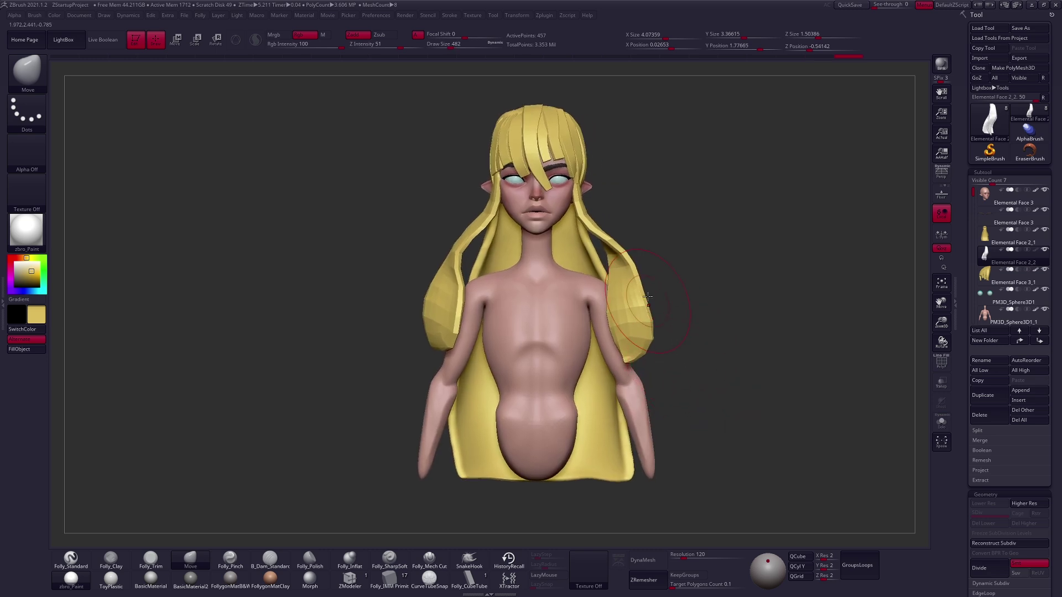
# Pull the broad end of the character's left side lock inward at draw size 447 and clear the mask.
pyautogui.press('ctrl')
pyautogui.moveTo(653, 284)
pyautogui.keyDown('ctrl'); pyautogui.mouseDown()
pyautogui.moveTo(586, 377)
pyautogui.moveTo(725, 357)
pyautogui.mouseUp(); pyautogui.keyUp('ctrl')
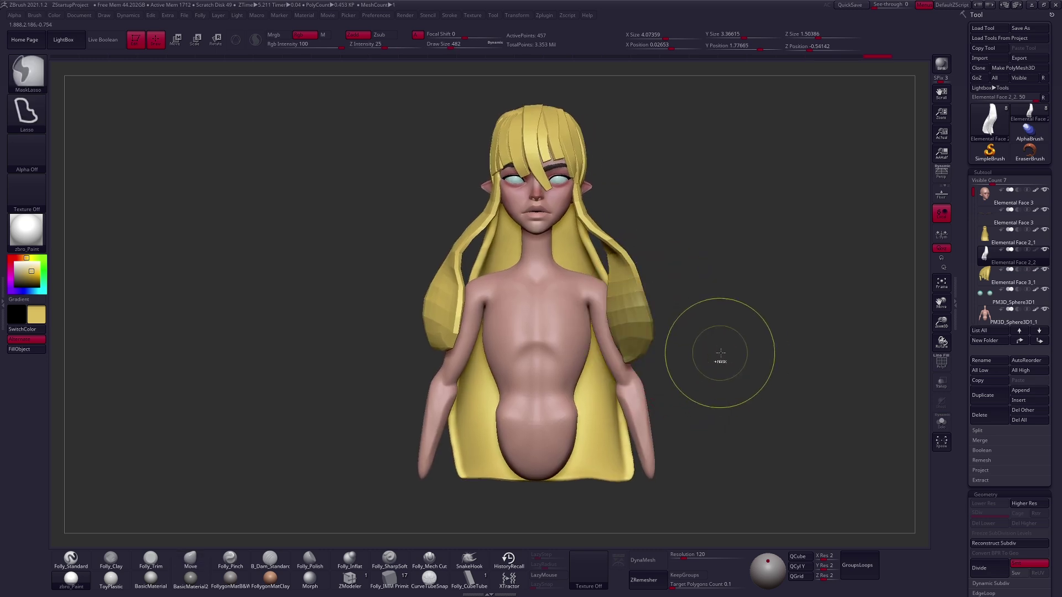
pyautogui.keyDown('ctrl'); pyautogui.click(725, 364); pyautogui.keyUp('ctrl')
pyautogui.press('space')
pyautogui.moveTo(622, 310); pyautogui.dragTo(580, 311)
pyautogui.press('space')
pyautogui.keyDown('ctrl'); pyautogui.moveTo(652, 304); pyautogui.dragTo(681, 376); pyautogui.keyUp('ctrl')
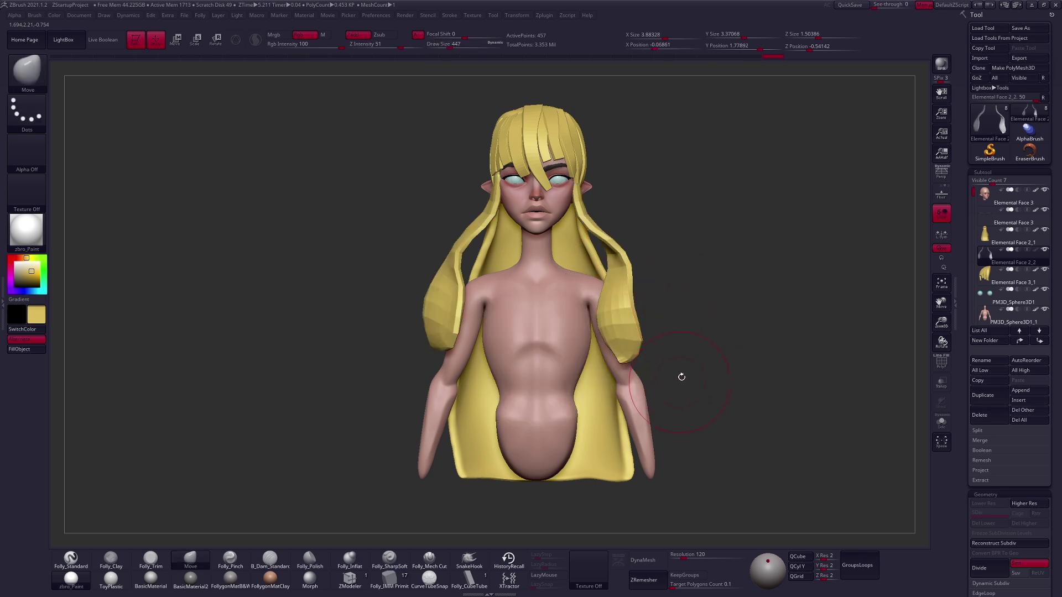
# Isolate the side locks, mask the right lock, rotate its lower end inward with Transpose, then show the whole character and clear the mask.
pyautogui.hotkey('alt', 's')
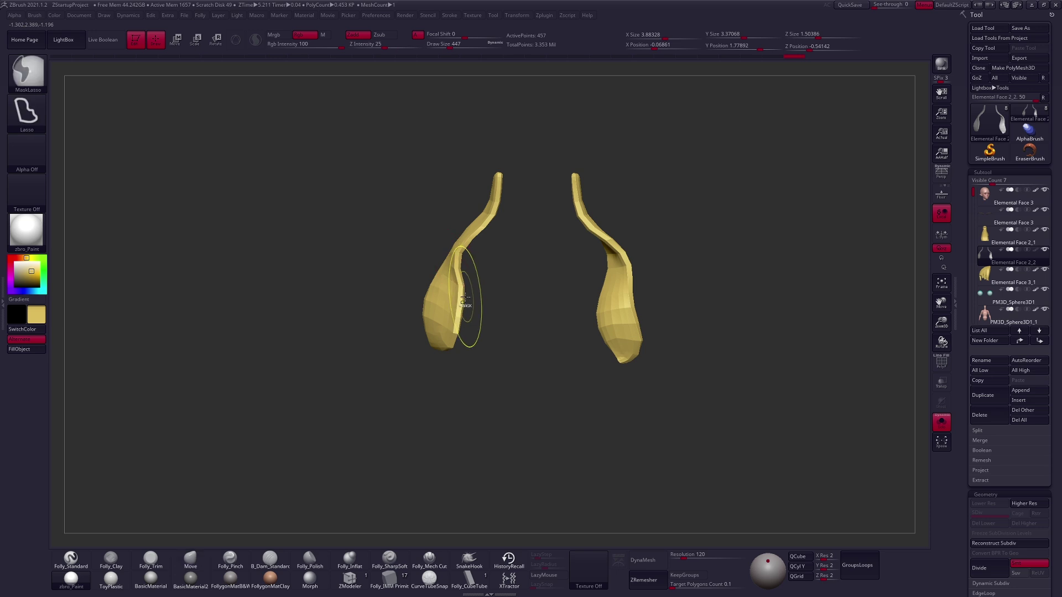
pyautogui.moveTo(433, 276)
pyautogui.keyDown('ctrl'); pyautogui.mouseDown()
pyautogui.moveTo(383, 323)
pyautogui.moveTo(449, 389)
pyautogui.moveTo(425, 394)
pyautogui.mouseUp(); pyautogui.keyUp('ctrl')
pyautogui.keyDown('ctrl'); pyautogui.click(576, 415); pyautogui.keyUp('ctrl')
pyautogui.press('r')
pyautogui.hotkey('alt', 's')
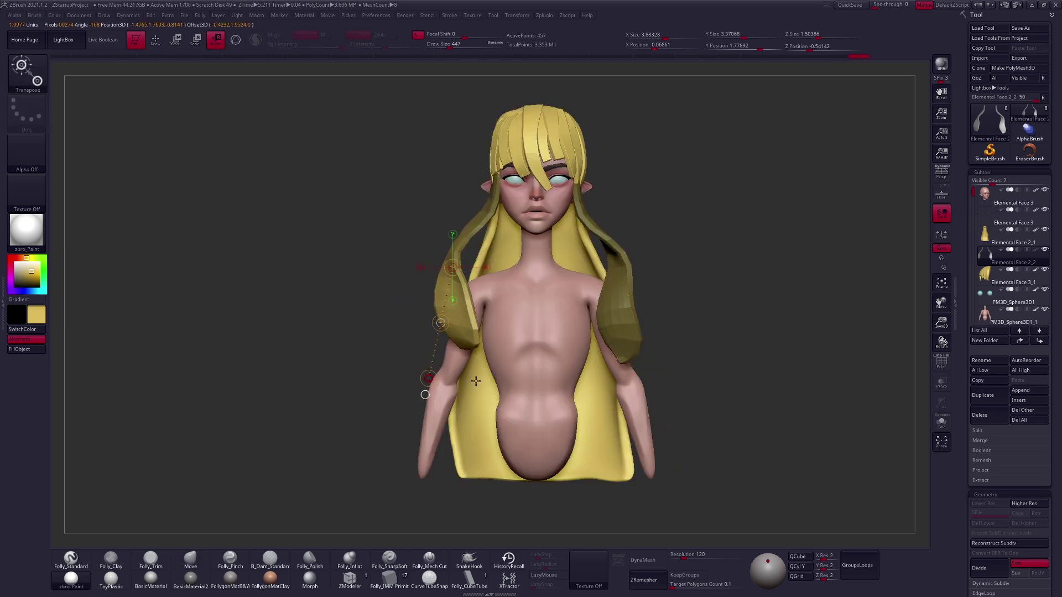
pyautogui.press('b')
pyautogui.press('m')
pyautogui.press('v')
pyautogui.keyDown('ctrl'); pyautogui.click(674, 360); pyautogui.keyUp('ctrl')
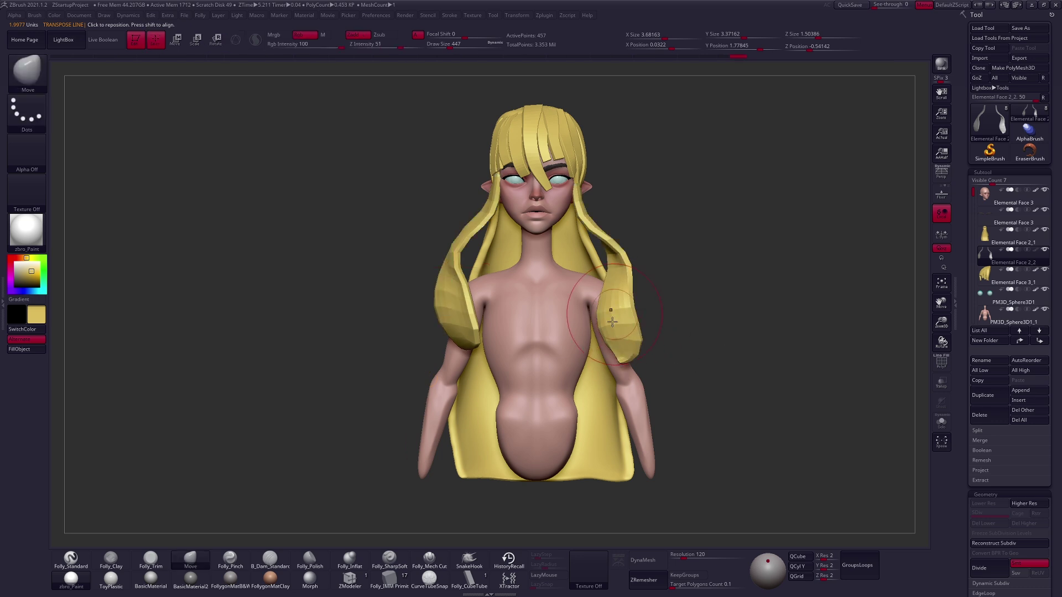
# Refine the outline of the side locks' lower ends from a three-quarter view with the Move brush.
pyautogui.moveTo(658, 365); pyautogui.dragTo(664, 363)
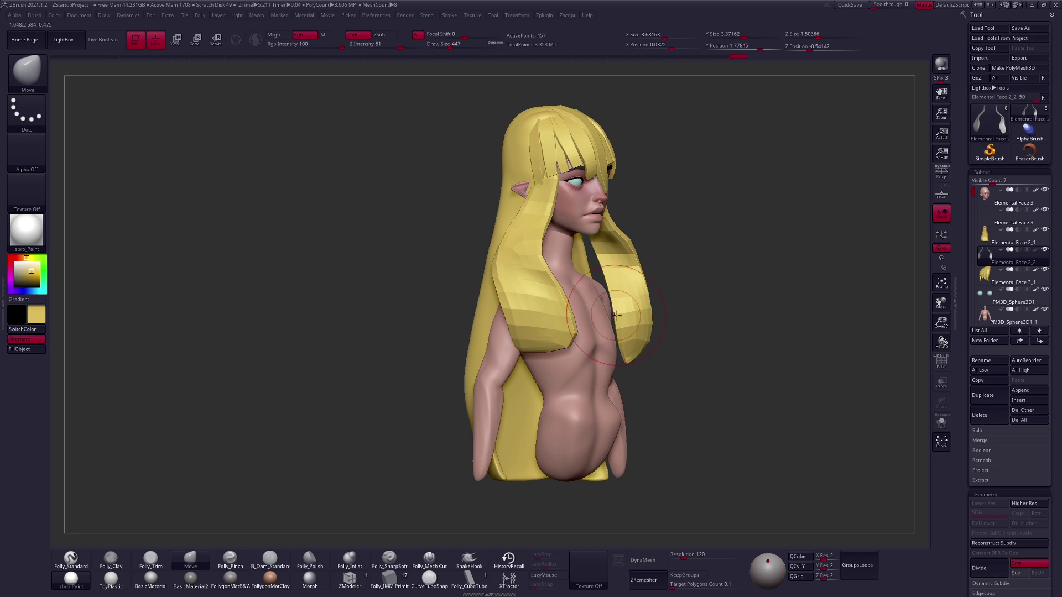
pyautogui.moveTo(641, 312); pyautogui.dragTo(627, 336)
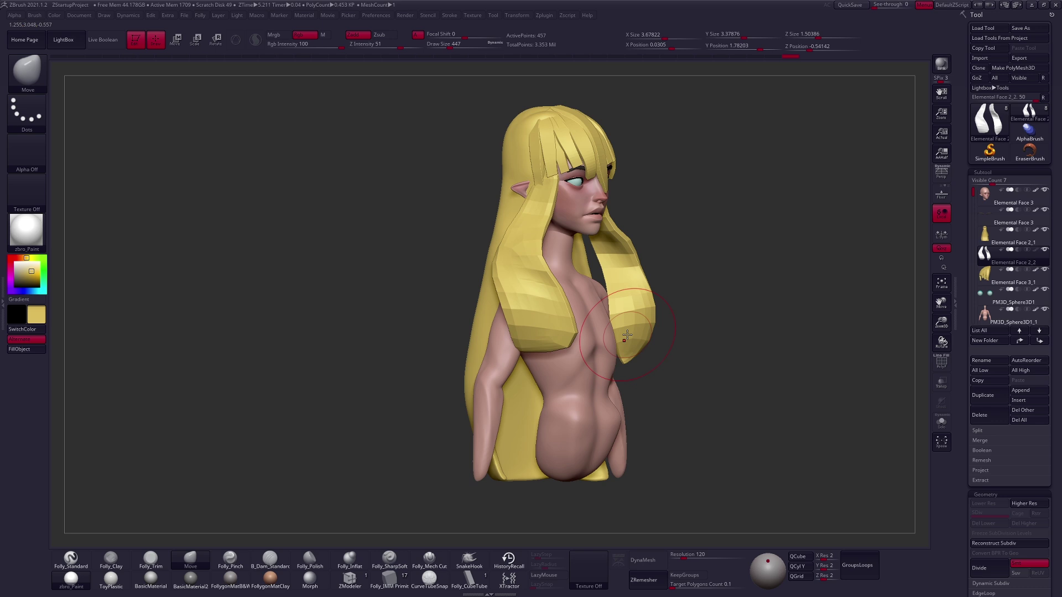
pyautogui.moveTo(712, 362); pyautogui.dragTo(608, 326)
pyautogui.press('space')
pyautogui.moveTo(575, 193); pyautogui.dragTo(559, 194)
pyautogui.moveTo(636, 257)
pyautogui.mouseDown()
pyautogui.moveTo(582, 255)
pyautogui.moveTo(536, 193)
pyautogui.moveTo(593, 208)
pyautogui.mouseUp()
# Isolate the side locks, mask all but their top ends, shift those with the Transpose move line and show the whole character.
pyautogui.hotkey('ctrl', 'shift', 's')
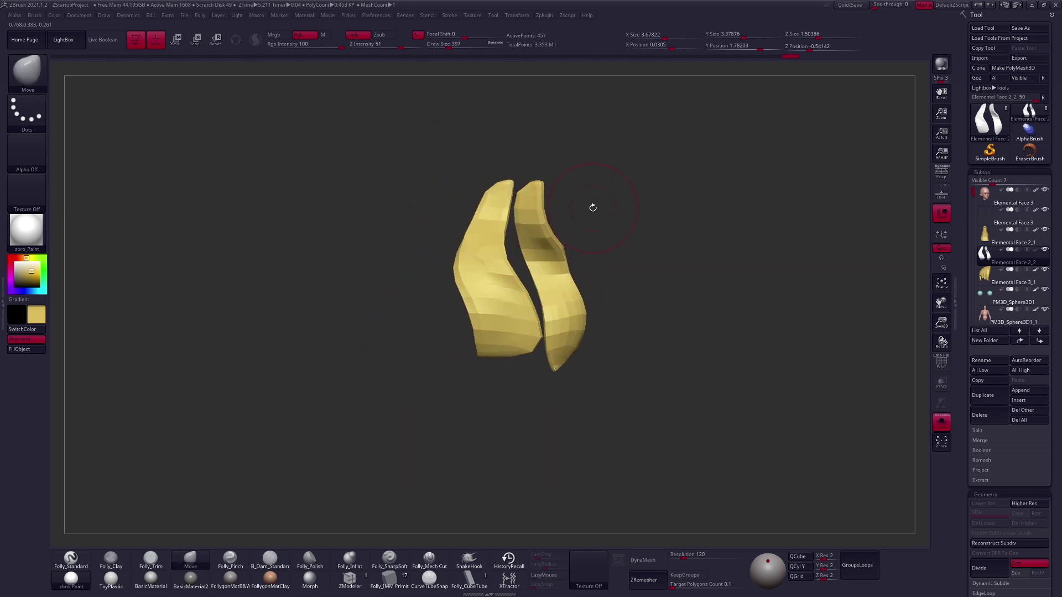
pyautogui.moveTo(494, 334); pyautogui.dragTo(537, 270)
pyautogui.press('ctrl')
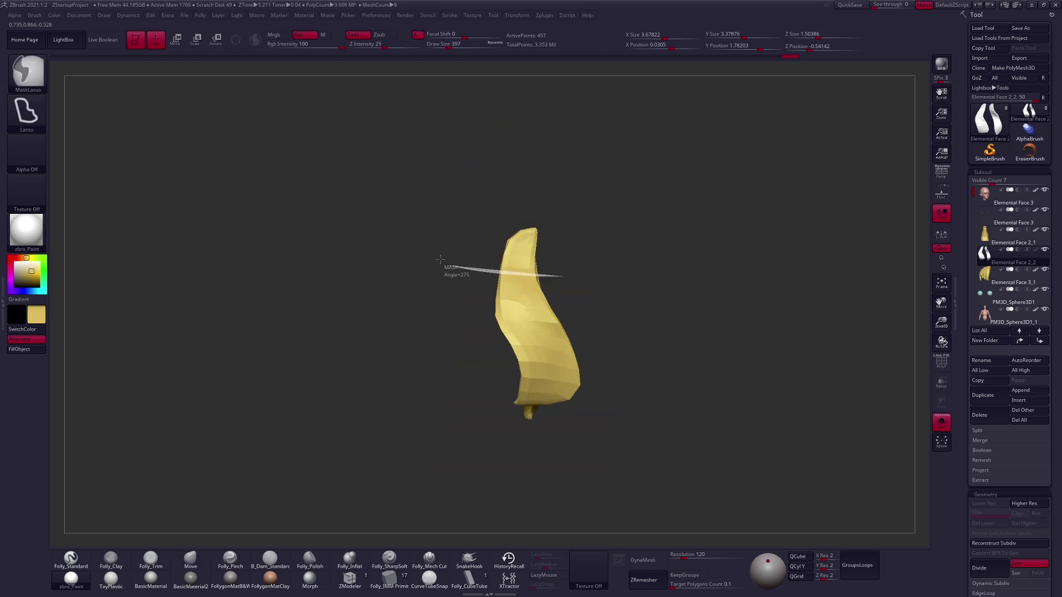
pyautogui.keyDown('ctrl'); pyautogui.moveTo(441, 260); pyautogui.dragTo(632, 199); pyautogui.keyUp('ctrl')
pyautogui.press('w')
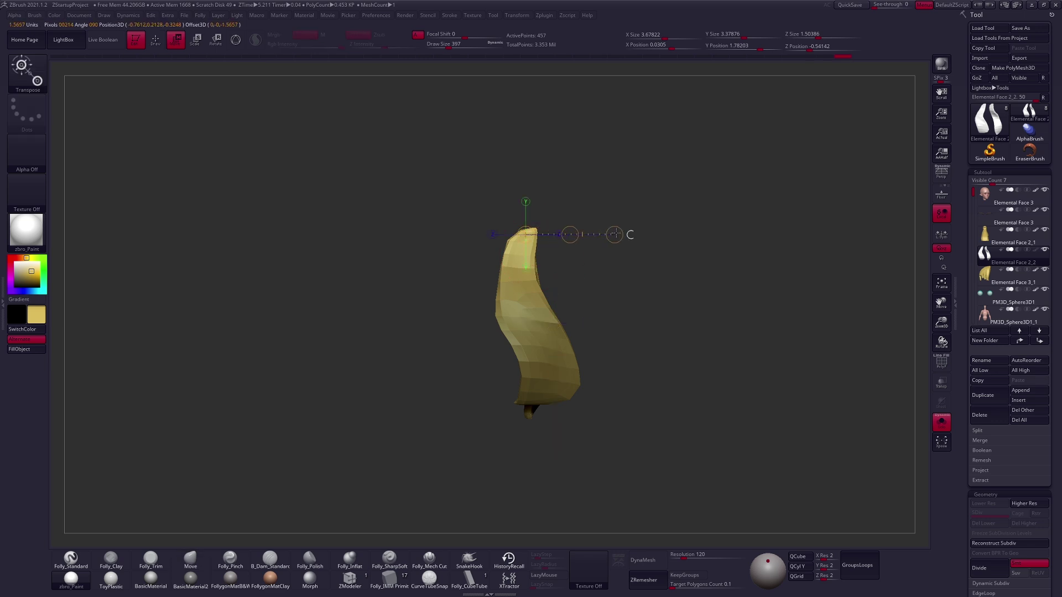
pyautogui.hotkey('alt', 's')
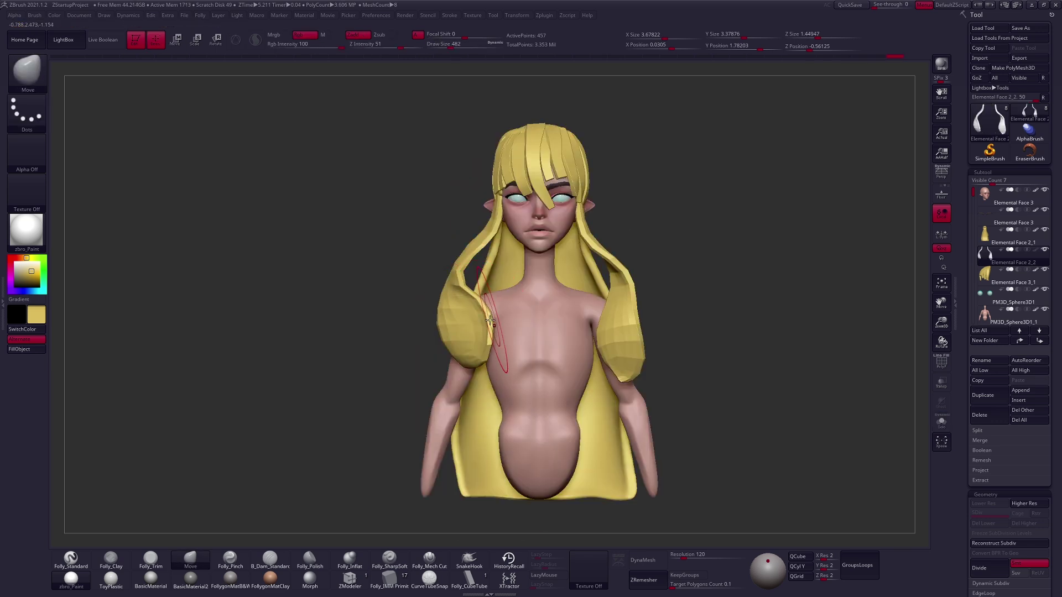
# Pull the lower ends of both side locks fuller around the shoulders with the Move brush at draw size 482.
pyautogui.moveTo(452, 284)
pyautogui.mouseDown()
pyautogui.moveTo(443, 301)
pyautogui.moveTo(503, 331)
pyautogui.mouseUp()
pyautogui.moveTo(614, 328)
pyautogui.mouseDown()
pyautogui.moveTo(620, 347)
pyautogui.moveTo(763, 343)
pyautogui.moveTo(609, 332)
pyautogui.mouseUp()
pyautogui.hotkey('alt', 's')
# Mask all but the lower part of the character's left side lock and rotate that part inward with Transpose.
pyautogui.moveTo(579, 298)
pyautogui.keyDown('ctrl'); pyautogui.mouseDown()
pyautogui.moveTo(612, 415)
pyautogui.moveTo(663, 310)
pyautogui.mouseUp(); pyautogui.keyUp('ctrl')
pyautogui.press('r')
pyautogui.moveTo(630, 268); pyautogui.dragTo(630, 452)
pyautogui.hotkey('alt', 's')
pyautogui.moveTo(634, 334)
pyautogui.mouseDown()
pyautogui.moveTo(633, 229)
pyautogui.moveTo(636, 321)
pyautogui.mouseUp()
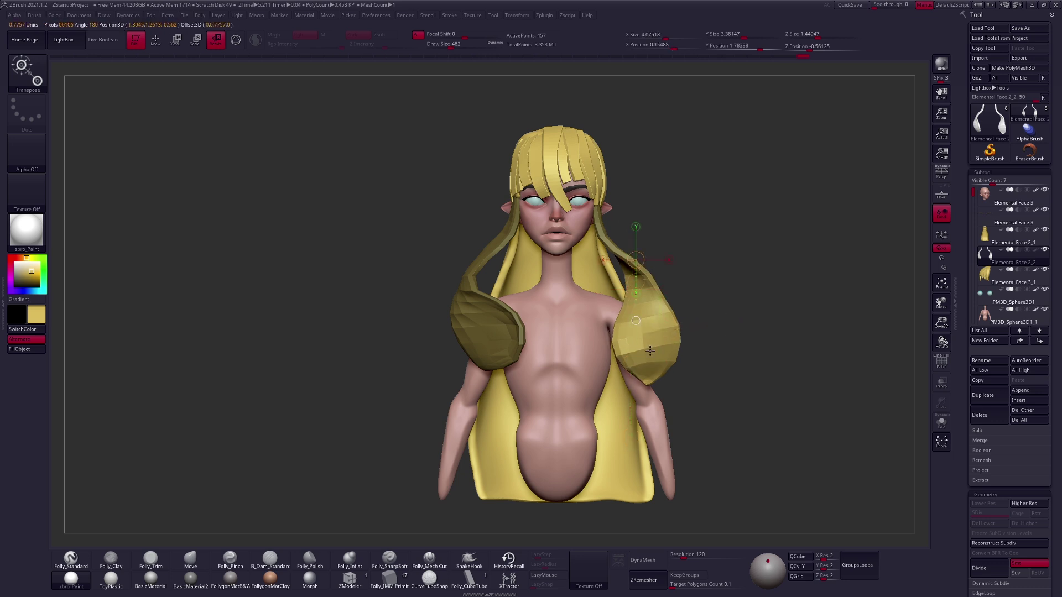
pyautogui.moveTo(641, 404); pyautogui.dragTo(598, 433)
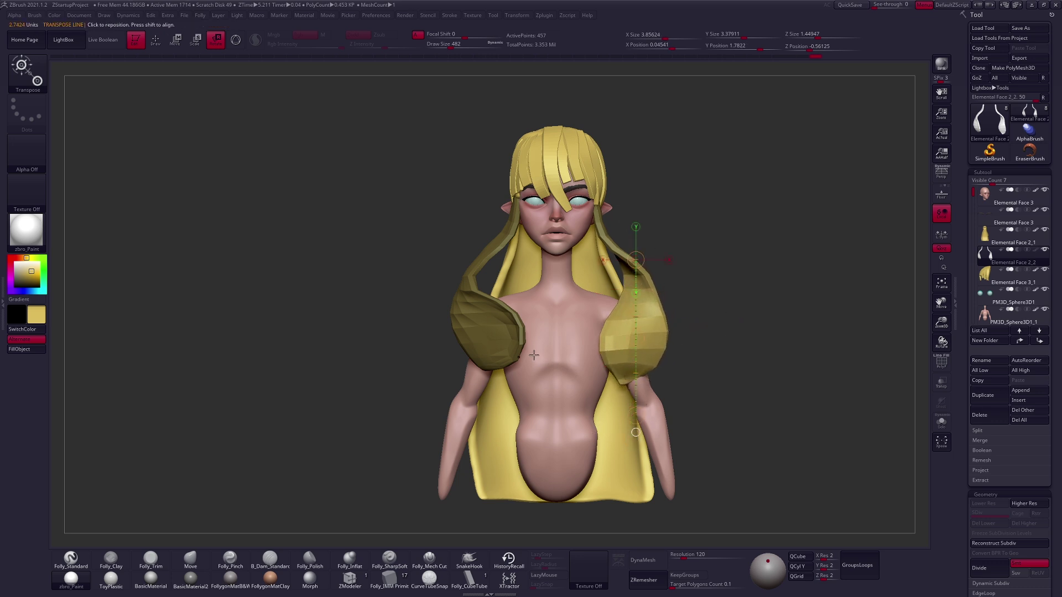
# Clear the mask and nudge the character's left side lock inward with the Move brush at draw size 677.
pyautogui.press('b')
pyautogui.press('m')
pyautogui.press('v')
pyautogui.keyDown('ctrl'); pyautogui.moveTo(712, 374); pyautogui.dragTo(719, 387); pyautogui.keyUp('ctrl')
pyautogui.press('space')
pyautogui.moveTo(641, 275); pyautogui.dragTo(637, 275)
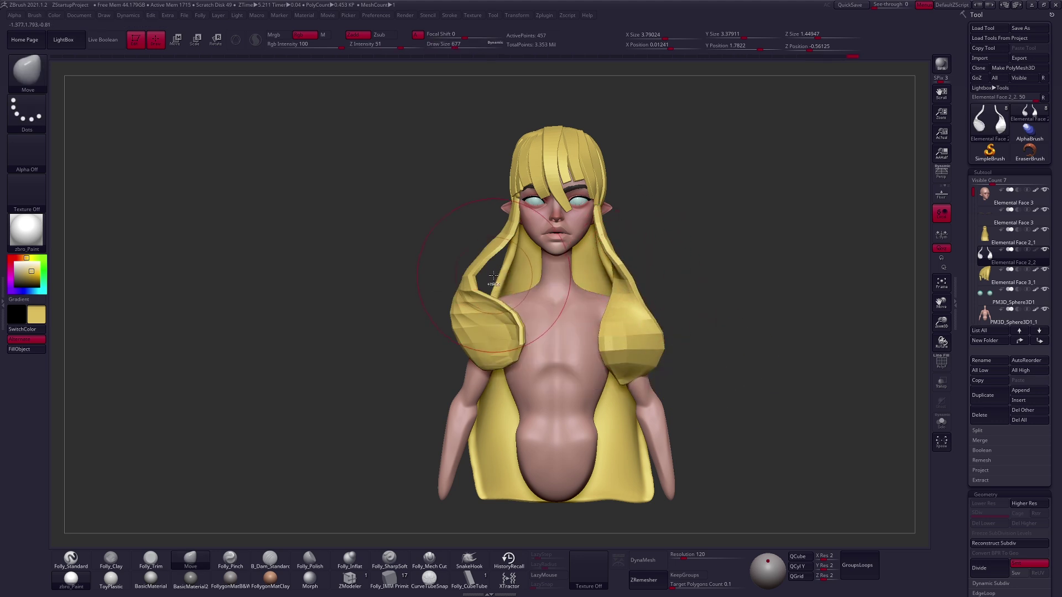
# Mask the top of the character's right side lock, rotate its lower part inward across the chest, clear the mask and reactivate the Move brush.
pyautogui.moveTo(494, 275)
pyautogui.keyDown('ctrl'); pyautogui.mouseDown()
pyautogui.moveTo(437, 387)
pyautogui.moveTo(500, 288)
pyautogui.moveTo(420, 386)
pyautogui.moveTo(465, 391)
pyautogui.moveTo(473, 332)
pyautogui.mouseUp(); pyautogui.keyUp('ctrl')
pyautogui.press('r')
pyautogui.press('q')
pyautogui.press('ctrl')
pyautogui.keyDown('ctrl'); pyautogui.moveTo(464, 282); pyautogui.dragTo(453, 310); pyautogui.keyUp('ctrl')
pyautogui.press('b')
pyautogui.press('m')
pyautogui.press('v')
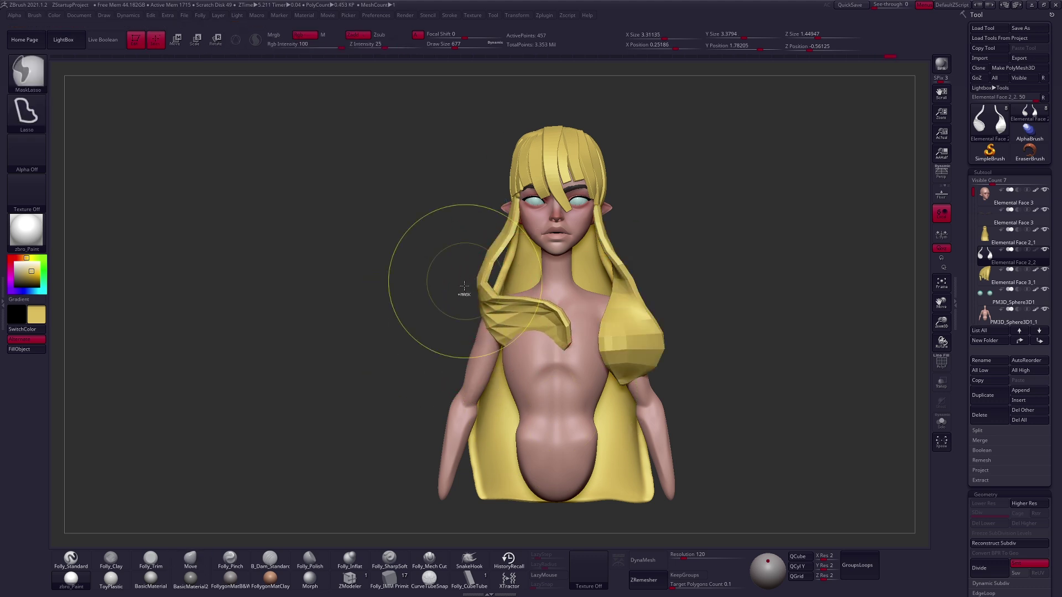
# Isolate the side locks, slim the right lock's lower end with the Move brush at draw size 556 and smooth it.
pyautogui.hotkey('alt', 's')
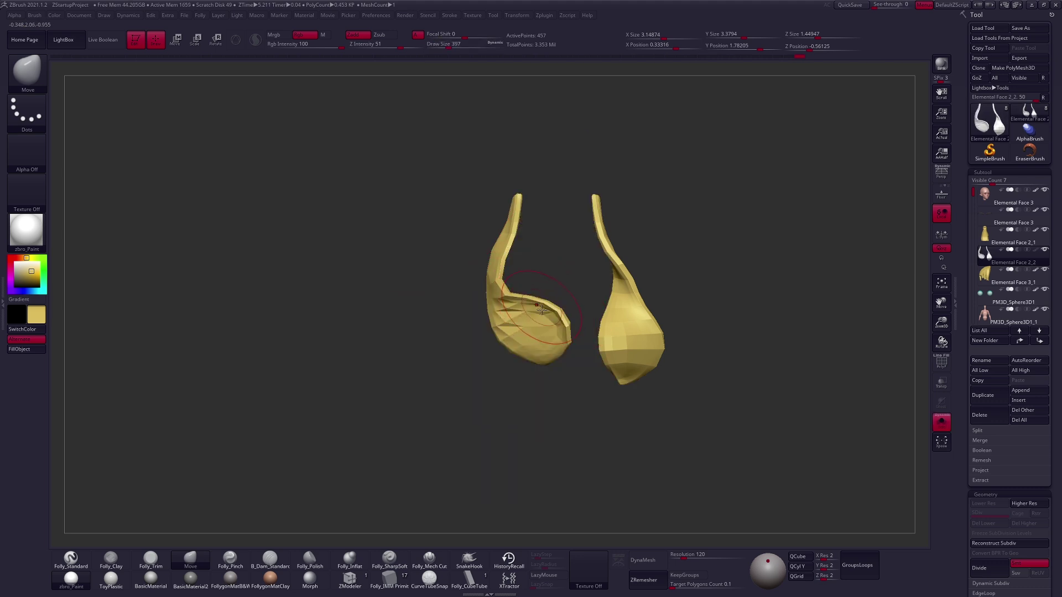
pyautogui.moveTo(534, 322); pyautogui.dragTo(571, 327)
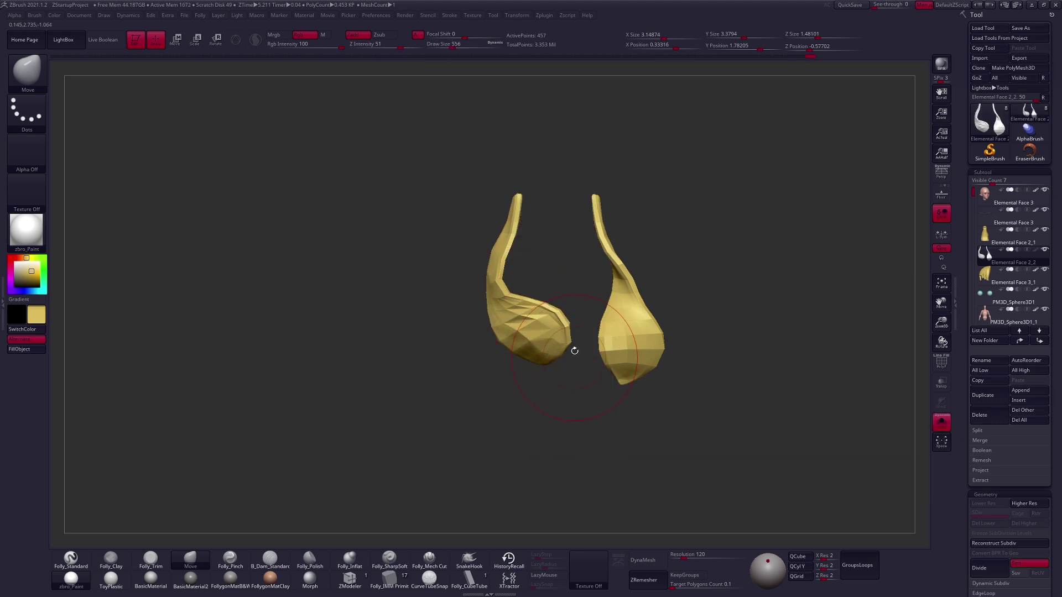
pyautogui.press('shift')
pyautogui.keyDown('shift'); pyautogui.moveTo(542, 339); pyautogui.dragTo(549, 328); pyautogui.keyUp('shift')
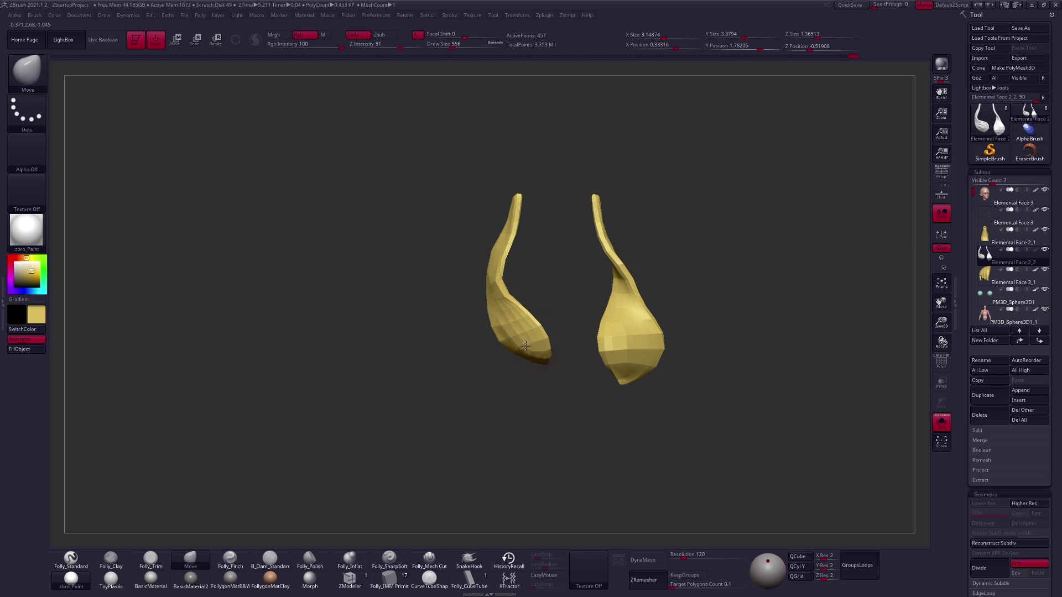
pyautogui.hotkey('ctrl', 'shift', 's')
# Shape the tip of the character's right side lock over the chest with the Move brush at draw size 615.
pyautogui.moveTo(680, 421)
pyautogui.keyDown('shift'); pyautogui.mouseDown()
pyautogui.moveTo(646, 322)
pyautogui.moveTo(672, 332)
pyautogui.moveTo(695, 366)
pyautogui.moveTo(643, 386)
pyautogui.moveTo(647, 372)
pyautogui.mouseUp(); pyautogui.keyUp('shift')
pyautogui.rightClick(647, 322)
pyautogui.hotkey('ctrl', 'shift', 's')
pyautogui.hotkey('ctrl', 'shift', 's')
pyautogui.rightClick(643, 366)
pyautogui.moveTo(580, 243)
pyautogui.mouseDown(button='right')
pyautogui.moveTo(575, 274)
pyautogui.moveTo(589, 260)
pyautogui.mouseUp(button='right')
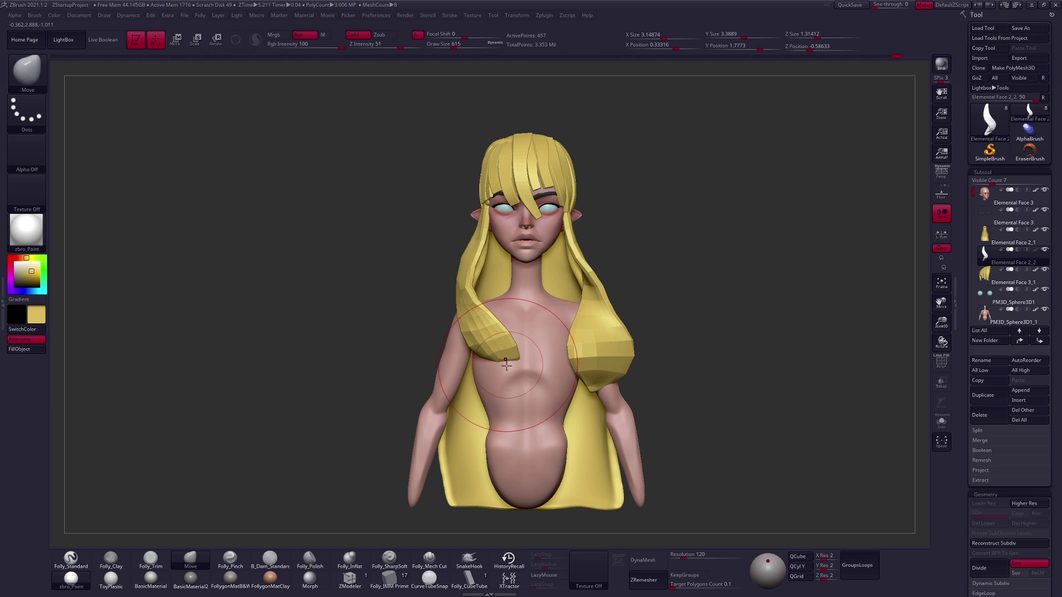
# Rotate the lower ends of the side locks over the chest with the Transpose line.
pyautogui.moveTo(506, 365); pyautogui.dragTo(540, 348, button='right')
pyautogui.press('r')
pyautogui.moveTo(472, 392); pyautogui.dragTo(567, 334)
pyautogui.moveTo(624, 380); pyautogui.dragTo(682, 270)
pyautogui.moveTo(532, 402); pyautogui.dragTo(581, 396, button='right')
# Bend the side locks' lower ends into curled, pointed tips with the Move brush, reducing the draw size to 265.
pyautogui.press('b')
pyautogui.press('m')
pyautogui.press('v')
pyautogui.moveTo(555, 337); pyautogui.dragTo(525, 249, button='right')
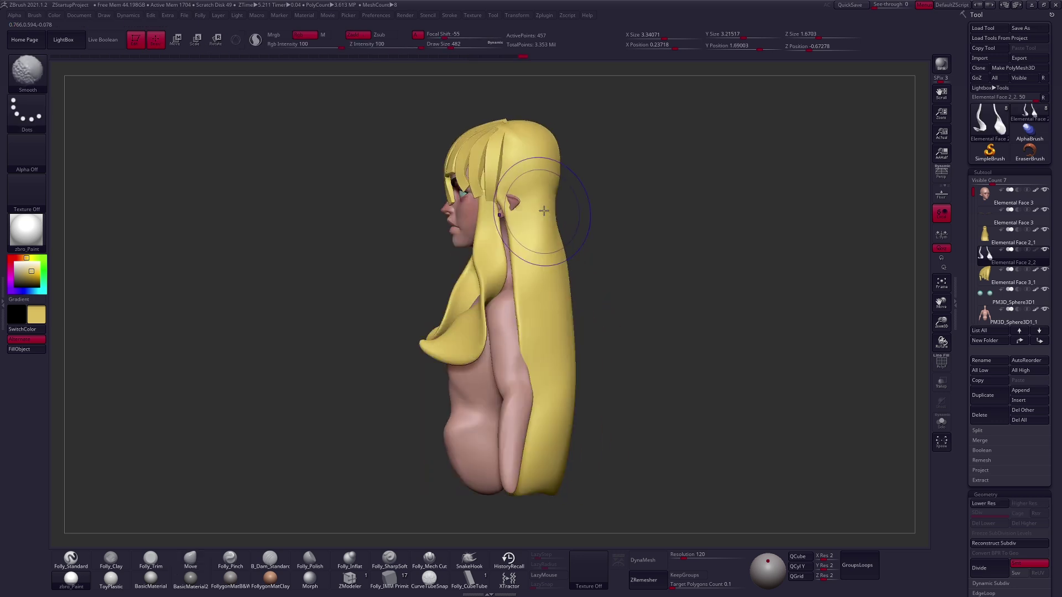
pyautogui.moveTo(514, 187)
pyautogui.mouseDown(button='right')
pyautogui.moveTo(641, 319)
pyautogui.moveTo(520, 398)
pyautogui.mouseUp(button='right')
pyautogui.press('space')
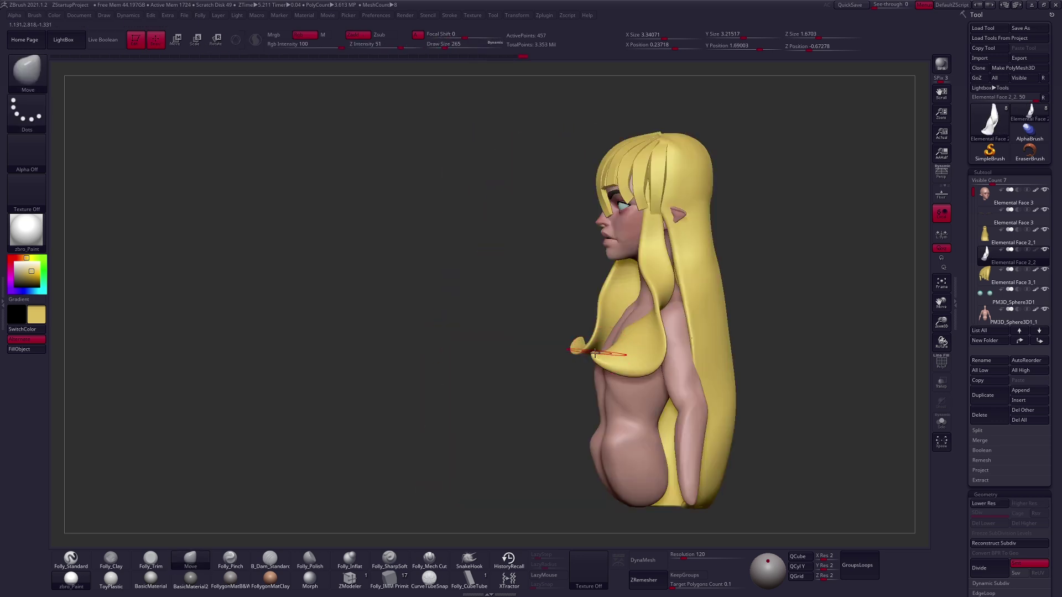
pyautogui.moveTo(618, 353); pyautogui.dragTo(503, 331, button='right')
# Refine the curled side locks with the Move brush, working partly in isolation, and subdivide them to level 4.
pyautogui.hotkey('ctrl', 'shift', 'alt', 's')
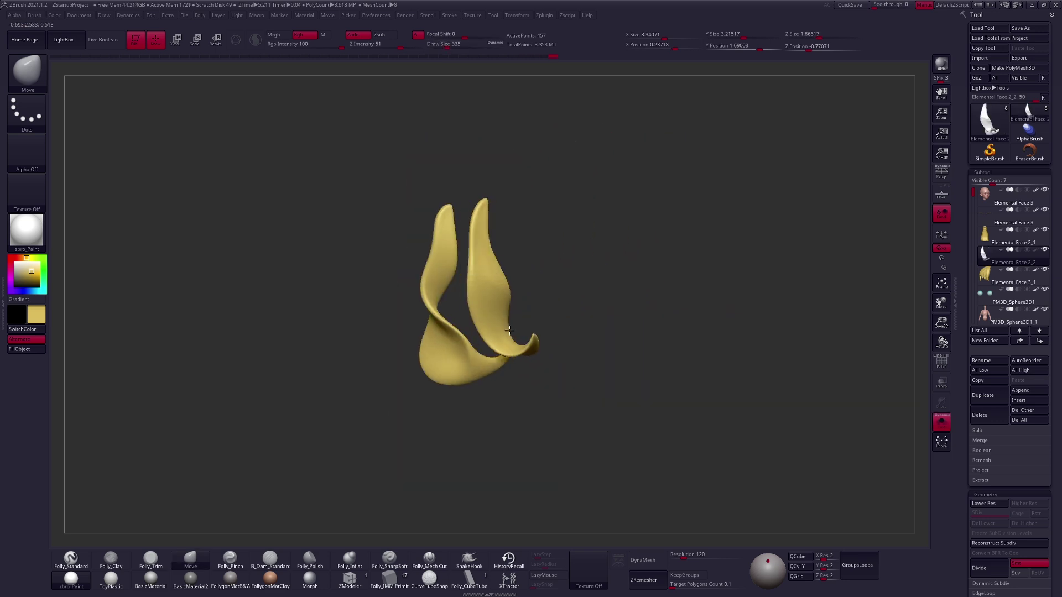
pyautogui.hotkey('ctrl', 'shift', 'alt', 's')
pyautogui.moveTo(628, 360)
pyautogui.mouseDown(button='right')
pyautogui.moveTo(653, 378)
pyautogui.moveTo(706, 377)
pyautogui.mouseUp(button='right')
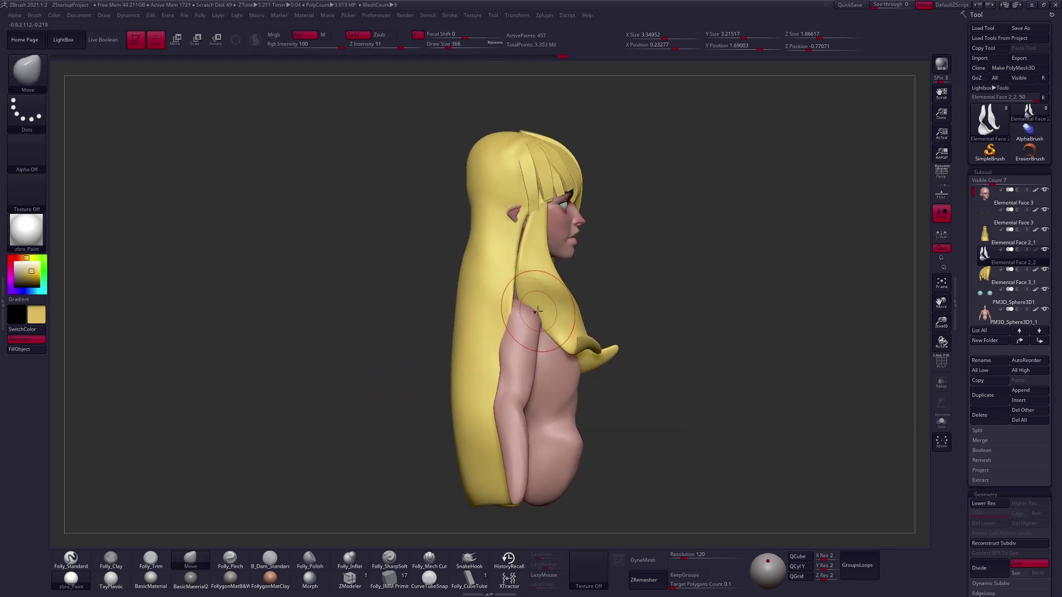
pyautogui.hotkey('ctrl', 'shift', 'alt', 's')
pyautogui.moveTo(537, 311); pyautogui.dragTo(560, 319, button='right')
pyautogui.hotkey('ctrl', 'shift', 'alt', 's')
pyautogui.moveTo(544, 238)
pyautogui.mouseDown(button='right')
pyautogui.moveTo(519, 256)
pyautogui.moveTo(617, 360)
pyautogui.moveTo(581, 349)
pyautogui.moveTo(596, 327)
pyautogui.moveTo(623, 391)
pyautogui.mouseUp(button='right')
pyautogui.press('ctrl')
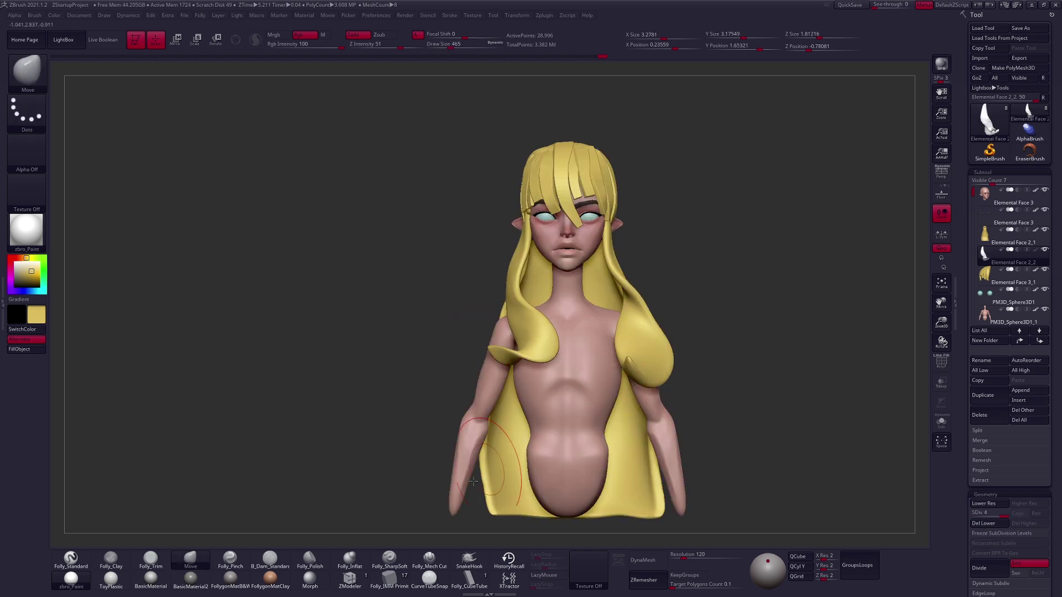
# Pick the Folly_SharpSoft brush, isolate the side locks, subdivide them to level 5 and start carving strand grooves.
pyautogui.click(403, 551)
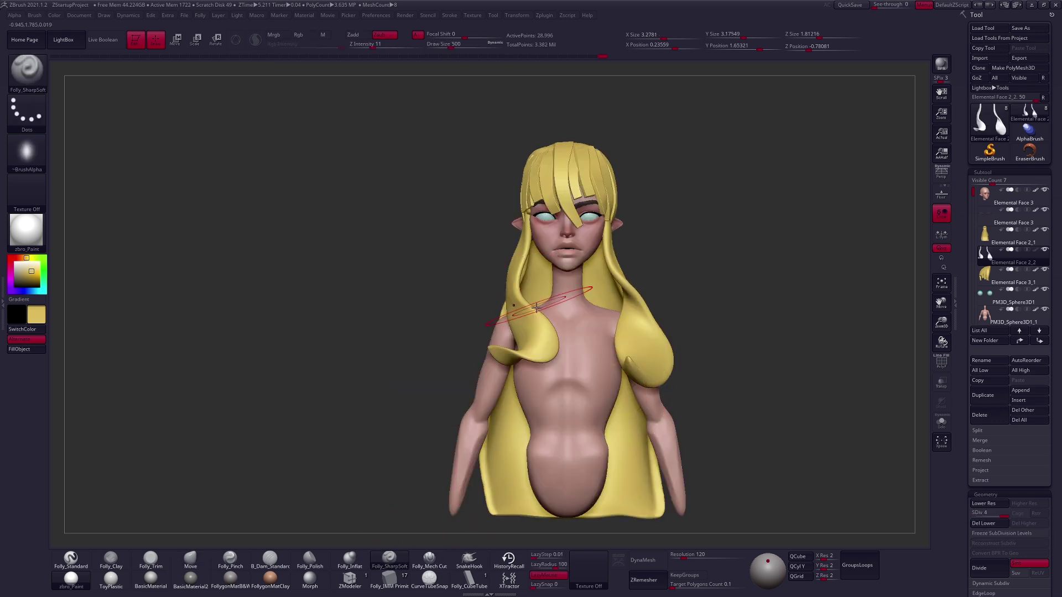
pyautogui.hotkey('ctrl', 'shift', 's')
pyautogui.moveTo(546, 310)
pyautogui.mouseDown(button='right')
pyautogui.moveTo(561, 275)
pyautogui.moveTo(564, 301)
pyautogui.mouseUp(button='right')
pyautogui.hotkey('ctrl', 'd')
pyautogui.moveTo(521, 159)
pyautogui.mouseDown()
pyautogui.moveTo(514, 262)
pyautogui.moveTo(559, 321)
pyautogui.mouseUp()
# Carve long strand grooves along the isolated side locks with the Folly_SharpSoft brush at subdivision level 5, using a draw size of 447.
pyautogui.moveTo(596, 395)
pyautogui.mouseDown(button='right')
pyautogui.moveTo(620, 420)
pyautogui.moveTo(668, 334)
pyautogui.moveTo(645, 237)
pyautogui.moveTo(631, 311)
pyautogui.moveTo(647, 270)
pyautogui.moveTo(635, 285)
pyautogui.moveTo(652, 303)
pyautogui.mouseUp(button='right')
pyautogui.moveTo(652, 303)
pyautogui.mouseDown()
pyautogui.moveTo(542, 335)
pyautogui.moveTo(518, 404)
pyautogui.mouseUp()
pyautogui.moveTo(690, 318)
pyautogui.mouseDown(button='right')
pyautogui.moveTo(676, 355)
pyautogui.moveTo(686, 332)
pyautogui.moveTo(609, 374)
pyautogui.moveTo(522, 341)
pyautogui.mouseUp(button='right')
pyautogui.moveTo(587, 399)
pyautogui.mouseDown(button='right')
pyautogui.moveTo(523, 348)
pyautogui.moveTo(488, 363)
pyautogui.mouseUp(button='right')
pyautogui.moveTo(585, 293); pyautogui.dragTo(593, 169, button='right')
pyautogui.moveTo(589, 230); pyautogui.dragTo(600, 205, button='right')
pyautogui.moveTo(582, 308)
pyautogui.mouseDown(button='right')
pyautogui.moveTo(540, 303)
pyautogui.moveTo(597, 332)
pyautogui.moveTo(562, 280)
pyautogui.moveTo(610, 391)
pyautogui.moveTo(600, 386)
pyautogui.mouseUp(button='right')
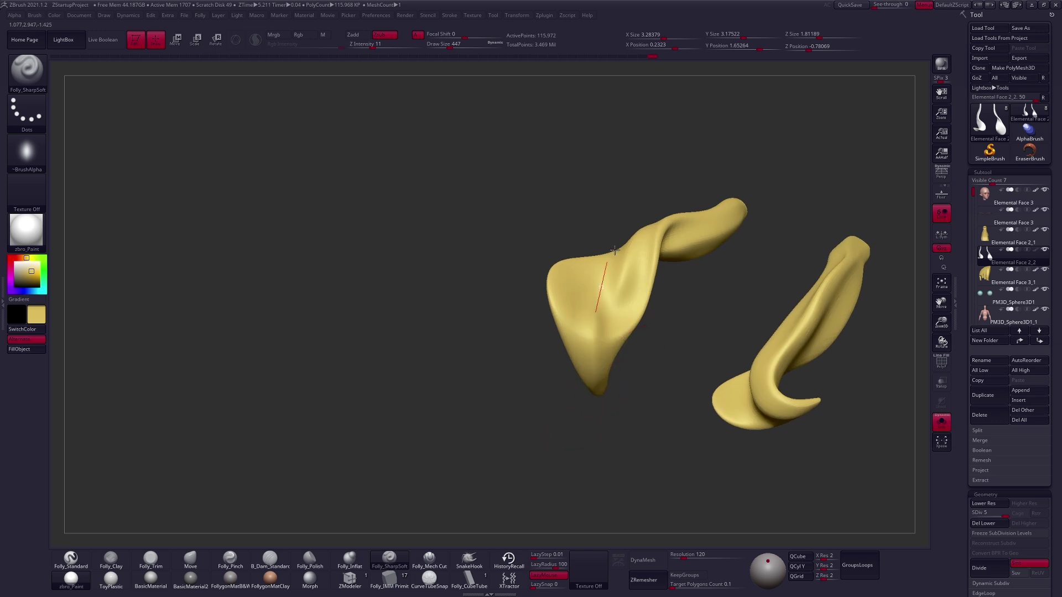
pyautogui.moveTo(606, 306); pyautogui.dragTo(602, 296, button='right')
# Deepen the folds and grooves around the side locks' curled lower ends, reducing the draw size to 397 and 335.
pyautogui.press('space')
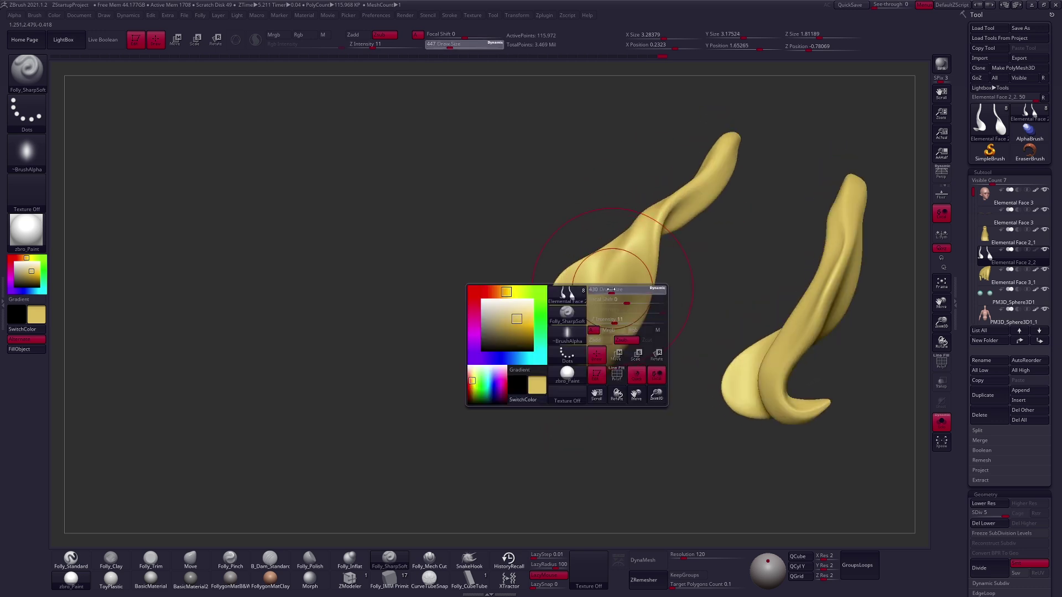
pyautogui.moveTo(614, 265); pyautogui.dragTo(606, 343, button='right')
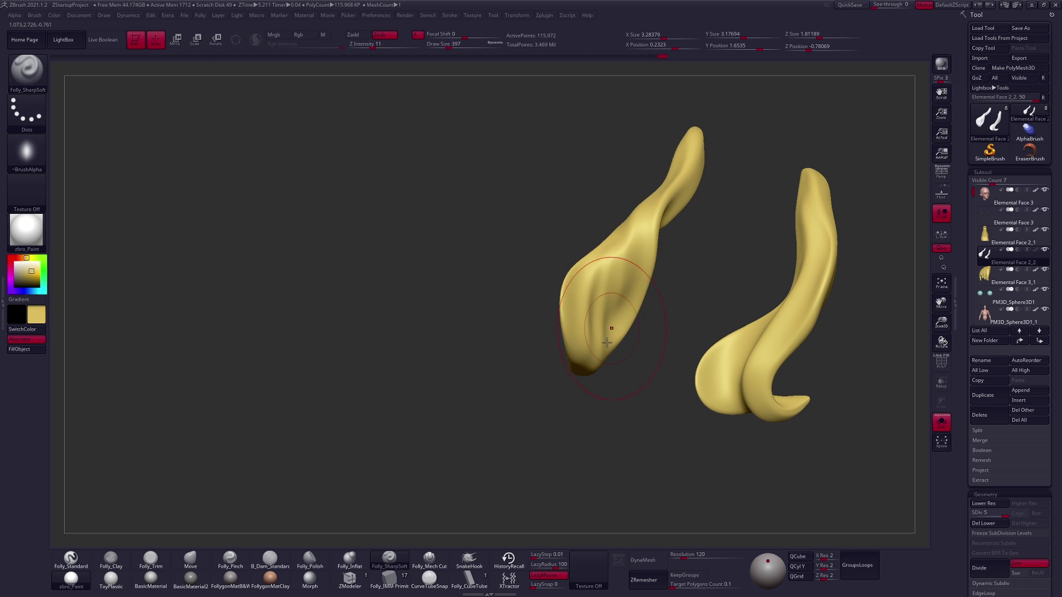
pyautogui.moveTo(643, 171)
pyautogui.mouseDown(button='right')
pyautogui.moveTo(685, 354)
pyautogui.moveTo(630, 359)
pyautogui.moveTo(616, 379)
pyautogui.mouseUp(button='right')
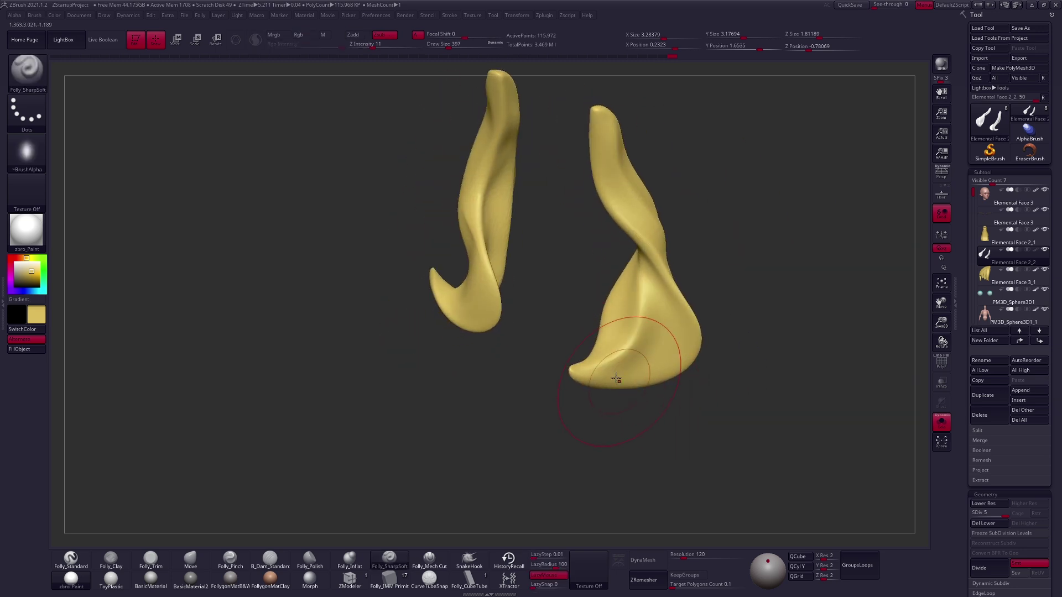
pyautogui.moveTo(678, 295); pyautogui.dragTo(633, 343, button='right')
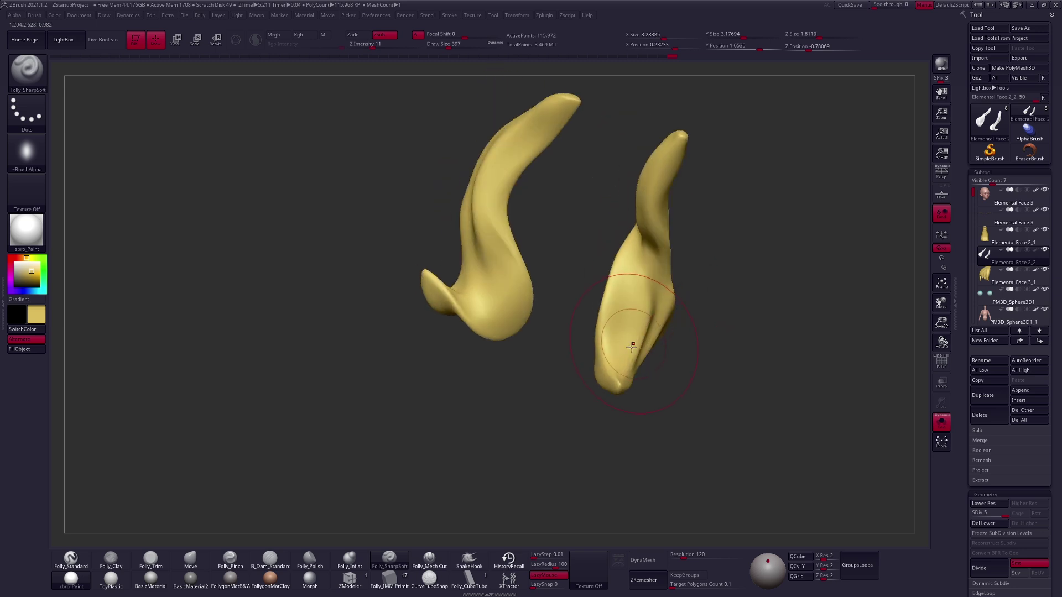
pyautogui.moveTo(643, 223)
pyautogui.mouseDown(button='right')
pyautogui.moveTo(562, 247)
pyautogui.moveTo(566, 316)
pyautogui.moveTo(547, 344)
pyautogui.moveTo(543, 325)
pyautogui.moveTo(567, 368)
pyautogui.moveTo(532, 375)
pyautogui.mouseUp(button='right')
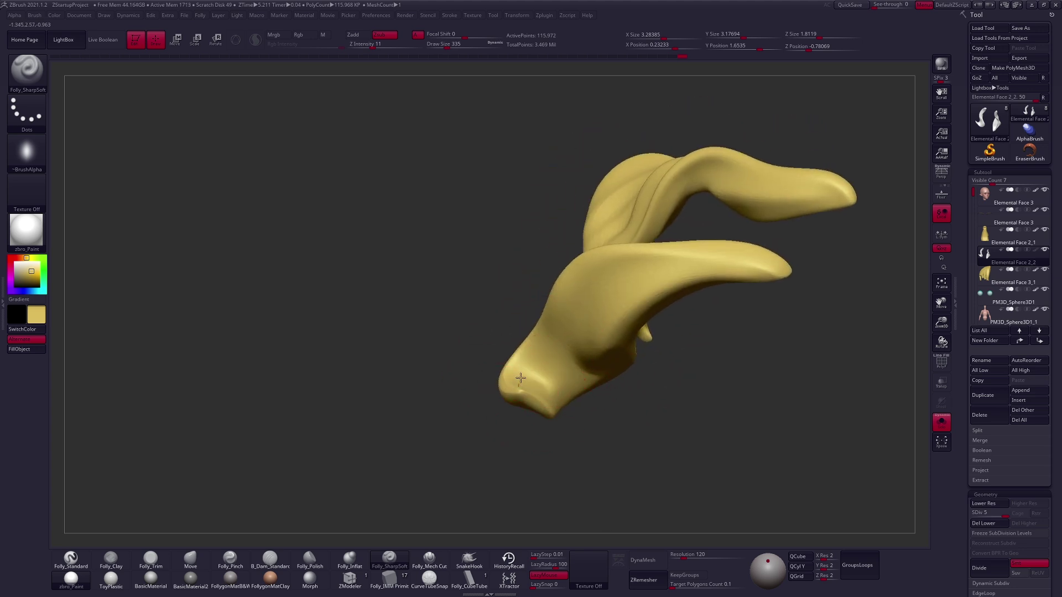
pyautogui.moveTo(677, 285)
pyautogui.mouseDown(button='right')
pyautogui.moveTo(599, 334)
pyautogui.moveTo(503, 360)
pyautogui.mouseUp(button='right')
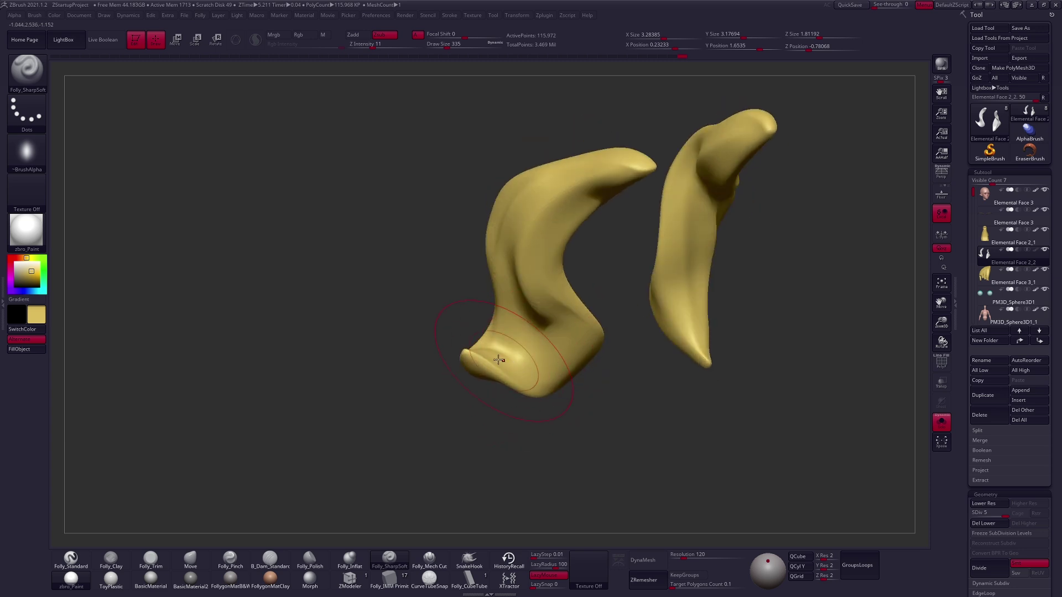
pyautogui.moveTo(556, 337)
pyautogui.mouseDown(button='right')
pyautogui.moveTo(564, 193)
pyautogui.moveTo(552, 350)
pyautogui.mouseUp(button='right')
pyautogui.moveTo(604, 409)
pyautogui.mouseDown(button='right')
pyautogui.moveTo(635, 407)
pyautogui.moveTo(616, 386)
pyautogui.mouseUp(button='right')
# Bring back the full model and adjust the side locks' shape with the Move brush.
pyautogui.hotkey('shift', 'ctrl', 's')
pyautogui.press('space')
pyautogui.moveTo(686, 365); pyautogui.dragTo(695, 366)
pyautogui.press('b')
pyautogui.press('m')
pyautogui.press('v')
pyautogui.moveTo(664, 354); pyautogui.dragTo(553, 332, button='right')
# Drop the side locks to subdivision level 2 and extend their upper ends up beneath the fringe with the Move brush.
pyautogui.press('space')
pyautogui.press('shift')
pyautogui.hotkey('shift', 'd')
pyautogui.hotkey('shift', 'd')
pyautogui.hotkey('shift', 'd')
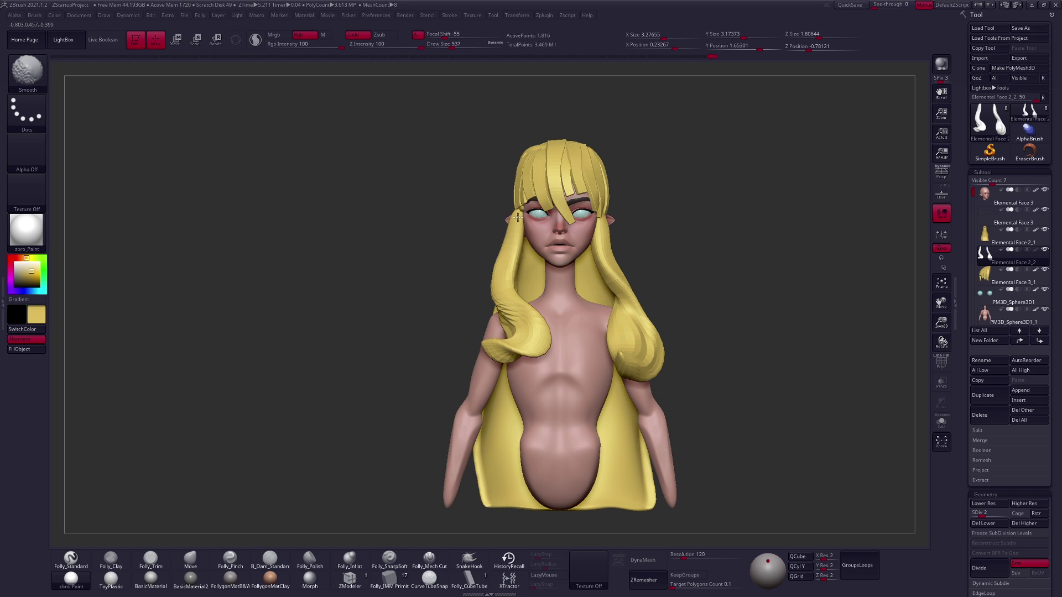
pyautogui.moveTo(513, 221); pyautogui.dragTo(520, 224)
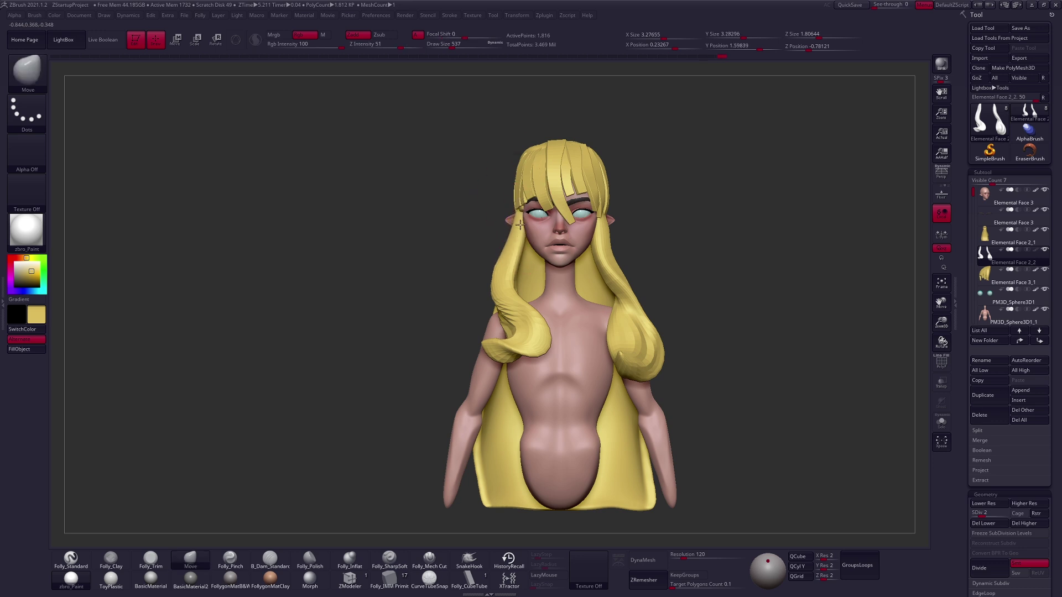
pyautogui.press('shift')
pyautogui.keyDown('shift'); pyautogui.moveTo(540, 224); pyautogui.dragTo(520, 221); pyautogui.keyUp('shift')
pyautogui.press('space')
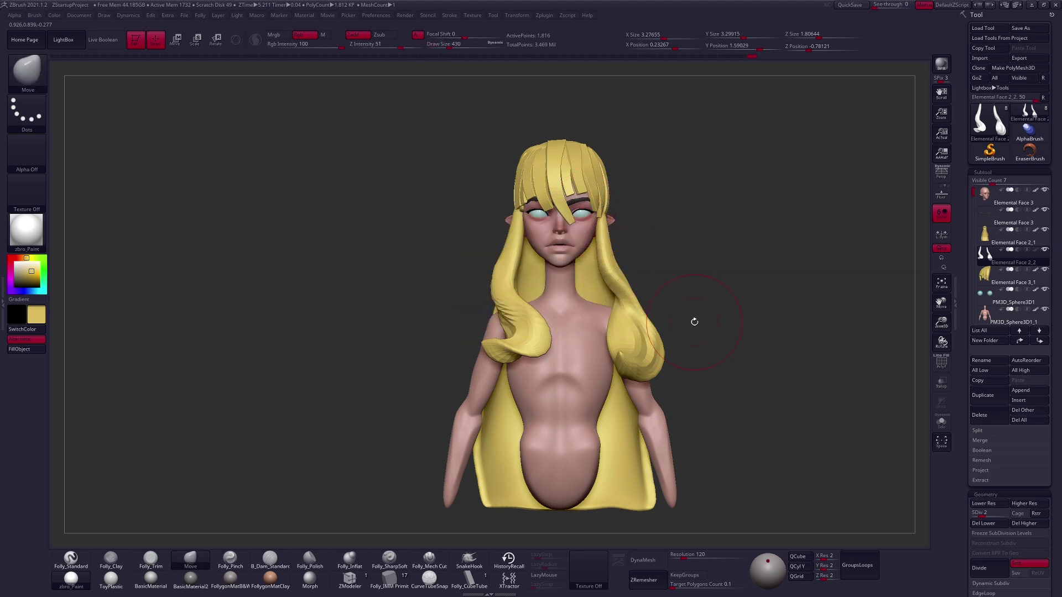
pyautogui.press('space')
pyautogui.moveTo(631, 365)
pyautogui.mouseDown()
pyautogui.moveTo(613, 329)
pyautogui.moveTo(672, 355)
pyautogui.mouseUp()
pyautogui.press('space')
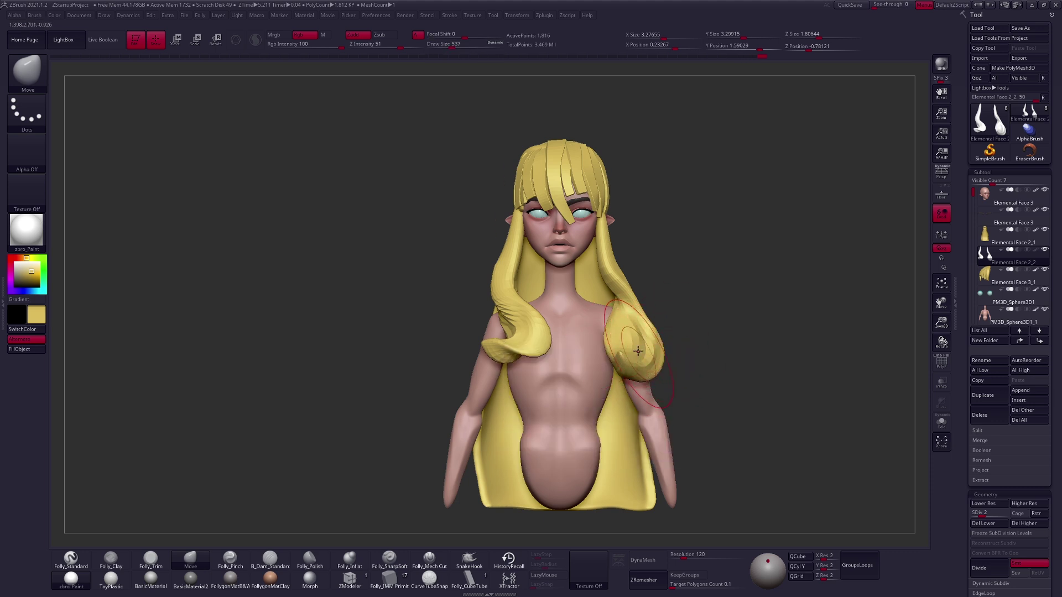
pyautogui.moveTo(671, 360)
pyautogui.mouseDown()
pyautogui.moveTo(713, 354)
pyautogui.moveTo(674, 363)
pyautogui.mouseUp()
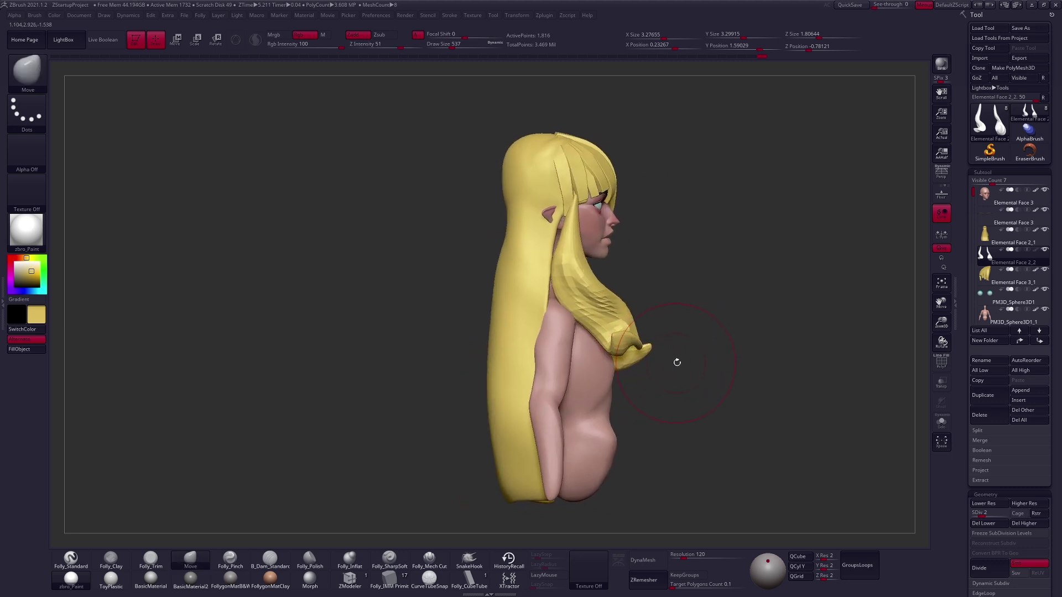
# Examine the long back hair in isolation, then show the full model and reselect the side locks.
pyautogui.keyDown('alt'); pyautogui.click(513, 386); pyautogui.keyUp('alt')
pyautogui.click(941, 422)
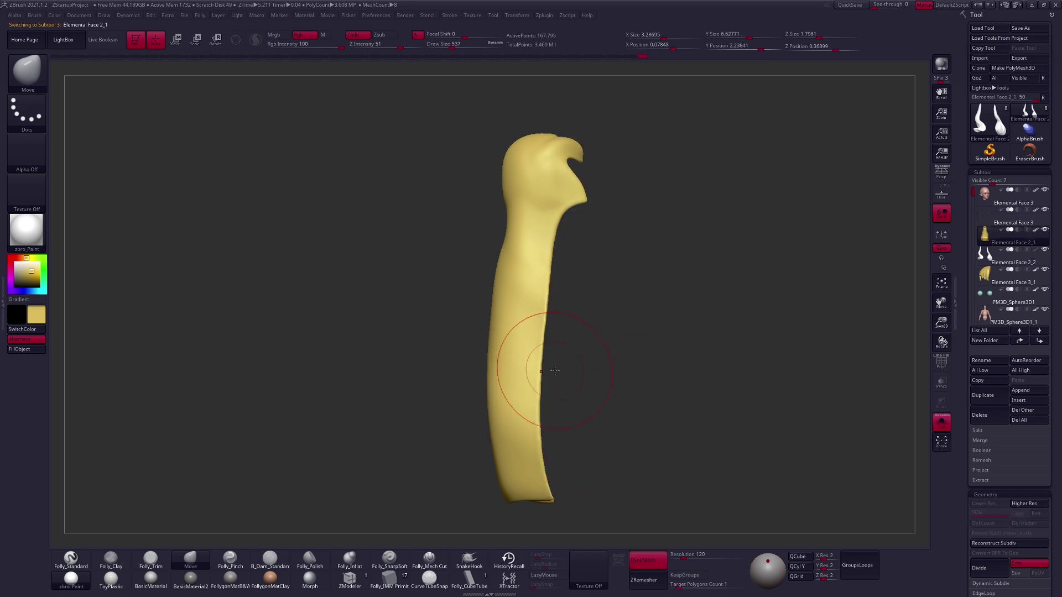
pyautogui.moveTo(420, 359); pyautogui.dragTo(611, 356)
pyautogui.press('f')
pyautogui.click(941, 422)
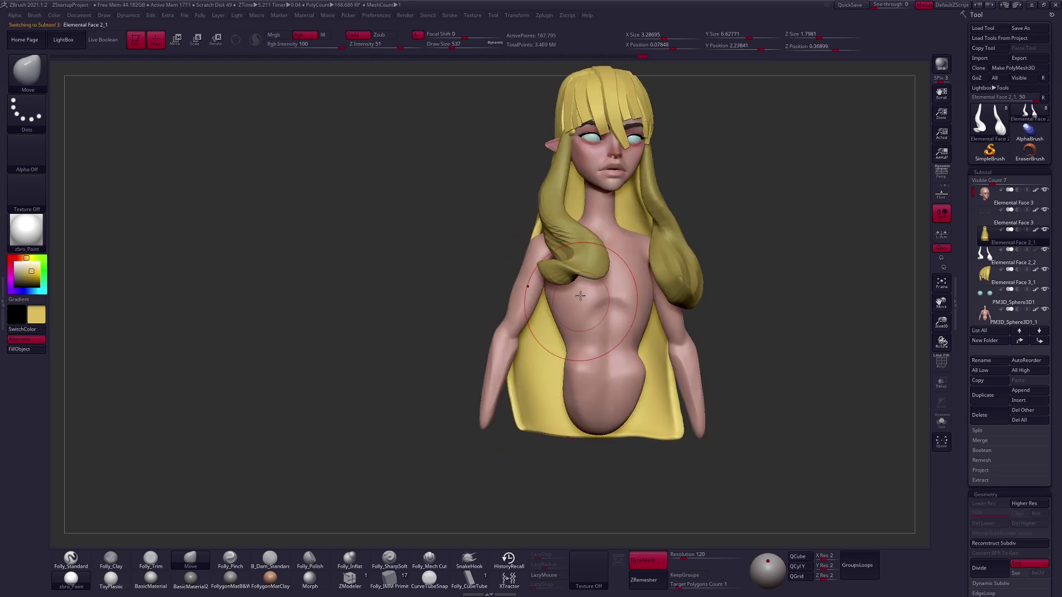
pyautogui.keyDown('alt'); pyautogui.click(586, 249); pyautogui.keyUp('alt')
pyautogui.moveTo(587, 248); pyautogui.dragTo(570, 359)
pyautogui.press('f')
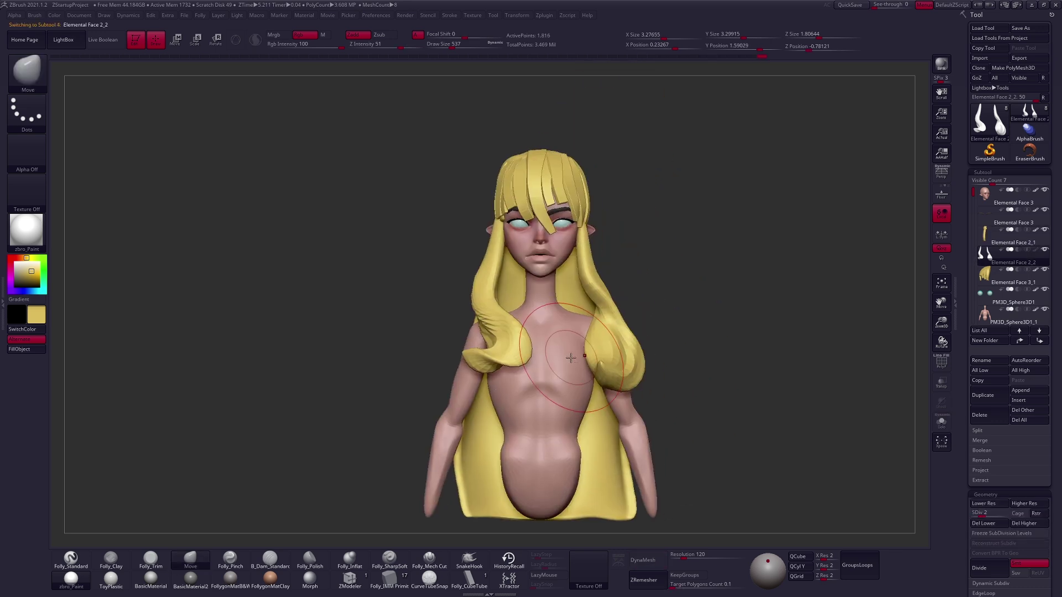
# Raise the side locks to subdivision level 5 and reshape and smooth their curled ends at draw size 350.
pyautogui.press('d')
pyautogui.press('d')
pyautogui.press('d')
pyautogui.moveTo(625, 382); pyautogui.dragTo(609, 354)
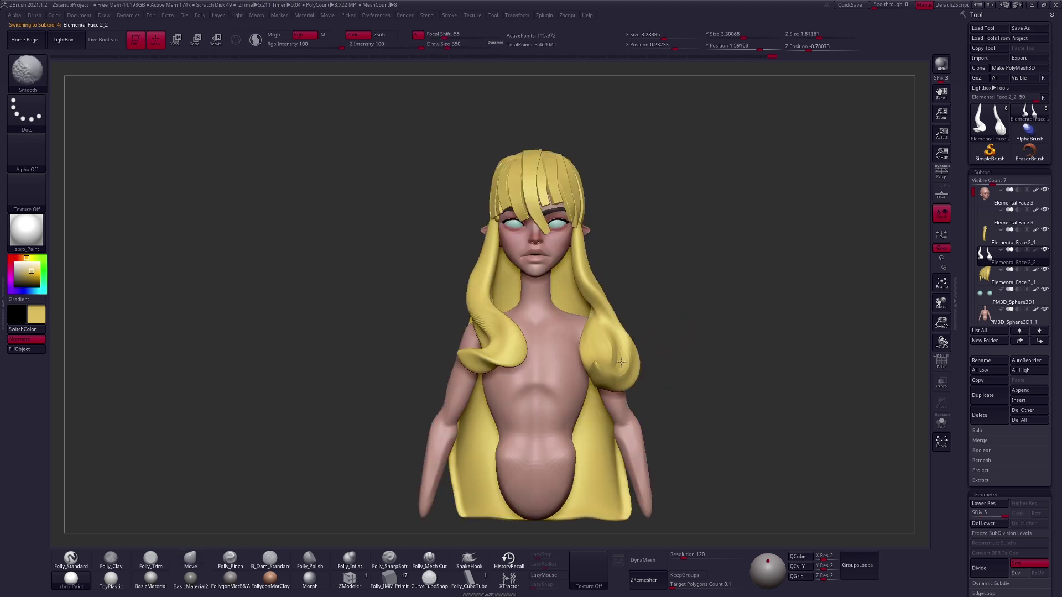
pyautogui.moveTo(514, 355); pyautogui.dragTo(552, 360)
# Isolate the side locks, hide the unwanted inner flap of one curl and delete the hidden geometry.
pyautogui.hotkey('ctrl', 'shift', 's')
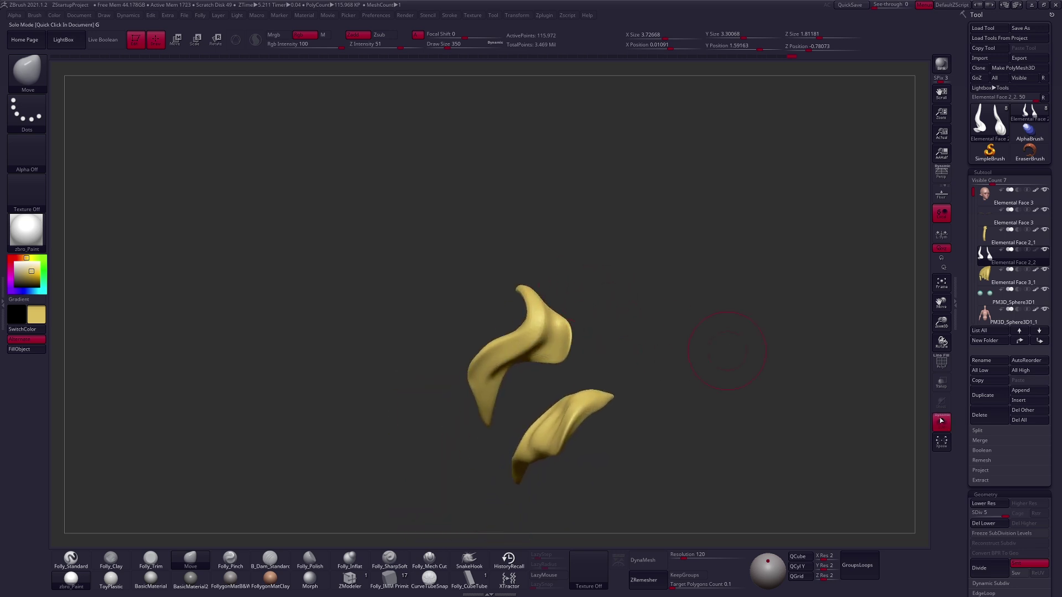
pyautogui.moveTo(585, 357); pyautogui.dragTo(559, 369)
pyautogui.keyDown('ctrl'); pyautogui.keyDown('shift'); pyautogui.moveTo(601, 277); pyautogui.dragTo(582, 461); pyautogui.keyUp('shift'); pyautogui.keyUp('ctrl')
pyautogui.keyDown('alt'); pyautogui.moveTo(546, 460); pyautogui.dragTo(599, 308); pyautogui.keyUp('alt')
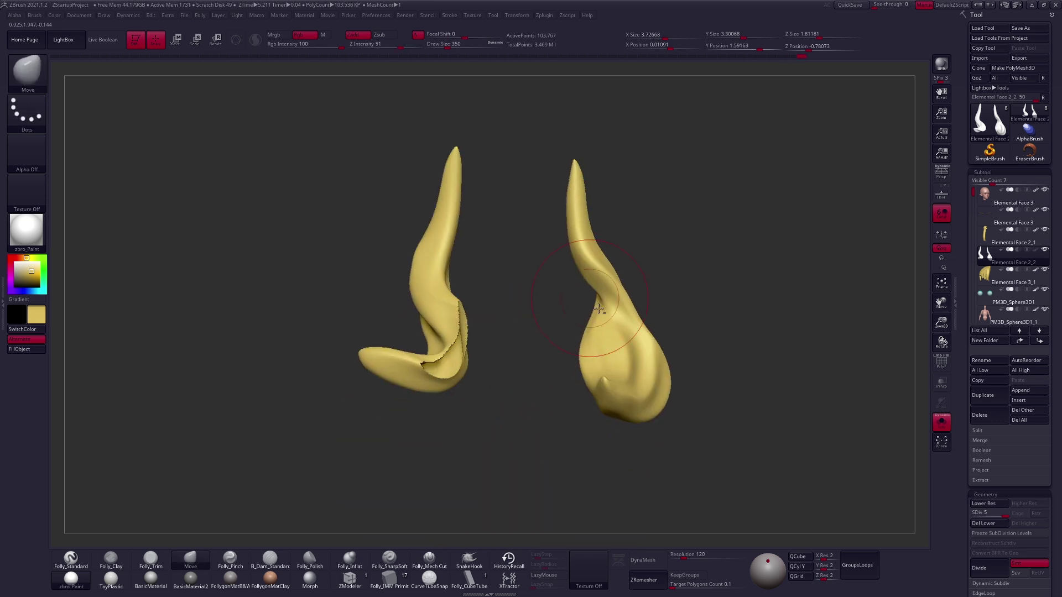
pyautogui.moveTo(724, 349); pyautogui.dragTo(631, 399)
pyautogui.press('space')
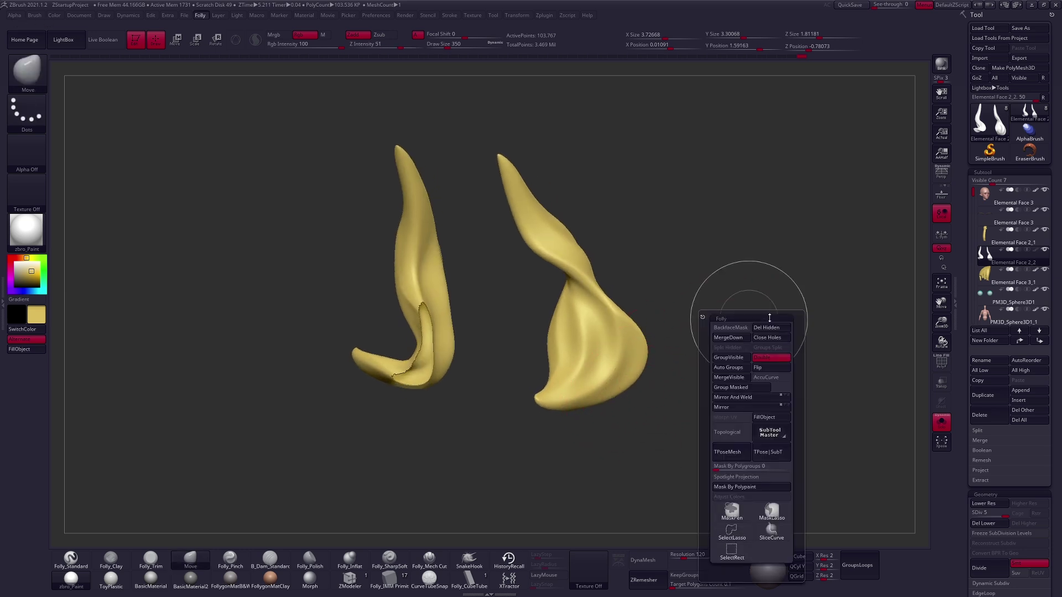
pyautogui.click(770, 331)
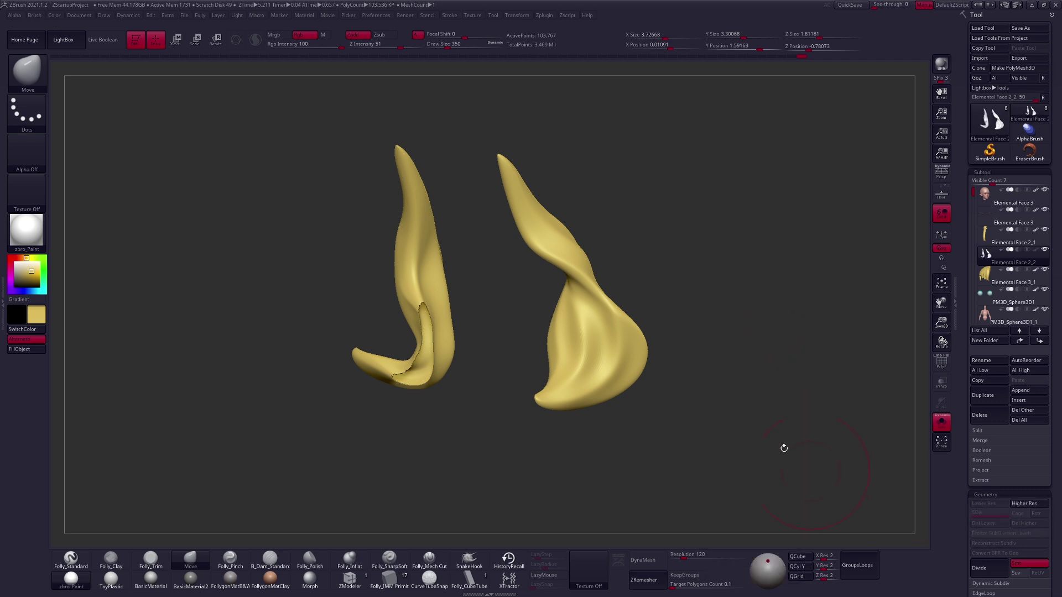
# Cut away the outer part of the other lock's curl and rebuild both locks with DynaMesh at resolution 120.
pyautogui.press('space')
pyautogui.moveTo(623, 393)
pyautogui.mouseDown()
pyautogui.moveTo(563, 419)
pyautogui.moveTo(572, 413)
pyautogui.mouseUp()
pyautogui.hotkey('ctrl', 'shift')
pyautogui.moveTo(611, 346)
pyautogui.mouseDown()
pyautogui.moveTo(694, 340)
pyautogui.moveTo(570, 357)
pyautogui.mouseUp()
pyautogui.moveTo(613, 387); pyautogui.dragTo(658, 340)
pyautogui.press('space')
pyautogui.click(660, 342)
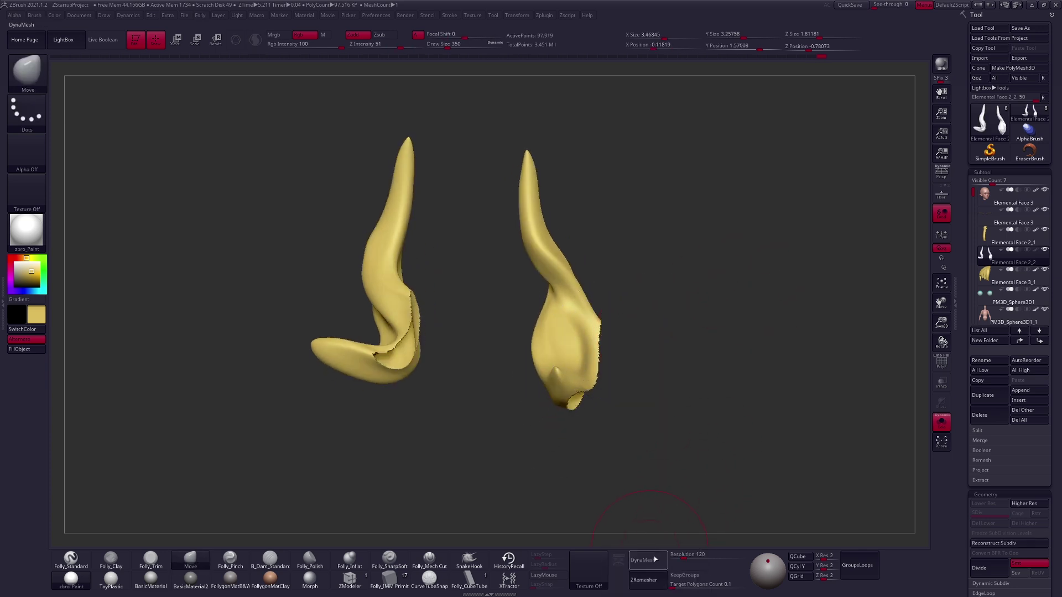
pyautogui.click(647, 560)
# Smooth the cut edges of the side locks and fill their curled ends with the Folly_Clay brush at draw size 215.
pyautogui.keyDown('shift'); pyautogui.moveTo(606, 427); pyautogui.dragTo(417, 334); pyautogui.keyUp('shift')
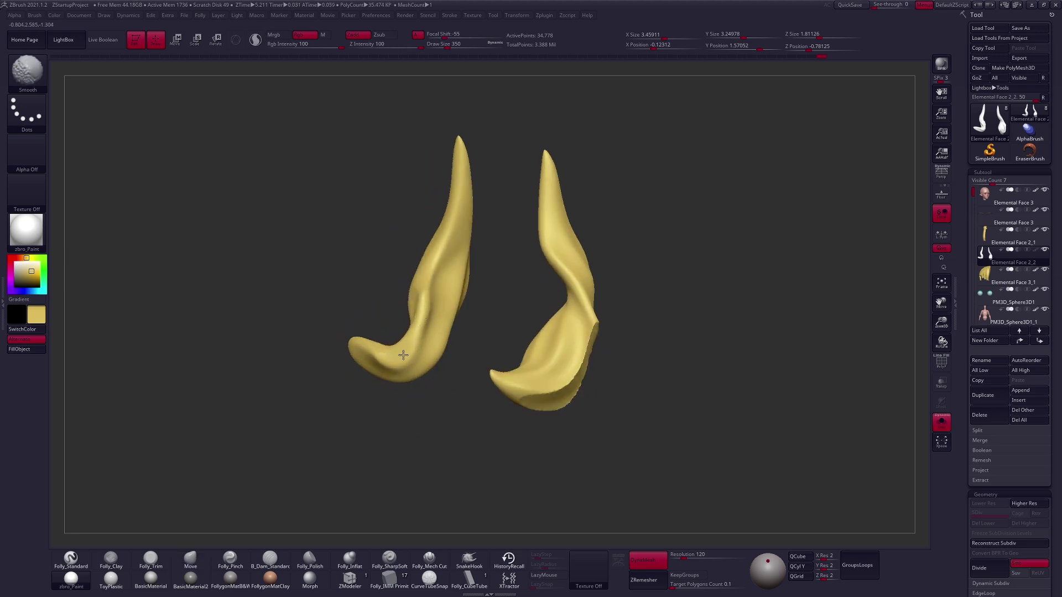
pyautogui.press('2')
pyautogui.press('space')
pyautogui.moveTo(399, 366)
pyautogui.mouseDown()
pyautogui.moveTo(440, 298)
pyautogui.moveTo(370, 387)
pyautogui.moveTo(396, 366)
pyautogui.mouseUp()
pyautogui.moveTo(437, 344); pyautogui.dragTo(425, 352, button='right')
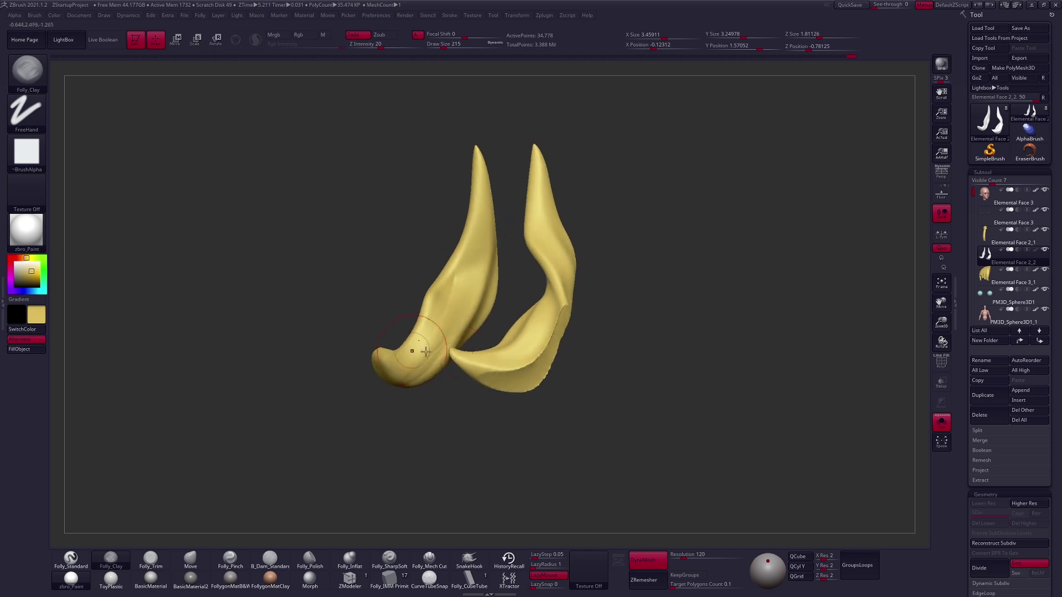
pyautogui.moveTo(488, 376)
pyautogui.keyDown('shift'); pyautogui.mouseDown()
pyautogui.moveTo(544, 335)
pyautogui.moveTo(531, 365)
pyautogui.mouseUp(); pyautogui.keyUp('shift')
pyautogui.moveTo(531, 365); pyautogui.dragTo(510, 376, button='right')
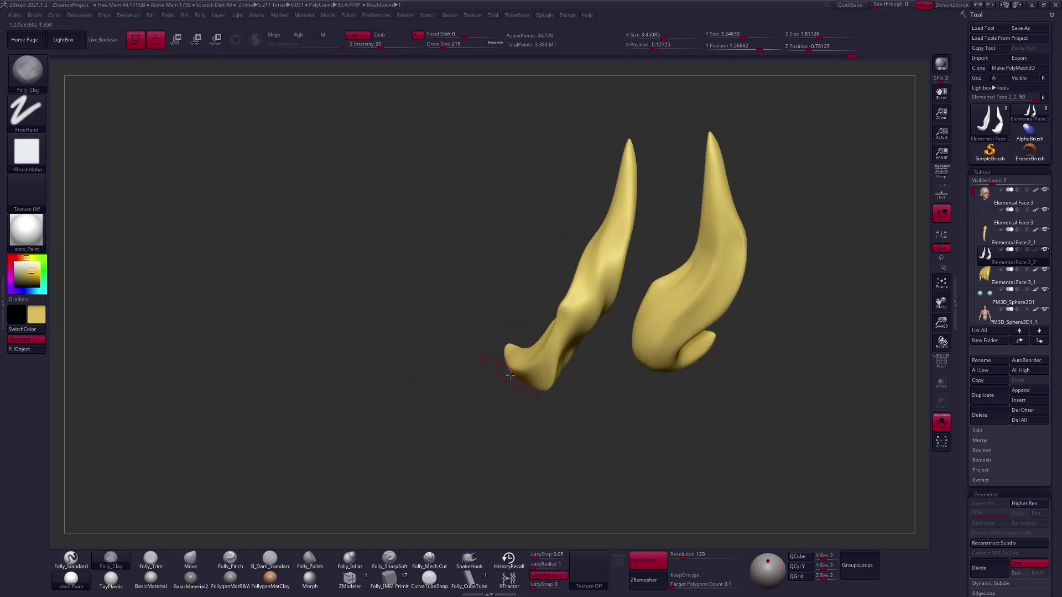
pyautogui.moveTo(588, 279)
pyautogui.mouseDown(button='right')
pyautogui.moveTo(559, 338)
pyautogui.moveTo(586, 341)
pyautogui.mouseUp(button='right')
# Round out the lower bends of both side locks with Folly_Clay, raising the draw size to 265 and 279 and smoothing the surface.
pyautogui.press('b')
pyautogui.press('m')
pyautogui.press('v')
pyautogui.press('b')
pyautogui.press('c')
pyautogui.press('l')
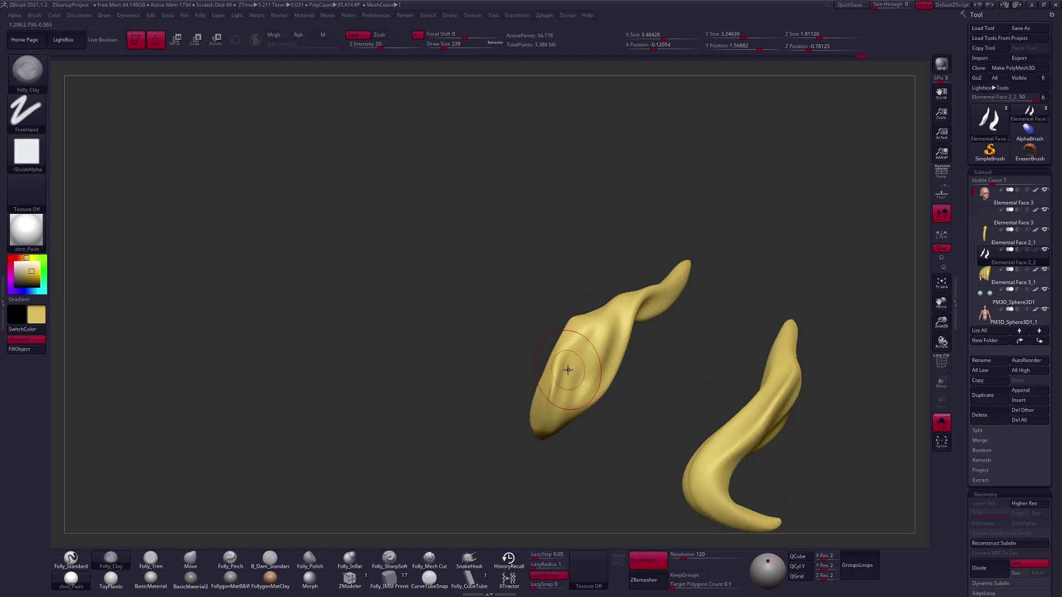
pyautogui.moveTo(569, 395)
pyautogui.mouseDown()
pyautogui.moveTo(592, 348)
pyautogui.moveTo(575, 387)
pyautogui.mouseUp()
pyautogui.moveTo(575, 387)
pyautogui.mouseDown(button='right')
pyautogui.moveTo(556, 403)
pyautogui.moveTo(612, 359)
pyautogui.mouseUp(button='right')
pyautogui.press('shift')
pyautogui.moveTo(620, 320); pyautogui.dragTo(621, 362, button='right')
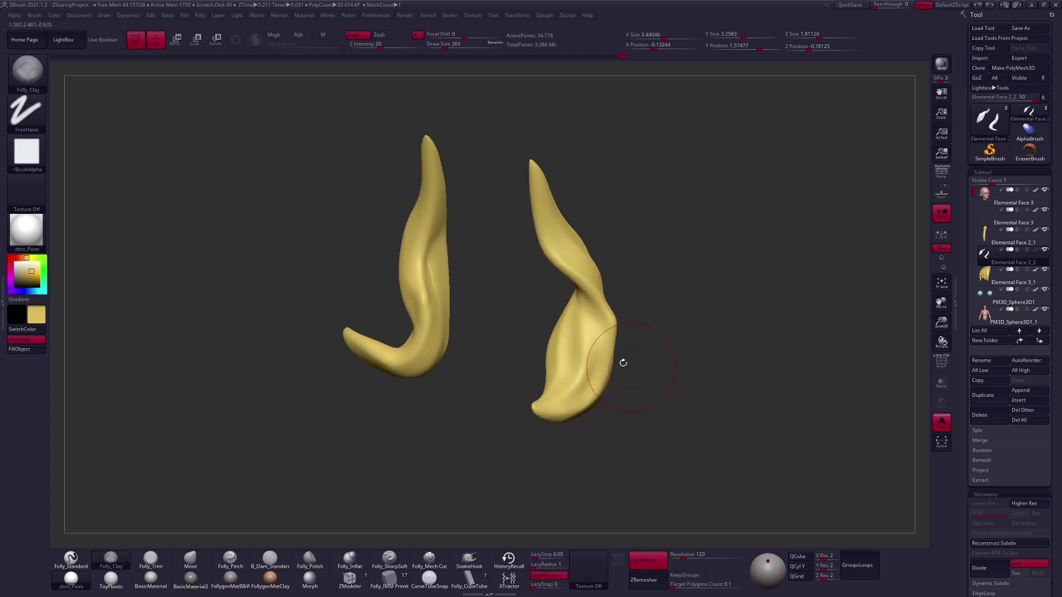
pyautogui.press('shift')
pyautogui.moveTo(450, 368)
pyautogui.mouseDown(button='right')
pyautogui.moveTo(484, 394)
pyautogui.moveTo(538, 386)
pyautogui.mouseUp(button='right')
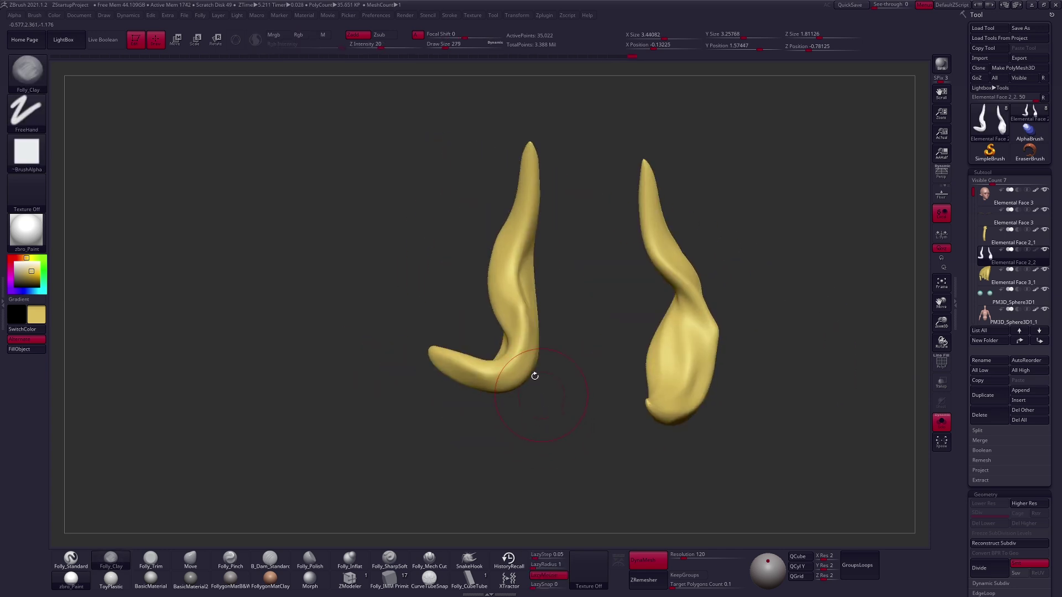
# Flatten the planes of the curled lock with the Folly_Trim brush and smooth the result.
pyautogui.press('t')
pyautogui.moveTo(510, 346); pyautogui.dragTo(550, 304, button='right')
pyautogui.press('space')
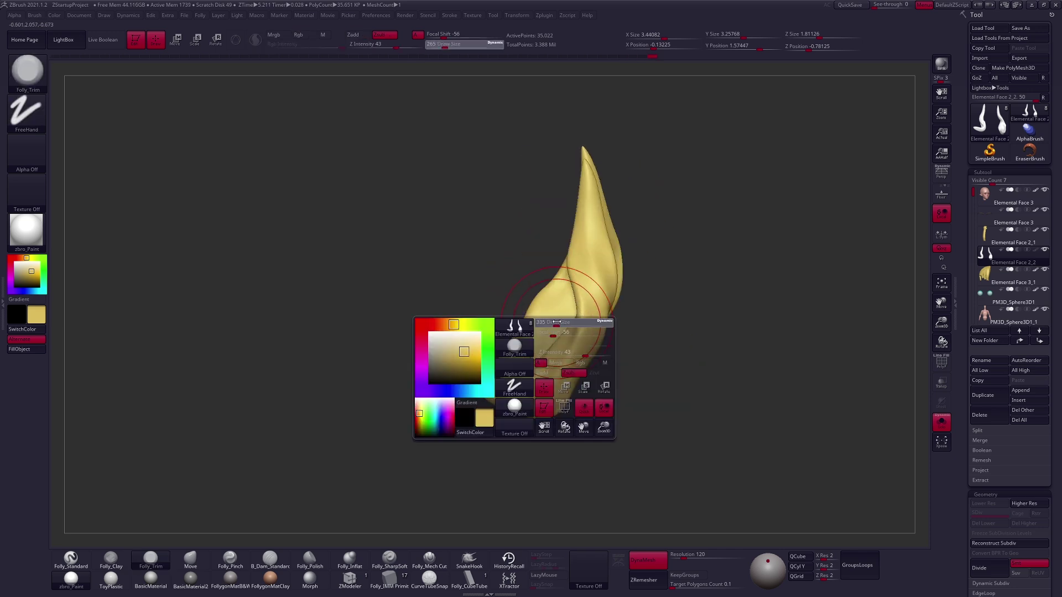
pyautogui.moveTo(556, 323); pyautogui.dragTo(562, 322)
pyautogui.press('shift')
pyautogui.moveTo(561, 323)
pyautogui.mouseDown(button='right')
pyautogui.moveTo(563, 346)
pyautogui.moveTo(558, 313)
pyautogui.moveTo(596, 310)
pyautogui.moveTo(605, 366)
pyautogui.moveTo(581, 316)
pyautogui.moveTo(531, 336)
pyautogui.mouseUp(button='right')
pyautogui.hotkey('alt', 's')
# Mask everything except one lock's curled lower end and reposition that end with the Transpose line.
pyautogui.press('b')
pyautogui.press('m')
pyautogui.press('v')
pyautogui.hotkey('alt', 's')
pyautogui.press('ctrl')
pyautogui.moveTo(530, 335)
pyautogui.keyDown('ctrl'); pyautogui.mouseDown()
pyautogui.moveTo(570, 410)
pyautogui.moveTo(532, 338)
pyautogui.mouseUp(); pyautogui.keyUp('ctrl')
pyautogui.keyDown('ctrl'); pyautogui.click(629, 293); pyautogui.keyUp('ctrl')
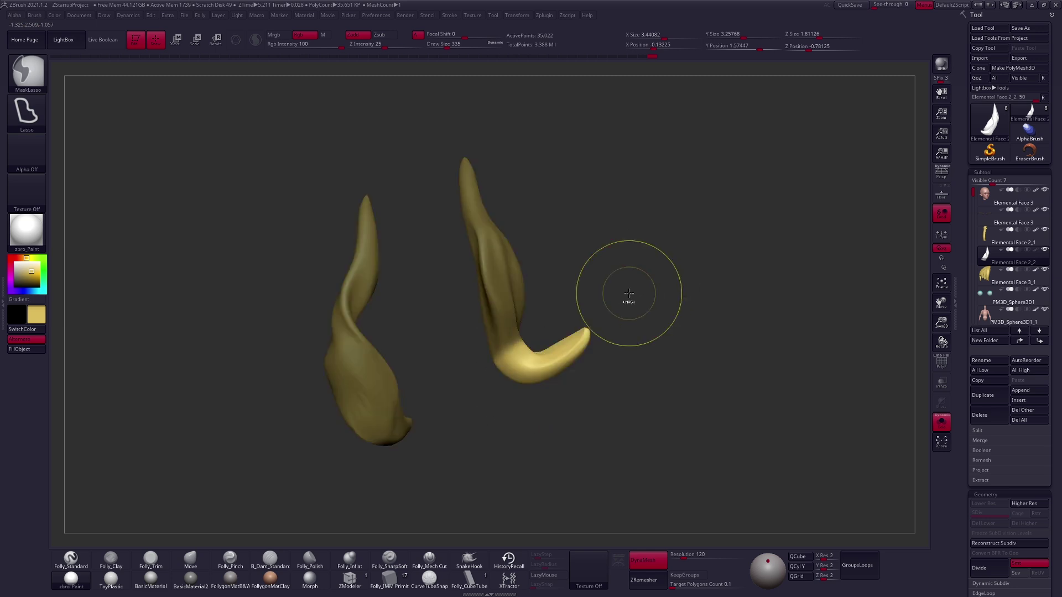
pyautogui.moveTo(629, 398); pyautogui.dragTo(595, 407)
pyautogui.press('w')
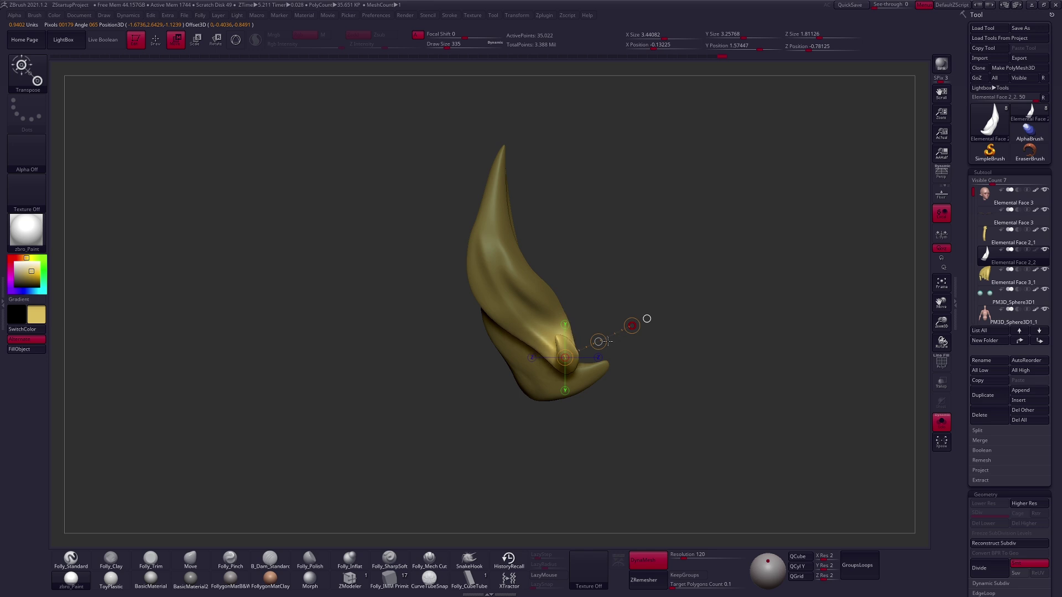
pyautogui.press('q')
pyautogui.moveTo(628, 379)
pyautogui.mouseDown()
pyautogui.moveTo(604, 334)
pyautogui.moveTo(638, 347)
pyautogui.mouseUp()
# Clear the mask, remesh the side locks into a low-poly mesh and show the full model again.
pyautogui.press('ctrl')
pyautogui.moveTo(559, 349)
pyautogui.mouseDown()
pyautogui.moveTo(575, 376)
pyautogui.moveTo(567, 484)
pyautogui.moveTo(544, 444)
pyautogui.mouseUp()
pyautogui.hotkey('shift', 'x')
pyautogui.click(941, 422)
pyautogui.press('w')
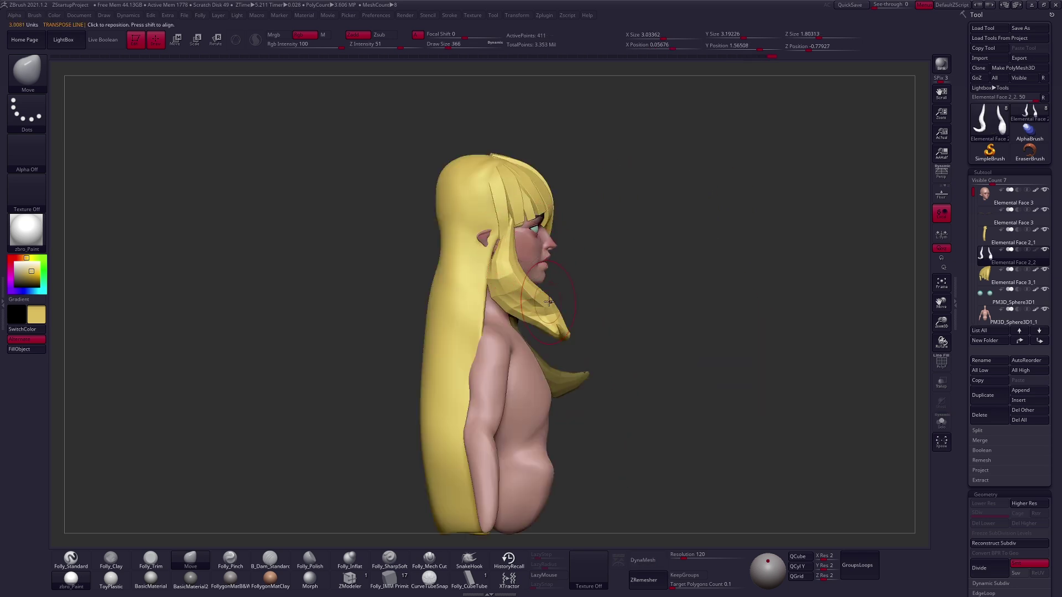
# Mask off all but the near side lock's lower end and rotate and move that end in against the chest.
pyautogui.press('ctrl')
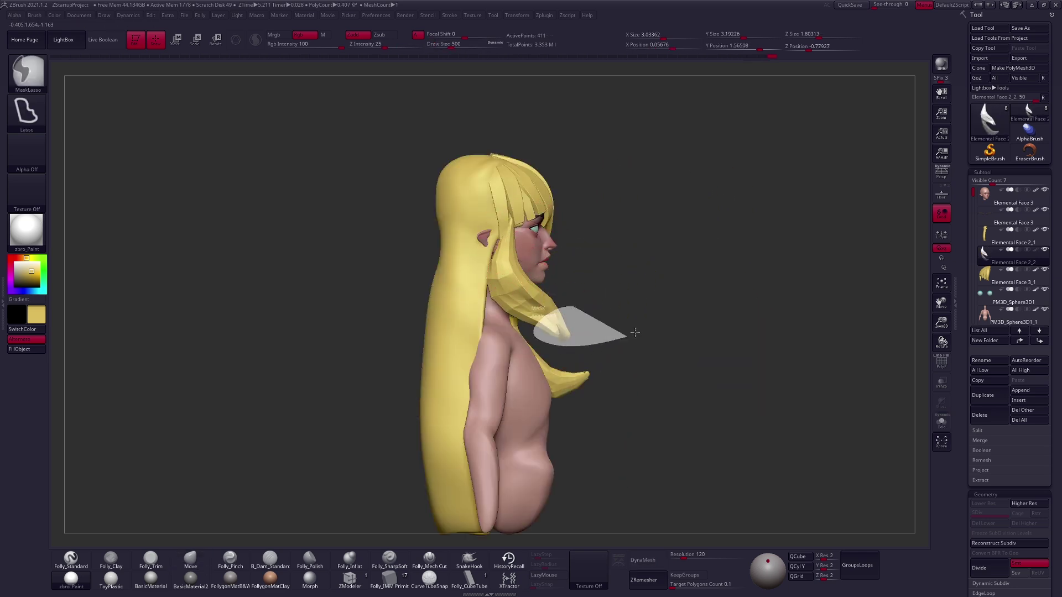
pyautogui.keyDown('ctrl'); pyautogui.moveTo(635, 332); pyautogui.dragTo(630, 335); pyautogui.keyUp('ctrl')
pyautogui.press('r')
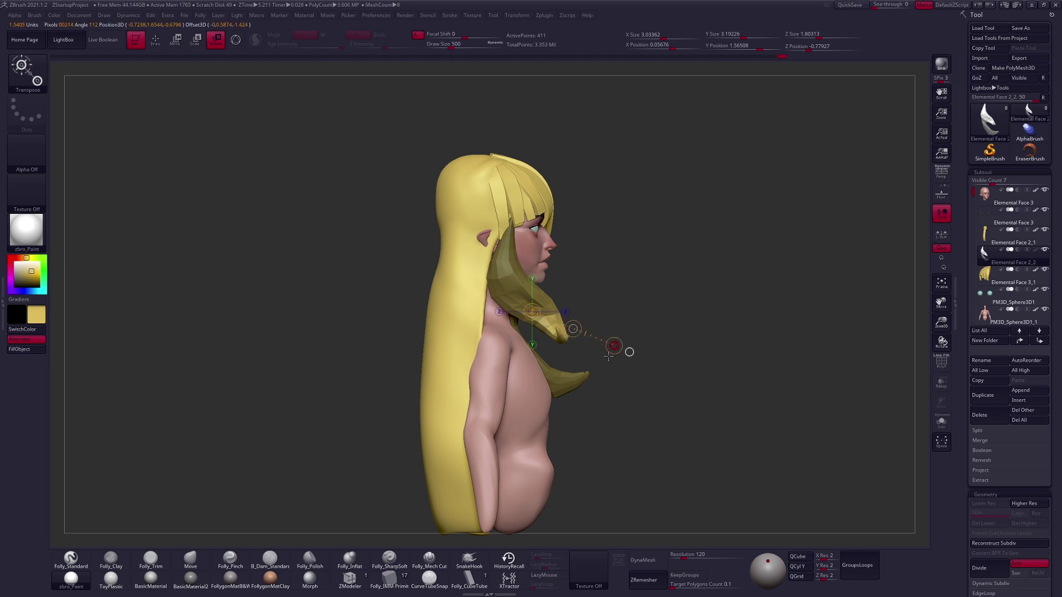
pyautogui.moveTo(584, 382); pyautogui.dragTo(582, 330)
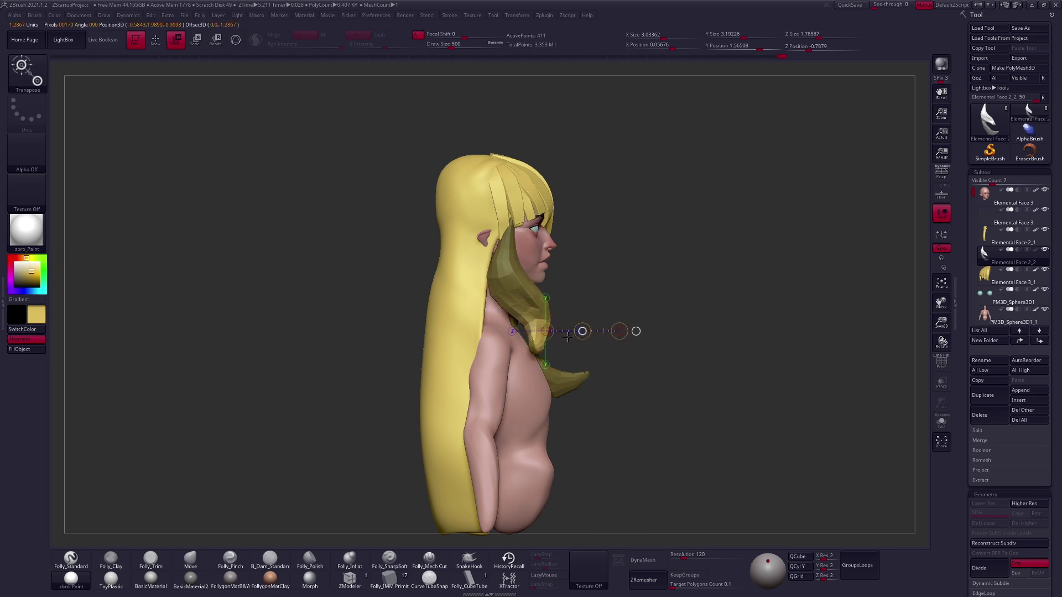
pyautogui.keyDown('ctrl'); pyautogui.click(608, 387); pyautogui.keyUp('ctrl')
# Hide one of the two side locks and split it off into its own subtool.
pyautogui.press('q')
pyautogui.moveTo(640, 427); pyautogui.dragTo(613, 437)
pyautogui.hotkey('shift', 'alt', 's')
pyautogui.moveTo(546, 265)
pyautogui.keyDown('ctrl'); pyautogui.keyDown('shift'); pyautogui.mouseDown()
pyautogui.moveTo(435, 213)
pyautogui.moveTo(437, 391)
pyautogui.moveTo(569, 377)
pyautogui.mouseUp(); pyautogui.keyUp('shift'); pyautogui.keyUp('ctrl')
pyautogui.rightClick(719, 321)
pyautogui.click(685, 341)
pyautogui.hotkey('shift', 'alt', 's')
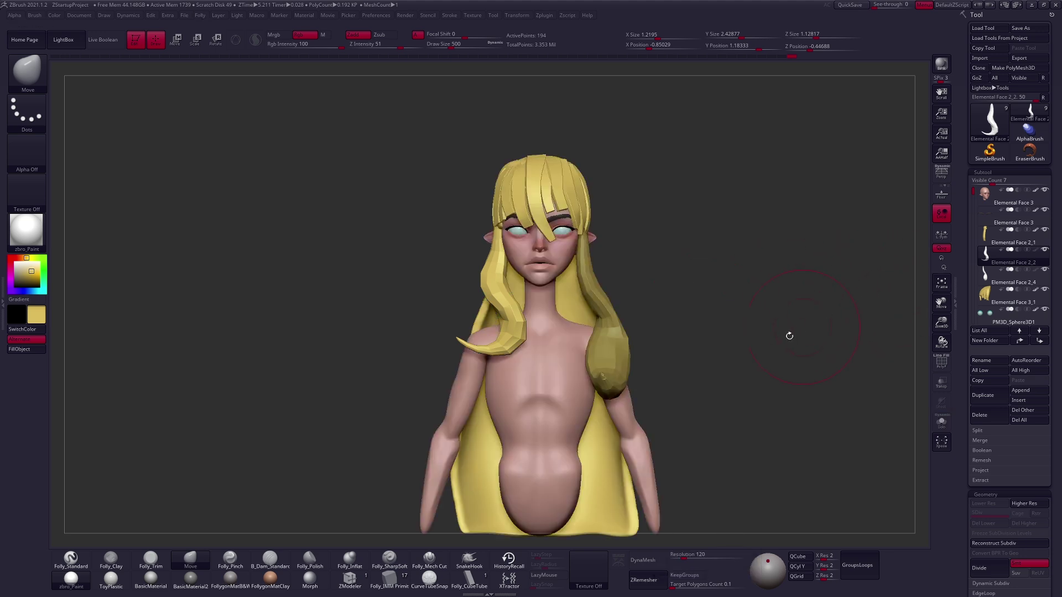
# Subdivide the active side lock, fill it with yellow and return to the Move brush.
pyautogui.press('b')
pyautogui.press('s')
pyautogui.press('t')
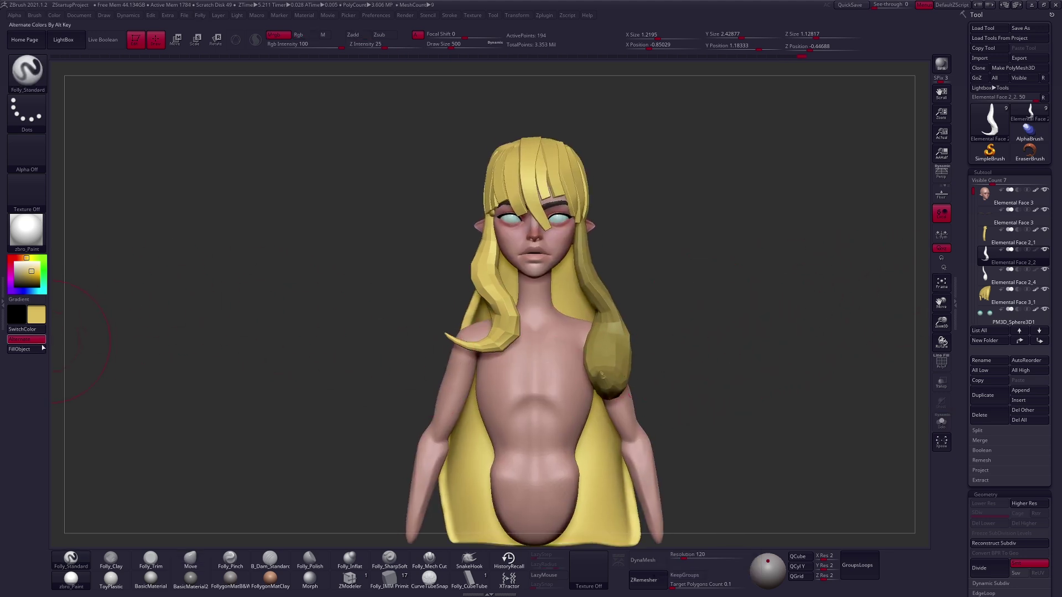
pyautogui.press('d')
pyautogui.moveTo(650, 373)
pyautogui.mouseDown()
pyautogui.moveTo(670, 372)
pyautogui.moveTo(667, 350)
pyautogui.moveTo(675, 360)
pyautogui.moveTo(699, 337)
pyautogui.moveTo(648, 367)
pyautogui.moveTo(670, 421)
pyautogui.moveTo(656, 359)
pyautogui.mouseUp()
pyautogui.press('space')
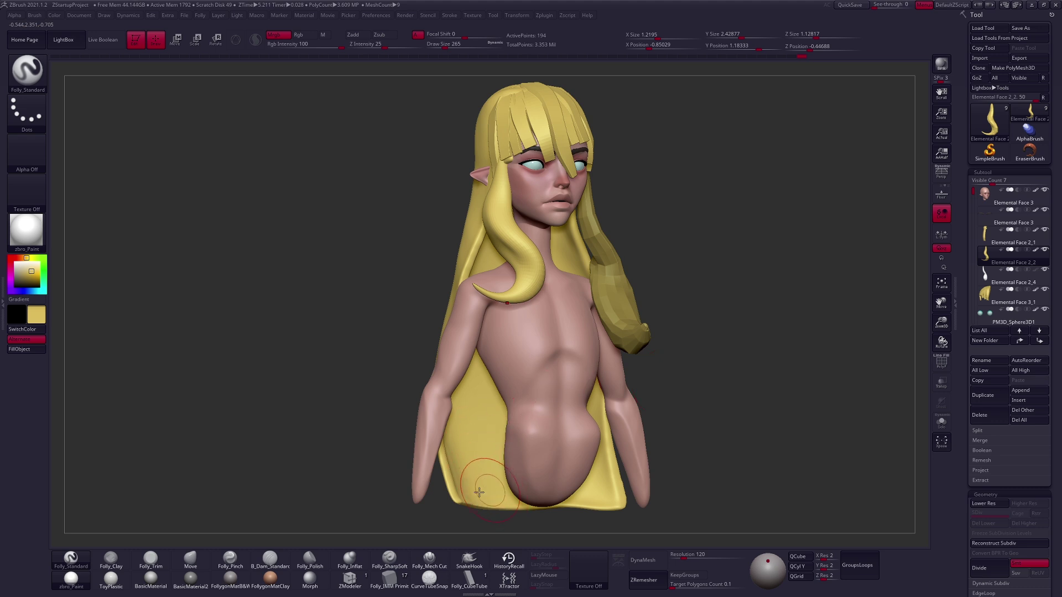
pyautogui.moveTo(637, 386); pyautogui.dragTo(429, 489)
pyautogui.press('2')
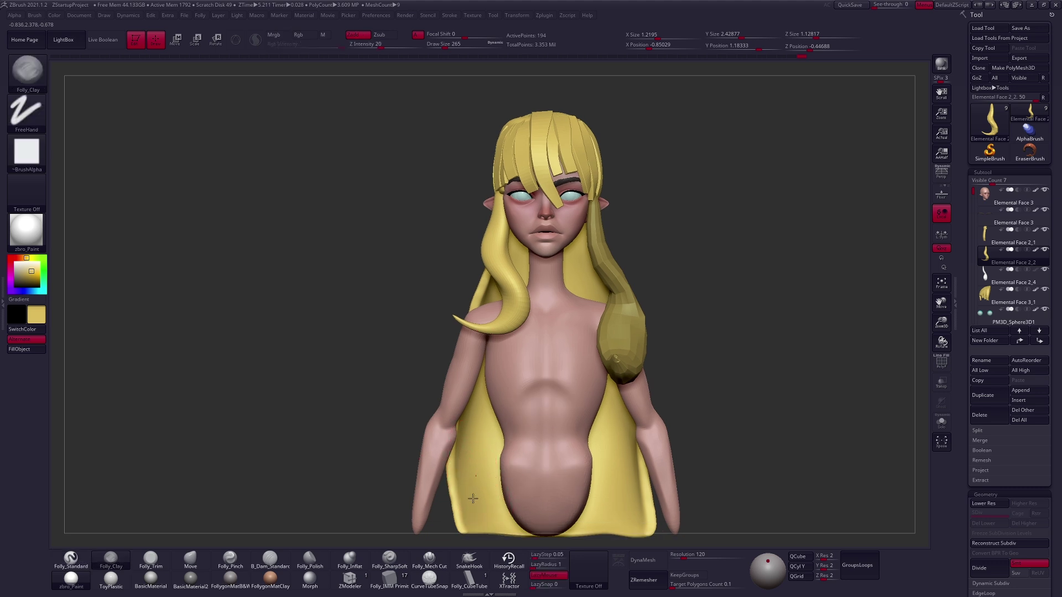
pyautogui.press('4')
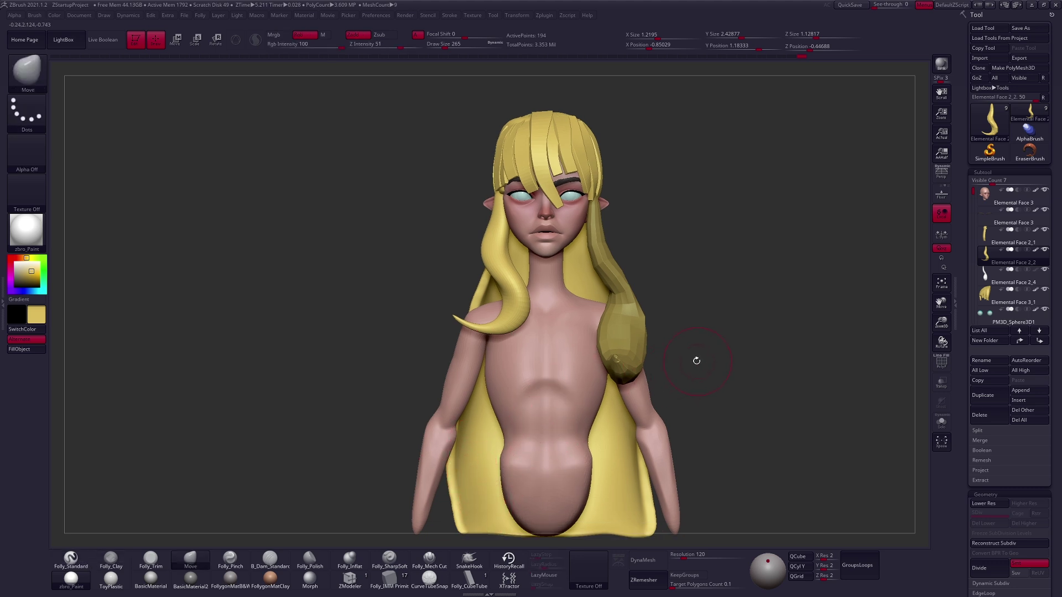
# Select the opposite side lock, subdivide it and fill it with the same yellow.
pyautogui.keyDown('alt'); pyautogui.click(634, 354); pyautogui.keyUp('alt')
pyautogui.moveTo(652, 351)
pyautogui.mouseDown()
pyautogui.moveTo(725, 349)
pyautogui.moveTo(609, 322)
pyautogui.moveTo(575, 335)
pyautogui.mouseUp()
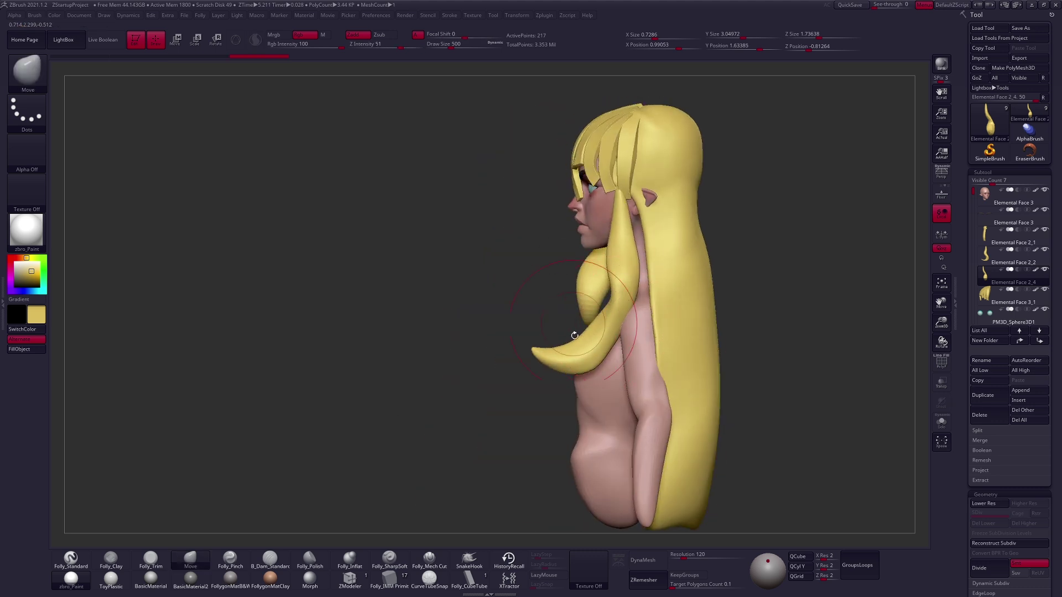
pyautogui.keyDown('shift'); pyautogui.moveTo(605, 215); pyautogui.dragTo(622, 181, button='right'); pyautogui.keyUp('shift')
# Shorten the selected lock by moving its lower end up and in toward the chest.
pyautogui.press('w')
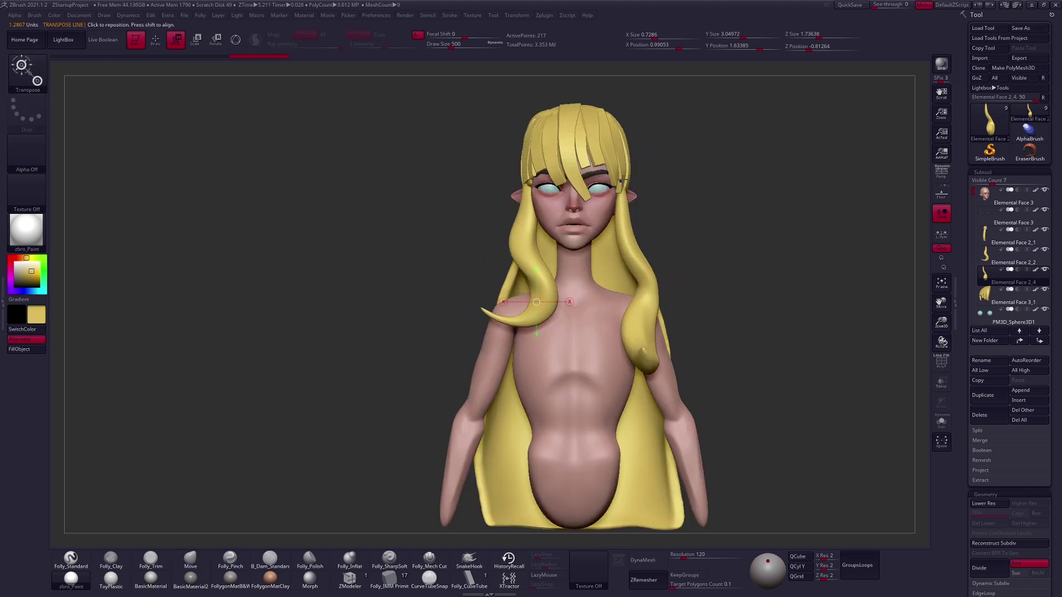
pyautogui.moveTo(620, 366)
pyautogui.mouseDown()
pyautogui.moveTo(625, 332)
pyautogui.moveTo(580, 367)
pyautogui.moveTo(586, 354)
pyautogui.mouseUp()
pyautogui.press('q')
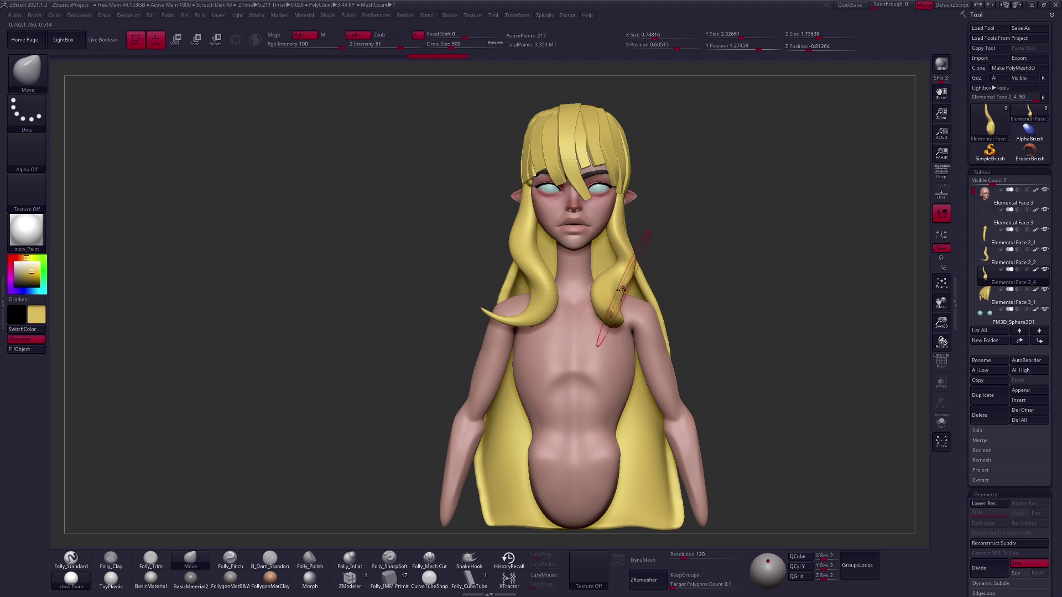
# Mask the lock's upper part, rotate its lower end around so the tip curls outward over the shoulder, and clear the mask.
pyautogui.moveTo(775, 310); pyautogui.dragTo(578, 315)
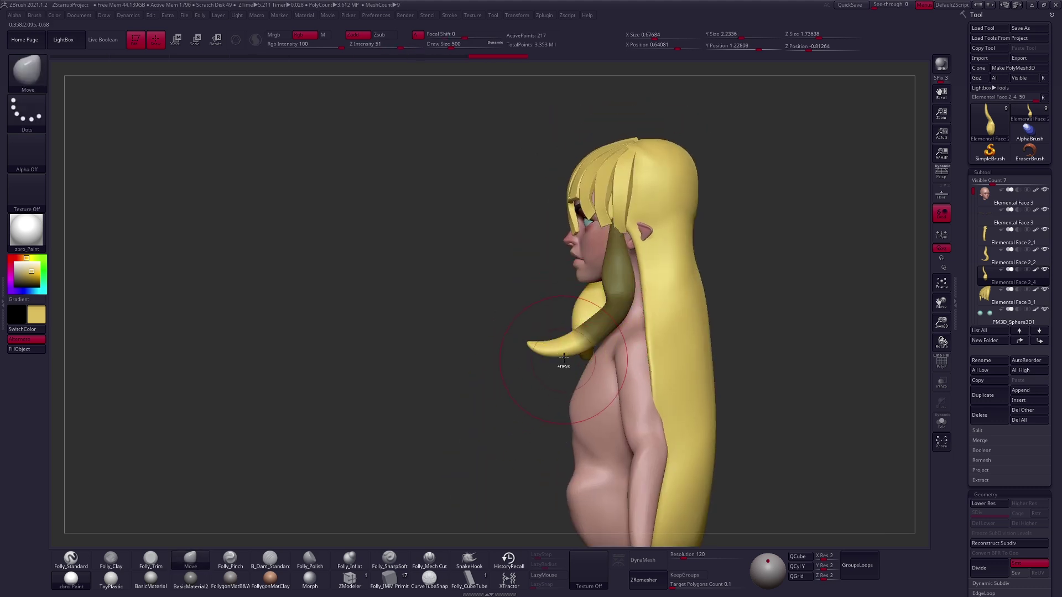
pyautogui.moveTo(500, 357); pyautogui.dragTo(602, 339)
pyautogui.press('r')
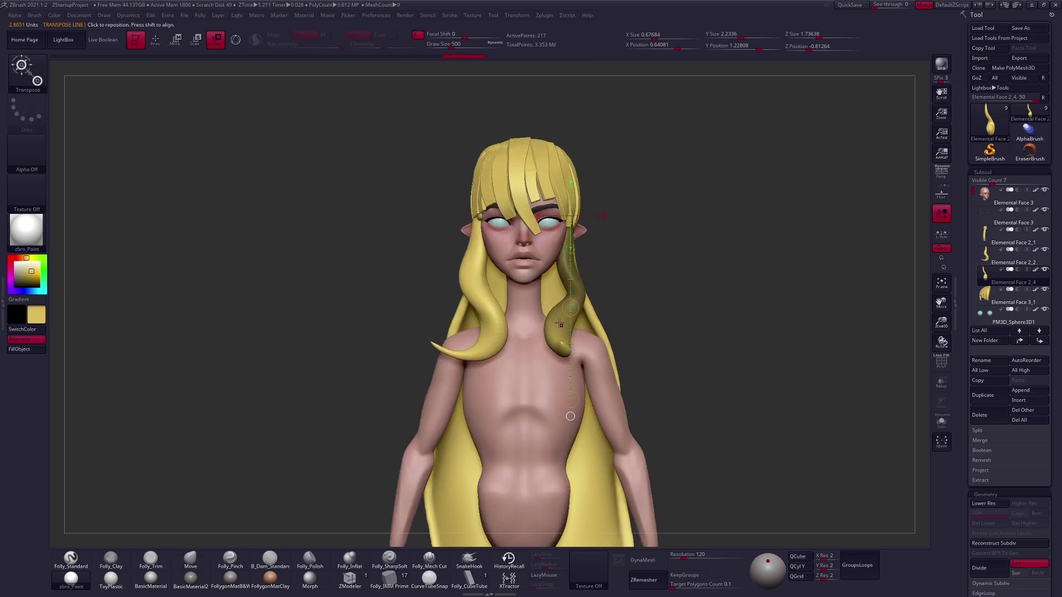
pyautogui.moveTo(559, 324); pyautogui.dragTo(878, 208)
pyautogui.moveTo(577, 325); pyautogui.dragTo(600, 360)
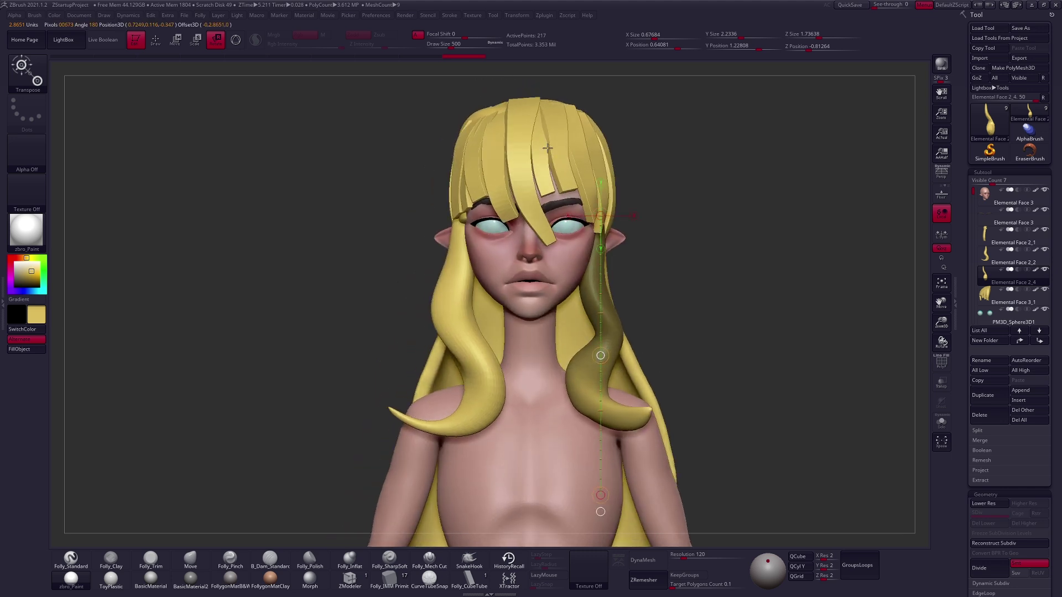
pyautogui.keyDown('ctrl'); pyautogui.click(659, 344); pyautogui.keyUp('ctrl')
pyautogui.press('q')
# Mask everything except the lock's outer tip and rotate that tip downward with the Transpose line.
pyautogui.keyDown('alt'); pyautogui.moveTo(641, 397); pyautogui.dragTo(676, 285); pyautogui.keyUp('alt')
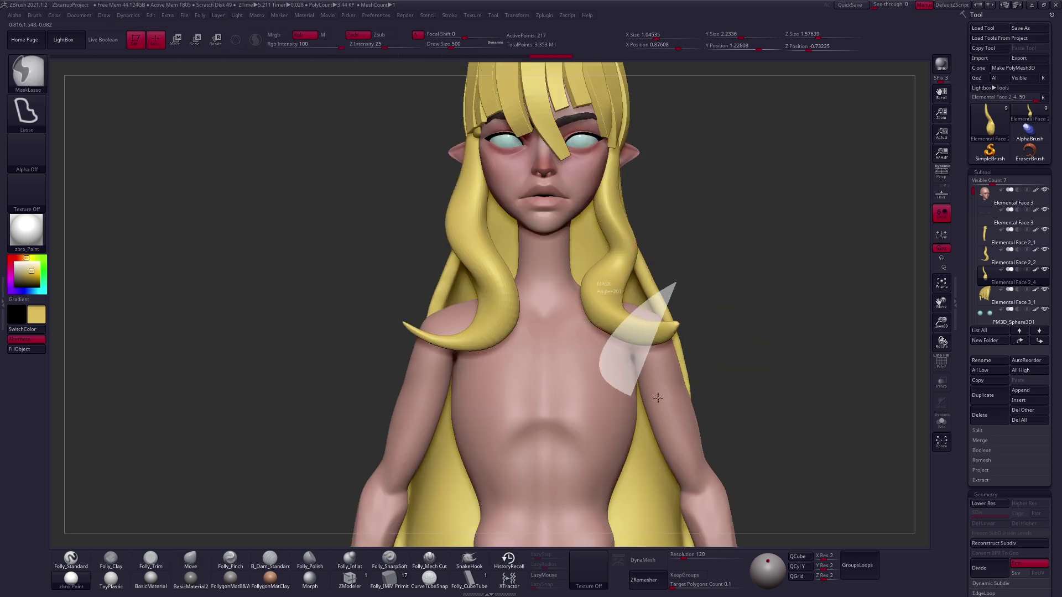
pyautogui.keyDown('ctrl'); pyautogui.moveTo(658, 397); pyautogui.dragTo(657, 395); pyautogui.keyUp('ctrl')
pyautogui.press('r')
pyautogui.moveTo(572, 304); pyautogui.dragTo(616, 310)
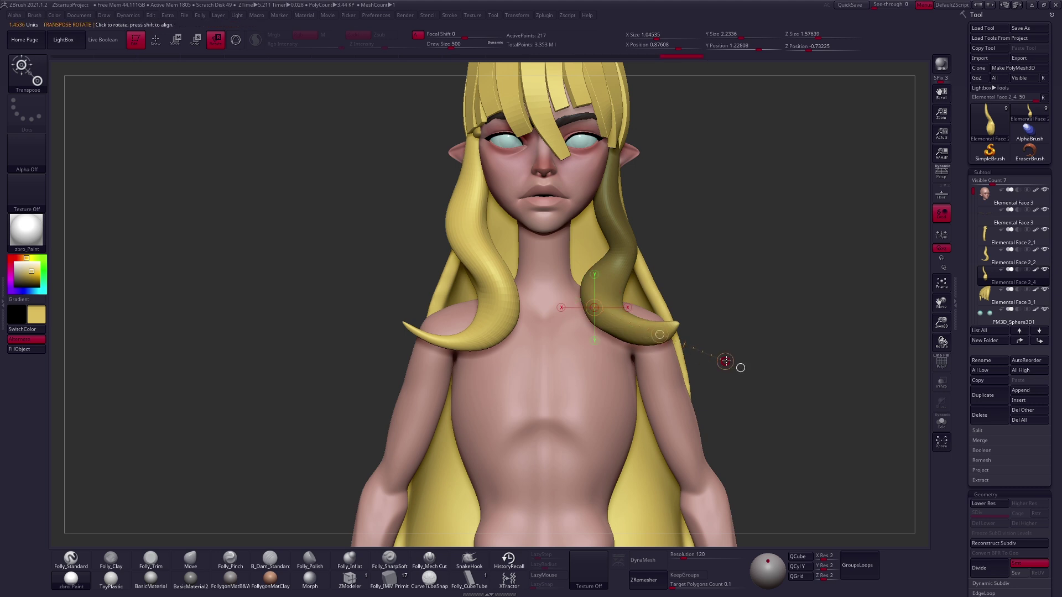
pyautogui.moveTo(725, 361); pyautogui.dragTo(638, 438)
pyautogui.press('q')
# Restore the lock's cleared mask and set up a Transpose rotation of its unmasked tip in profile.
pyautogui.keyDown('ctrl'); pyautogui.click(770, 306); pyautogui.keyUp('ctrl')
pyautogui.moveTo(771, 306); pyautogui.dragTo(690, 348)
pyautogui.hotkey('ctrl', 'z')
pyautogui.press('r')
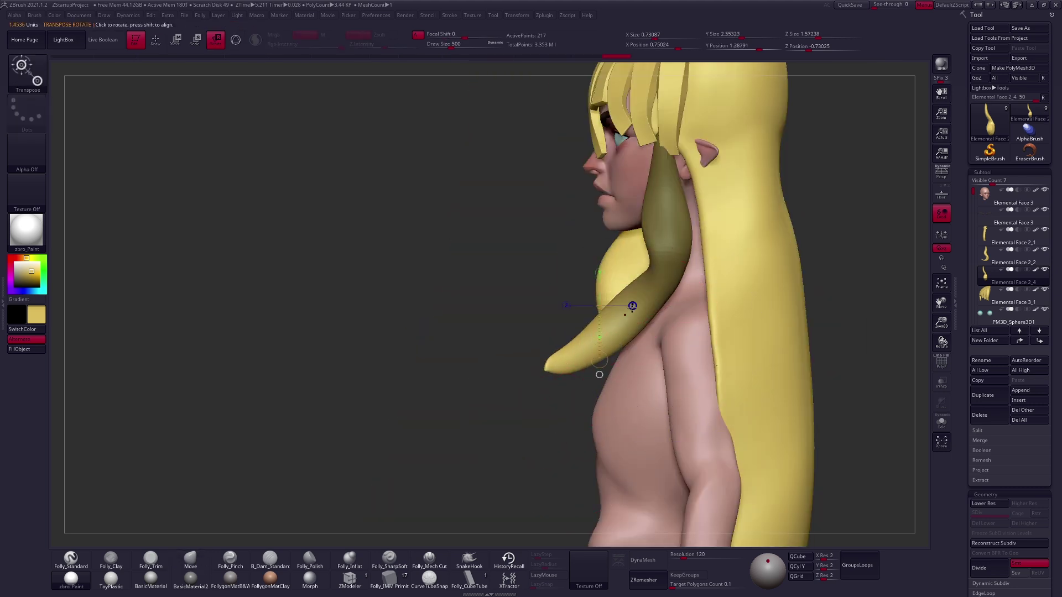
# Clear the mask on the Elemental Face 2_4 hair strand and reshape it with the Move brush at subdivision level 3.
pyautogui.press('q')
pyautogui.keyDown('ctrl'); pyautogui.click(550, 413); pyautogui.keyUp('ctrl')
pyautogui.moveTo(550, 412)
pyautogui.mouseDown()
pyautogui.moveTo(643, 366)
pyautogui.moveTo(634, 359)
pyautogui.moveTo(683, 356)
pyautogui.moveTo(668, 374)
pyautogui.mouseUp()
pyautogui.hotkey('shift', 'f')
pyautogui.press('d')
pyautogui.press('d')
pyautogui.hotkey('shift', 'f')
pyautogui.press('f')
pyautogui.press('[')
pyautogui.moveTo(677, 343)
pyautogui.mouseDown()
pyautogui.moveTo(659, 372)
pyautogui.moveTo(684, 375)
pyautogui.mouseUp()
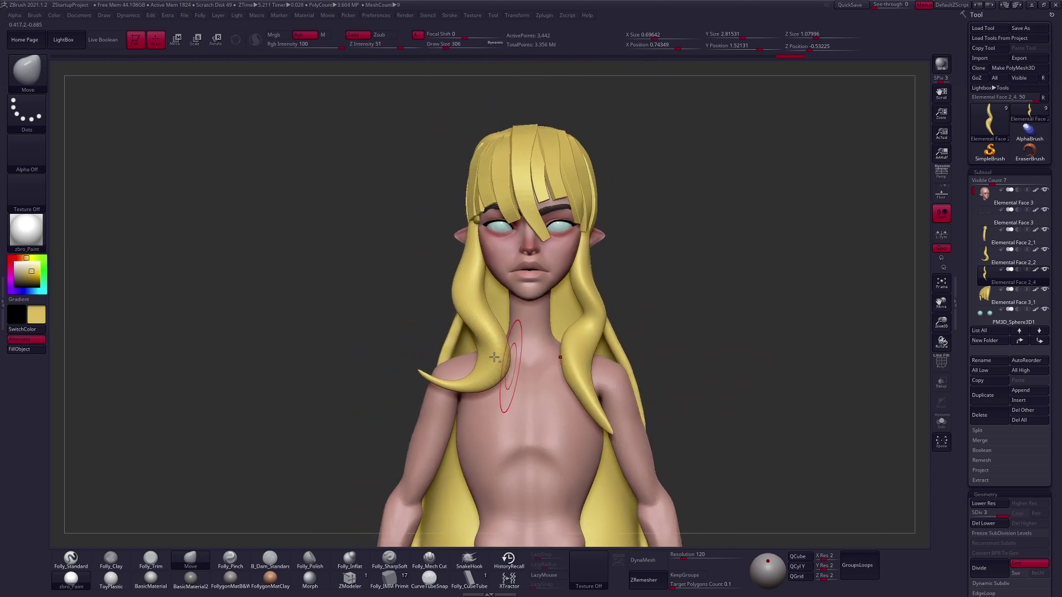
# Isolate the Elemental Face 2_2 strand and choose the Folly_Mech Cut brush with a draw size of 170.
pyautogui.click(985, 269)
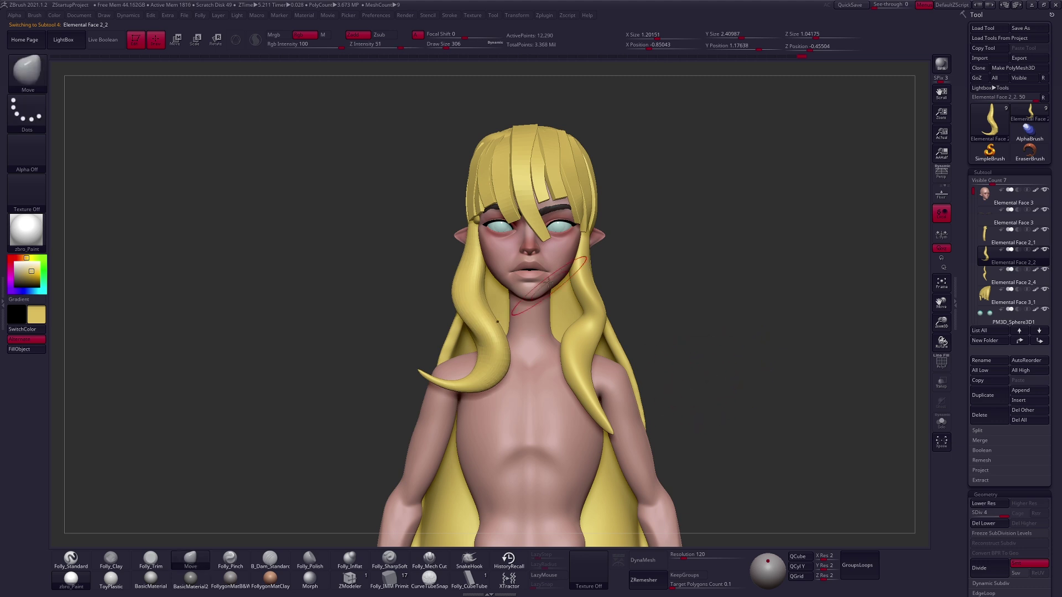
pyautogui.click(429, 559)
pyautogui.hotkey('ctrl', 'shift', 's')
pyautogui.press('f')
pyautogui.press('[')
pyautogui.moveTo(556, 355)
pyautogui.mouseDown()
pyautogui.moveTo(560, 387)
pyautogui.moveTo(572, 360)
pyautogui.mouseUp()
pyautogui.press('space')
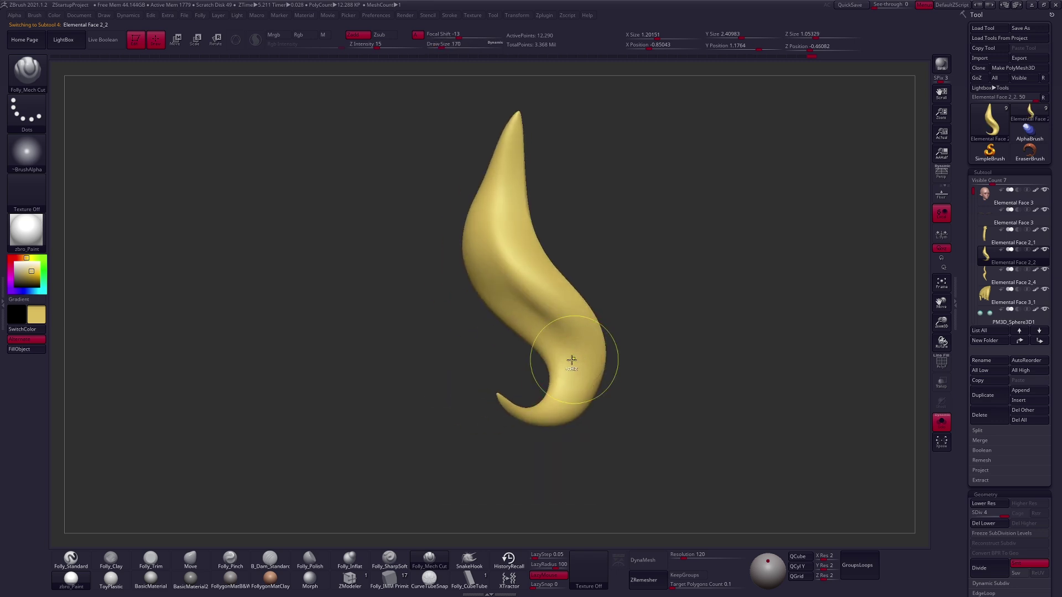
# Raise the strand to subdivision level 5 and carve a lengthwise crease through its upper and middle sections.
pyautogui.moveTo(494, 271); pyautogui.dragTo(518, 245)
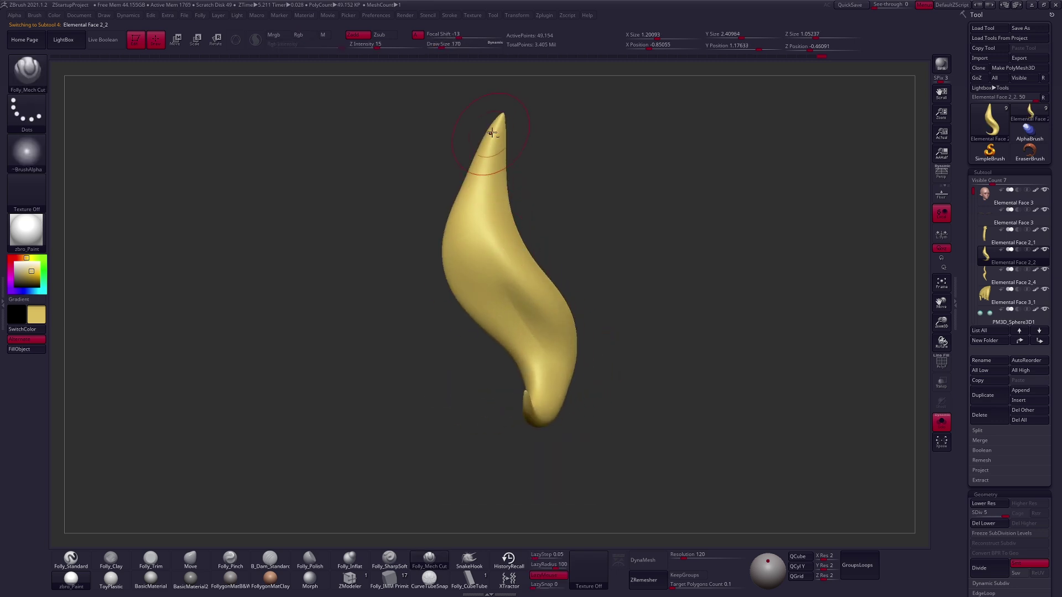
pyautogui.moveTo(475, 192); pyautogui.dragTo(476, 194)
pyautogui.moveTo(506, 255); pyautogui.dragTo(548, 307)
pyautogui.moveTo(465, 253); pyautogui.dragTo(465, 253)
pyautogui.moveTo(580, 265); pyautogui.dragTo(598, 258)
# Check the strand against the full character and carve along its curled lower end toward the tip.
pyautogui.hotkey('shift', 'ctrl', 's')
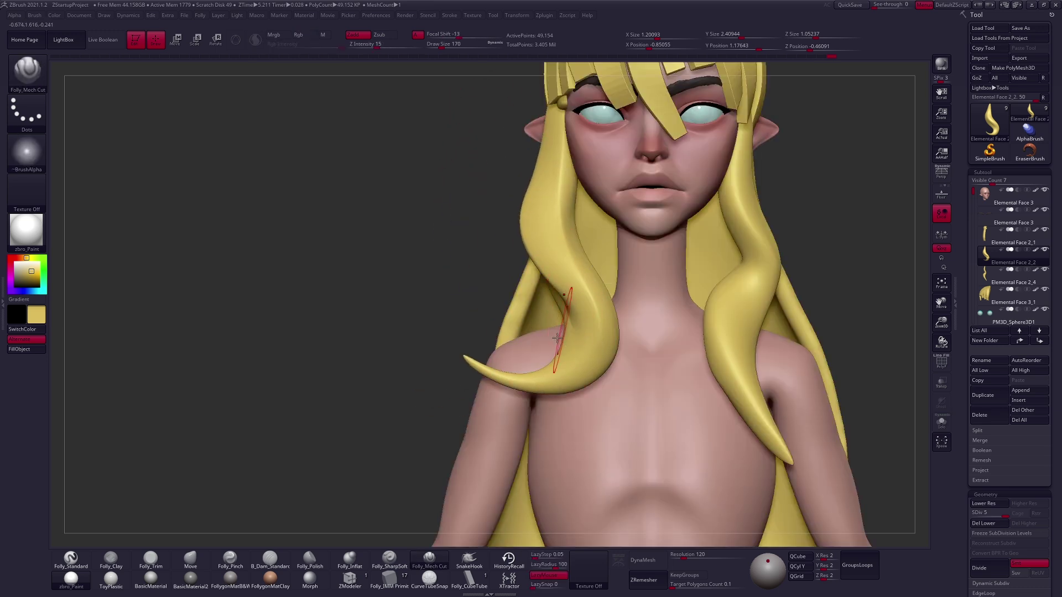
pyautogui.hotkey('shift', 'ctrl', 's')
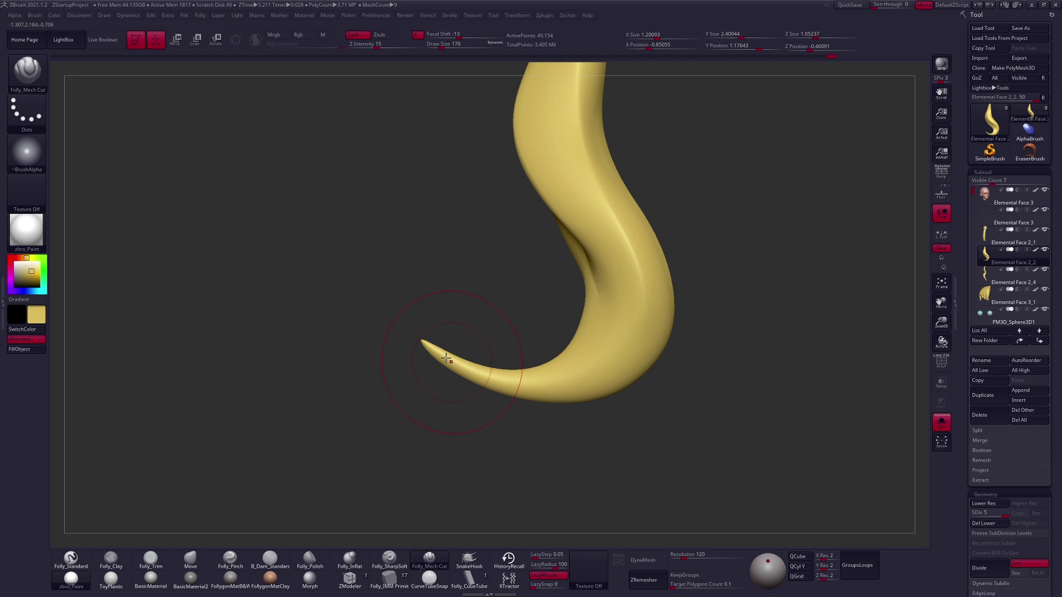
pyautogui.moveTo(562, 394); pyautogui.dragTo(563, 394)
pyautogui.moveTo(586, 343); pyautogui.dragTo(641, 279)
# Carve a groove down the far side of the isolated strand with the draw size set to 192.
pyautogui.hotkey('shift', 'ctrl', 's')
pyautogui.moveTo(662, 353); pyautogui.dragTo(609, 331, button='right')
pyautogui.hotkey('shift', 'ctrl', 's')
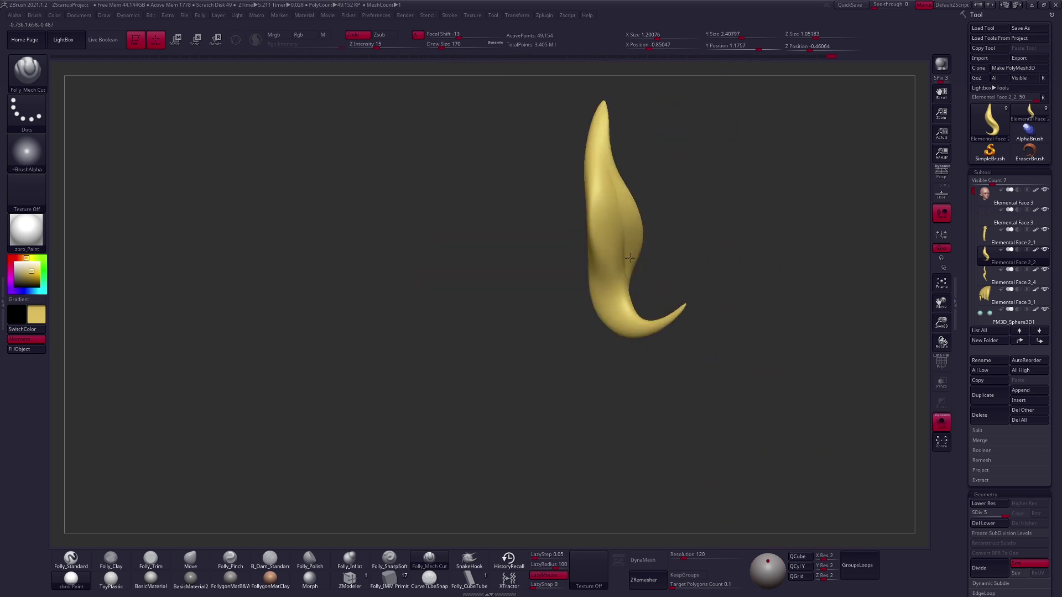
pyautogui.press('space')
pyautogui.moveTo(582, 131); pyautogui.dragTo(585, 132)
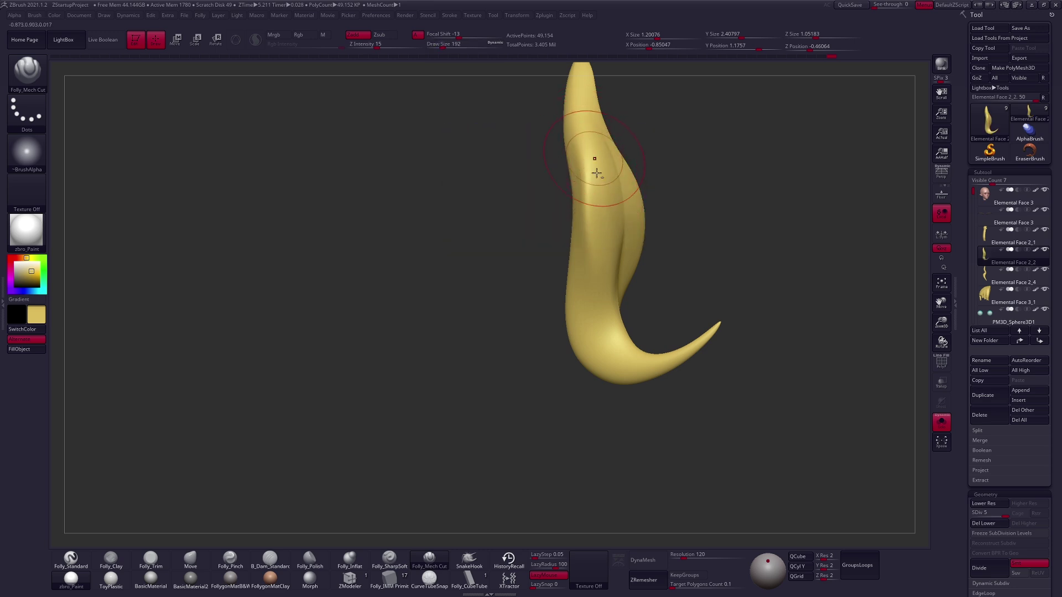
# Carve and flatten the planes around the strand's lower bend and outer curve.
pyautogui.moveTo(597, 173); pyautogui.dragTo(584, 200, button='right')
pyautogui.moveTo(569, 412)
pyautogui.mouseDown(button='right')
pyautogui.moveTo(599, 379)
pyautogui.moveTo(553, 310)
pyautogui.moveTo(577, 353)
pyautogui.moveTo(623, 266)
pyautogui.moveTo(623, 119)
pyautogui.mouseUp(button='right')
pyautogui.moveTo(563, 454)
pyautogui.mouseDown(button='right')
pyautogui.moveTo(592, 310)
pyautogui.moveTo(615, 261)
pyautogui.mouseUp(button='right')
pyautogui.moveTo(560, 383); pyautogui.dragTo(515, 317, button='right')
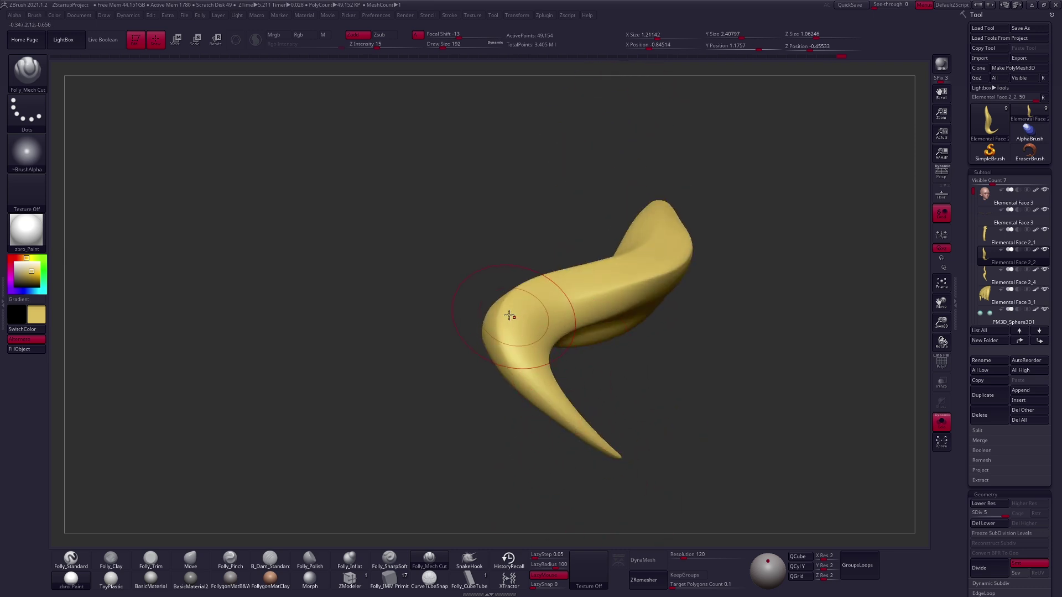
pyautogui.moveTo(560, 424)
pyautogui.mouseDown(button='right')
pyautogui.moveTo(650, 275)
pyautogui.moveTo(631, 250)
pyautogui.mouseUp(button='right')
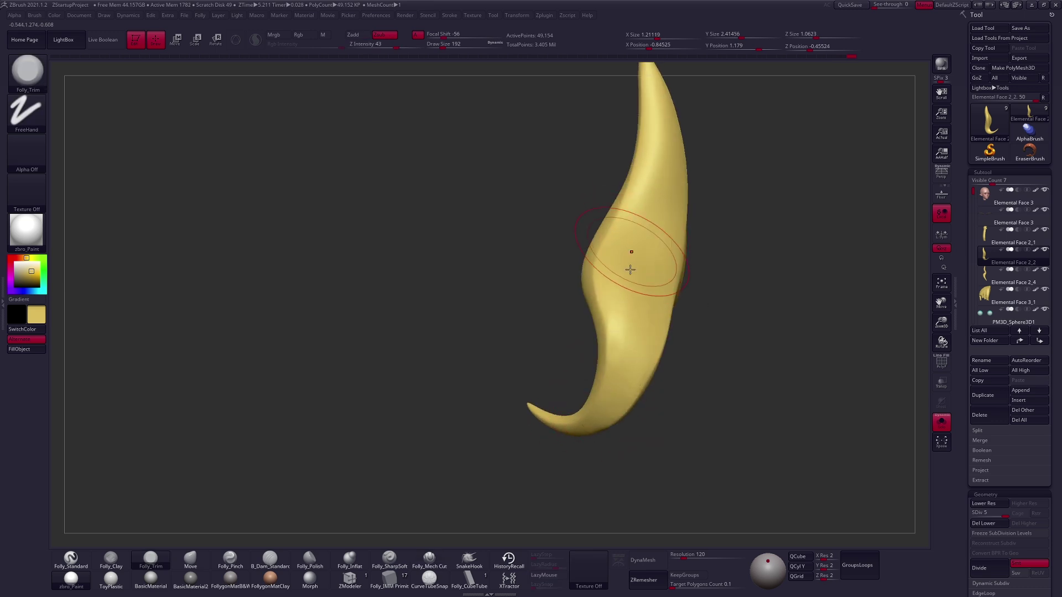
# Carve a long S-shaped groove along the strand's face with Folly_Mech Cut and show the full character again.
pyautogui.click(429, 559)
pyautogui.moveTo(553, 442)
pyautogui.mouseDown(button='right')
pyautogui.moveTo(657, 317)
pyautogui.moveTo(605, 269)
pyautogui.moveTo(514, 238)
pyautogui.mouseUp(button='right')
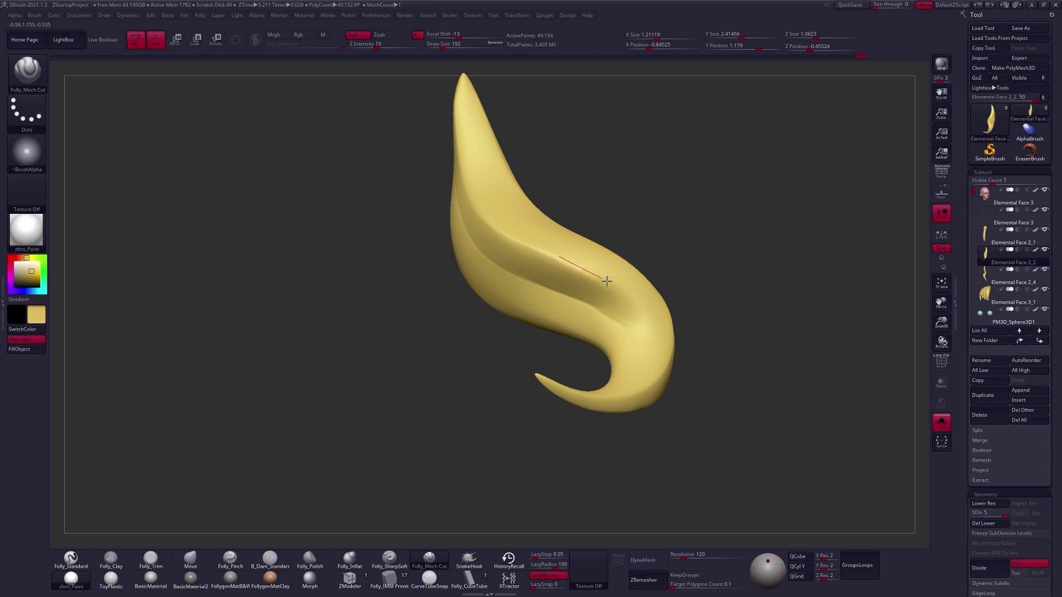
pyautogui.hotkey('shift', 'ctrl', 's')
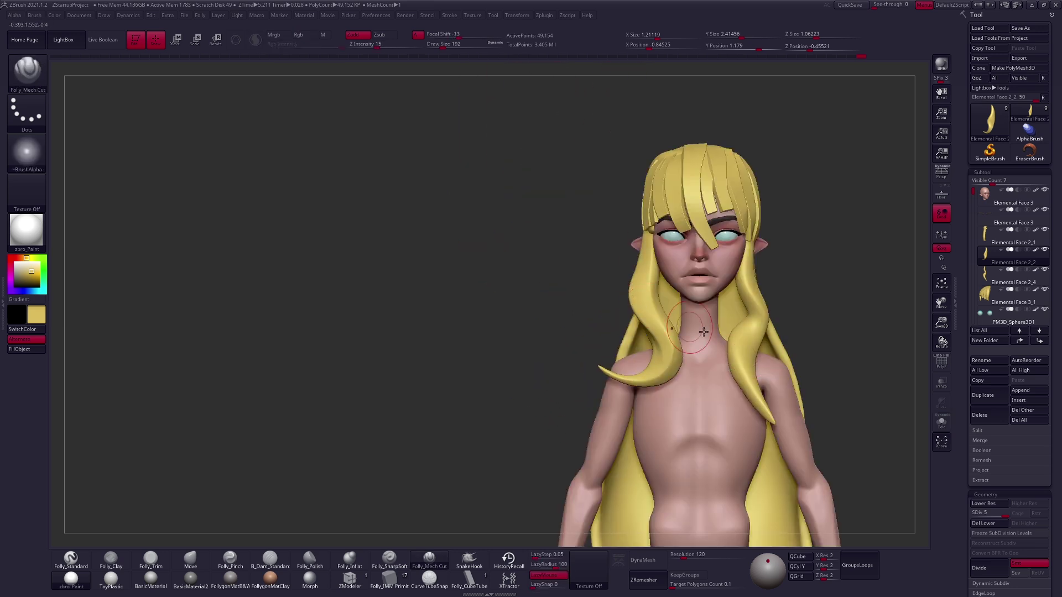
pyautogui.keyDown('alt'); pyautogui.moveTo(727, 374); pyautogui.dragTo(539, 369, button='right'); pyautogui.keyUp('alt')
# Touch up the strand with the Folly_Trim brush and switch to the Move brush at draw size 292.
pyautogui.press('b')
pyautogui.press('f')
pyautogui.press('t')
pyautogui.hotkey('shift', 'ctrl', 's')
pyautogui.hotkey('shift', 'ctrl', 's')
pyautogui.moveTo(561, 314); pyautogui.dragTo(521, 254, button='right')
pyautogui.press('b')
pyautogui.press('m')
pyautogui.press('v')
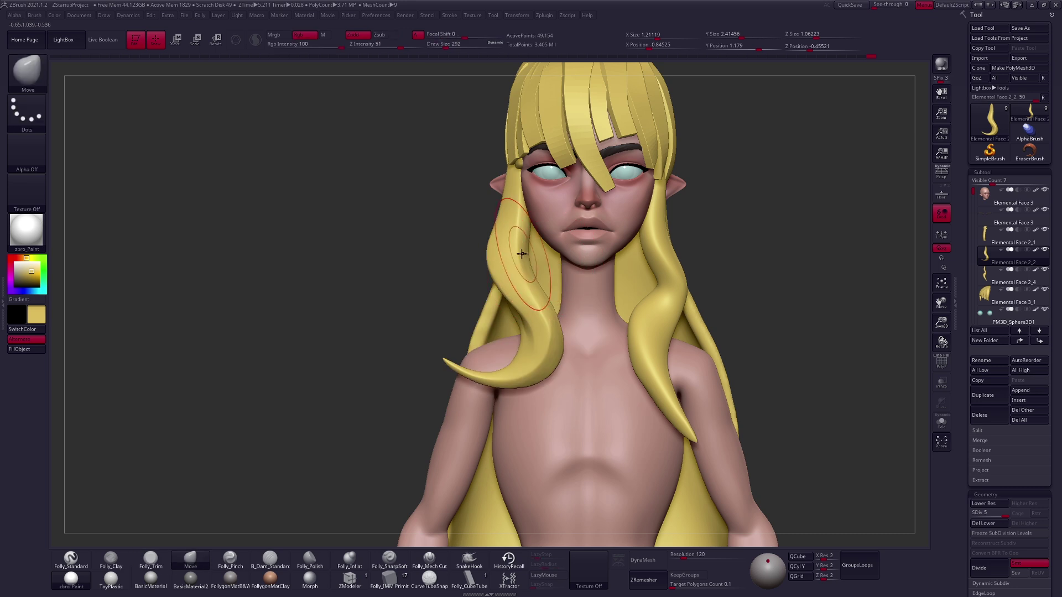
# Mask the strand below its root at subdivision level 2 and adjust the unmasked root with Transpose.
pyautogui.hotkey('shift', 'ctrl', 's')
pyautogui.keyDown('ctrl'); pyautogui.moveTo(486, 191); pyautogui.dragTo(558, 171); pyautogui.keyUp('ctrl')
pyautogui.press('w')
pyautogui.hotkey('shift', 'ctrl', 's')
pyautogui.moveTo(483, 187); pyautogui.dragTo(691, 191)
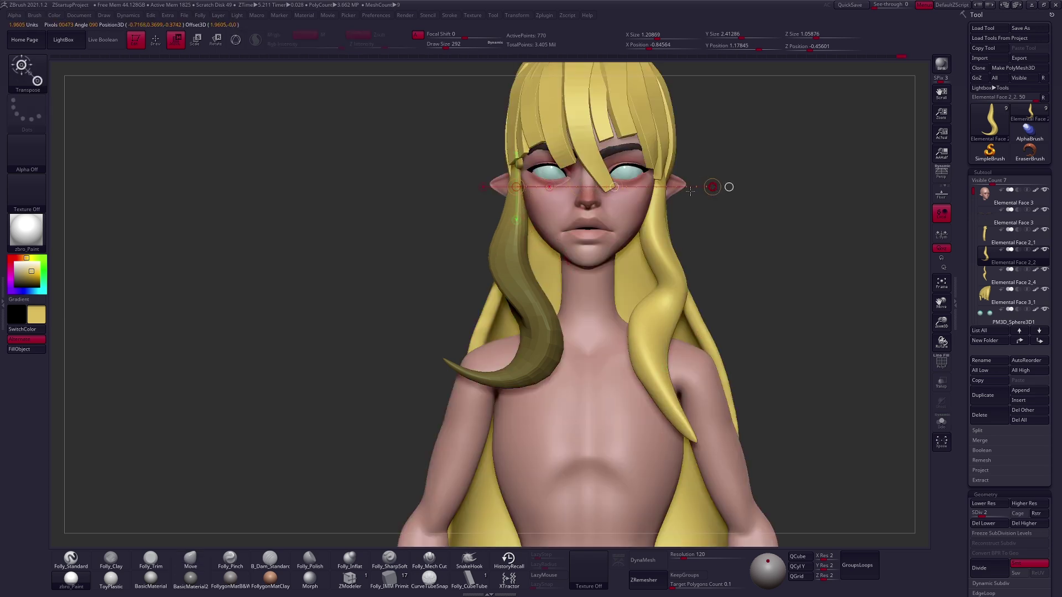
pyautogui.moveTo(479, 226); pyautogui.dragTo(548, 227)
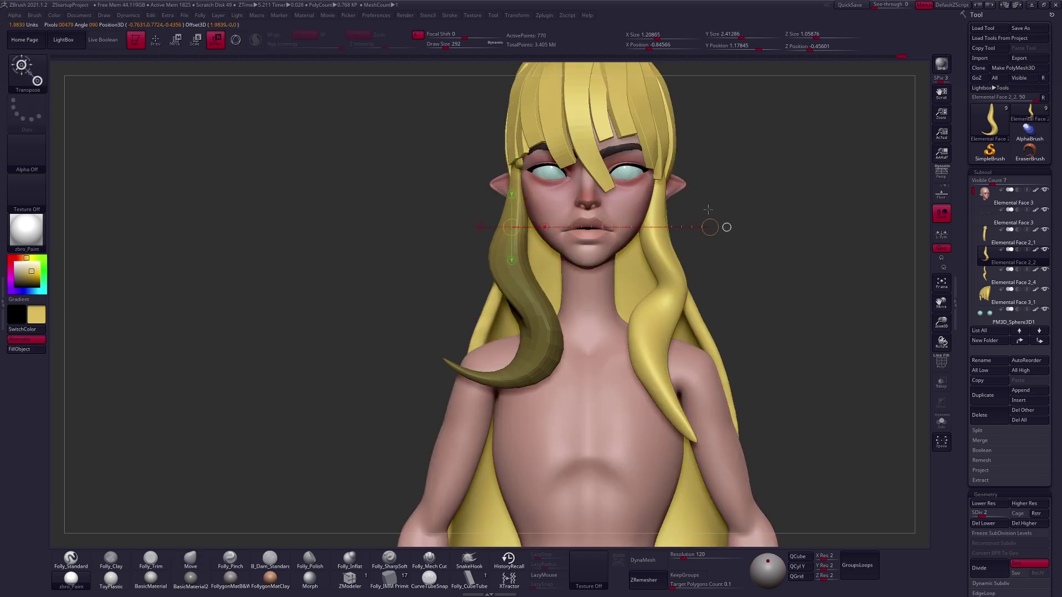
pyautogui.press('q')
# Refine the Elemental Face 2_2 strand's side profile with the Move brush, clearing its mask and using draw size 500.
pyautogui.moveTo(699, 265); pyautogui.dragTo(619, 260)
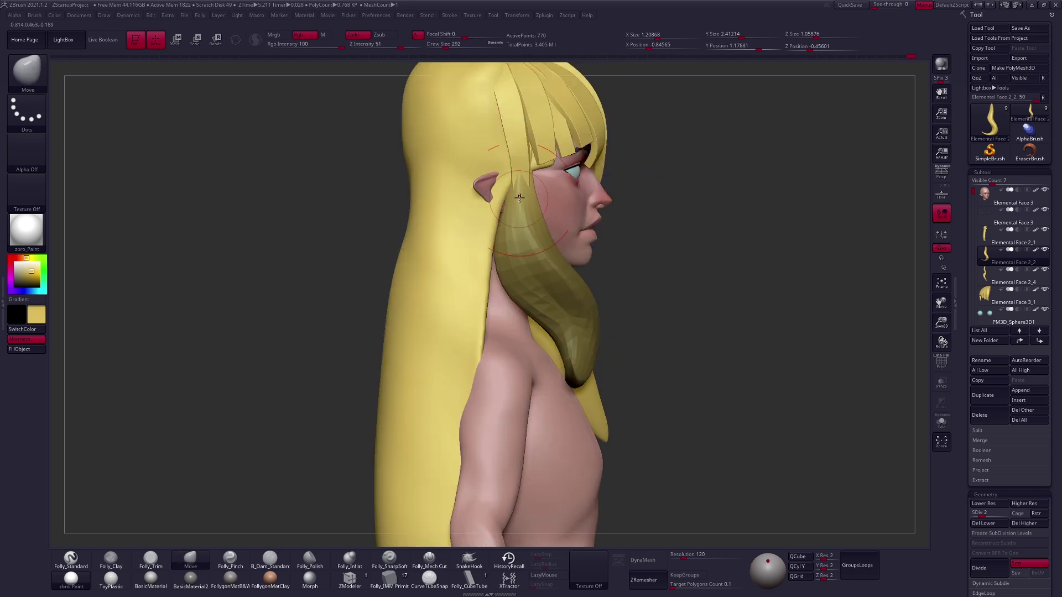
pyautogui.moveTo(518, 201); pyautogui.dragTo(687, 350)
pyautogui.keyDown('alt'); pyautogui.click(593, 398); pyautogui.keyUp('alt')
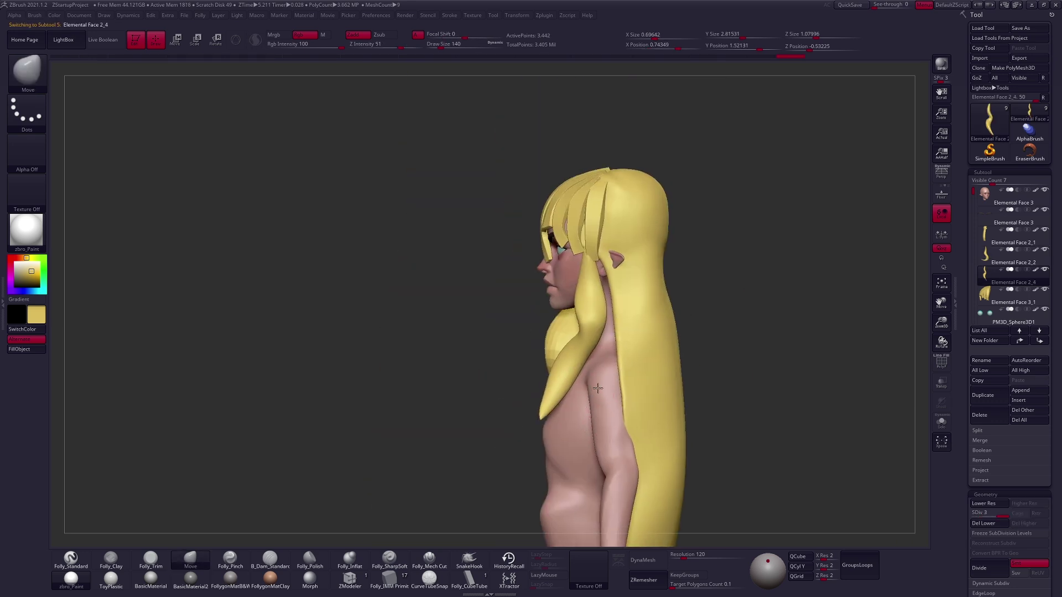
pyautogui.moveTo(640, 375); pyautogui.dragTo(679, 372)
pyautogui.keyDown('alt'); pyautogui.click(590, 312); pyautogui.keyUp('alt')
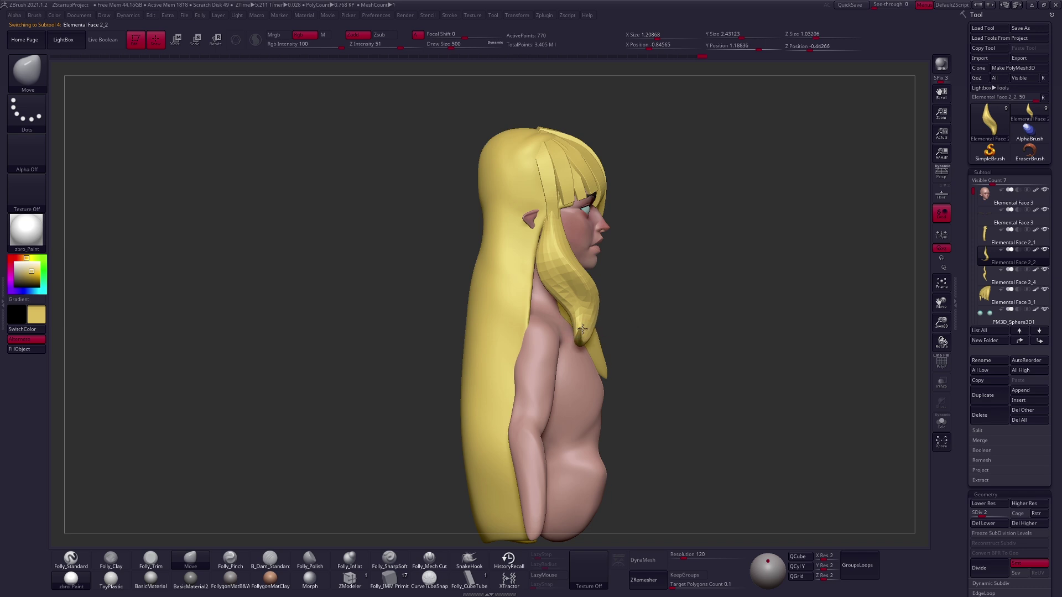
pyautogui.keyDown('shift'); pyautogui.moveTo(714, 354); pyautogui.dragTo(679, 353); pyautogui.keyUp('shift')
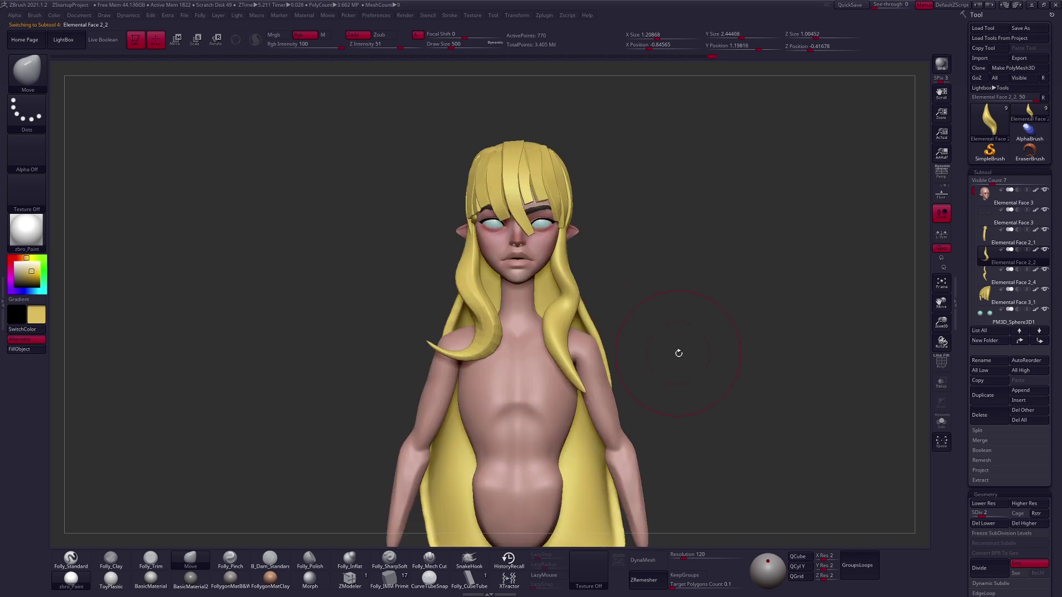
# Select the Elemental Face 2_4 strand and reposition its lower part with a larger Move brush.
pyautogui.keyDown('alt'); pyautogui.click(556, 324); pyautogui.keyUp('alt')
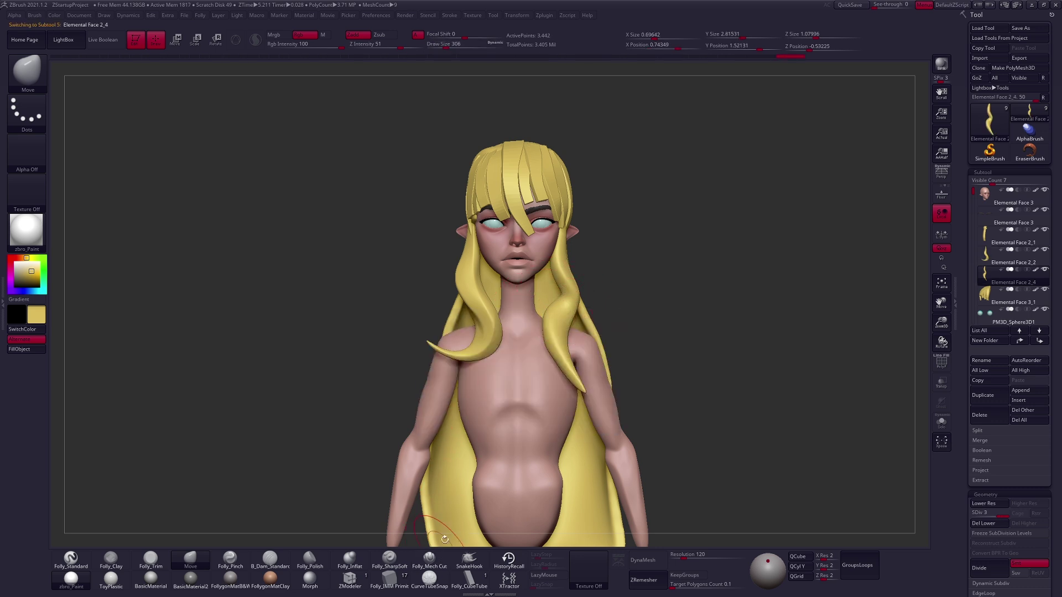
pyautogui.moveTo(452, 445); pyautogui.dragTo(582, 340)
pyautogui.keyDown('shift'); pyautogui.moveTo(582, 368); pyautogui.dragTo(636, 352, button='right'); pyautogui.keyUp('shift')
pyautogui.press('space')
pyautogui.moveTo(584, 367); pyautogui.dragTo(613, 360)
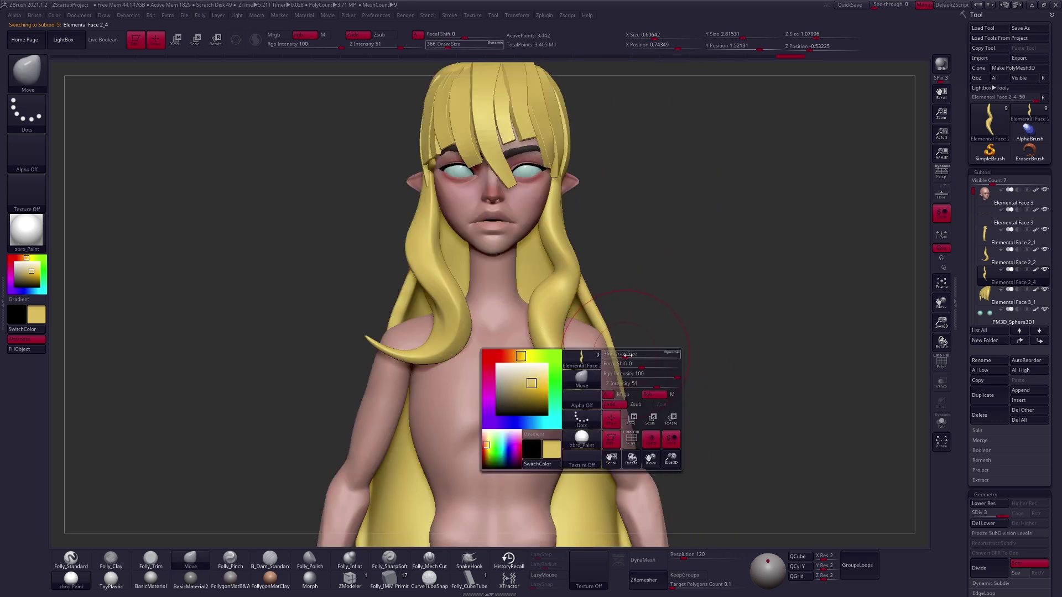
pyautogui.moveTo(546, 320); pyautogui.dragTo(558, 337, button='right')
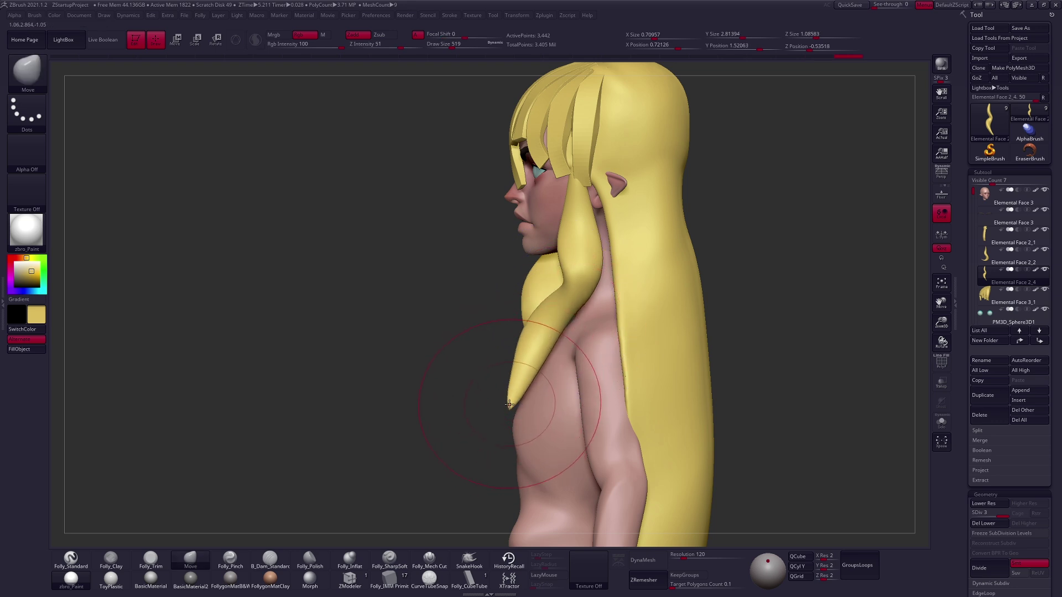
# Lower the strand to subdivision level 1 and display its wireframe.
pyautogui.hotkey('shift', 'd')
pyautogui.hotkey('shift', 'd')
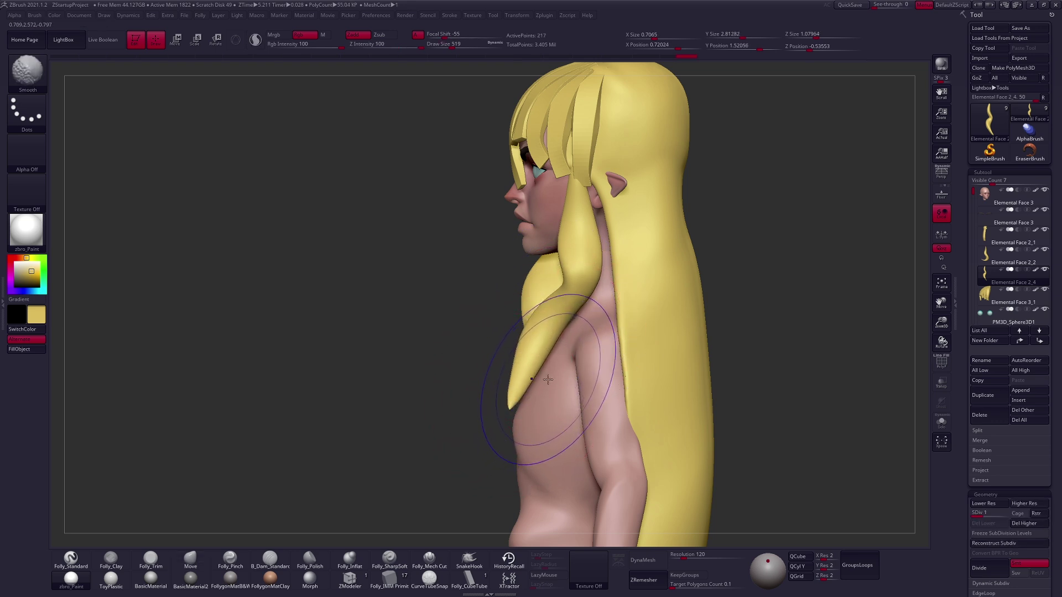
pyautogui.hotkey('shift', 'f')
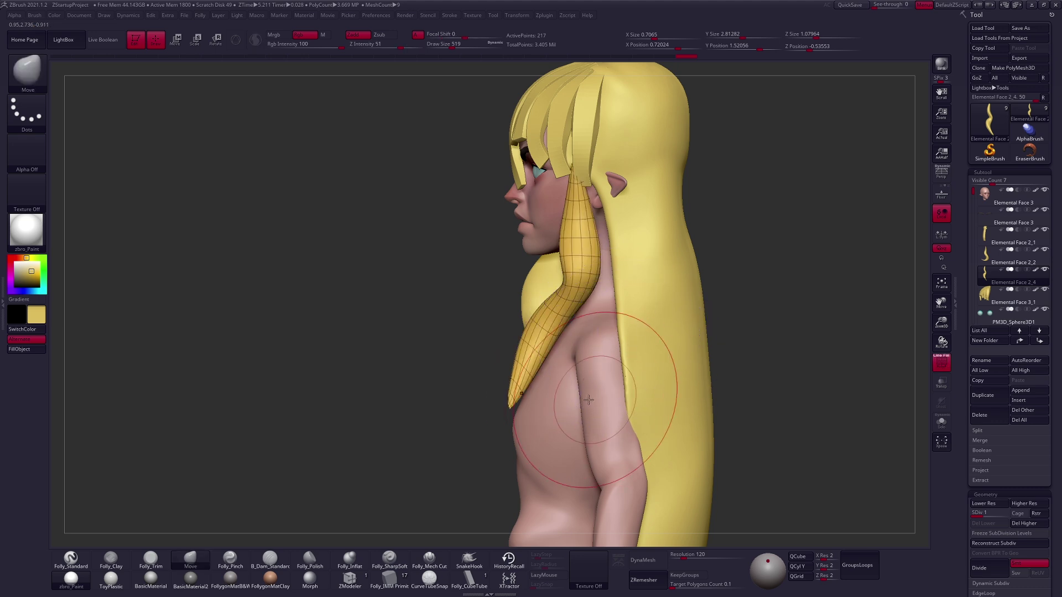
# Mask the upper part of the strand and turn off its dynamic subdivision.
pyautogui.moveTo(553, 375)
pyautogui.keyDown('ctrl'); pyautogui.mouseDown()
pyautogui.moveTo(447, 374)
pyautogui.moveTo(520, 462)
pyautogui.mouseUp(); pyautogui.keyUp('ctrl')
pyautogui.scroll(-5, 995, 345)
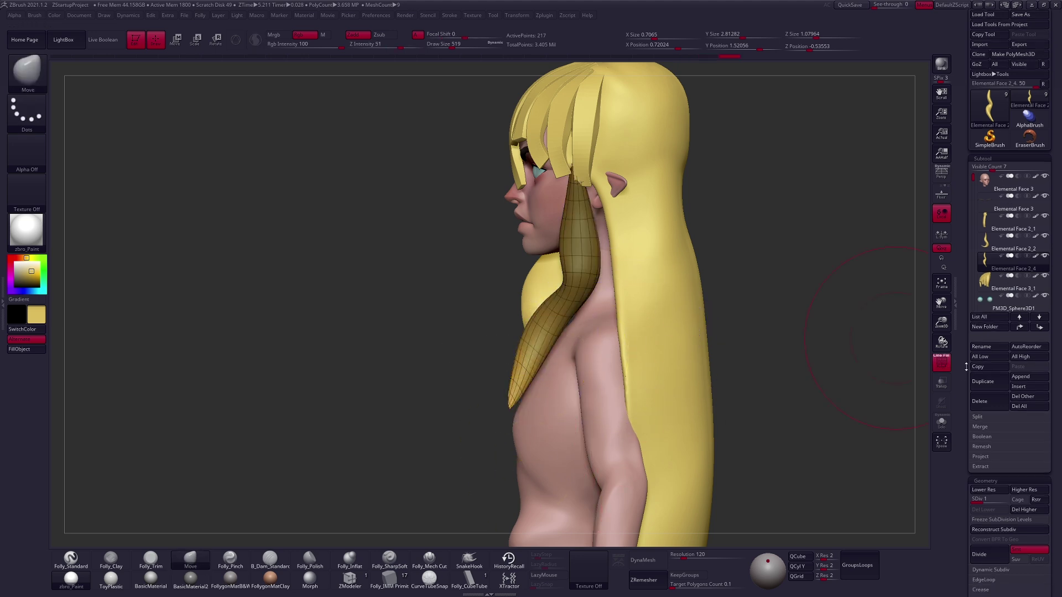
pyautogui.click(991, 329)
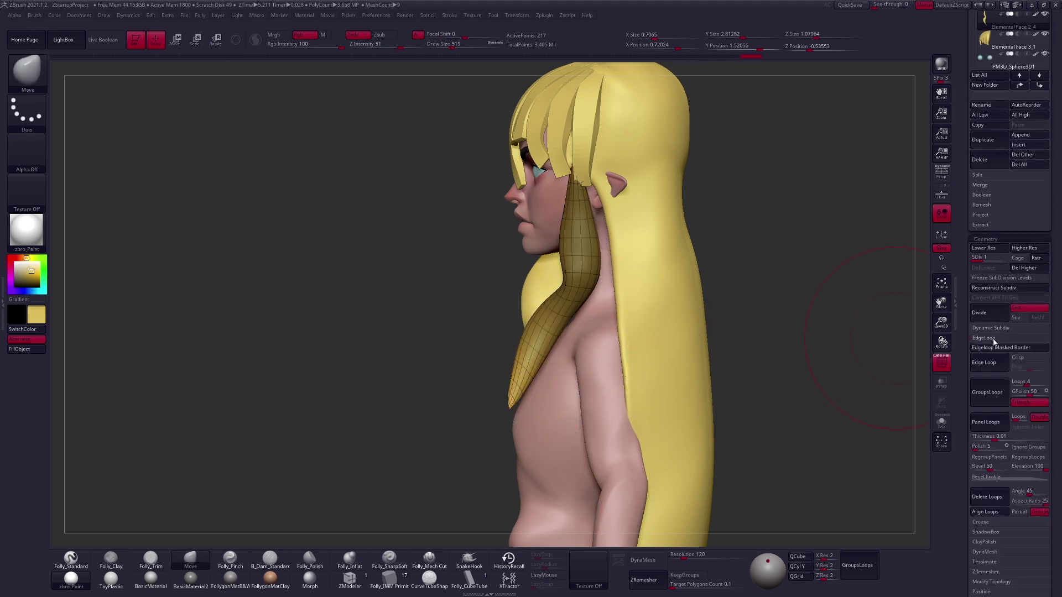
pyautogui.click(991, 329)
pyautogui.scroll(5, 960, 462)
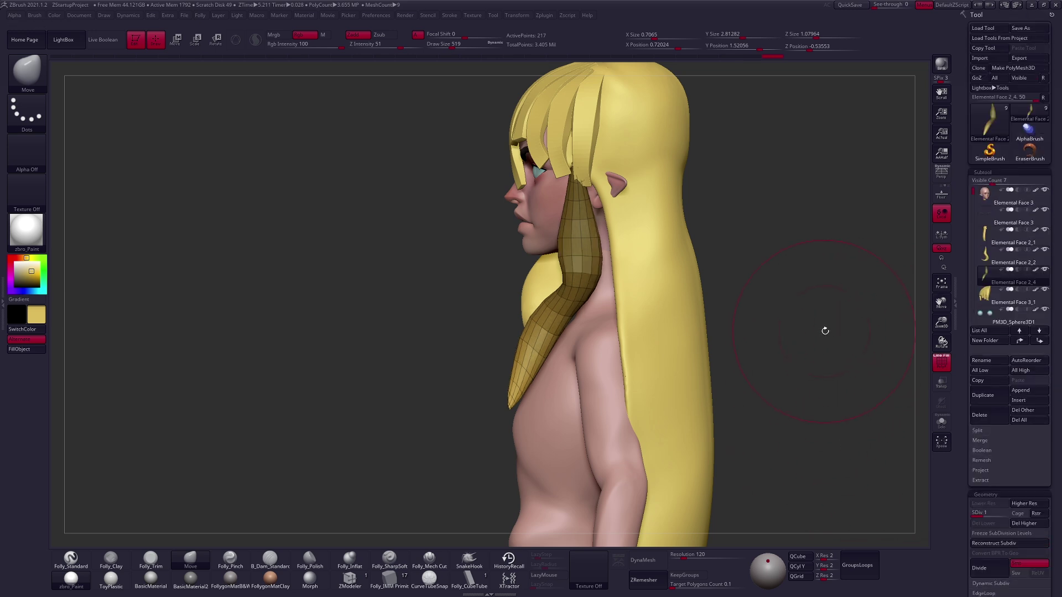
# Rotate the strand's unmasked lower end with Transpose and clear the mask.
pyautogui.press('r')
pyautogui.moveTo(542, 326); pyautogui.dragTo(477, 453)
pyautogui.press('q')
pyautogui.moveTo(628, 378); pyautogui.dragTo(640, 398)
pyautogui.keyDown('ctrl'); pyautogui.click(687, 360); pyautogui.keyUp('ctrl')
# Bend the whole strand into a stronger S-curve with the Move brush enlarged to a draw size of 742.
pyautogui.press(']')
pyautogui.moveTo(589, 371)
pyautogui.mouseDown()
pyautogui.moveTo(561, 309)
pyautogui.moveTo(575, 294)
pyautogui.mouseUp()
pyautogui.press('space')
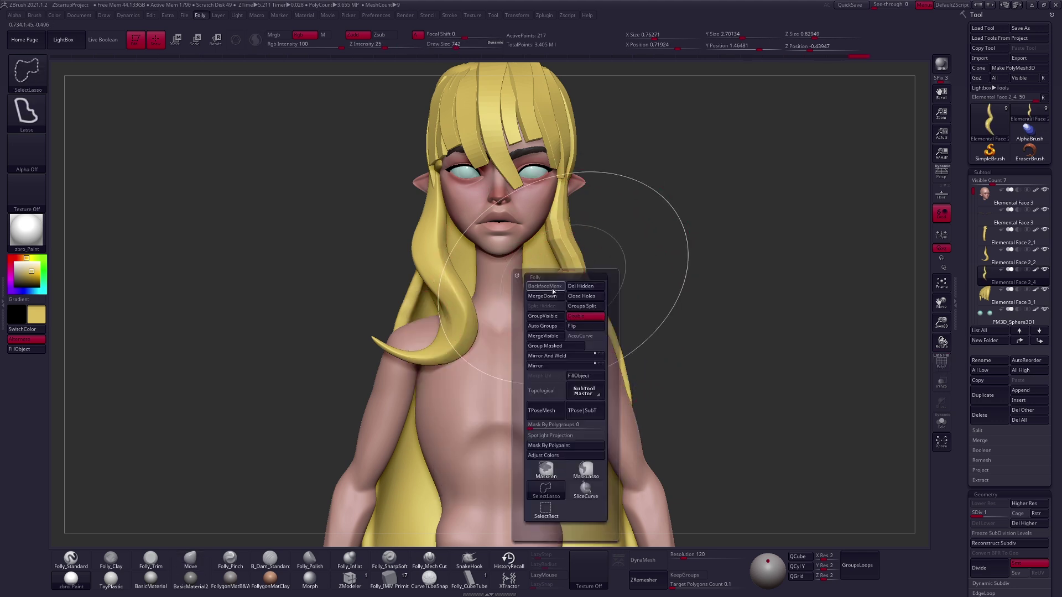
pyautogui.moveTo(558, 354); pyautogui.dragTo(538, 314)
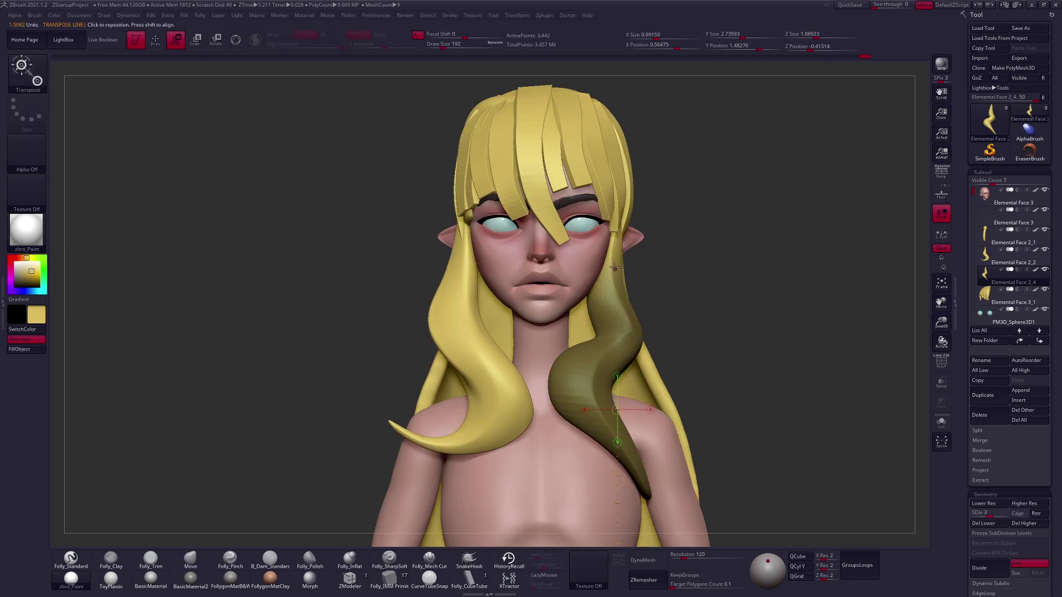
# Place a Transpose line across the strand's unmasked root, return to the Move brush and clear the mask.
pyautogui.moveTo(647, 269); pyautogui.dragTo(710, 269)
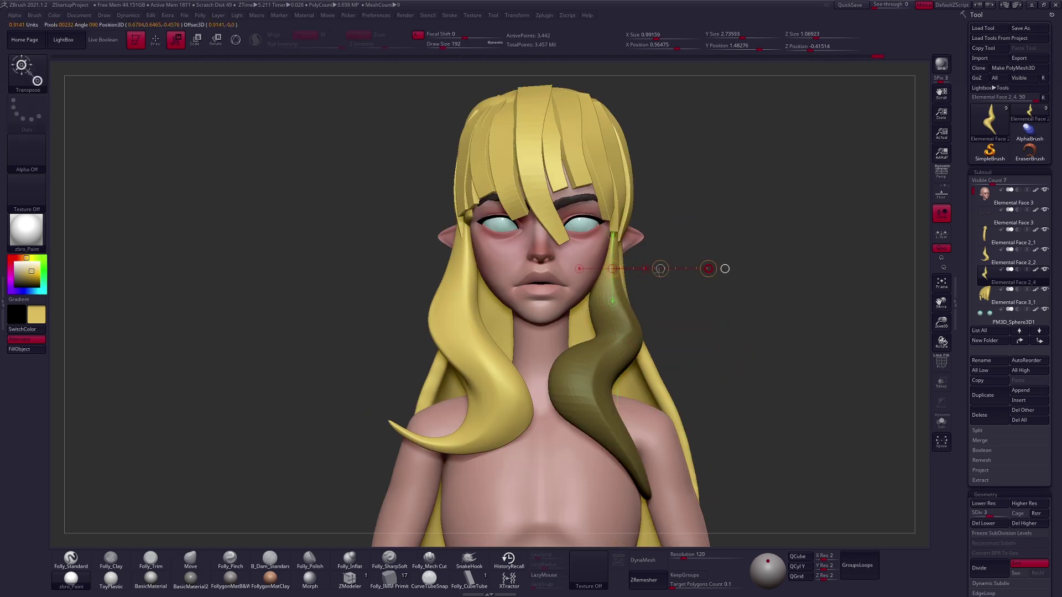
pyautogui.press('q')
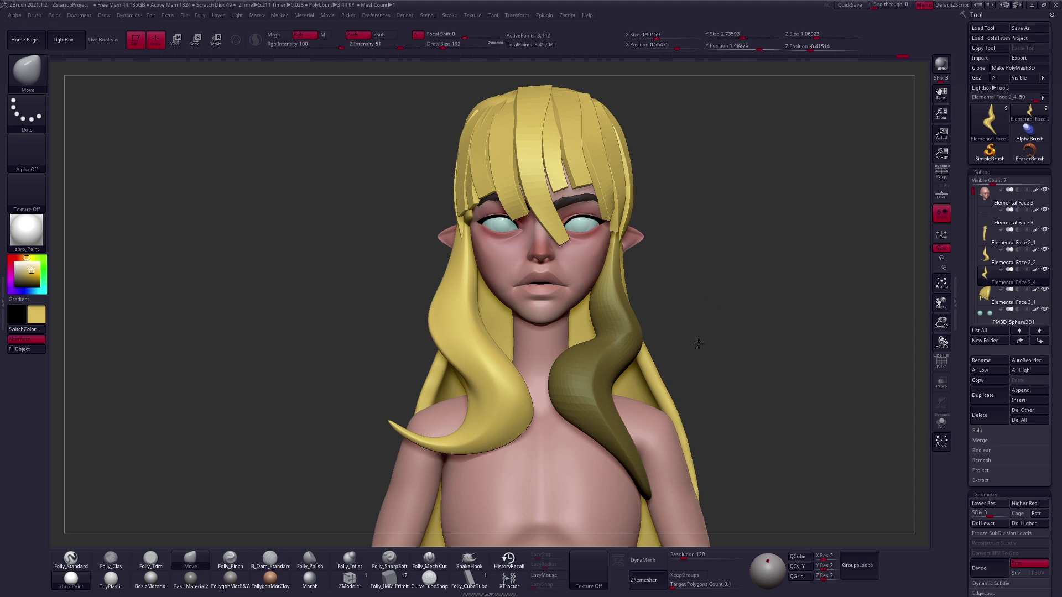
pyautogui.keyDown('shift'); pyautogui.moveTo(699, 348); pyautogui.dragTo(716, 337); pyautogui.keyUp('shift')
pyautogui.keyDown('ctrl'); pyautogui.click(796, 313); pyautogui.keyUp('ctrl')
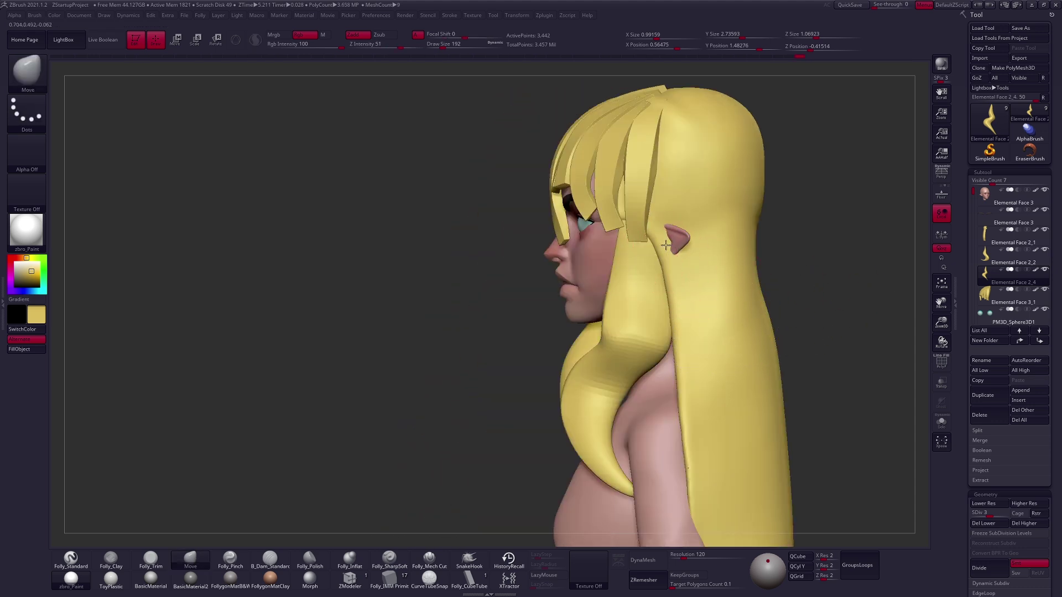
# Raise the front strand to subdivision level 5, isolate it and carve flat planes along its length with the Folly_Mech Cut brush.
pyautogui.click(442, 563)
pyautogui.press('d')
pyautogui.press('d')
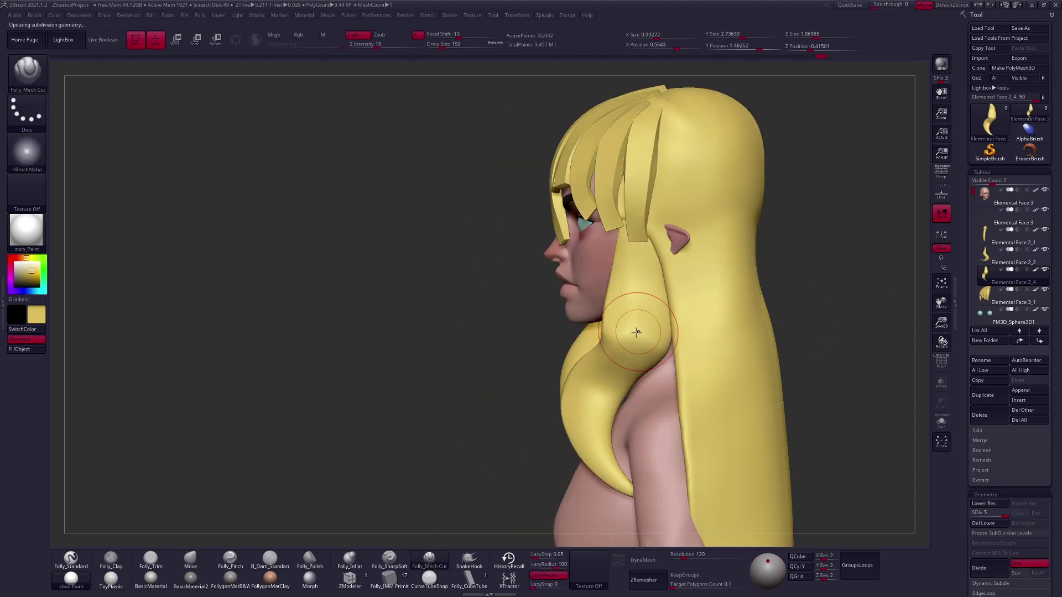
pyautogui.keyDown('alt'); pyautogui.moveTo(642, 310); pyautogui.dragTo(603, 272, button='right'); pyautogui.keyUp('alt')
pyautogui.hotkey('shift', 's')
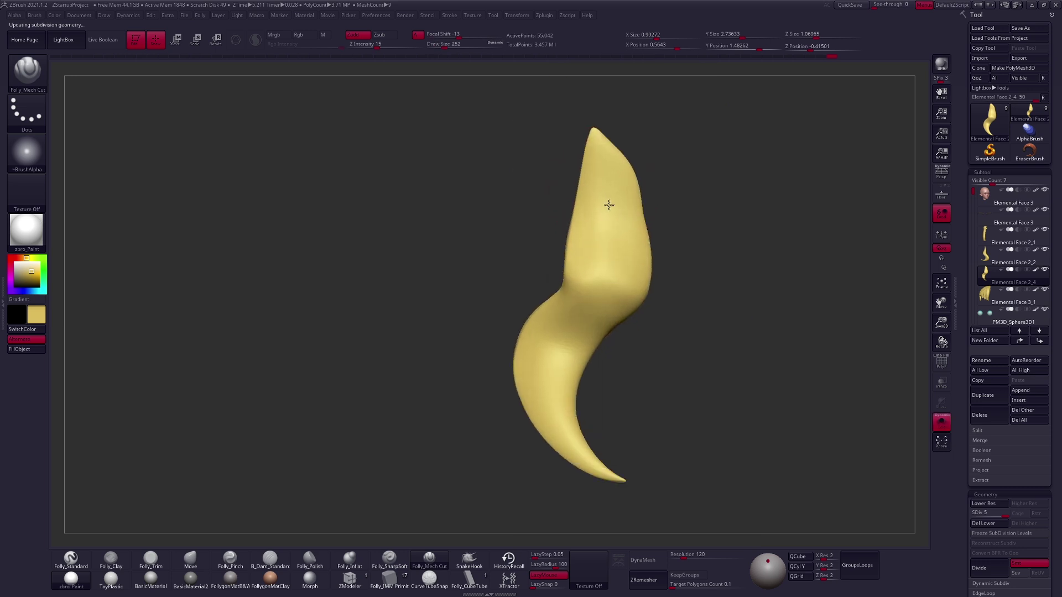
pyautogui.moveTo(590, 301)
pyautogui.mouseDown(button='right')
pyautogui.moveTo(558, 368)
pyautogui.moveTo(614, 243)
pyautogui.mouseUp(button='right')
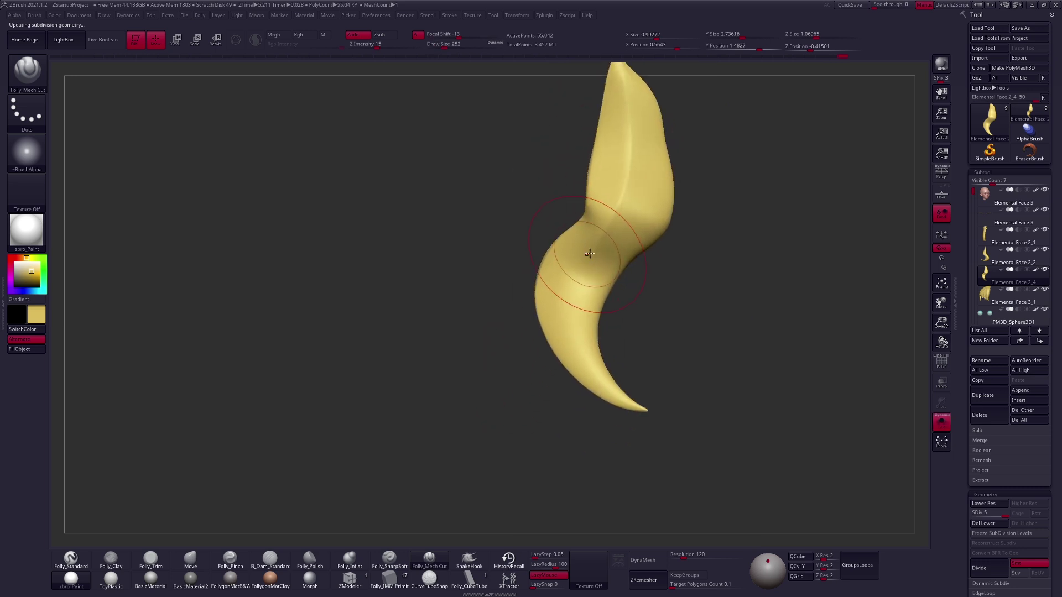
pyautogui.keyDown('ctrl'); pyautogui.moveTo(585, 297); pyautogui.dragTo(636, 148, button='right'); pyautogui.keyUp('ctrl')
pyautogui.moveTo(560, 285); pyautogui.dragTo(575, 442)
pyautogui.moveTo(545, 321)
pyautogui.mouseDown()
pyautogui.moveTo(575, 420)
pyautogui.moveTo(559, 375)
pyautogui.mouseUp()
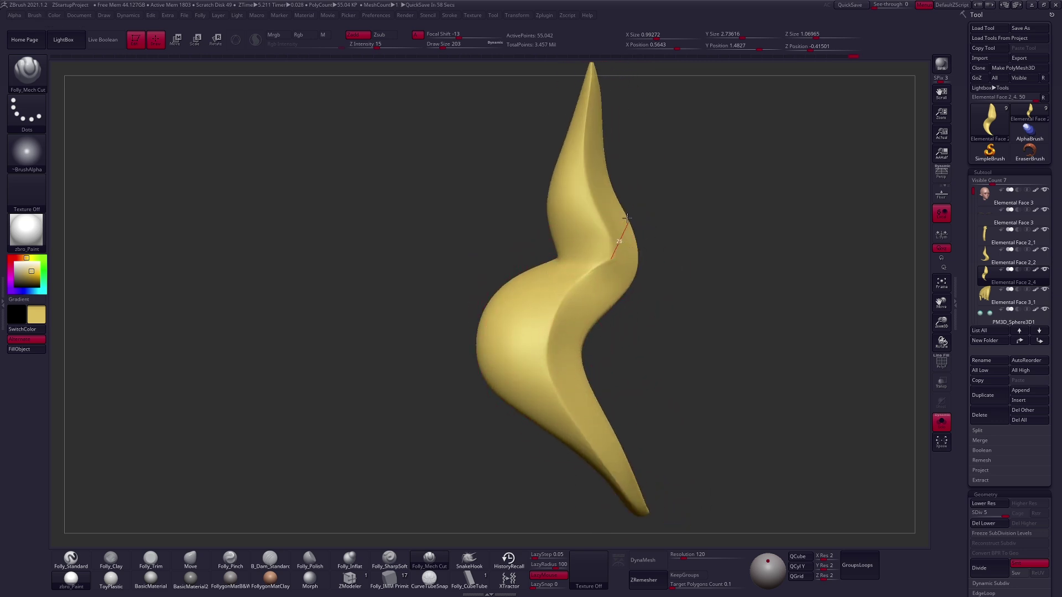
# Smooth out the sharp crease across the strand's bend.
pyautogui.moveTo(577, 124); pyautogui.dragTo(558, 232, button='right')
pyautogui.keyDown('ctrl'); pyautogui.moveTo(586, 265); pyautogui.dragTo(597, 292, button='right'); pyautogui.keyUp('ctrl')
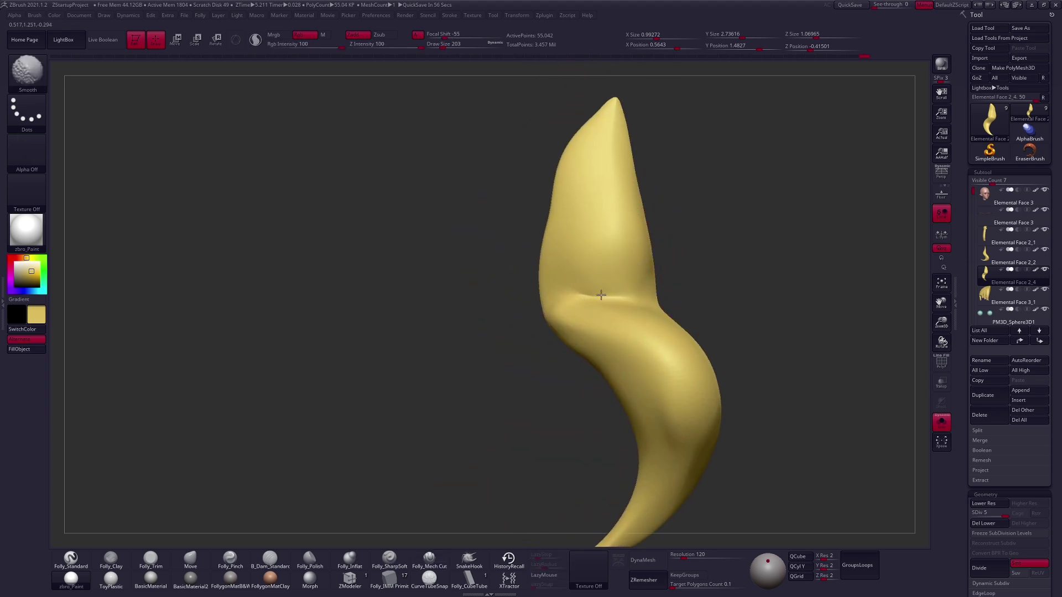
pyautogui.press('c')
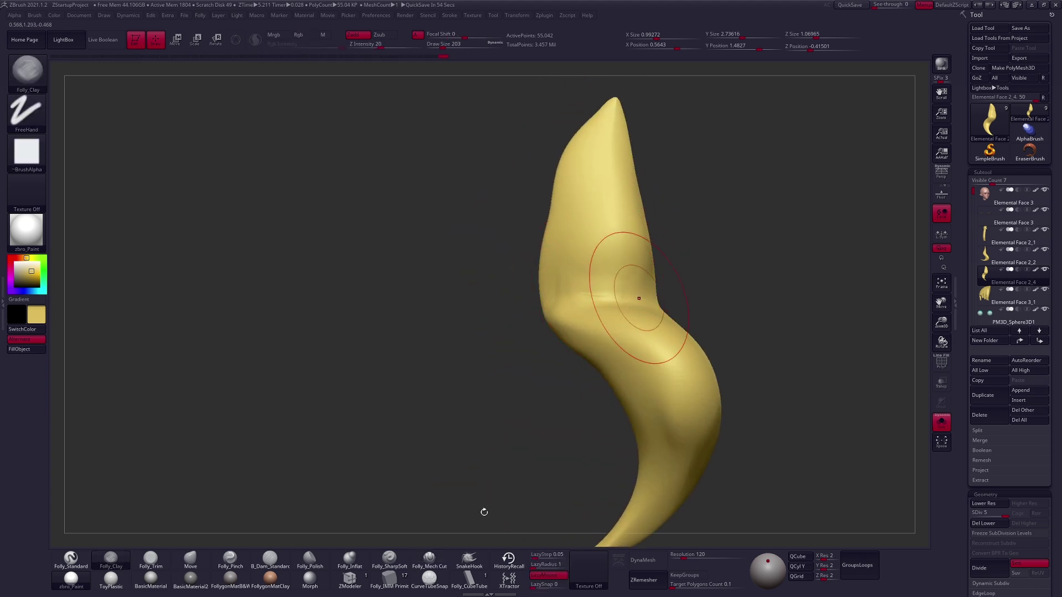
pyautogui.press('shift')
pyautogui.hotkey('ctrl', 'z')
pyautogui.hotkey('ctrl', 'shift', 'z')
# Adjust the strand's outline with the Move brush and carve its other side down to the tip with Folly_Mech Cut.
pyautogui.press('b')
pyautogui.press('m')
pyautogui.press('v')
pyautogui.click(429, 559)
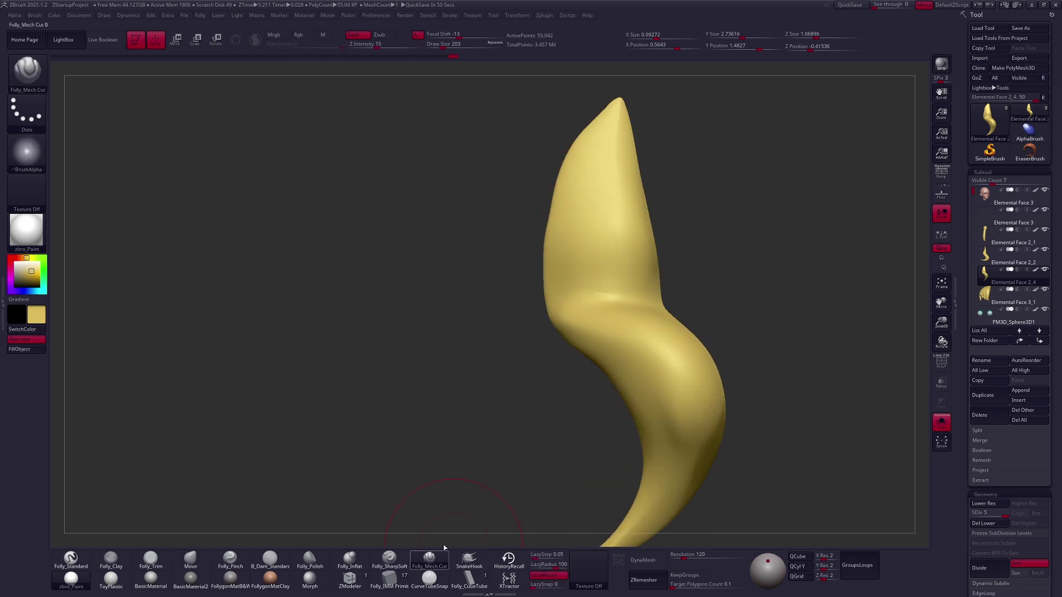
pyautogui.moveTo(611, 107)
pyautogui.mouseDown()
pyautogui.moveTo(612, 349)
pyautogui.moveTo(586, 234)
pyautogui.moveTo(553, 228)
pyautogui.mouseUp()
pyautogui.moveTo(695, 321)
pyautogui.mouseDown()
pyautogui.moveTo(619, 307)
pyautogui.moveTo(636, 290)
pyautogui.mouseUp()
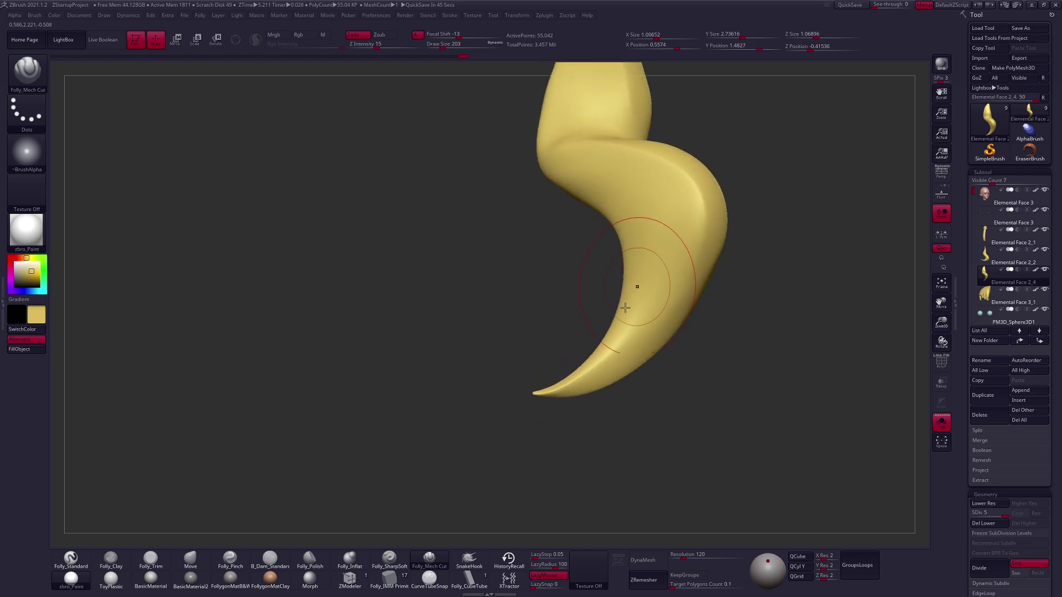
pyautogui.moveTo(703, 245)
pyautogui.mouseDown()
pyautogui.moveTo(605, 237)
pyautogui.moveTo(631, 215)
pyautogui.mouseUp()
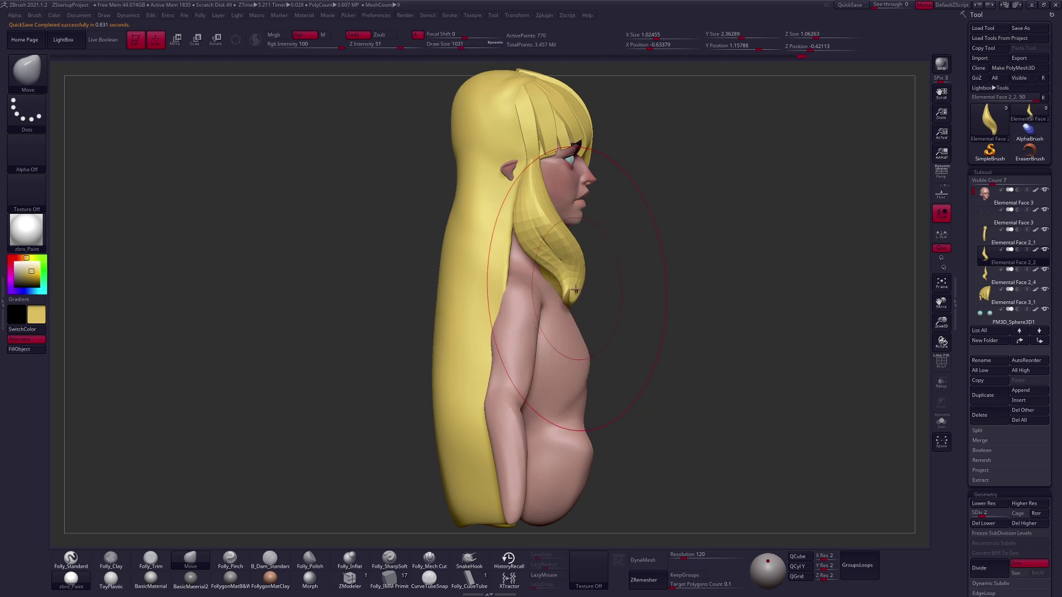
# Reshape the opposite front strand, Elemental Face 2_2, with the Move brush and raise its subdivision by three levels.
pyautogui.moveTo(551, 301); pyautogui.dragTo(744, 310)
pyautogui.press('d')
pyautogui.press('d')
pyautogui.press('d')
# Refine the silhouette of the Elemental Face 2_4 front strand with the Move brush against the whole character.
pyautogui.moveTo(589, 314)
pyautogui.mouseDown()
pyautogui.moveTo(585, 307)
pyautogui.moveTo(680, 291)
pyautogui.moveTo(947, 275)
pyautogui.mouseUp()
pyautogui.click(970, 281)
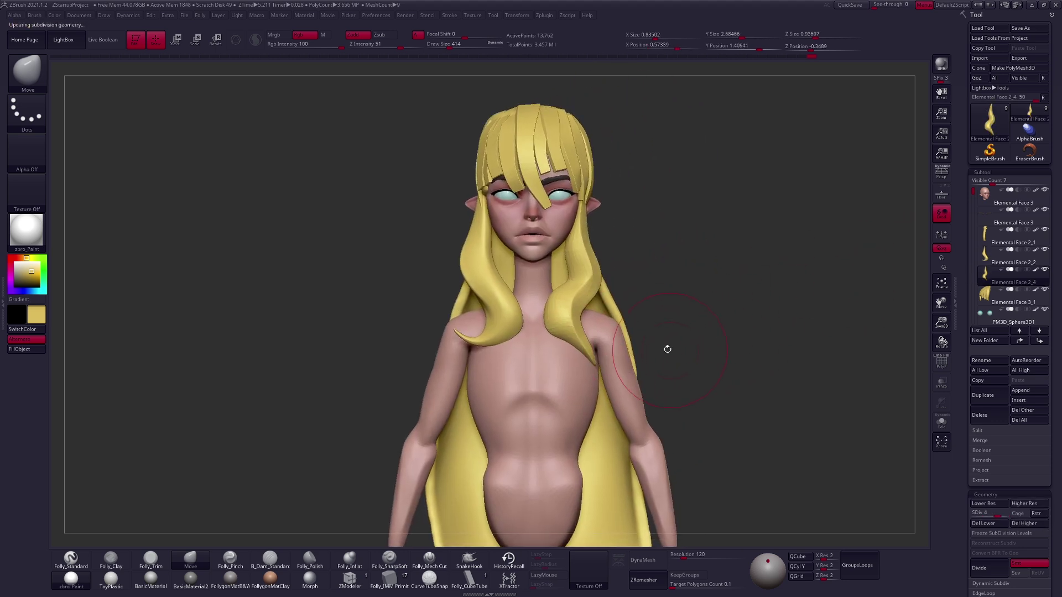
pyautogui.moveTo(667, 352); pyautogui.dragTo(643, 352)
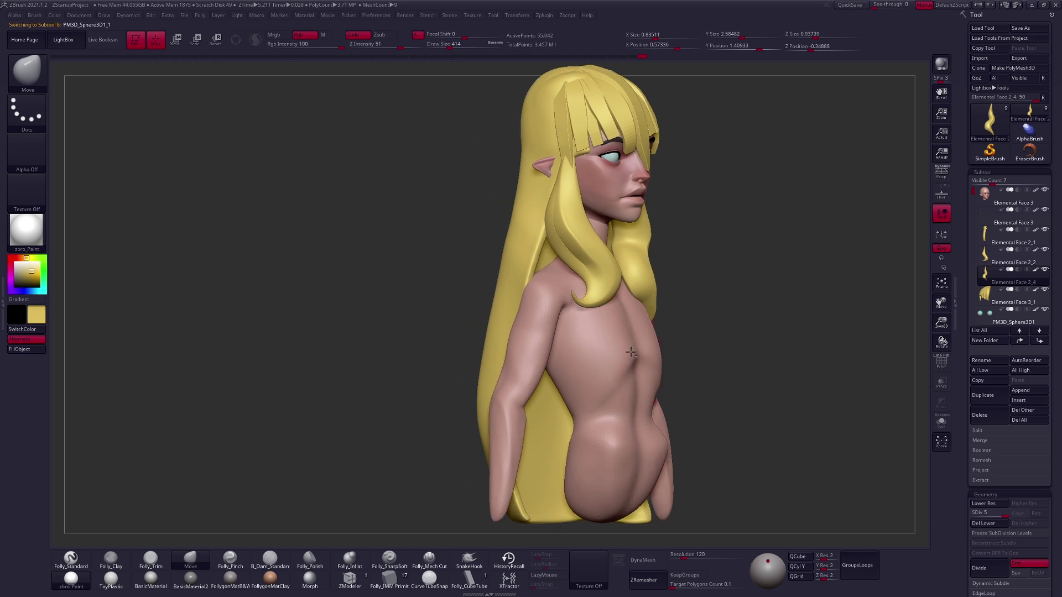
pyautogui.moveTo(706, 343)
pyautogui.mouseDown()
pyautogui.moveTo(746, 316)
pyautogui.moveTo(692, 362)
pyautogui.moveTo(738, 354)
pyautogui.moveTo(658, 387)
pyautogui.moveTo(797, 370)
pyautogui.moveTo(796, 358)
pyautogui.moveTo(746, 405)
pyautogui.mouseUp()
# Duplicate the long back hair twice, reduce one copy to a side section and smooth its edges.
pyautogui.keyDown('alt'); pyautogui.click(652, 389); pyautogui.keyUp('alt')
pyautogui.moveTo(578, 430)
pyautogui.mouseDown()
pyautogui.moveTo(663, 418)
pyautogui.moveTo(730, 382)
pyautogui.mouseUp()
pyautogui.hotkey('ctrl', 'shift', 'd')
pyautogui.hotkey('ctrl', 'shift', 'd')
pyautogui.moveTo(557, 263); pyautogui.dragTo(521, 237)
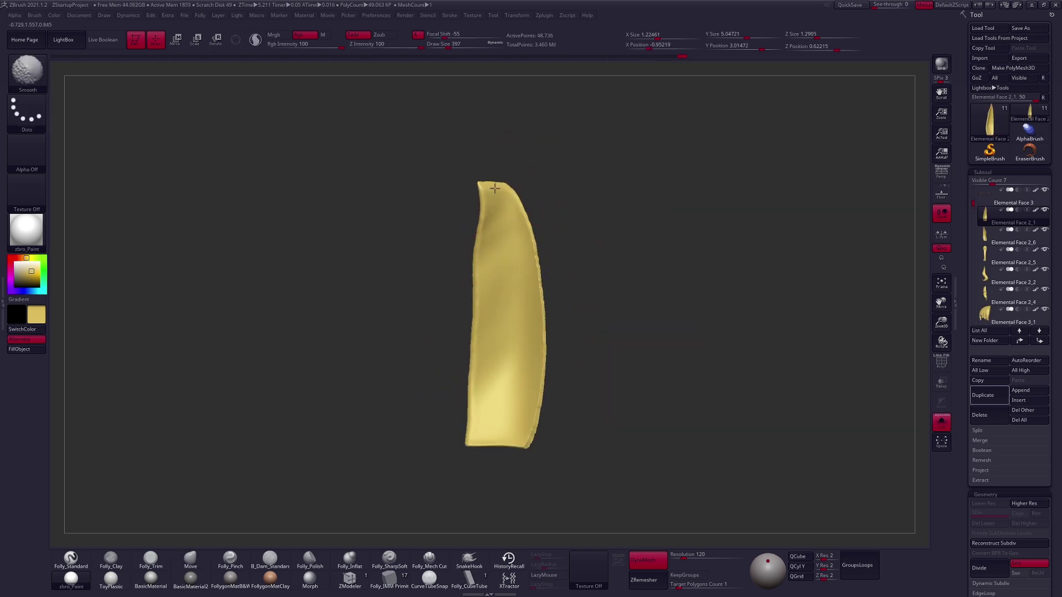
pyautogui.click(941, 422)
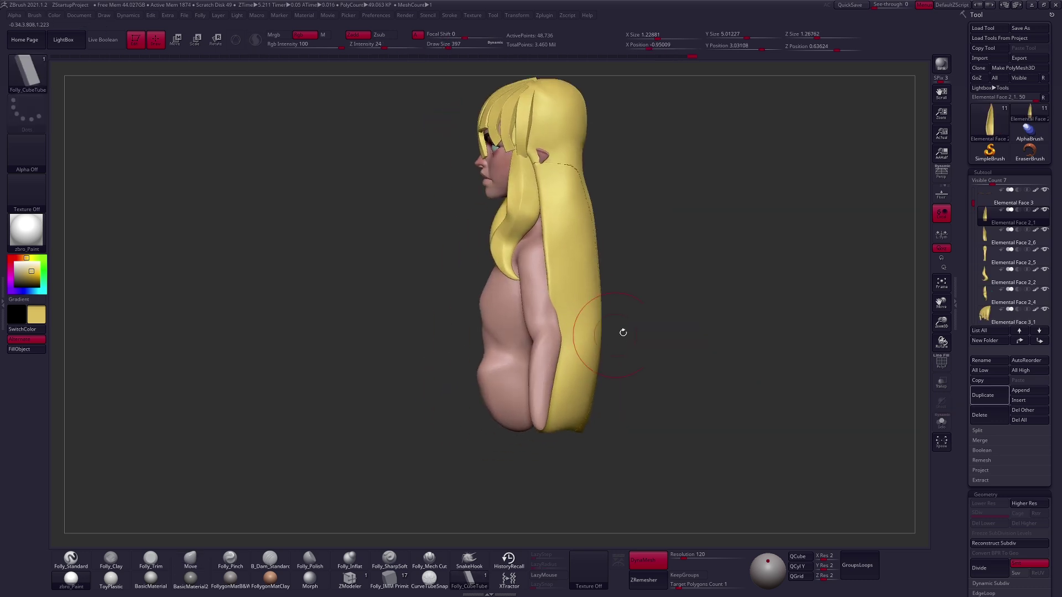
# Separate the central back strip from the head cap, isolate it and trim its stray upper corner with SelectLasso.
pyautogui.moveTo(719, 309); pyautogui.dragTo(555, 219)
pyautogui.keyDown('alt'); pyautogui.click(590, 300); pyautogui.keyUp('alt')
pyautogui.keyDown('alt'); pyautogui.moveTo(603, 249); pyautogui.dragTo(625, 272); pyautogui.keyUp('alt')
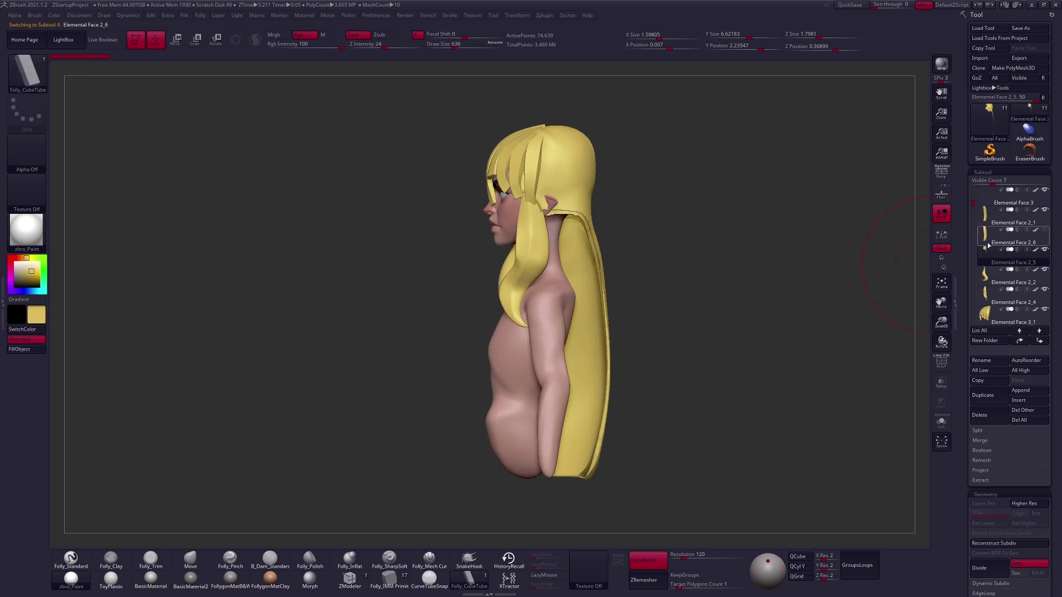
pyautogui.press('space')
pyautogui.moveTo(593, 237); pyautogui.dragTo(522, 231)
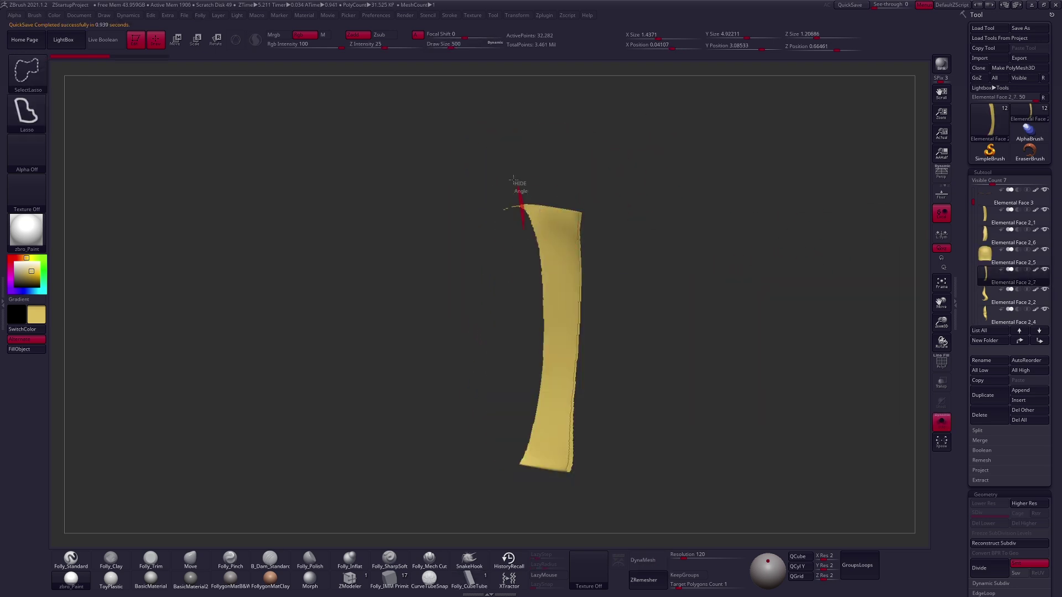
pyautogui.press('space')
pyautogui.moveTo(596, 235)
pyautogui.mouseDown()
pyautogui.moveTo(568, 304)
pyautogui.moveTo(596, 252)
pyautogui.mouseUp()
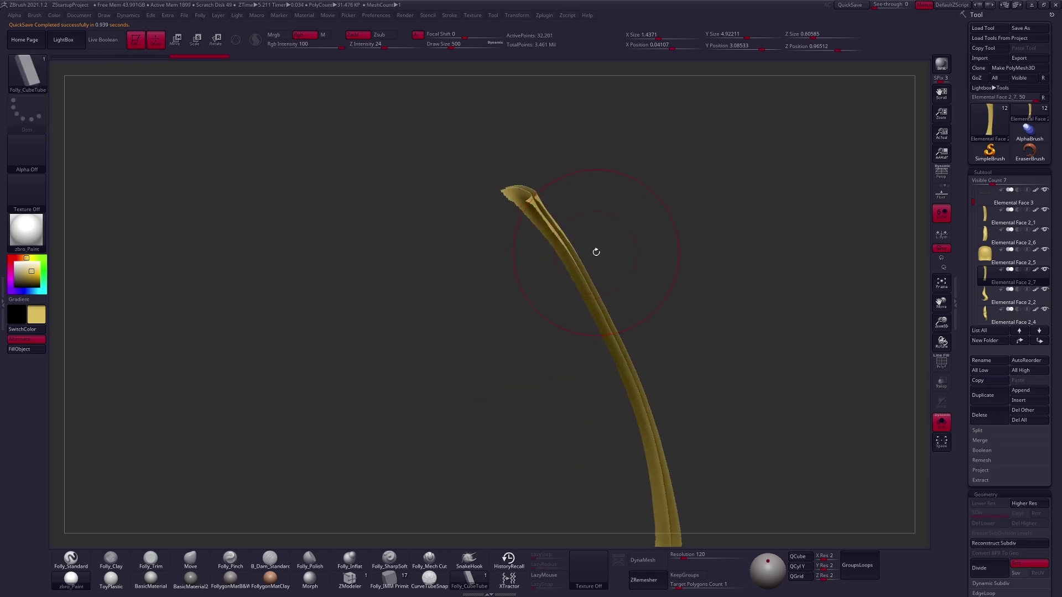
# Adjust the central strip with the Move brush and DynaMesh it at resolution 120.
pyautogui.moveTo(626, 328); pyautogui.dragTo(611, 275)
pyautogui.press('b')
pyautogui.press('m')
pyautogui.press('v')
pyautogui.press('space')
pyautogui.moveTo(612, 161)
pyautogui.mouseDown()
pyautogui.moveTo(627, 324)
pyautogui.moveTo(695, 348)
pyautogui.moveTo(702, 387)
pyautogui.mouseUp()
pyautogui.click(655, 559)
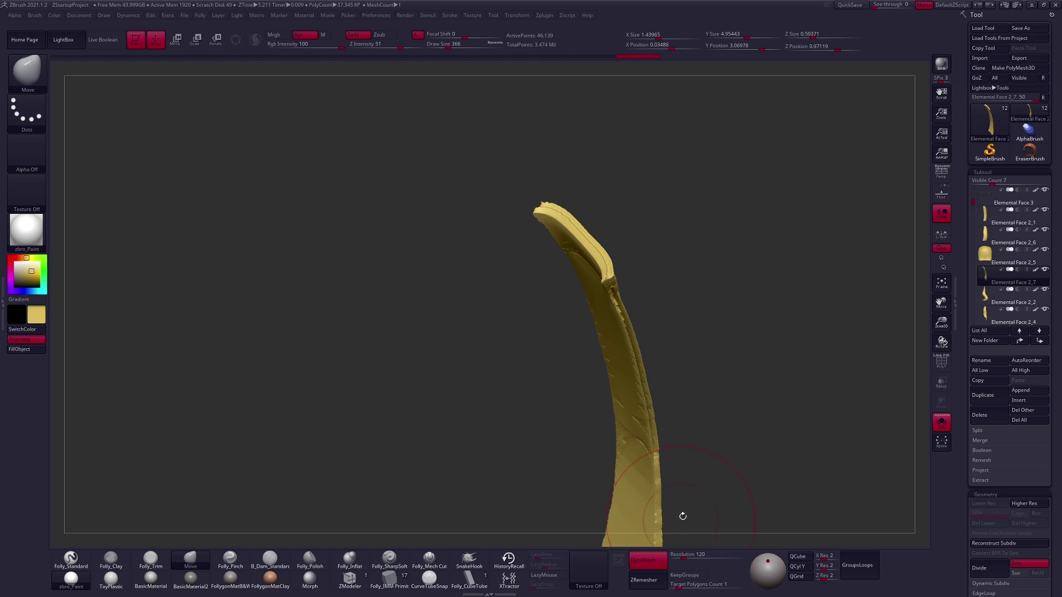
# Pull out the central strip's long side edges with the Move brush at a draw size of 500.
pyautogui.moveTo(687, 476)
pyautogui.mouseDown()
pyautogui.moveTo(645, 343)
pyautogui.moveTo(645, 308)
pyautogui.mouseUp()
pyautogui.press('space')
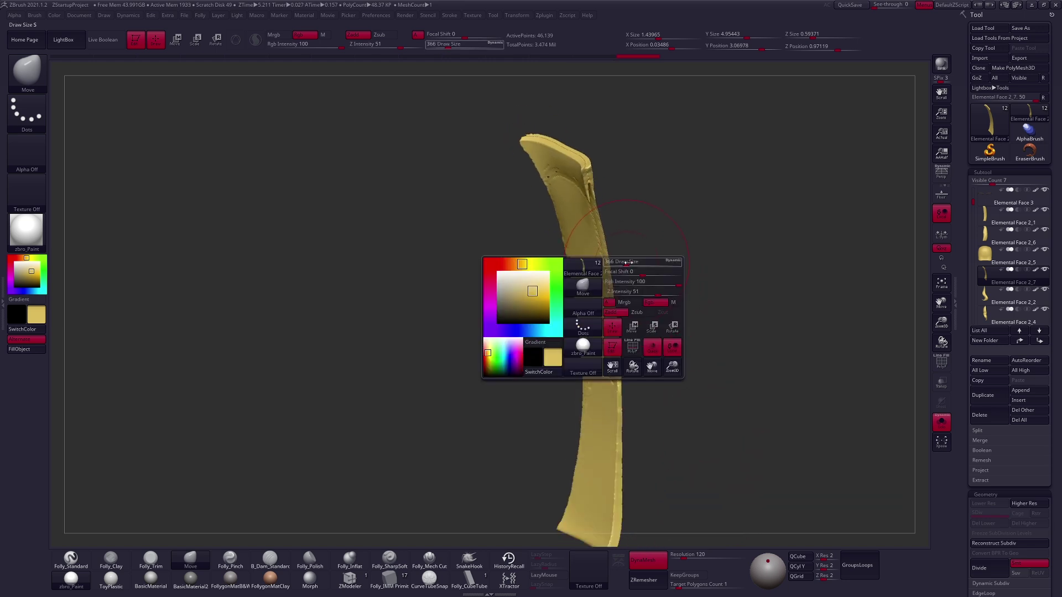
pyautogui.press('space')
pyautogui.moveTo(641, 243)
pyautogui.mouseDown()
pyautogui.moveTo(610, 246)
pyautogui.moveTo(623, 318)
pyautogui.mouseUp()
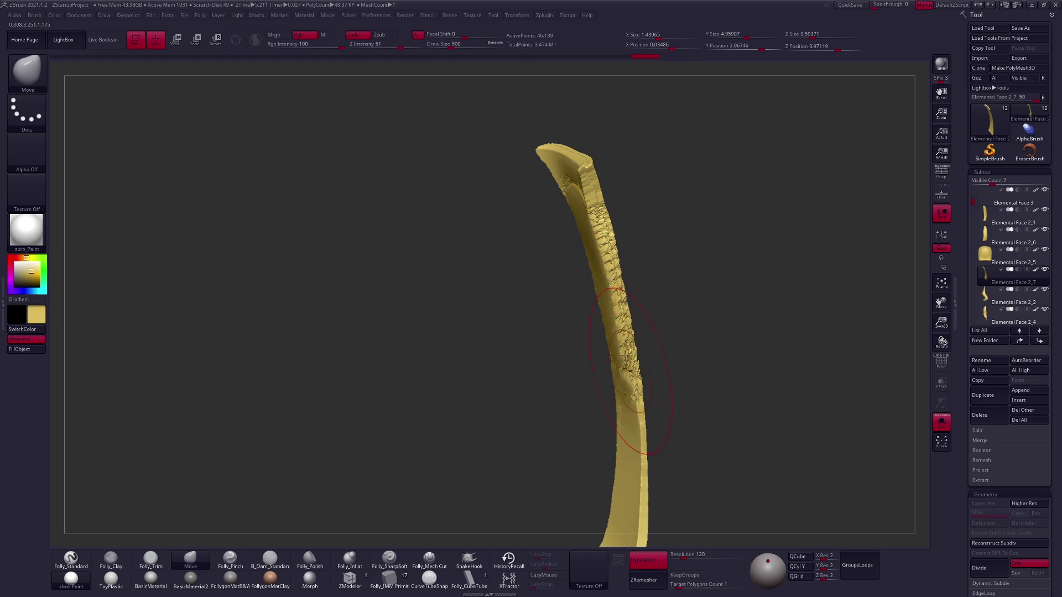
pyautogui.moveTo(625, 355)
pyautogui.mouseDown(button='right')
pyautogui.moveTo(635, 334)
pyautogui.moveTo(622, 338)
pyautogui.moveTo(625, 369)
pyautogui.moveTo(627, 210)
pyautogui.mouseUp(button='right')
pyautogui.moveTo(617, 214); pyautogui.dragTo(619, 244)
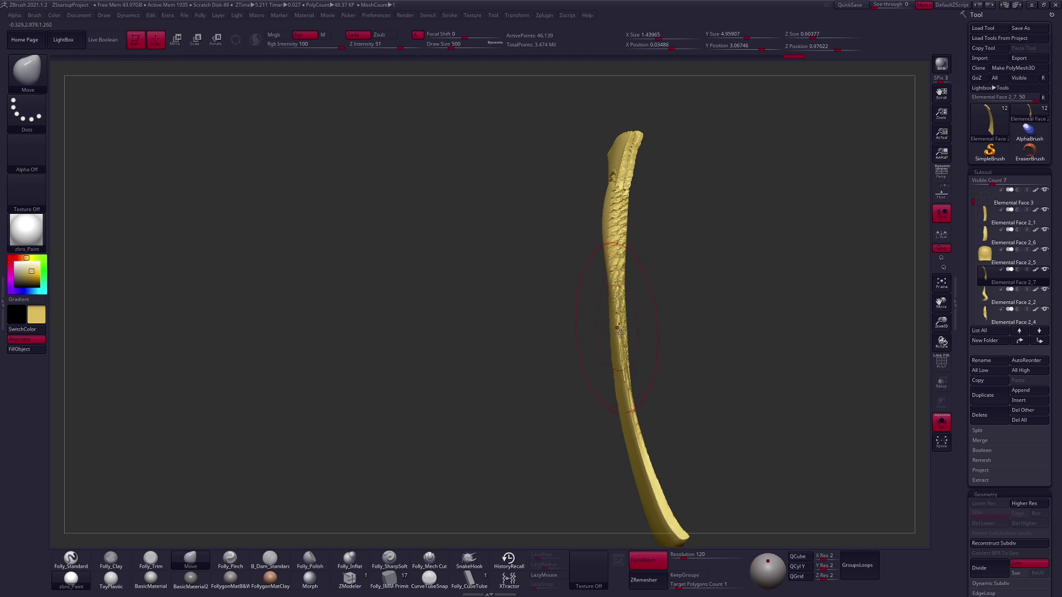
# Rebuild the central strip's stretched mesh with DynaMesh and smooth its rough surfaces.
pyautogui.keyDown('alt'); pyautogui.moveTo(632, 407); pyautogui.dragTo(664, 304, button='right'); pyautogui.keyUp('alt')
pyautogui.keyDown('ctrl'); pyautogui.moveTo(664, 304); pyautogui.dragTo(614, 316); pyautogui.keyUp('ctrl')
pyautogui.moveTo(613, 359); pyautogui.dragTo(681, 381, button='right')
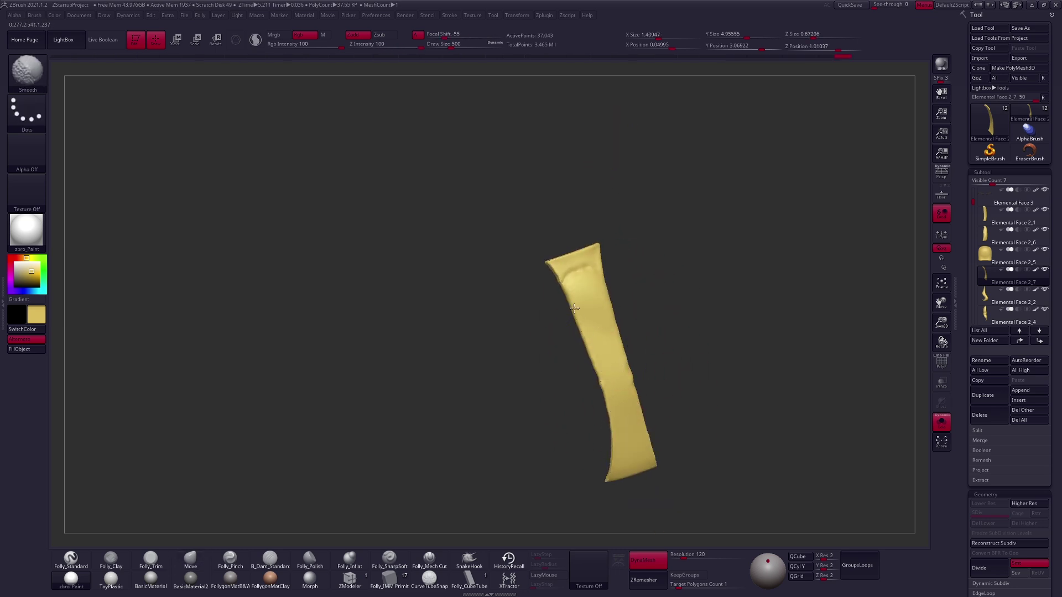
pyautogui.moveTo(614, 394)
pyautogui.mouseDown(button='right')
pyautogui.moveTo(664, 315)
pyautogui.moveTo(657, 310)
pyautogui.mouseUp(button='right')
pyautogui.keyDown('shift'); pyautogui.moveTo(656, 311); pyautogui.dragTo(600, 265); pyautogui.keyUp('shift')
pyautogui.moveTo(607, 189)
pyautogui.mouseDown(button='right')
pyautogui.moveTo(659, 337)
pyautogui.moveTo(732, 292)
pyautogui.moveTo(693, 353)
pyautogui.moveTo(623, 349)
pyautogui.mouseUp(button='right')
# Show the full model and fit the central strip between the side sections with the Move brush at a draw size of 595.
pyautogui.press('space')
pyautogui.hotkey('ctrl', 'shift', 's')
pyautogui.moveTo(685, 322); pyautogui.dragTo(683, 389, button='right')
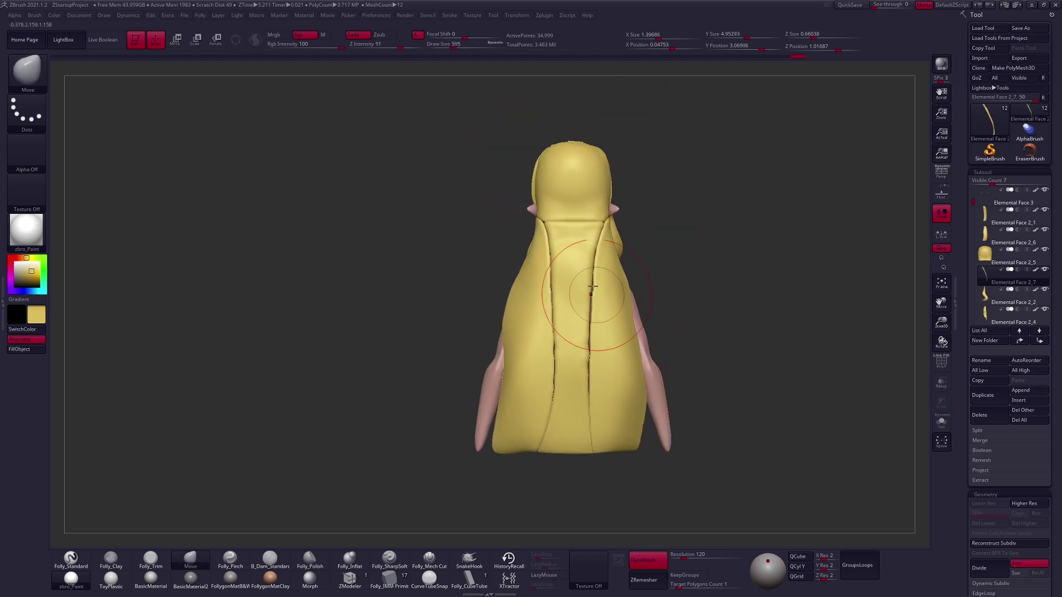
pyautogui.moveTo(605, 394); pyautogui.dragTo(687, 340, button='right')
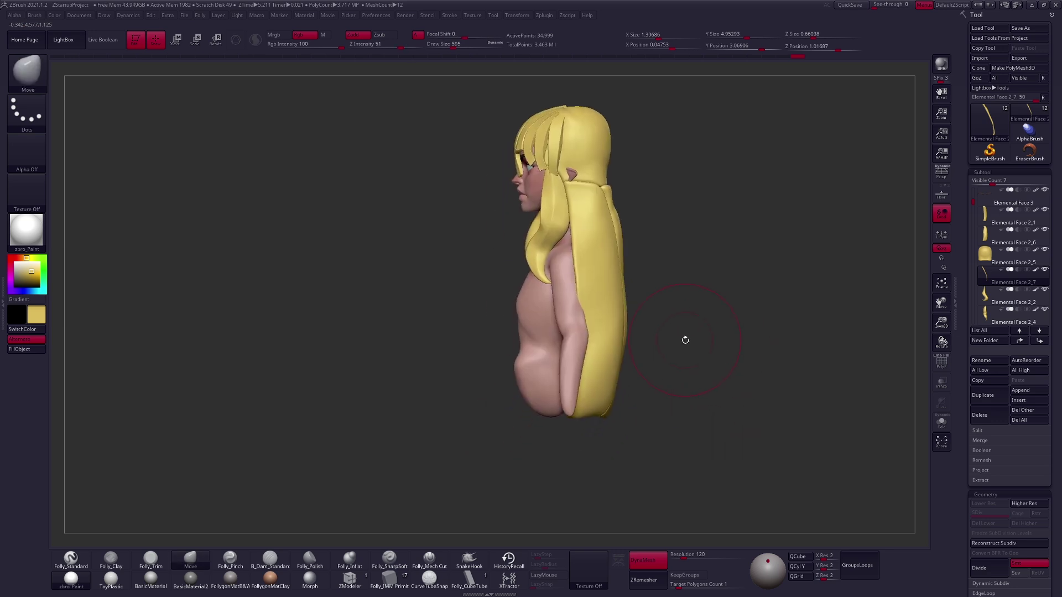
# Smooth the side back section Elemental Face 2_6 and bend it into soft waves with the Move brush at a draw size of 537.
pyautogui.click(987, 240)
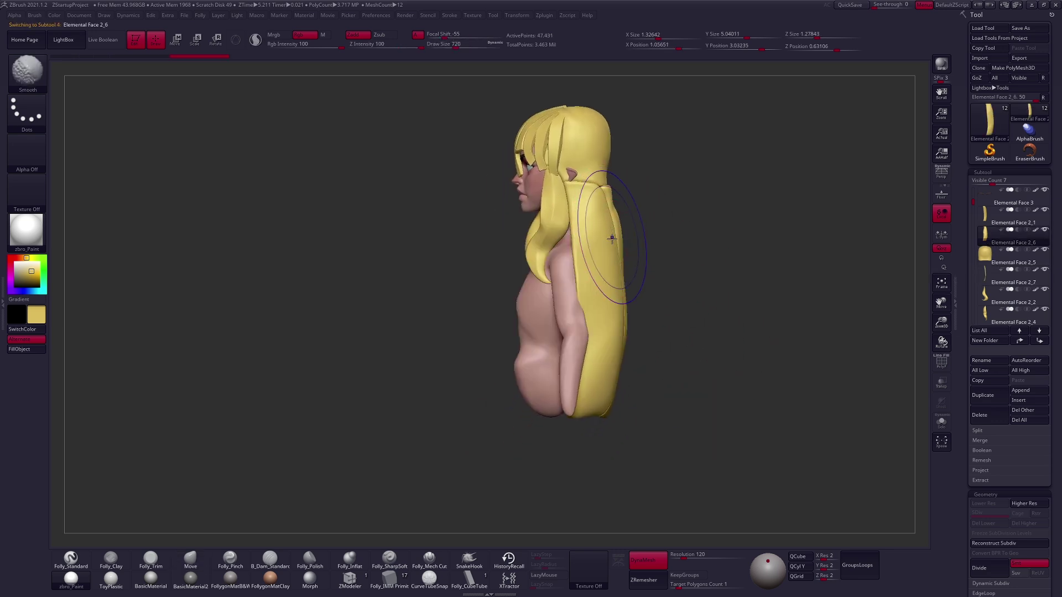
pyautogui.moveTo(608, 228); pyautogui.dragTo(602, 216)
pyautogui.moveTo(602, 215)
pyautogui.mouseDown(button='right')
pyautogui.moveTo(653, 205)
pyautogui.moveTo(597, 196)
pyautogui.mouseUp(button='right')
pyautogui.press('space')
pyautogui.press('space')
pyautogui.moveTo(594, 191); pyautogui.dragTo(596, 196)
pyautogui.hotkey('shift', 'f')
pyautogui.moveTo(636, 237)
pyautogui.mouseDown(button='right')
pyautogui.moveTo(590, 309)
pyautogui.moveTo(613, 308)
pyautogui.mouseUp(button='right')
pyautogui.press('space')
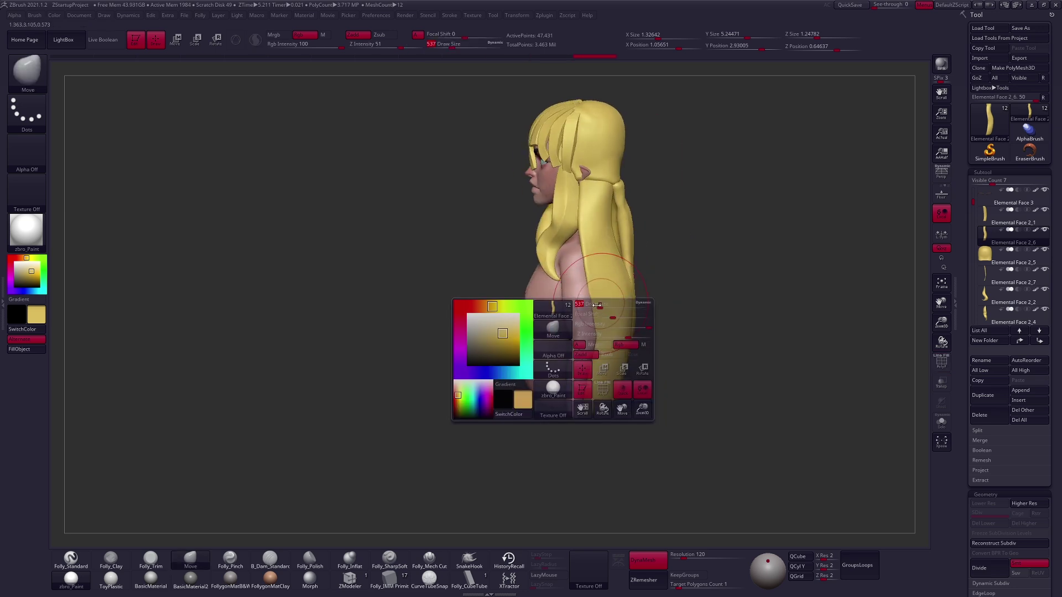
pyautogui.moveTo(611, 308); pyautogui.dragTo(614, 308)
pyautogui.moveTo(630, 320); pyautogui.dragTo(580, 332, button='right')
# Move Elemental Face 2_7 above 2_6, hide the three long back sections and select the head cap.
pyautogui.click(992, 222)
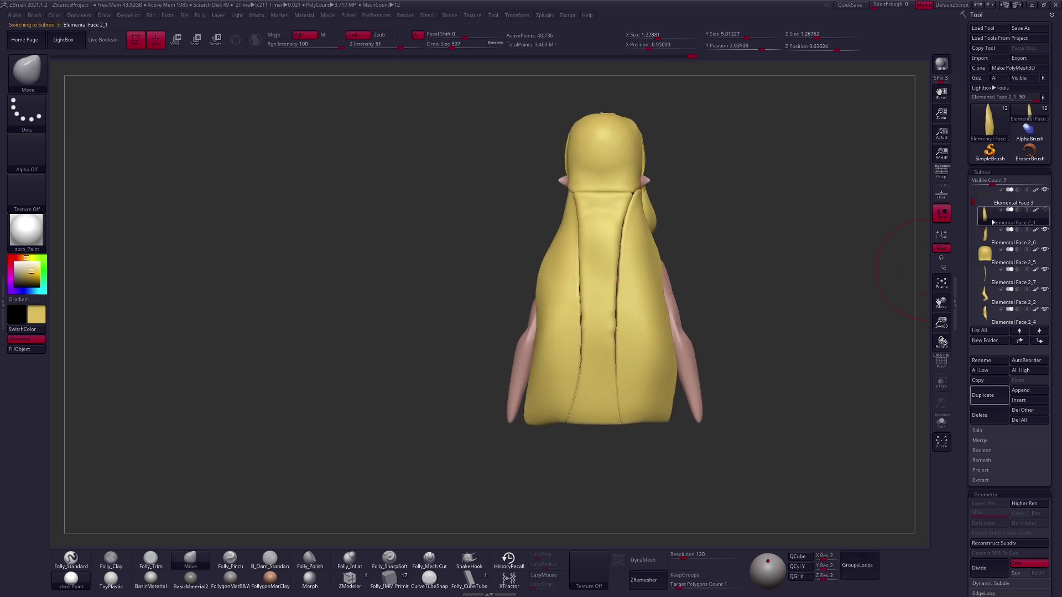
pyautogui.click(985, 292)
pyautogui.moveTo(985, 292); pyautogui.dragTo(971, 265)
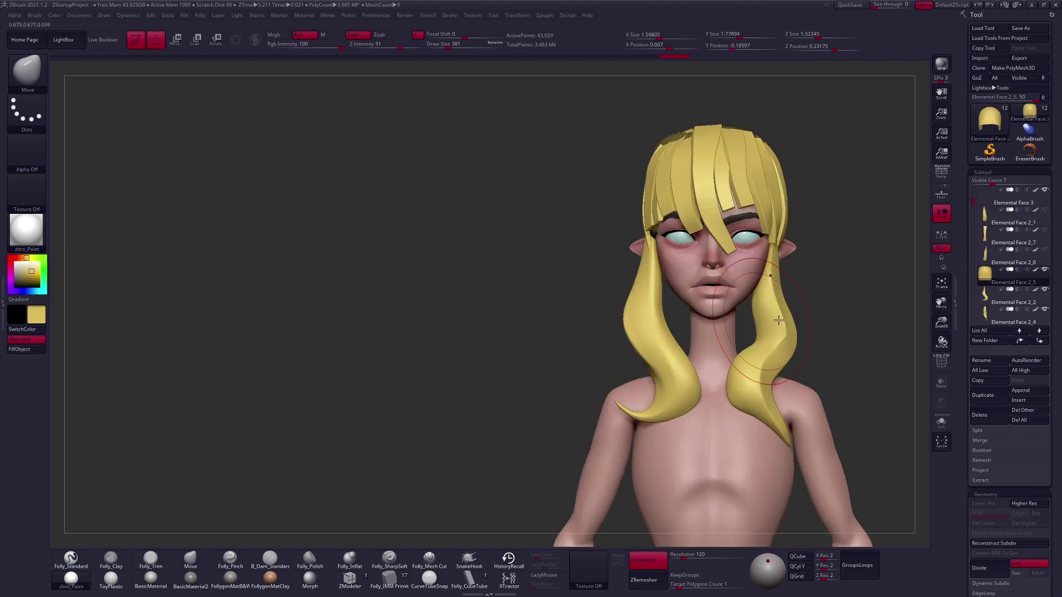
pyautogui.keyDown('alt'); pyautogui.moveTo(851, 335); pyautogui.dragTo(713, 335, button='right'); pyautogui.keyUp('alt')
# Mask the head cap except for its lower back rim.
pyautogui.moveTo(751, 343)
pyautogui.mouseDown()
pyautogui.moveTo(691, 332)
pyautogui.moveTo(648, 257)
pyautogui.mouseUp()
pyautogui.hotkey('ctrl', 'a')
pyautogui.press('space')
pyautogui.moveTo(648, 258); pyautogui.dragTo(651, 360, button='right')
pyautogui.press('w')
pyautogui.press('q')
pyautogui.moveTo(758, 327); pyautogui.dragTo(661, 343, button='right')
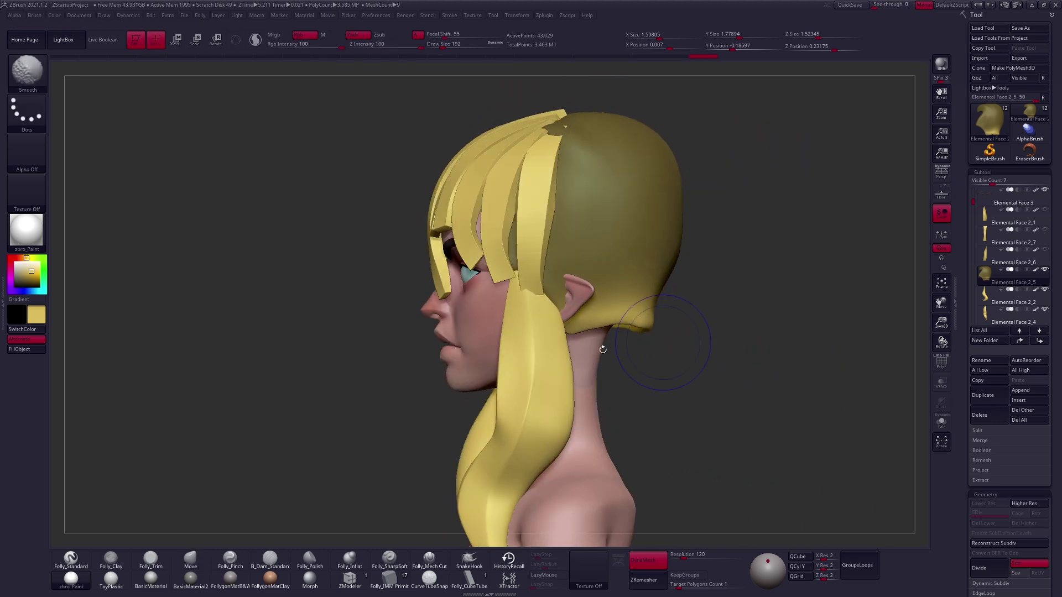
pyautogui.moveTo(674, 282)
pyautogui.mouseDown(button='right')
pyautogui.moveTo(668, 246)
pyautogui.moveTo(688, 239)
pyautogui.mouseUp(button='right')
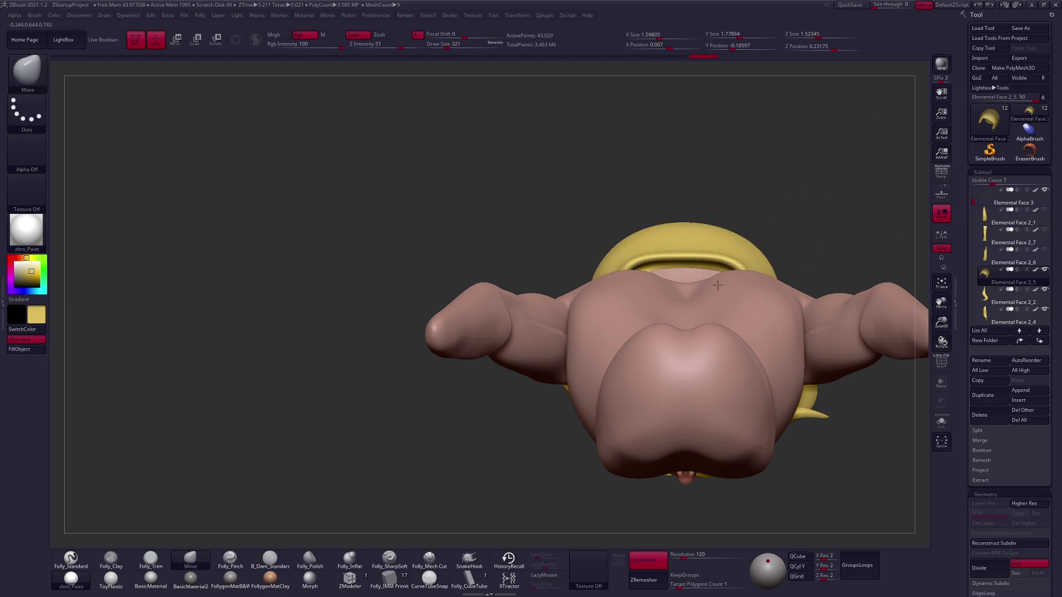
# Clear the mask, isolate the head cap and reshape its underside rim around the nape.
pyautogui.moveTo(688, 248); pyautogui.dragTo(688, 248, button='right')
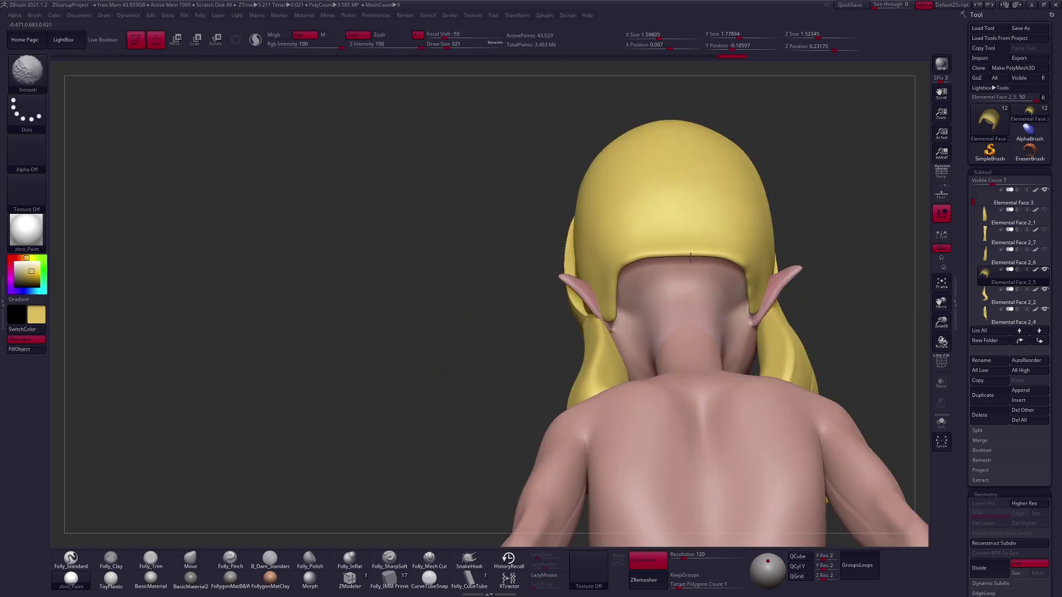
pyautogui.moveTo(690, 257)
pyautogui.mouseDown(button='right')
pyautogui.moveTo(755, 299)
pyautogui.moveTo(613, 291)
pyautogui.moveTo(609, 315)
pyautogui.moveTo(636, 298)
pyautogui.moveTo(605, 284)
pyautogui.moveTo(612, 308)
pyautogui.mouseUp(button='right')
pyautogui.rightClick(613, 291)
pyautogui.click(941, 422)
pyautogui.rightClick(603, 268)
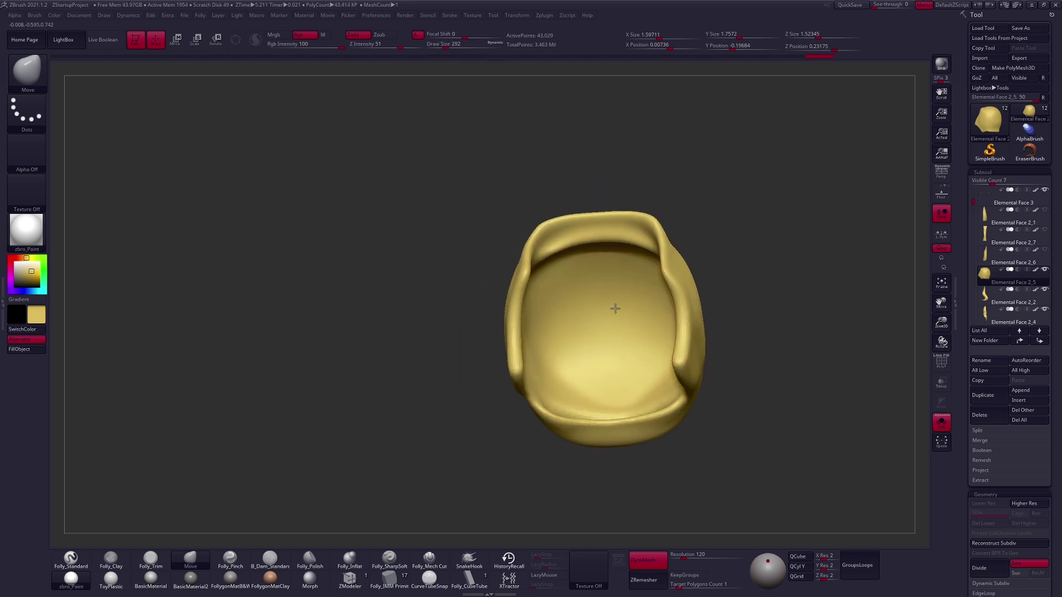
pyautogui.press('c')
pyautogui.moveTo(546, 252); pyautogui.dragTo(575, 255, button='right')
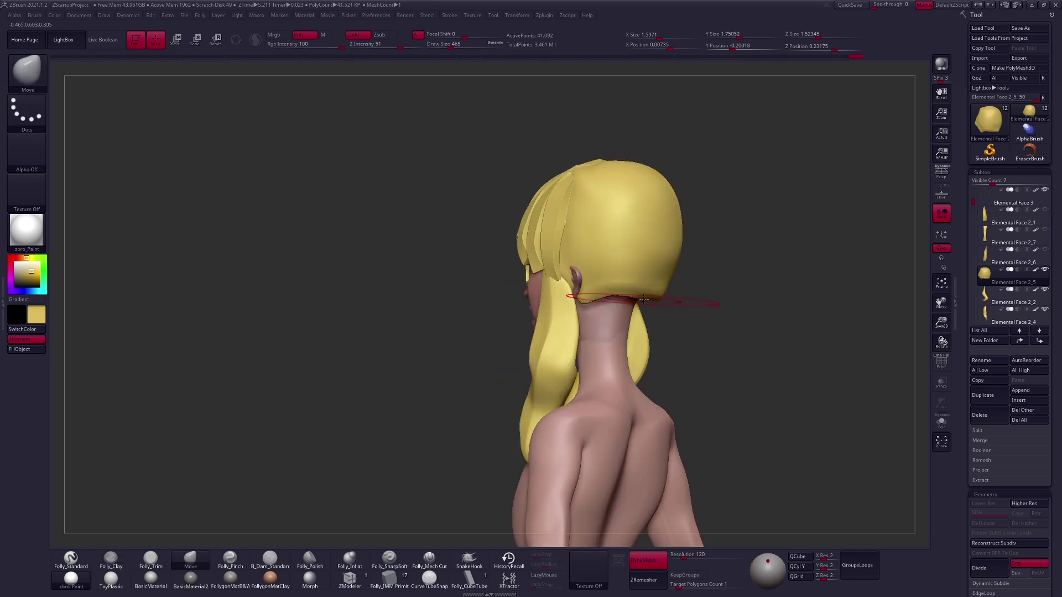
# Tuck the head cap's lower back edge in toward the neck with the Move brush.
pyautogui.moveTo(645, 299); pyautogui.dragTo(661, 252)
pyautogui.moveTo(661, 251)
pyautogui.mouseDown(button='right')
pyautogui.moveTo(676, 283)
pyautogui.moveTo(656, 314)
pyautogui.moveTo(672, 348)
pyautogui.mouseUp(button='right')
pyautogui.keyDown('shift'); pyautogui.moveTo(752, 363); pyautogui.dragTo(777, 391, button='right'); pyautogui.keyUp('shift')
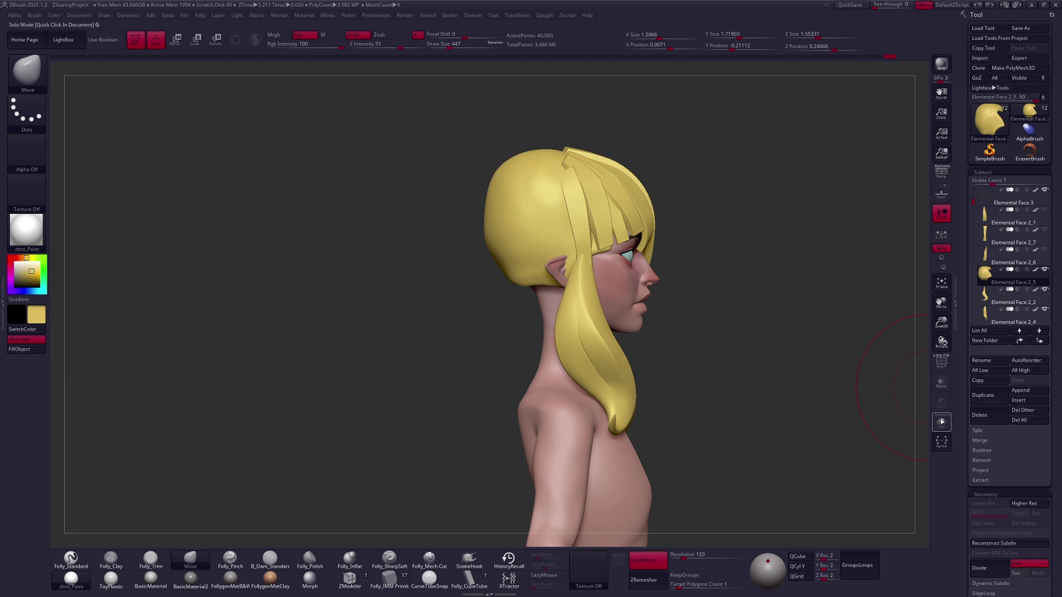
# Use transparency on the surrounding subtools while refining the rounded back of the head cap.
pyautogui.click(941, 381)
pyautogui.keyDown('shift'); pyautogui.moveTo(807, 407); pyautogui.dragTo(707, 288, button='right'); pyautogui.keyUp('shift')
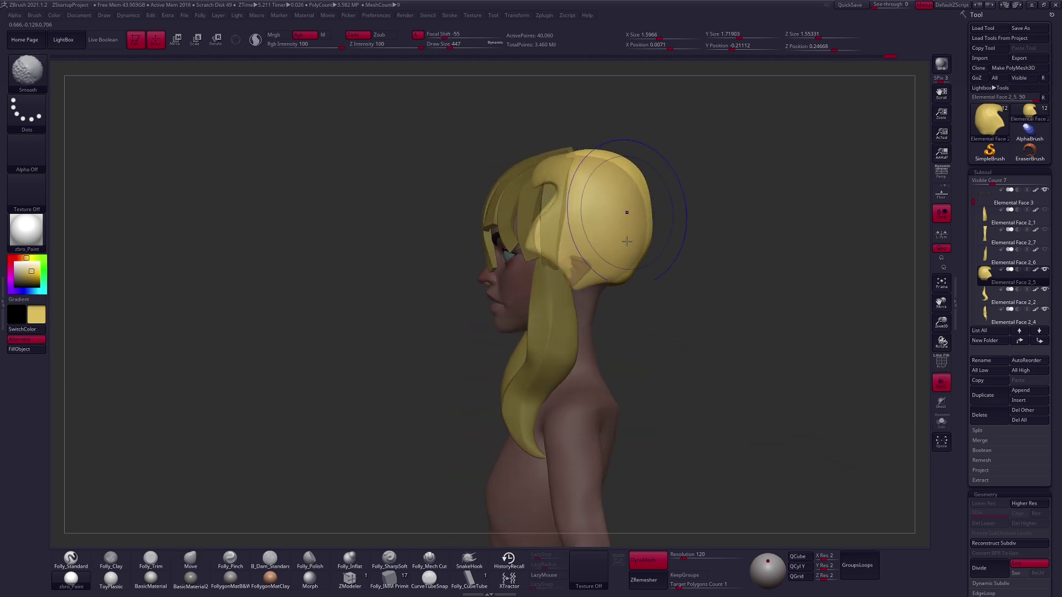
pyautogui.click(935, 377)
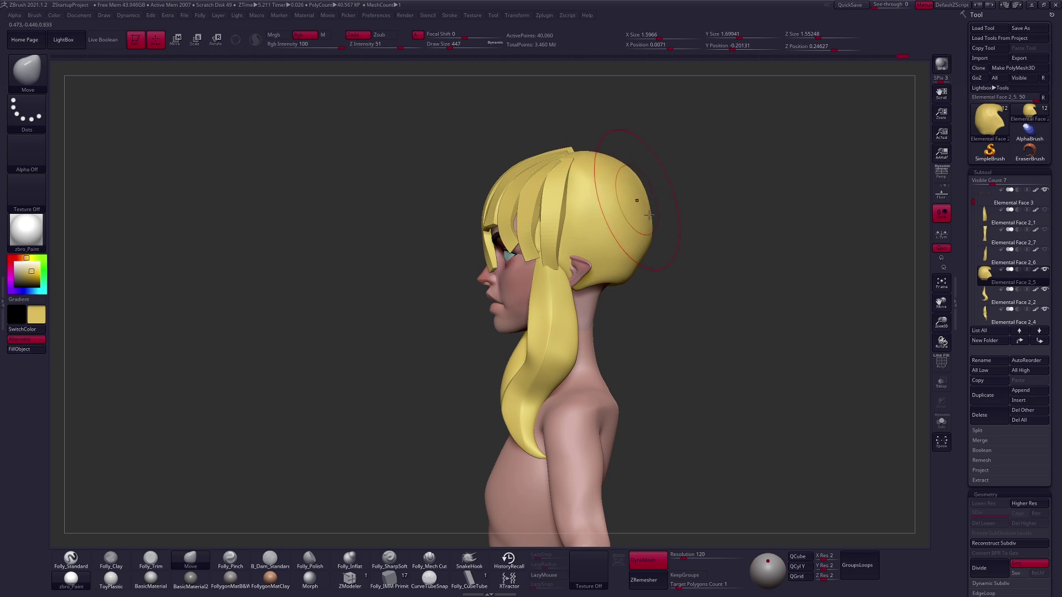
# Refine the rounded back profile of the head cap with the Move brush.
pyautogui.keyDown('ctrl'); pyautogui.moveTo(637, 200); pyautogui.dragTo(675, 299, button='right'); pyautogui.keyUp('ctrl')
pyautogui.keyDown('ctrl'); pyautogui.moveTo(740, 368); pyautogui.dragTo(631, 191, button='right'); pyautogui.keyUp('ctrl')
pyautogui.moveTo(631, 192); pyautogui.dragTo(605, 163)
pyautogui.moveTo(638, 200); pyautogui.dragTo(664, 269, button='right')
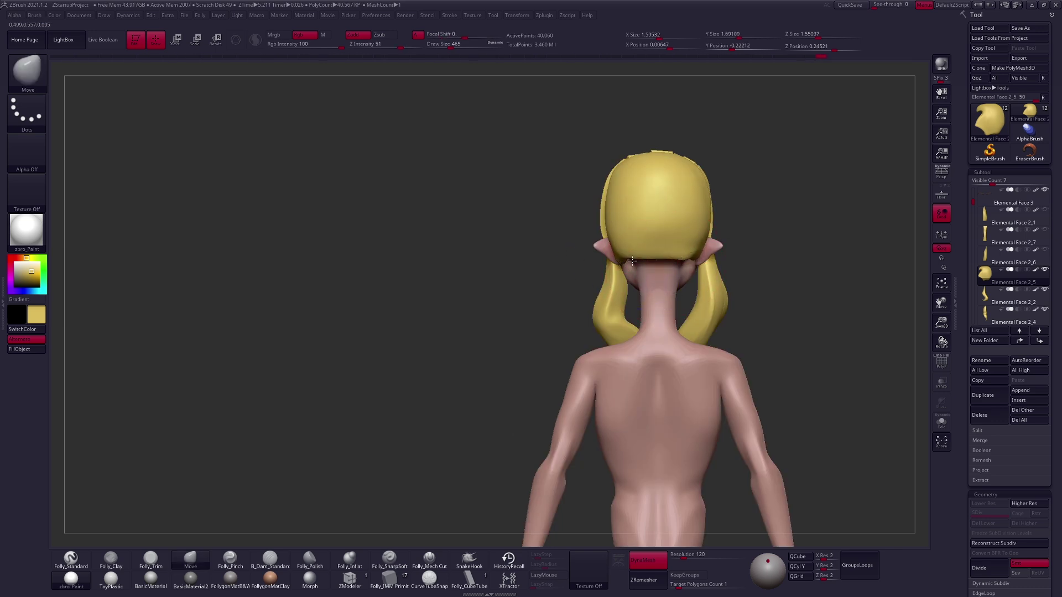
# Even out the head cap's lower back rim around the nape and behind the ears.
pyautogui.moveTo(643, 260); pyautogui.dragTo(671, 227, button='right')
pyautogui.moveTo(630, 277); pyautogui.dragTo(665, 265, button='right')
pyautogui.moveTo(653, 228)
pyautogui.mouseDown(button='right')
pyautogui.moveTo(682, 199)
pyautogui.moveTo(688, 246)
pyautogui.moveTo(652, 301)
pyautogui.moveTo(661, 321)
pyautogui.mouseUp(button='right')
pyautogui.press('space')
pyautogui.press('shift')
pyautogui.moveTo(717, 306); pyautogui.dragTo(698, 274, button='right')
pyautogui.press('space')
pyautogui.moveTo(650, 318); pyautogui.dragTo(622, 348, button='right')
pyautogui.moveTo(709, 348); pyautogui.dragTo(787, 348, button='right')
# Shorten the left and centre back hair sections to mid-back length and bend them into a loose wave.
pyautogui.keyDown('alt'); pyautogui.click(632, 208); pyautogui.keyUp('alt')
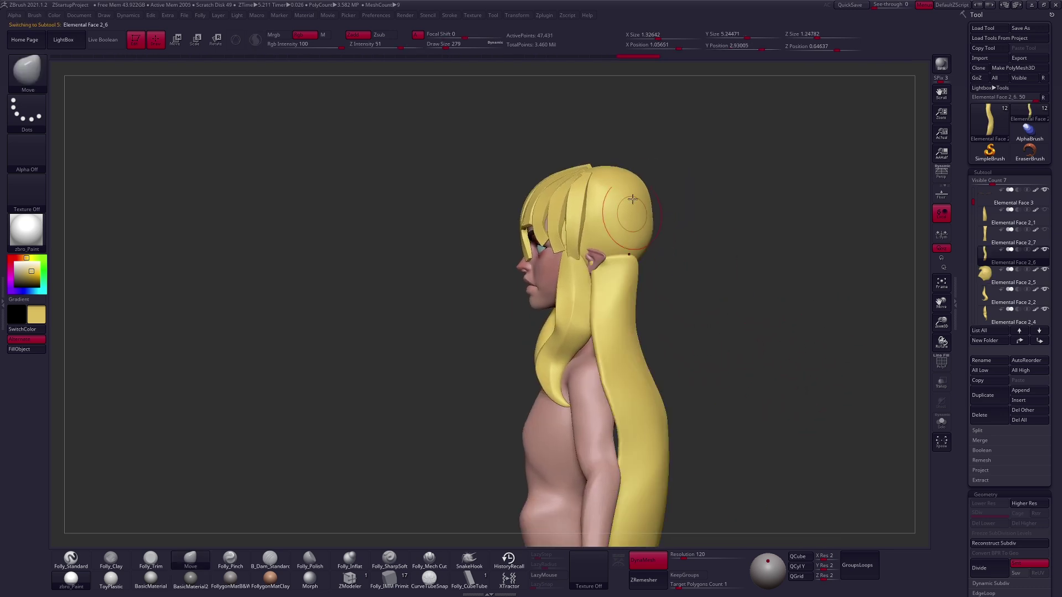
pyautogui.moveTo(652, 271); pyautogui.dragTo(626, 219, button='right')
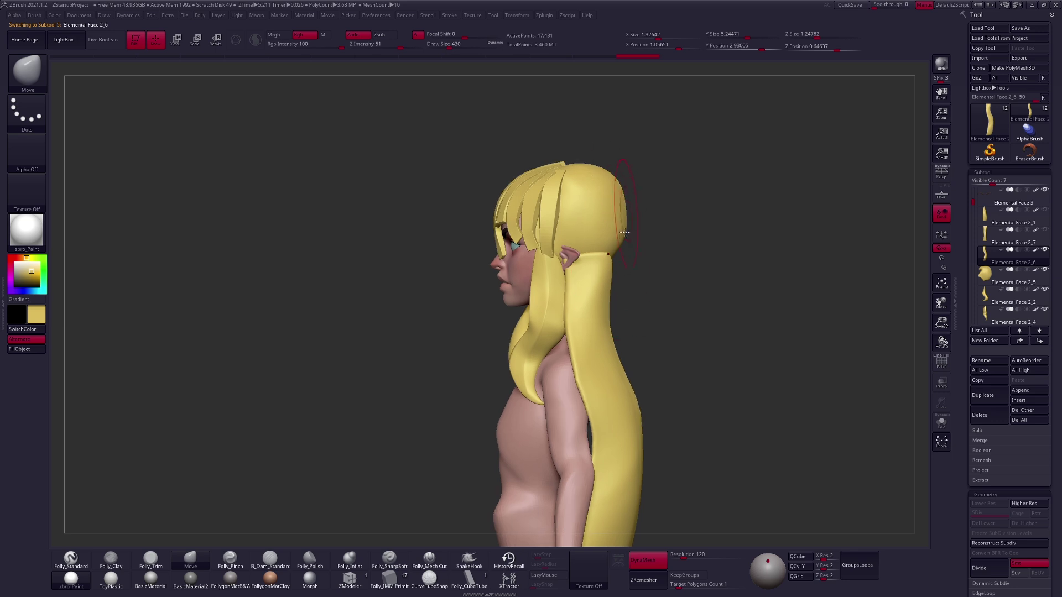
pyautogui.moveTo(576, 307)
pyautogui.mouseDown(button='right')
pyautogui.moveTo(561, 308)
pyautogui.moveTo(594, 277)
pyautogui.moveTo(576, 268)
pyautogui.mouseUp(button='right')
pyautogui.keyDown('alt'); pyautogui.click(574, 293); pyautogui.keyUp('alt')
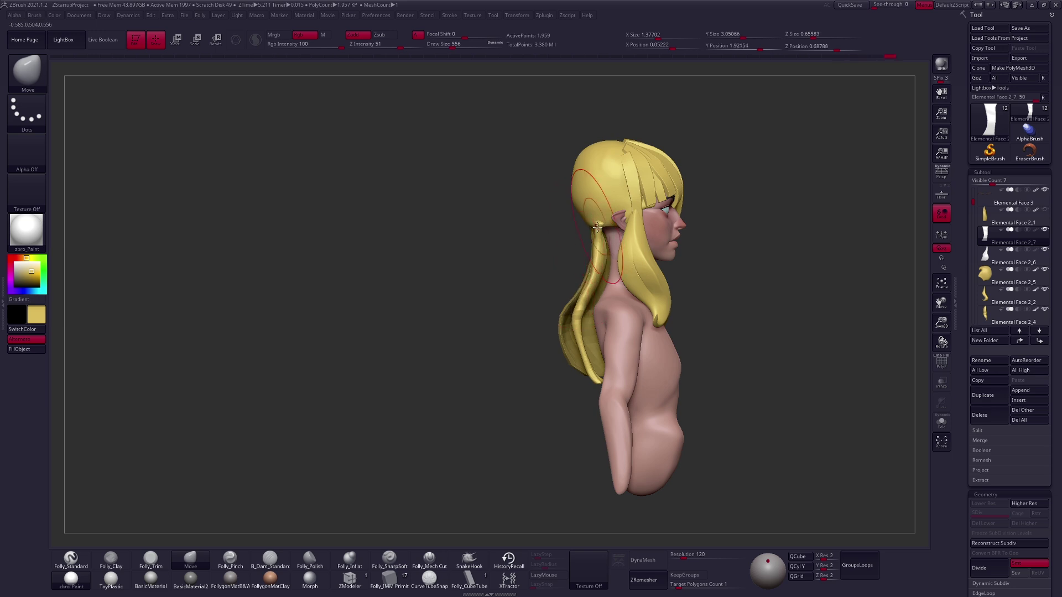
pyautogui.moveTo(596, 226); pyautogui.dragTo(612, 244, button='right')
# Shorten the right back hair section to match the others using the Transpose move line.
pyautogui.keyDown('alt'); pyautogui.click(611, 244); pyautogui.keyUp('alt')
pyautogui.press('w')
pyautogui.moveTo(579, 262); pyautogui.dragTo(575, 273)
pyautogui.press('q')
pyautogui.moveTo(575, 273); pyautogui.dragTo(565, 293, button='right')
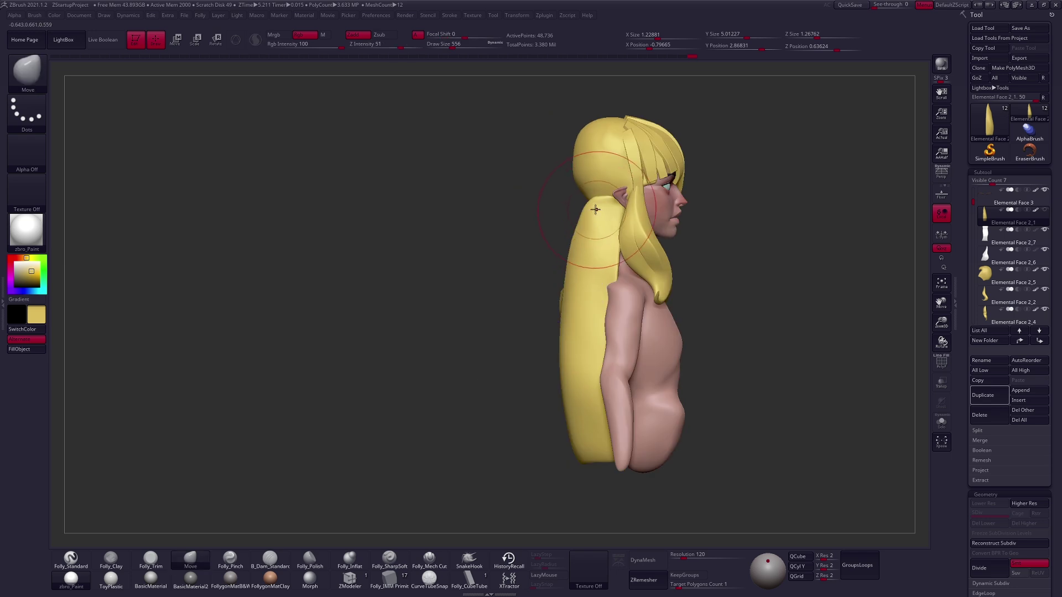
pyautogui.moveTo(597, 221)
pyautogui.mouseDown(button='right')
pyautogui.moveTo(587, 232)
pyautogui.moveTo(623, 256)
pyautogui.moveTo(610, 250)
pyautogui.moveTo(600, 277)
pyautogui.moveTo(606, 343)
pyautogui.mouseUp(button='right')
pyautogui.press('w')
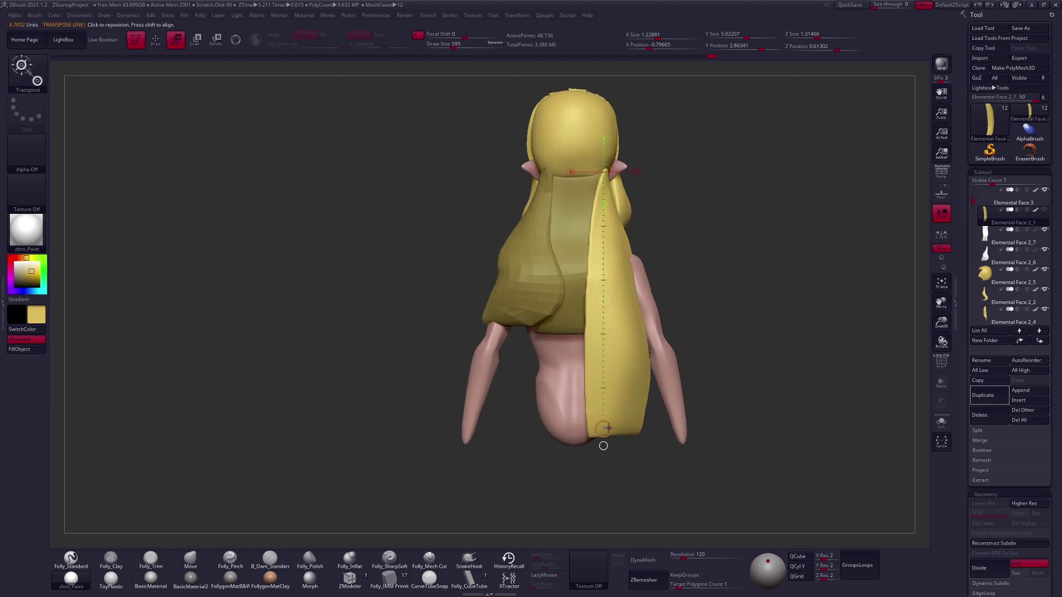
pyautogui.moveTo(607, 427); pyautogui.dragTo(608, 372)
pyautogui.press('q')
pyautogui.moveTo(608, 372); pyautogui.dragTo(609, 323, button='right')
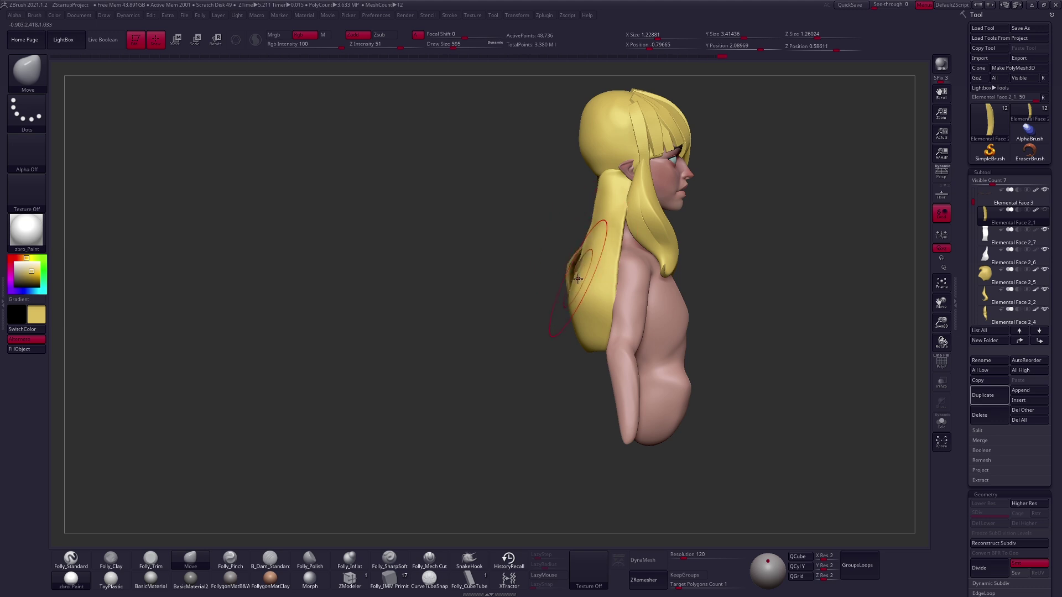
# Curve the right back section outward with the Move brush, then isolate it and smooth its surface.
pyautogui.moveTo(572, 270)
pyautogui.mouseDown(button='right')
pyautogui.moveTo(551, 240)
pyautogui.moveTo(703, 322)
pyautogui.mouseUp(button='right')
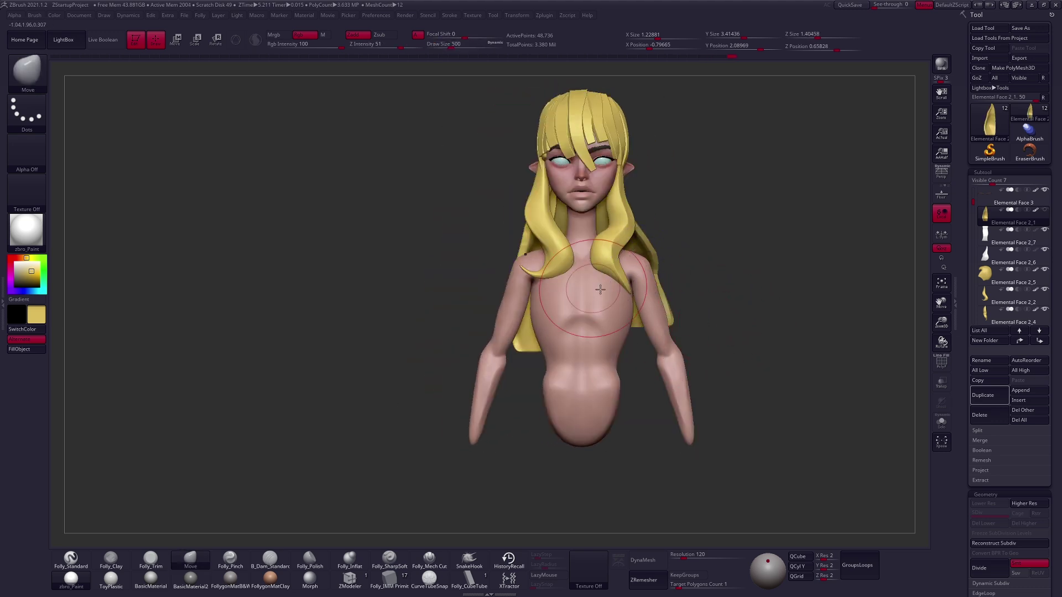
pyautogui.hotkey('alt', 's')
pyautogui.press('shift')
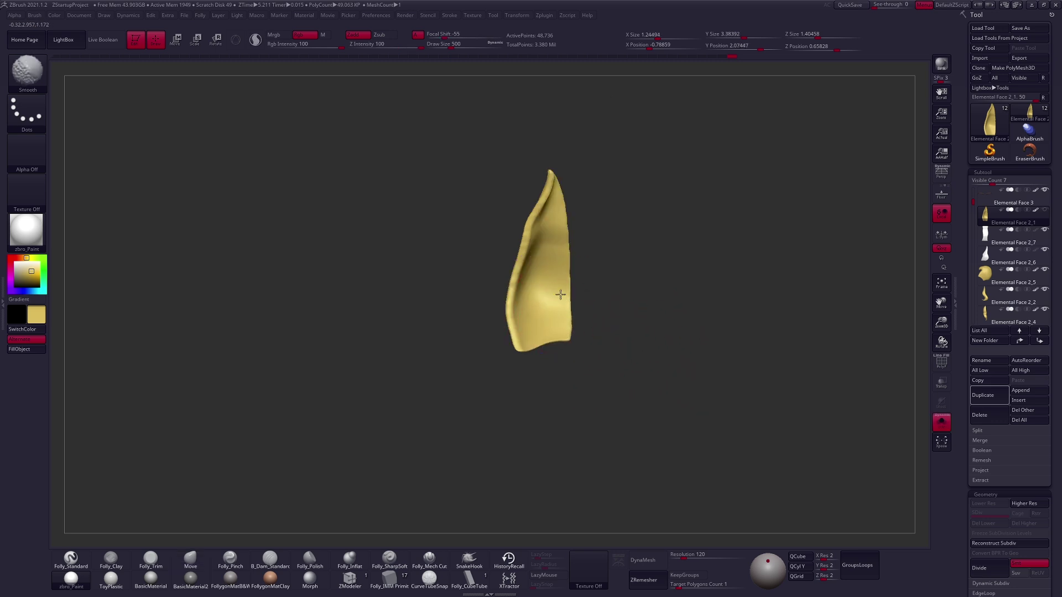
pyautogui.moveTo(526, 257)
pyautogui.mouseDown(button='right')
pyautogui.moveTo(678, 352)
pyautogui.moveTo(677, 310)
pyautogui.moveTo(637, 244)
pyautogui.mouseUp(button='right')
pyautogui.moveTo(605, 200)
pyautogui.mouseDown(button='right')
pyautogui.moveTo(649, 215)
pyautogui.moveTo(632, 327)
pyautogui.mouseUp(button='right')
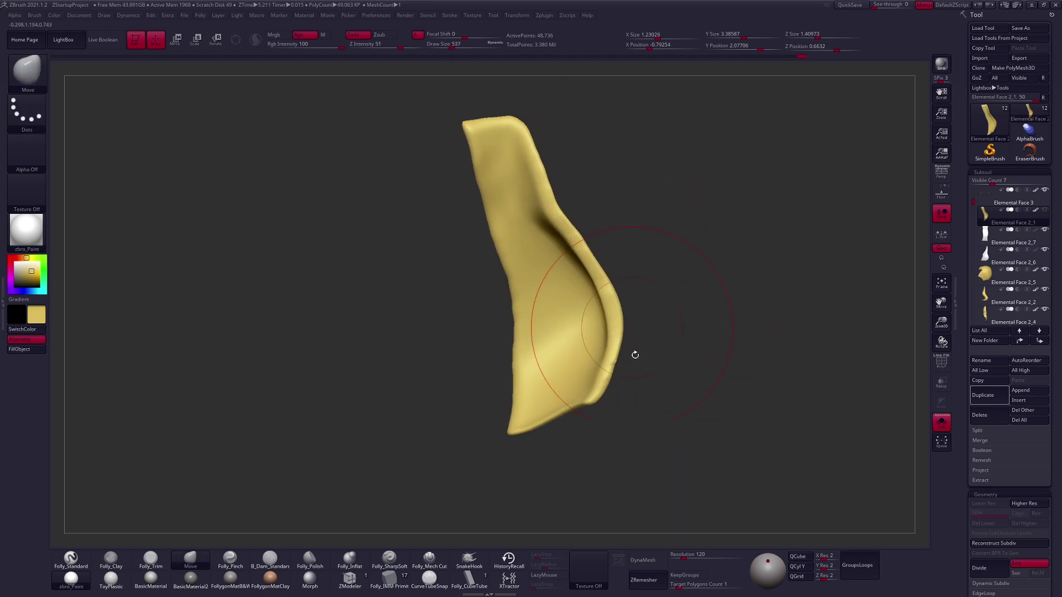
# Rebuild the right back section with DynaMesh at resolution 120 and smooth its edges.
pyautogui.click(648, 560)
pyautogui.press('shift')
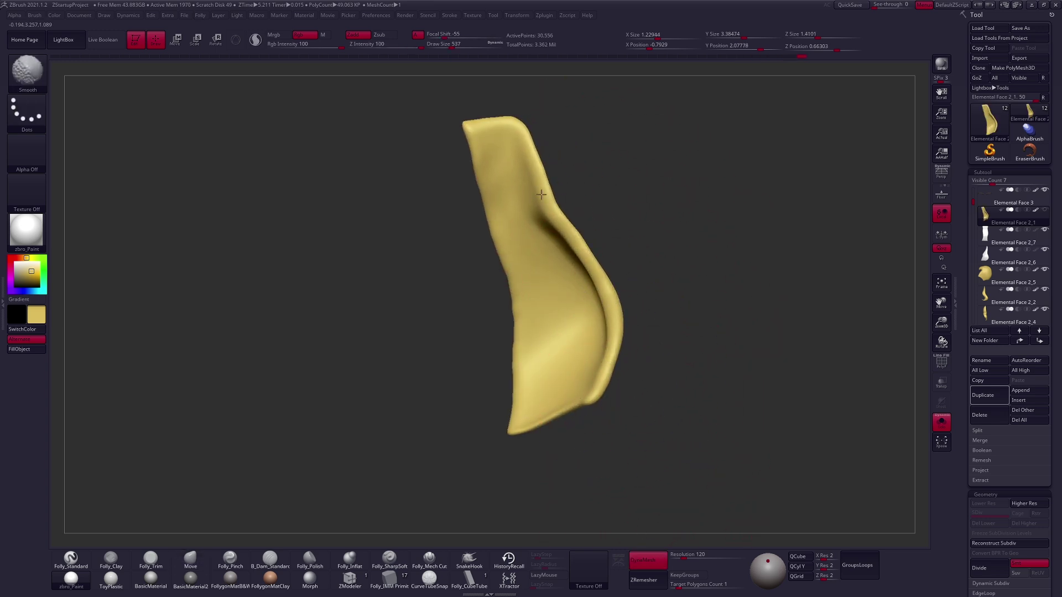
pyautogui.hotkey('shift', 'alt', 's')
# Flare the lower ends of the left and right back sections with the Move brush, isolating the left one to check it.
pyautogui.keyDown('alt'); pyautogui.click(608, 310); pyautogui.keyUp('alt')
pyautogui.rightClick(625, 310)
pyautogui.moveTo(622, 313); pyautogui.dragTo(642, 325, button='right')
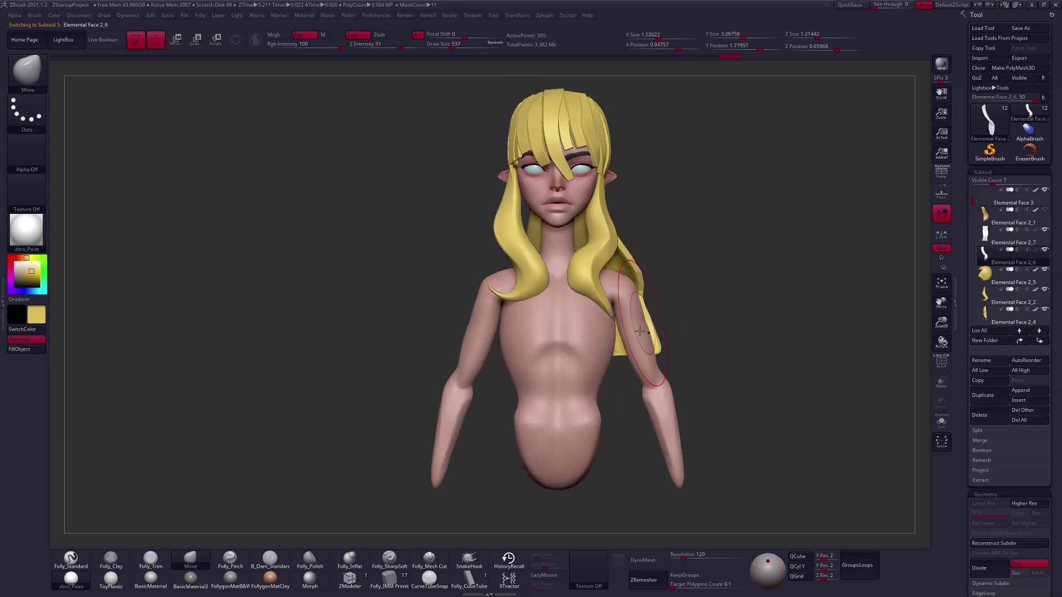
pyautogui.hotkey('shift', 'alt', 's')
pyautogui.rightClick(608, 356)
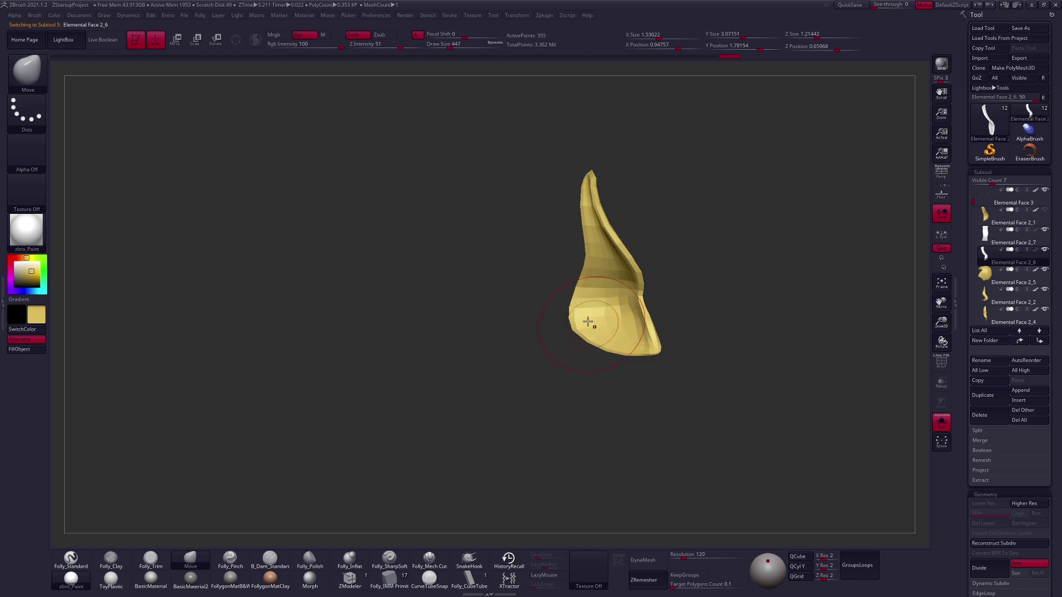
pyautogui.hotkey('shift', 'alt', 's')
pyautogui.moveTo(591, 325); pyautogui.dragTo(571, 385, button='right')
pyautogui.keyDown('alt'); pyautogui.click(630, 371); pyautogui.keyUp('alt')
pyautogui.moveTo(582, 279)
pyautogui.mouseDown(button='right')
pyautogui.moveTo(649, 240)
pyautogui.moveTo(596, 273)
pyautogui.mouseUp(button='right')
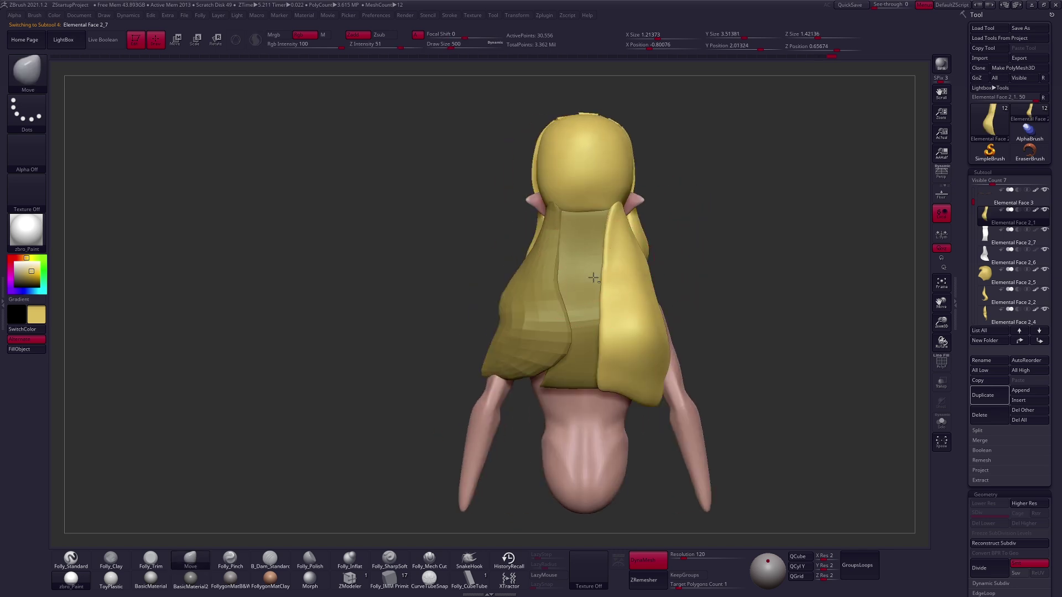
# Isolate the centre back section and shape it into a gentle wave with the Move brush.
pyautogui.hotkey('shift', 'alt', 's')
pyautogui.moveTo(611, 341)
pyautogui.mouseDown()
pyautogui.moveTo(630, 342)
pyautogui.moveTo(564, 268)
pyautogui.moveTo(569, 332)
pyautogui.moveTo(548, 370)
pyautogui.moveTo(740, 348)
pyautogui.moveTo(705, 356)
pyautogui.moveTo(747, 369)
pyautogui.mouseUp()
pyautogui.hotkey('shift', 'alt', 's')
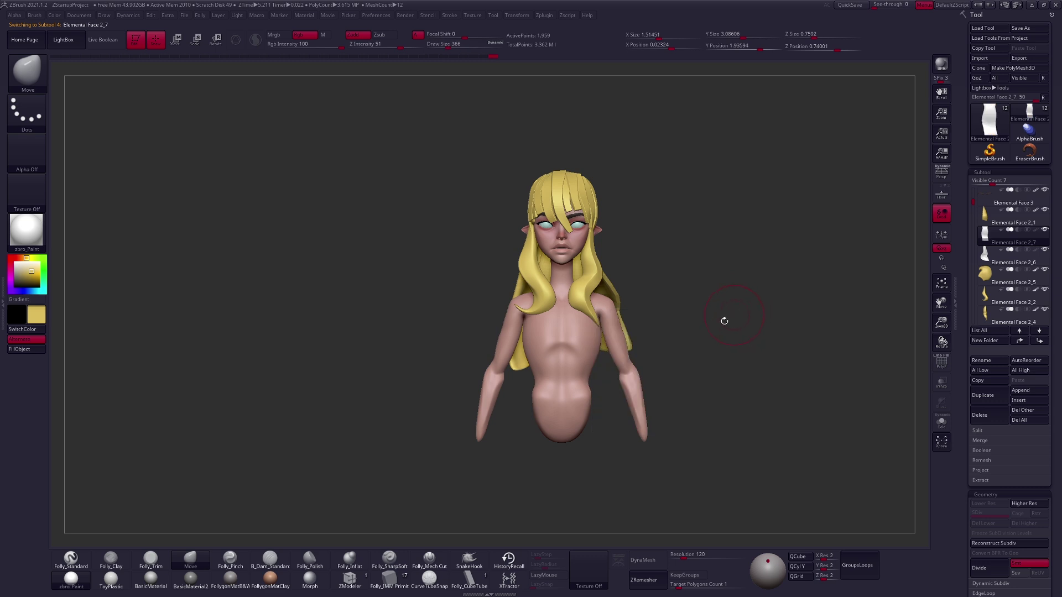
pyautogui.hotkey('shift', 'alt', 's')
pyautogui.press('space')
pyautogui.moveTo(637, 358)
pyautogui.mouseDown()
pyautogui.moveTo(652, 349)
pyautogui.moveTo(716, 367)
pyautogui.moveTo(671, 370)
pyautogui.mouseUp()
# Remesh the centre back section with ZRemesher at a target polygon count of 0.1 and strengthen its S-curve.
pyautogui.hotkey('shift', 'f')
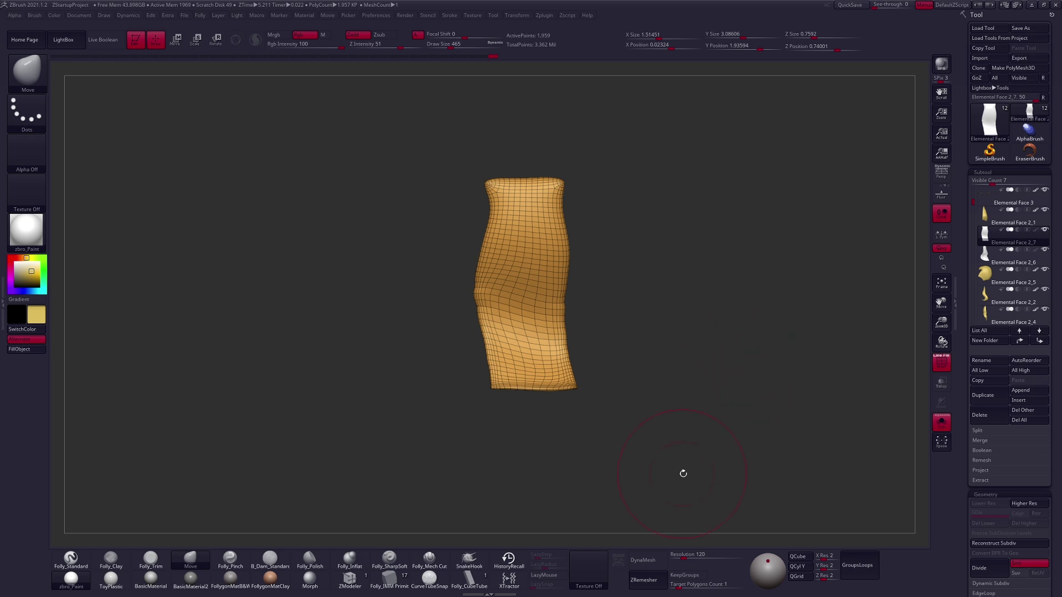
pyautogui.press('space')
pyautogui.moveTo(697, 409); pyautogui.dragTo(687, 407)
pyautogui.press('Return')
pyautogui.click(643, 580)
pyautogui.press('space')
pyautogui.moveTo(597, 301); pyautogui.dragTo(604, 301)
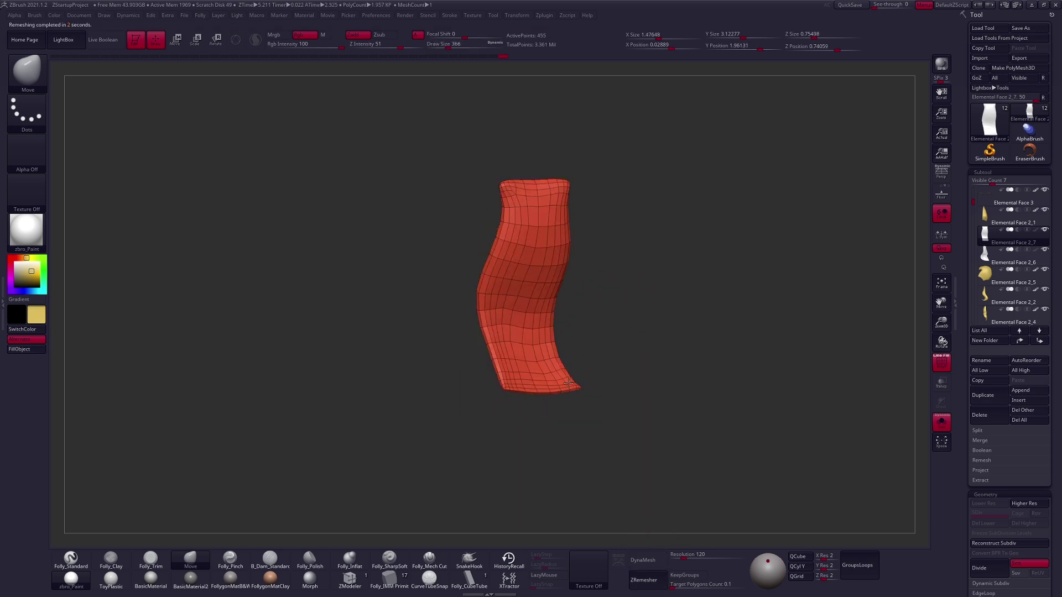
pyautogui.press('space')
pyautogui.moveTo(619, 376); pyautogui.dragTo(656, 377)
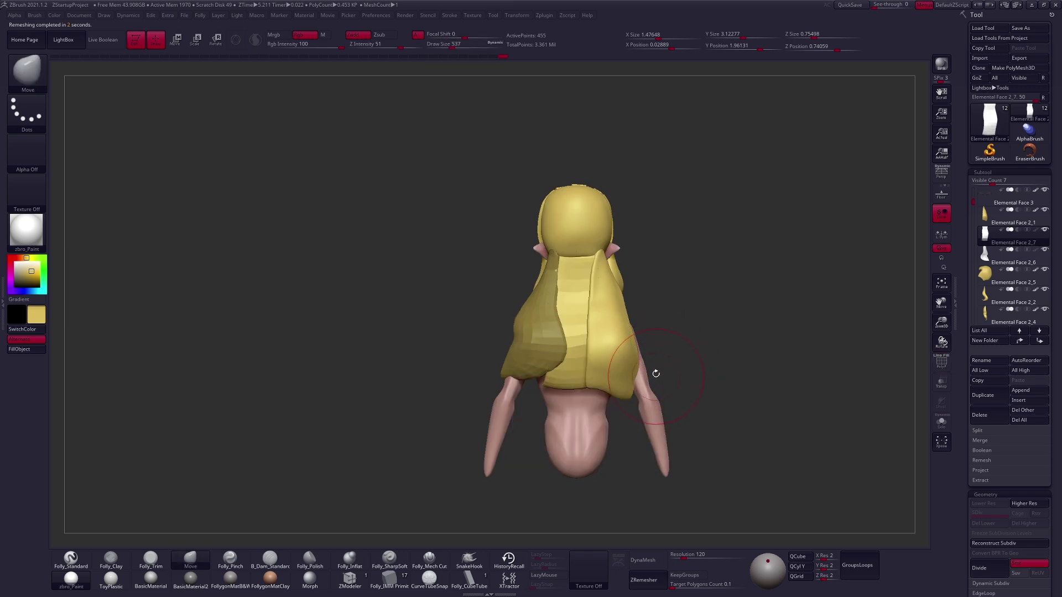
# Remesh the right back section with ZRemesher at a target polygon count of 0.1 and widen its lower curve.
pyautogui.keyDown('alt'); pyautogui.click(622, 357); pyautogui.keyUp('alt')
pyautogui.keyDown('alt'); pyautogui.moveTo(658, 382); pyautogui.dragTo(612, 372); pyautogui.keyUp('alt')
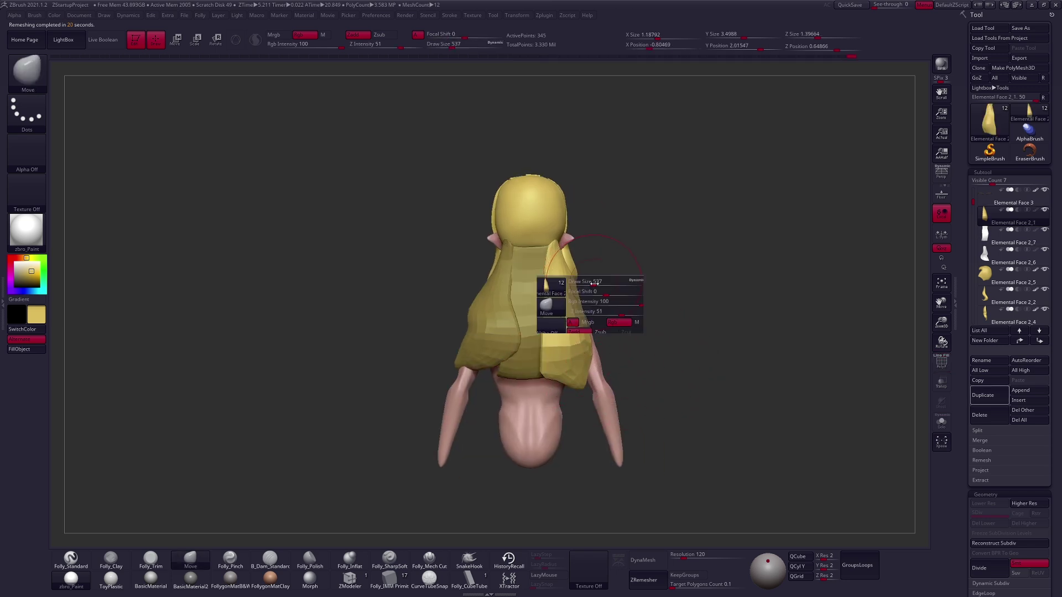
pyautogui.moveTo(593, 283)
pyautogui.keyDown('shift'); pyautogui.mouseDown()
pyautogui.moveTo(564, 245)
pyautogui.moveTo(550, 281)
pyautogui.moveTo(602, 365)
pyautogui.moveTo(564, 378)
pyautogui.moveTo(581, 368)
pyautogui.moveTo(564, 352)
pyautogui.moveTo(571, 337)
pyautogui.moveTo(602, 332)
pyautogui.moveTo(578, 315)
pyautogui.mouseUp(); pyautogui.keyUp('shift')
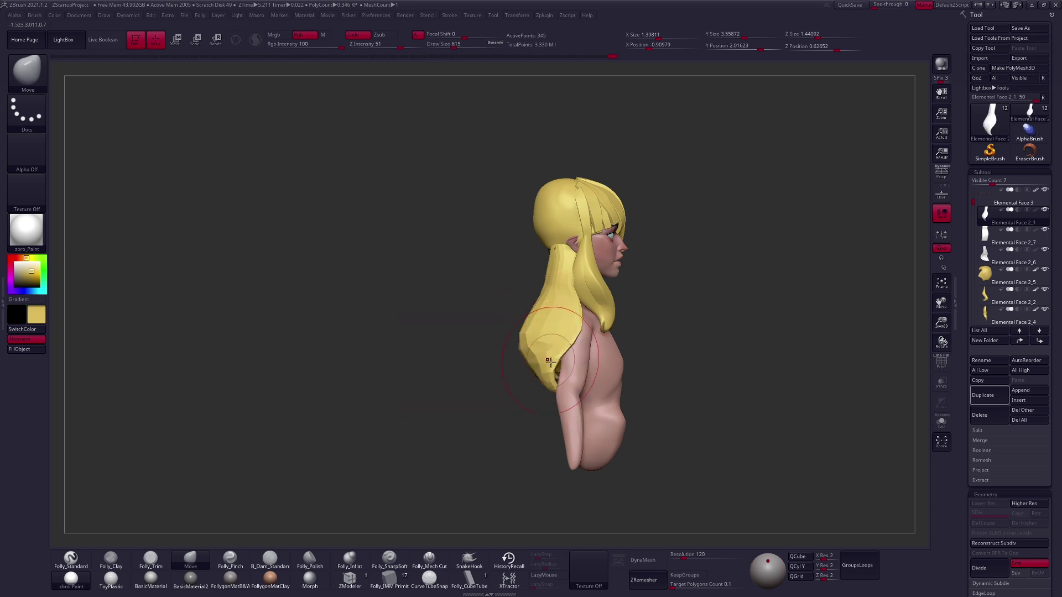
pyautogui.moveTo(561, 372); pyautogui.dragTo(536, 326)
# Hide the centre back section and adjust the right back section's profile against the back.
pyautogui.click(993, 242)
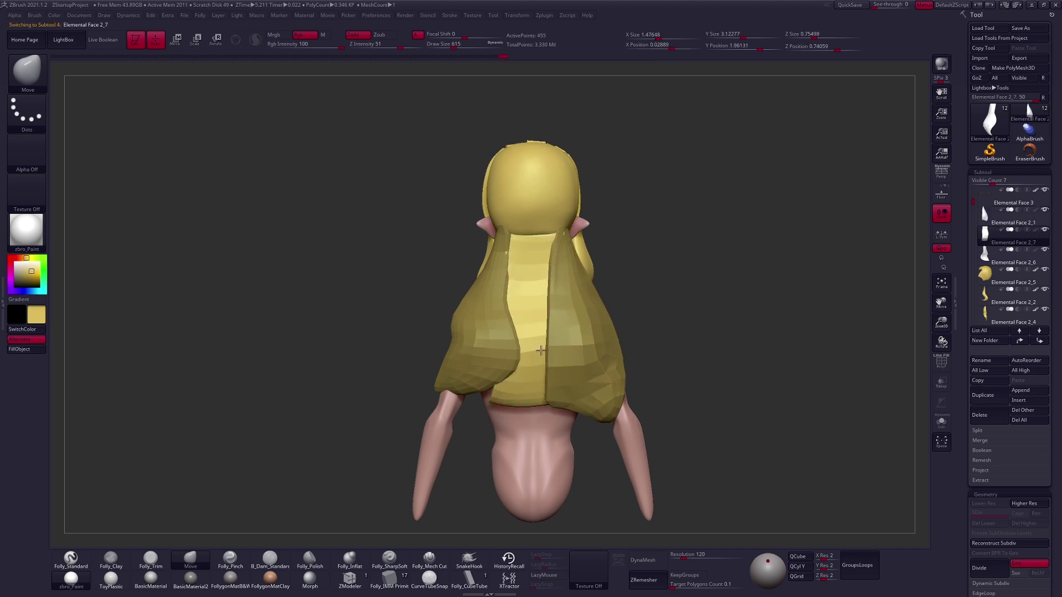
pyautogui.click(988, 222)
pyautogui.press('b')
pyautogui.press('s')
pyautogui.press('t')
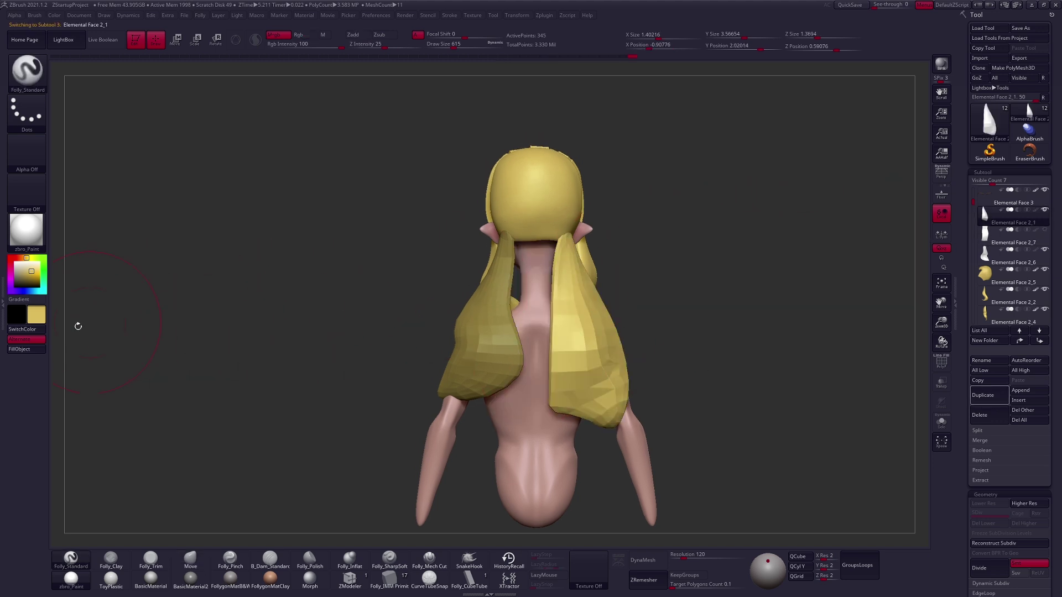
pyautogui.moveTo(744, 341)
pyautogui.mouseDown()
pyautogui.moveTo(682, 332)
pyautogui.moveTo(594, 278)
pyautogui.mouseUp()
pyautogui.press('b')
pyautogui.press('m')
pyautogui.press('v')
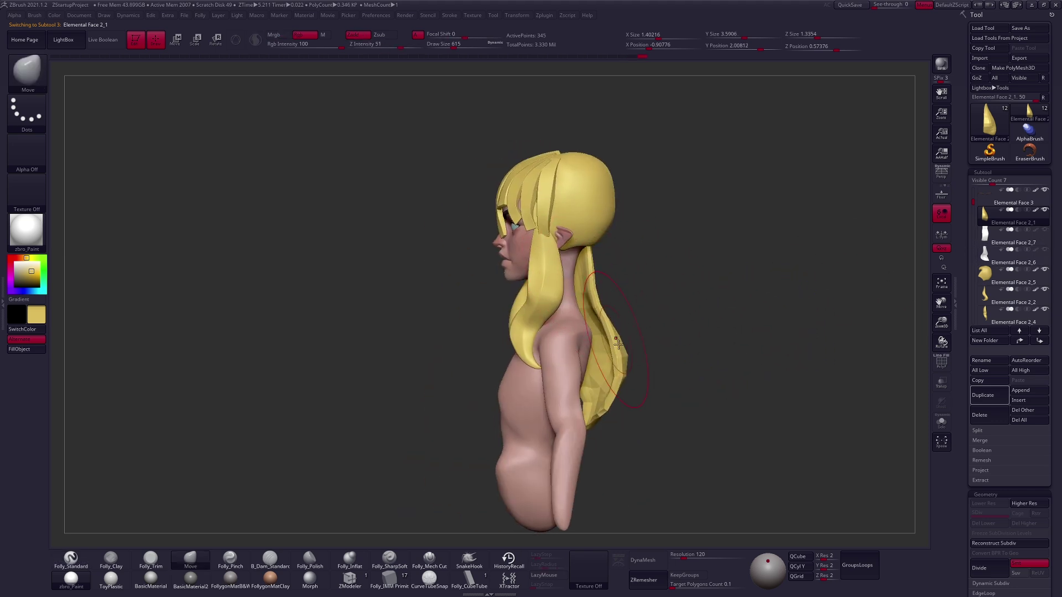
# Lengthen and slim the lower end of the right back section with the Move brush.
pyautogui.moveTo(604, 398); pyautogui.dragTo(775, 393, button='right')
pyautogui.press('space')
pyautogui.moveTo(599, 386); pyautogui.dragTo(619, 385, button='right')
pyautogui.moveTo(624, 293)
pyautogui.mouseDown(button='right')
pyautogui.moveTo(671, 334)
pyautogui.moveTo(613, 288)
pyautogui.moveTo(642, 277)
pyautogui.moveTo(614, 243)
pyautogui.moveTo(642, 269)
pyautogui.moveTo(711, 283)
pyautogui.mouseUp(button='right')
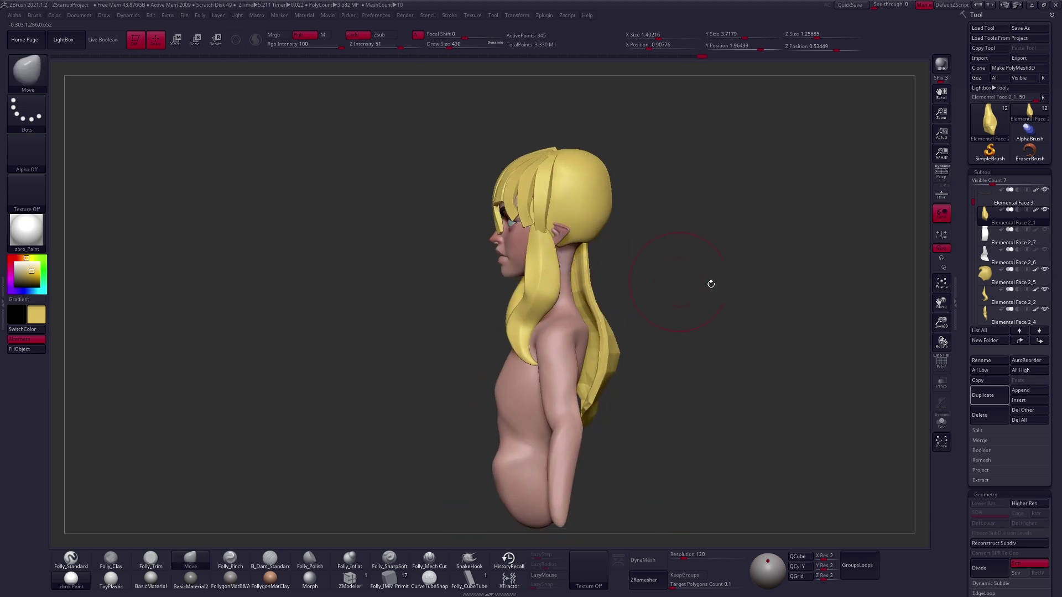
# Select the left back section, smooth its upper part and bulge its lower curve outward.
pyautogui.click(987, 254)
pyautogui.moveTo(599, 287)
pyautogui.mouseDown(button='right')
pyautogui.moveTo(590, 241)
pyautogui.moveTo(586, 288)
pyautogui.moveTo(631, 288)
pyautogui.moveTo(595, 282)
pyautogui.mouseUp(button='right')
pyautogui.press('space')
pyautogui.moveTo(604, 285); pyautogui.dragTo(615, 260)
pyautogui.moveTo(623, 276); pyautogui.dragTo(614, 332, button='right')
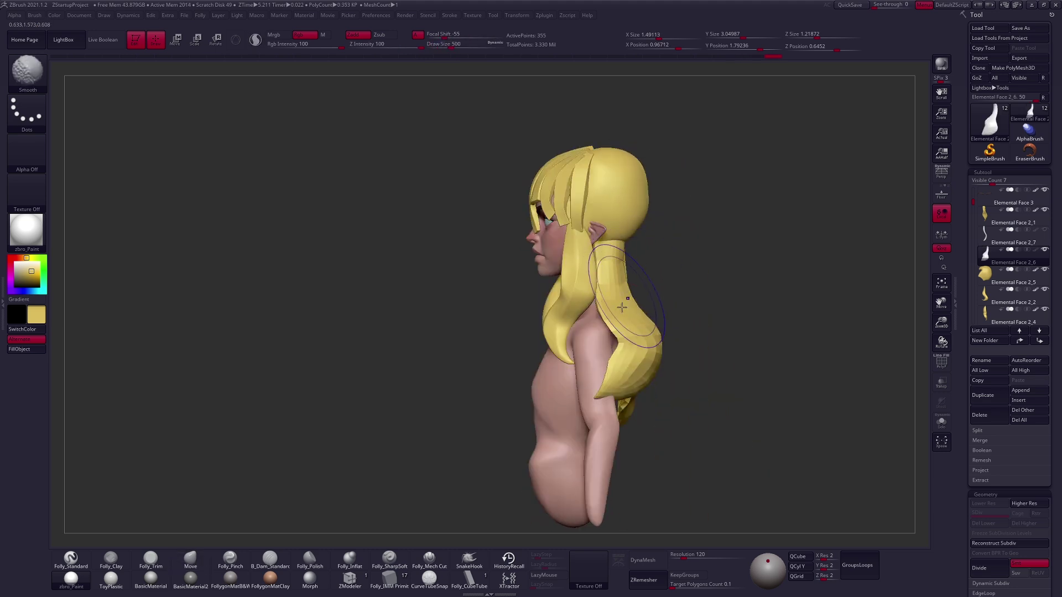
pyautogui.moveTo(616, 397); pyautogui.dragTo(625, 400, button='right')
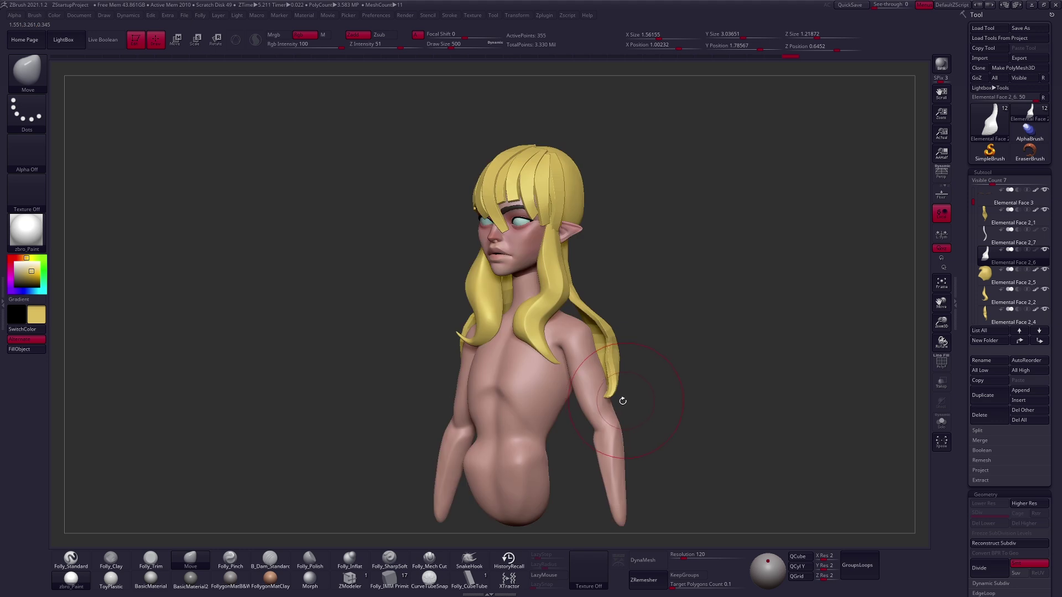
# Pull the left back section's tip outward past the arm and refine its inner edge near the nape.
pyautogui.press('space')
pyautogui.press('space')
pyautogui.moveTo(622, 397); pyautogui.dragTo(606, 365)
pyautogui.moveTo(606, 365)
pyautogui.mouseDown(button='right')
pyautogui.moveTo(583, 376)
pyautogui.moveTo(595, 369)
pyautogui.mouseUp(button='right')
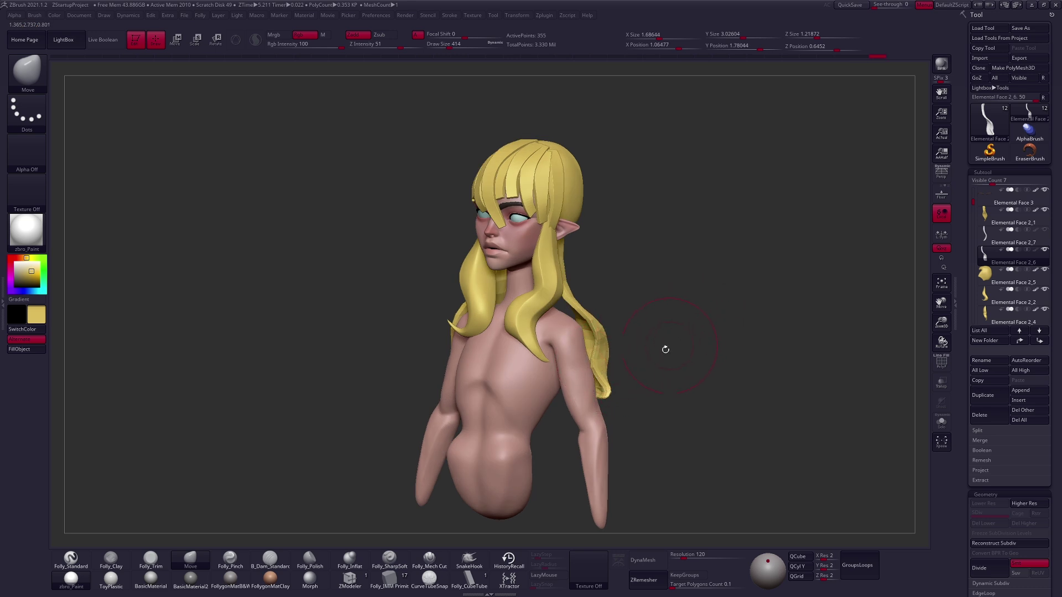
pyautogui.moveTo(594, 317)
pyautogui.mouseDown(button='right')
pyautogui.moveTo(586, 322)
pyautogui.moveTo(621, 308)
pyautogui.moveTo(558, 299)
pyautogui.moveTo(586, 290)
pyautogui.moveTo(569, 285)
pyautogui.mouseUp(button='right')
pyautogui.press('space')
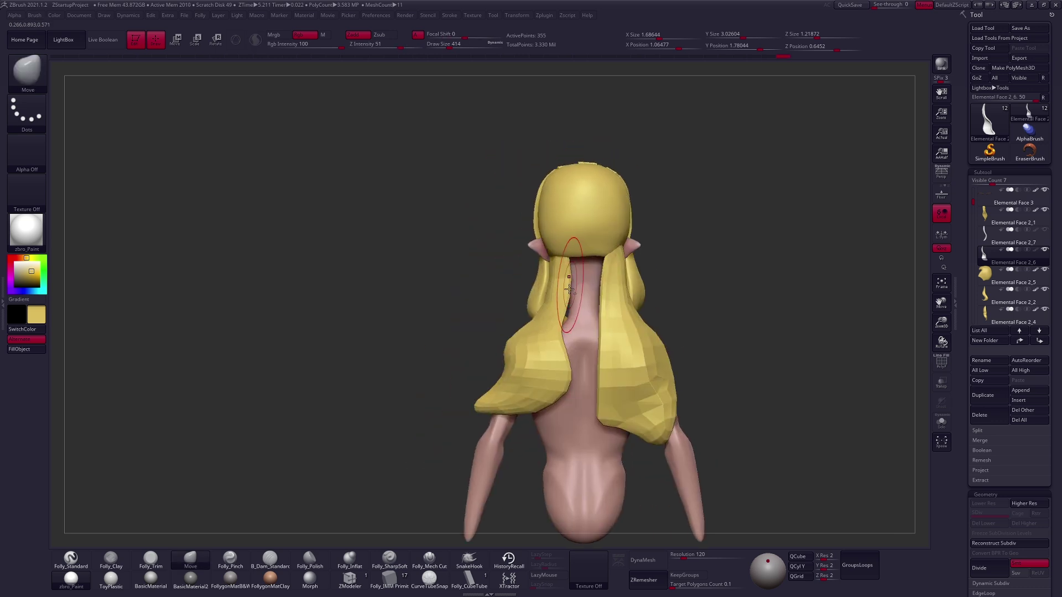
pyautogui.press('[')
pyautogui.moveTo(584, 268)
pyautogui.mouseDown(button='right')
pyautogui.moveTo(592, 268)
pyautogui.moveTo(574, 250)
pyautogui.moveTo(578, 264)
pyautogui.moveTo(558, 263)
pyautogui.moveTo(669, 327)
pyautogui.moveTo(662, 358)
pyautogui.moveTo(669, 344)
pyautogui.mouseUp(button='right')
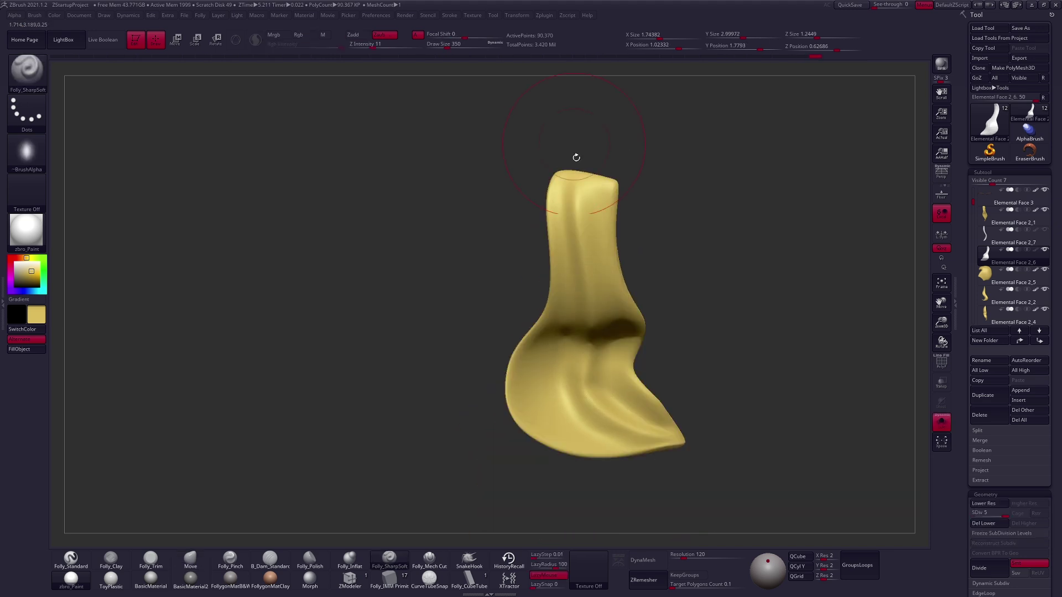
# Carve flowing strand grooves along the outer face of the isolated left back section with the Folly_SharpSoft brush.
pyautogui.moveTo(577, 158); pyautogui.dragTo(588, 236, button='right')
pyautogui.press('space')
pyautogui.moveTo(547, 265); pyautogui.dragTo(569, 232, button='right')
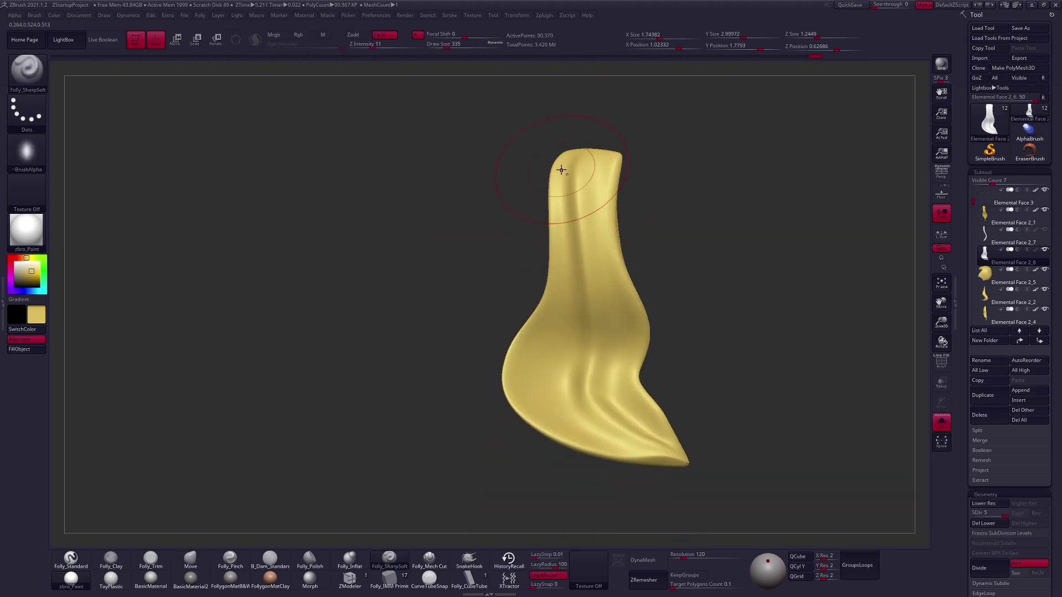
pyautogui.moveTo(557, 328)
pyautogui.mouseDown()
pyautogui.moveTo(545, 420)
pyautogui.moveTo(645, 433)
pyautogui.mouseUp()
pyautogui.moveTo(645, 433); pyautogui.dragTo(628, 449, button='right')
pyautogui.moveTo(590, 421); pyautogui.dragTo(575, 243)
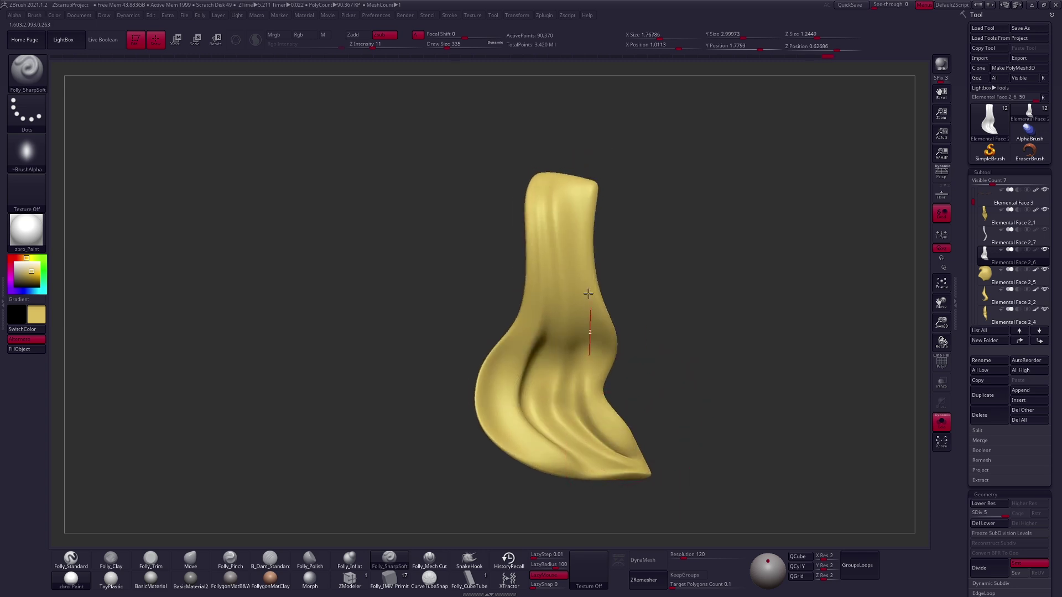
# Carve matching strand grooves along the reverse side and edges of the left back section.
pyautogui.moveTo(597, 138); pyautogui.dragTo(628, 271, button='right')
pyautogui.moveTo(629, 253)
pyautogui.mouseDown()
pyautogui.moveTo(612, 244)
pyautogui.moveTo(629, 207)
pyautogui.mouseUp()
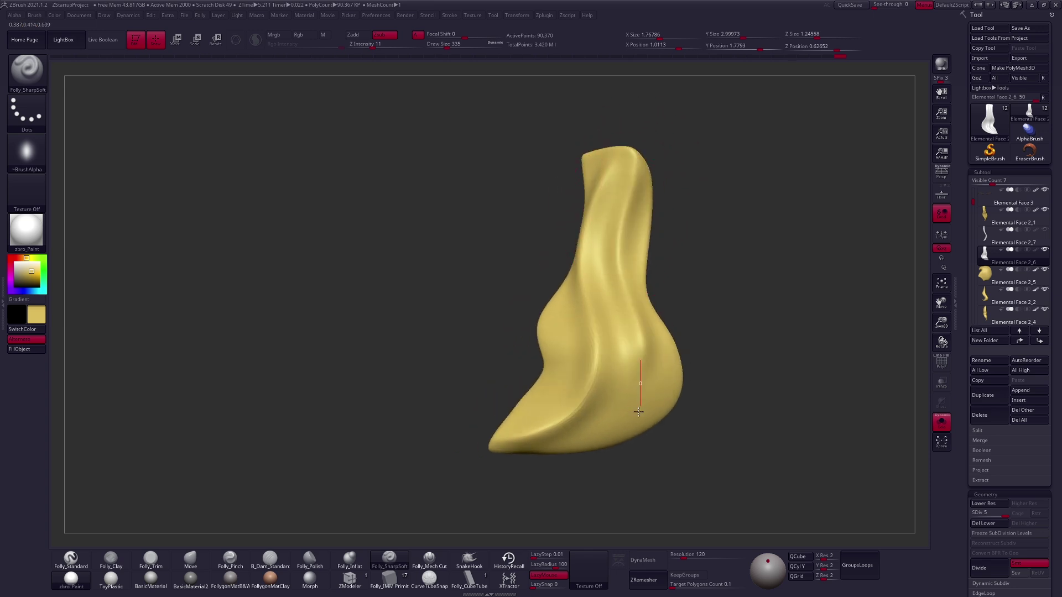
pyautogui.moveTo(545, 440)
pyautogui.mouseDown()
pyautogui.moveTo(595, 434)
pyautogui.moveTo(524, 461)
pyautogui.moveTo(570, 338)
pyautogui.mouseUp()
pyautogui.moveTo(548, 233); pyautogui.dragTo(626, 308)
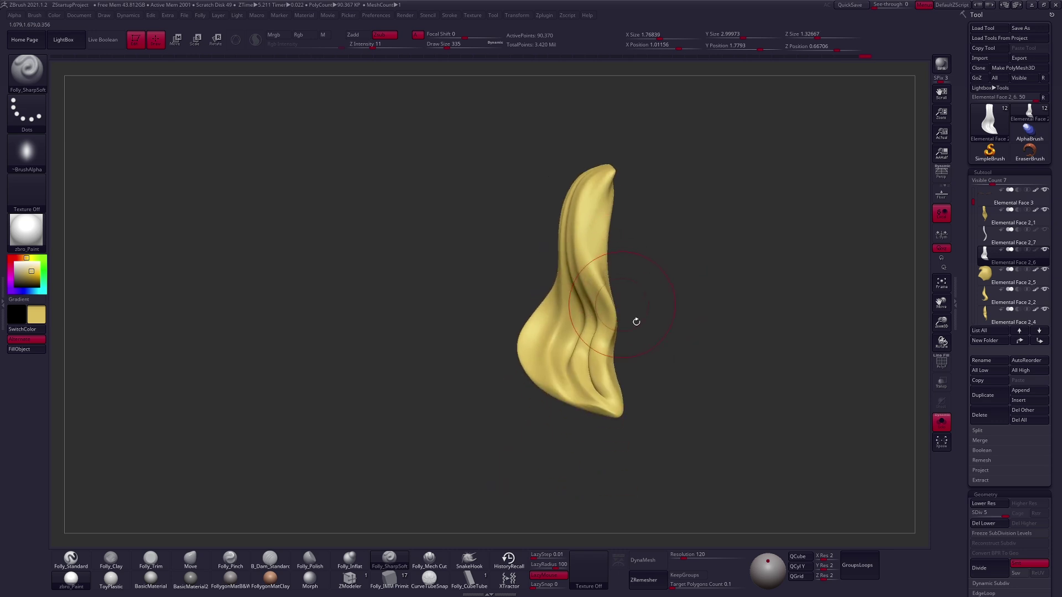
# Bring back the other subtools and adjust the left back section's outer curve with the Move brush.
pyautogui.hotkey('ctrl', 'shift', 's')
pyautogui.keyDown('shift'); pyautogui.moveTo(689, 354); pyautogui.dragTo(688, 346); pyautogui.keyUp('shift')
pyautogui.hotkey('ctrl', 'shift', 's')
pyautogui.moveTo(628, 285)
pyautogui.keyDown('shift'); pyautogui.mouseDown()
pyautogui.moveTo(576, 295)
pyautogui.moveTo(577, 306)
pyautogui.moveTo(600, 278)
pyautogui.moveTo(558, 243)
pyautogui.mouseUp(); pyautogui.keyUp('shift')
pyautogui.hotkey('ctrl', 'shift', 's')
pyautogui.press('b')
pyautogui.press('m')
pyautogui.press('v')
pyautogui.press('space')
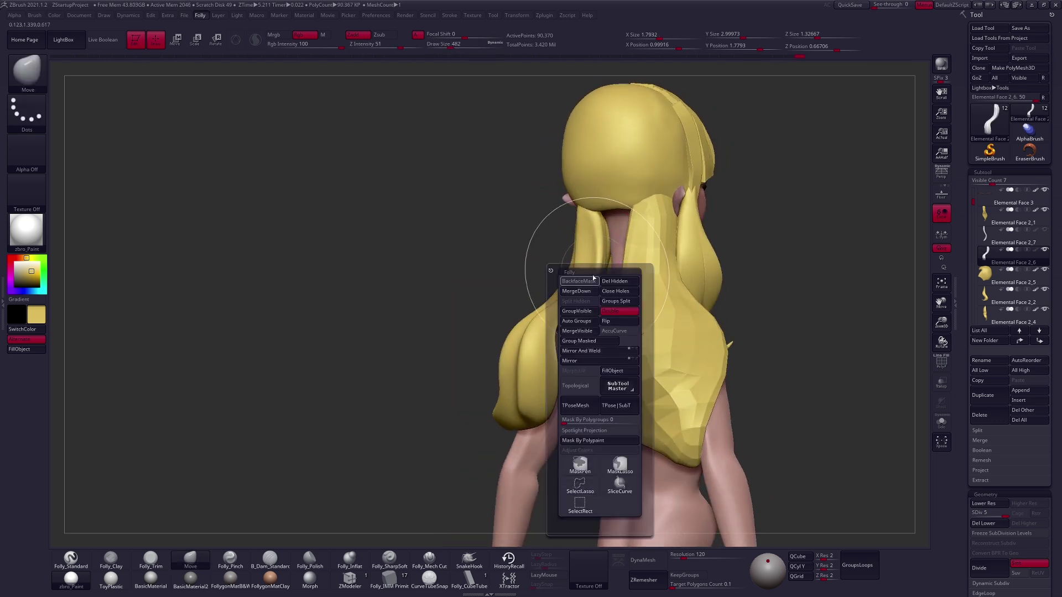
pyautogui.moveTo(601, 288); pyautogui.dragTo(586, 310)
pyautogui.moveTo(498, 332)
pyautogui.mouseDown()
pyautogui.moveTo(553, 365)
pyautogui.moveTo(608, 376)
pyautogui.mouseUp()
# Hide the right back section and refine how the left back section falls behind the shoulder.
pyautogui.click(1044, 210)
pyautogui.moveTo(754, 320)
pyautogui.mouseDown()
pyautogui.moveTo(639, 308)
pyautogui.moveTo(578, 327)
pyautogui.moveTo(580, 338)
pyautogui.moveTo(522, 304)
pyautogui.moveTo(618, 332)
pyautogui.moveTo(544, 363)
pyautogui.moveTo(558, 354)
pyautogui.moveTo(561, 326)
pyautogui.mouseUp()
pyautogui.press('space')
pyautogui.press('b')
pyautogui.press('m')
pyautogui.press('v')
pyautogui.press('space')
pyautogui.moveTo(680, 353)
pyautogui.mouseDown()
pyautogui.moveTo(570, 350)
pyautogui.moveTo(619, 379)
pyautogui.moveTo(581, 360)
pyautogui.moveTo(608, 382)
pyautogui.moveTo(686, 376)
pyautogui.mouseUp()
pyautogui.press('space')
pyautogui.moveTo(719, 341)
pyautogui.mouseDown()
pyautogui.moveTo(703, 342)
pyautogui.moveTo(844, 274)
pyautogui.mouseUp()
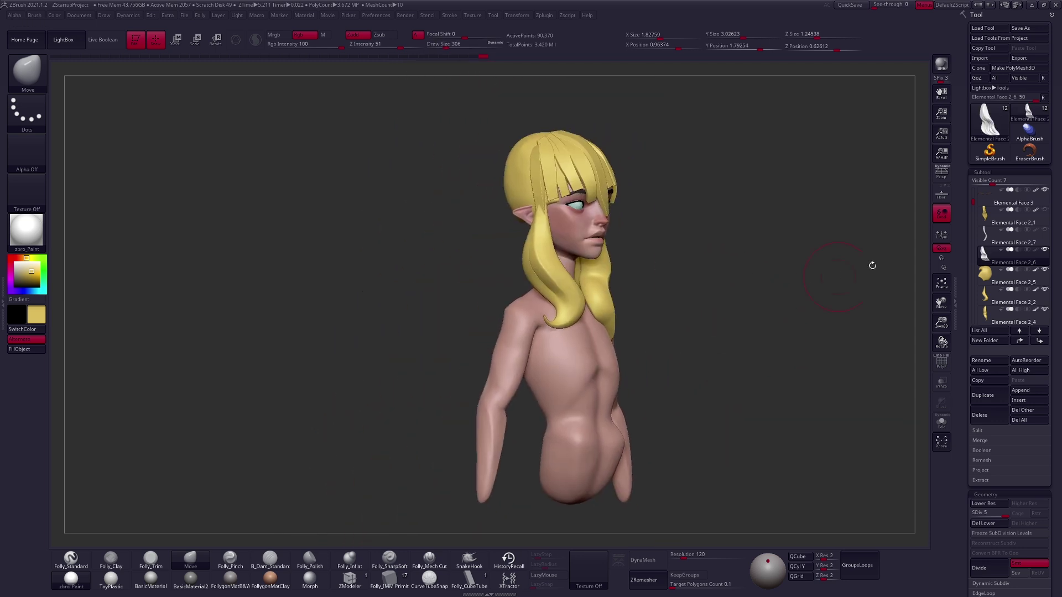
# Isolate the right back hair section and carve flowing strand grooves along both of its faces with the Folly_SharpSoft brush.
pyautogui.click(987, 235)
pyautogui.moveTo(785, 318); pyautogui.dragTo(692, 347)
pyautogui.press('space')
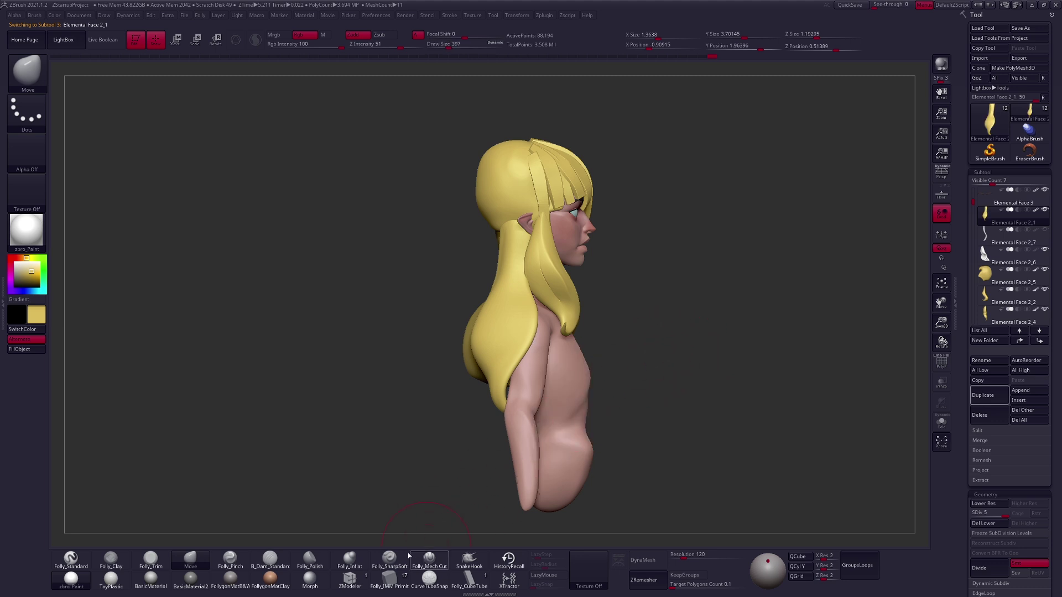
pyautogui.click(390, 558)
pyautogui.press('space')
pyautogui.hotkey('shift', 's')
pyautogui.moveTo(589, 252); pyautogui.dragTo(560, 470, button='right')
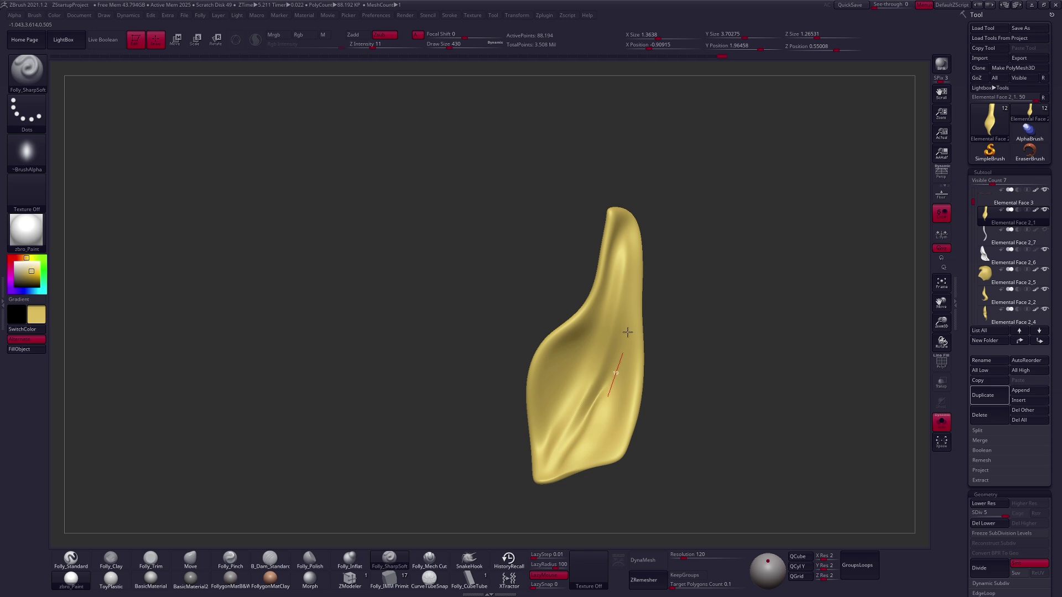
pyautogui.moveTo(584, 320); pyautogui.dragTo(554, 429, button='right')
pyautogui.moveTo(613, 175); pyautogui.dragTo(618, 466, button='right')
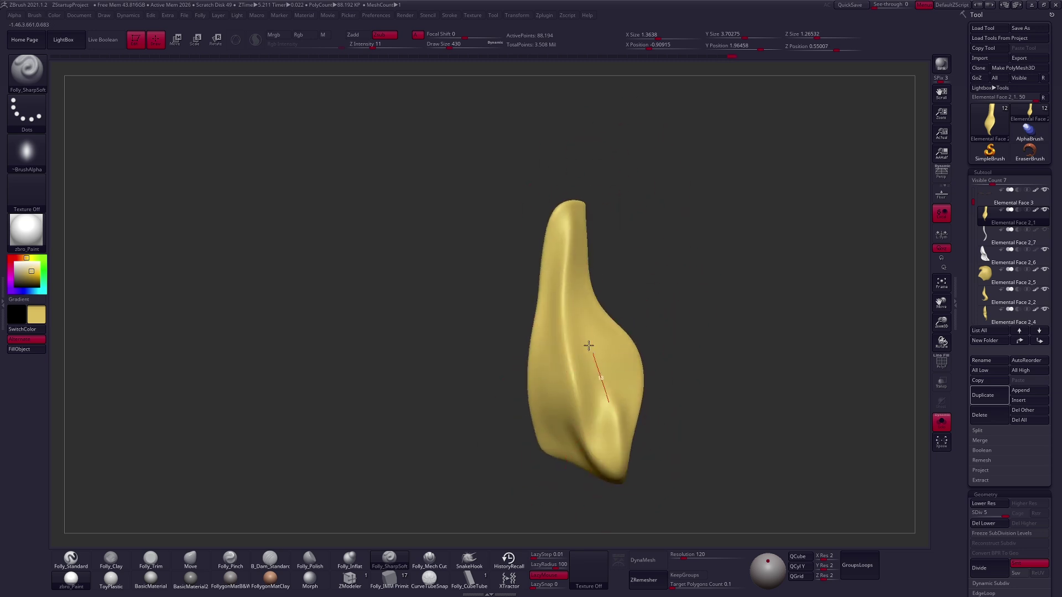
# Bring back the other subtools, groove the right section's lower outer face, and mask it except for the lower inner corner.
pyautogui.hotkey('alt', 'shift', 's')
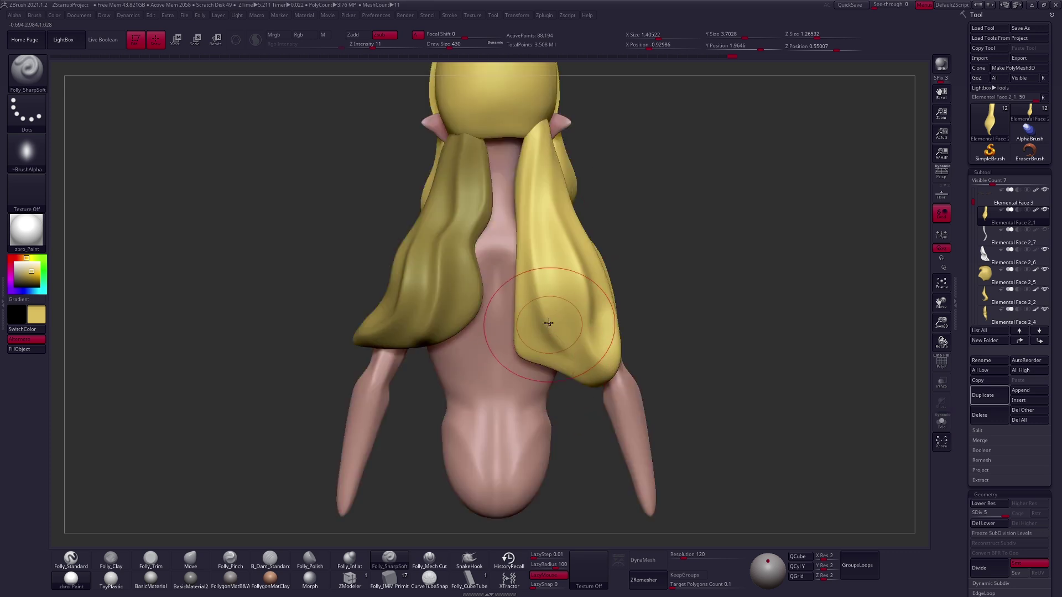
pyautogui.moveTo(533, 308); pyautogui.dragTo(573, 405, button='right')
pyautogui.press('ctrl')
pyautogui.keyDown('ctrl'); pyautogui.moveTo(536, 452); pyautogui.dragTo(525, 320); pyautogui.keyUp('ctrl')
pyautogui.hotkey('shift', 'd')
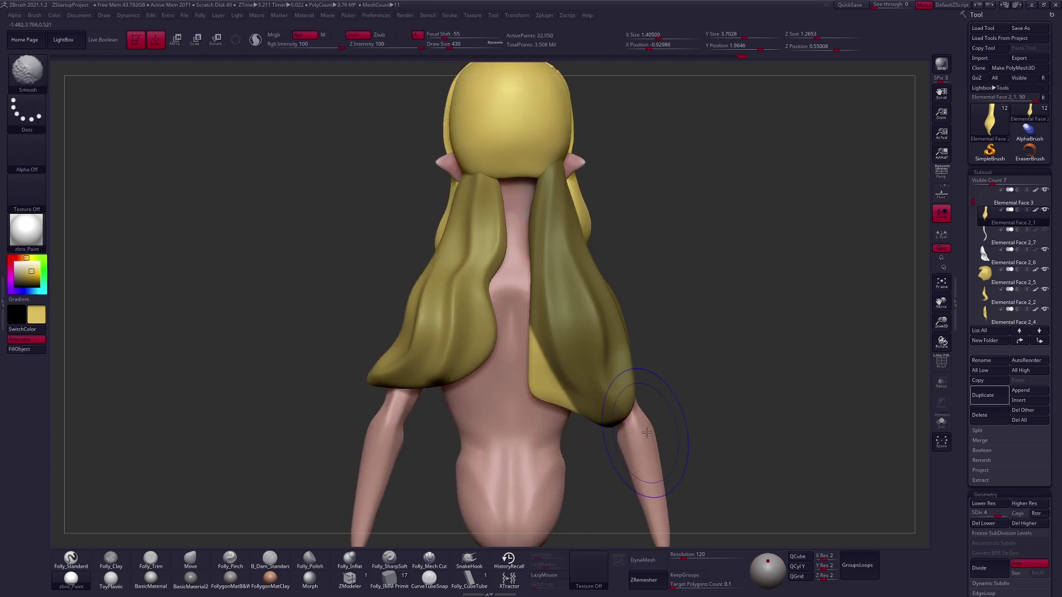
pyautogui.press('w')
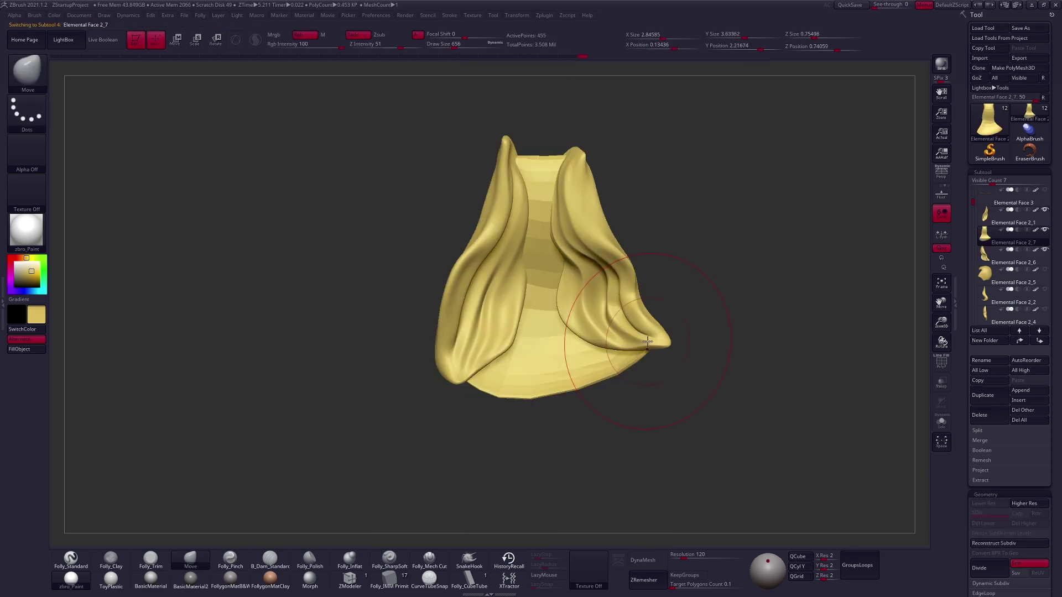
# Raise the middle back hair panel to subdivision level 4 and carve strand detail into it with the Folly_SharpSoft brush.
pyautogui.moveTo(719, 354); pyautogui.dragTo(658, 354)
pyautogui.press('d')
pyautogui.press('d')
pyautogui.press('d')
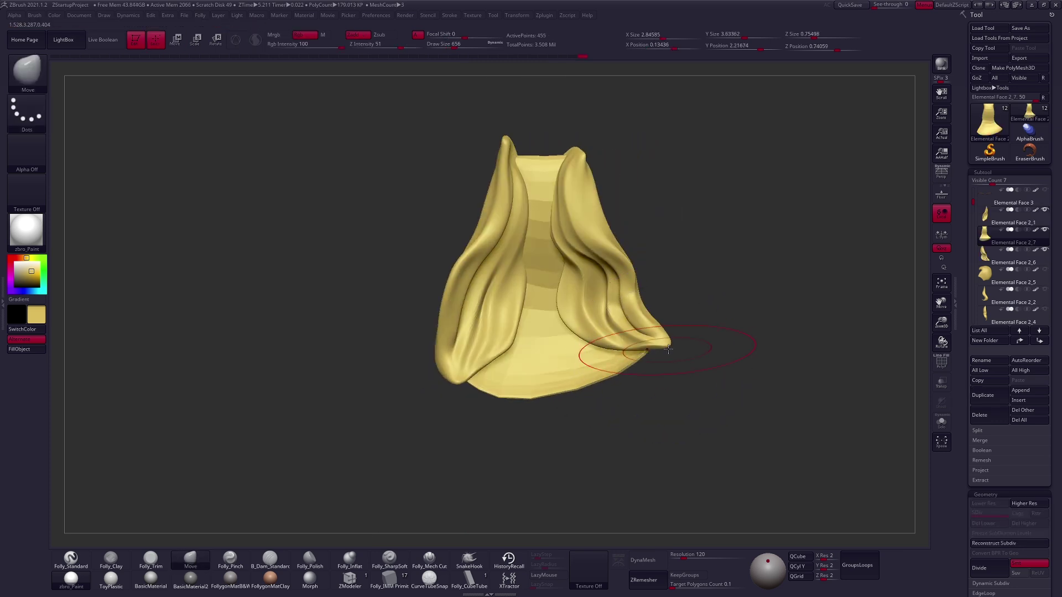
pyautogui.click(390, 559)
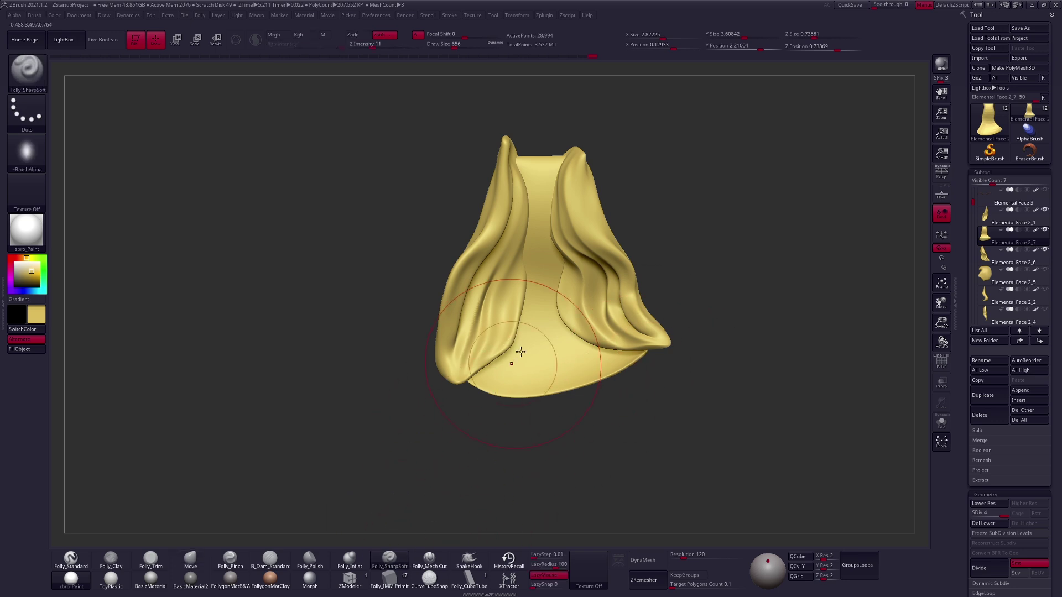
pyautogui.hotkey('ctrl', 'shift', 's')
pyautogui.moveTo(528, 181)
pyautogui.mouseDown()
pyautogui.moveTo(549, 379)
pyautogui.moveTo(564, 130)
pyautogui.moveTo(649, 267)
pyautogui.moveTo(630, 330)
pyautogui.moveTo(576, 355)
pyautogui.moveTo(640, 138)
pyautogui.moveTo(641, 166)
pyautogui.mouseUp()
pyautogui.scroll(-5, 977, 266)
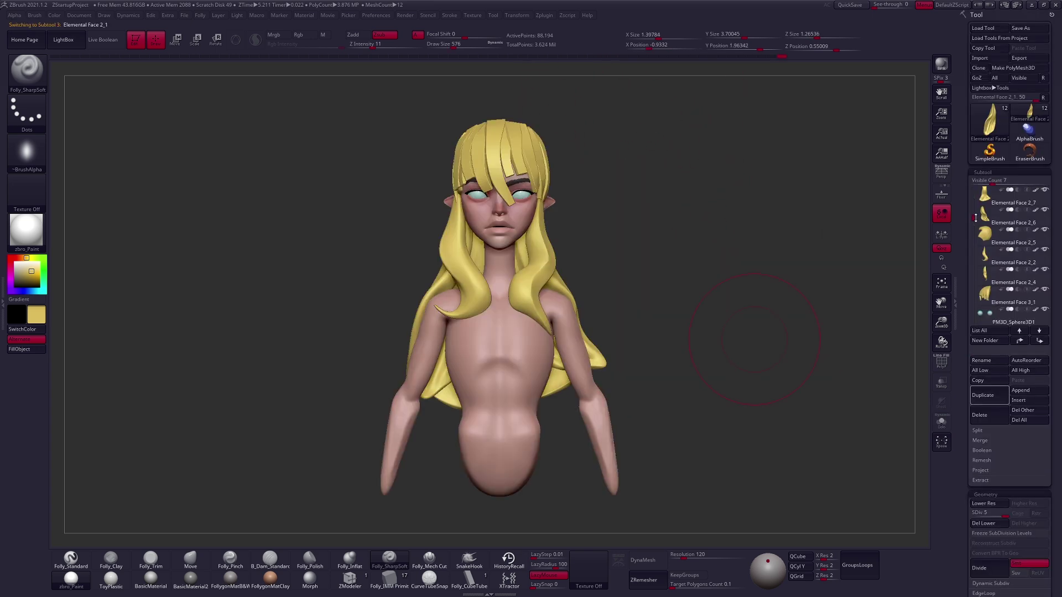
# Inspect the hair on the whole bust in perspective and toggle the right back section's visibility.
pyautogui.moveTo(976, 215)
pyautogui.mouseDown()
pyautogui.moveTo(977, 241)
pyautogui.moveTo(989, 227)
pyautogui.mouseUp()
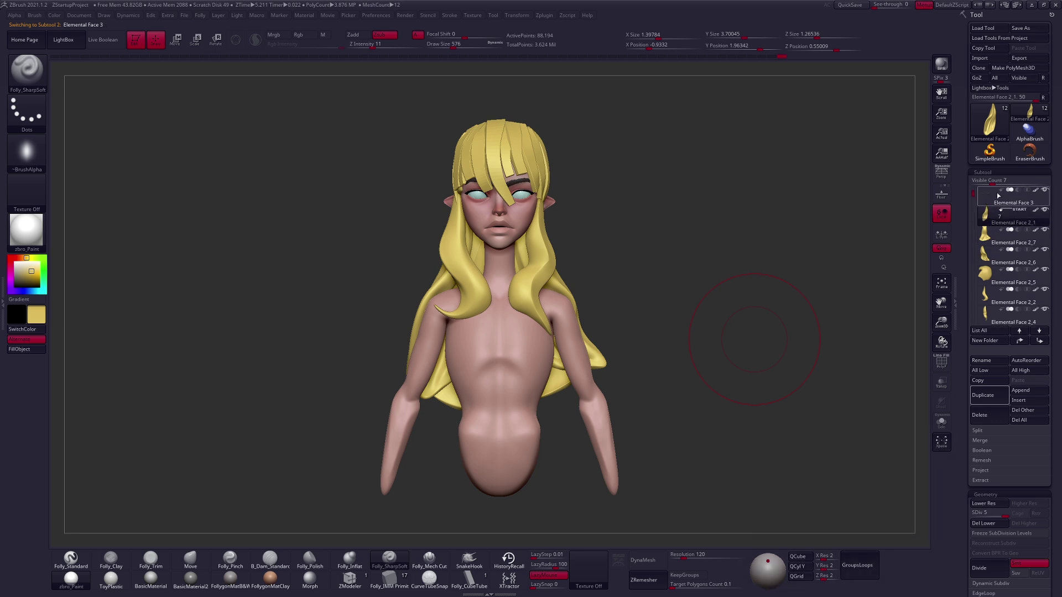
pyautogui.click(993, 197)
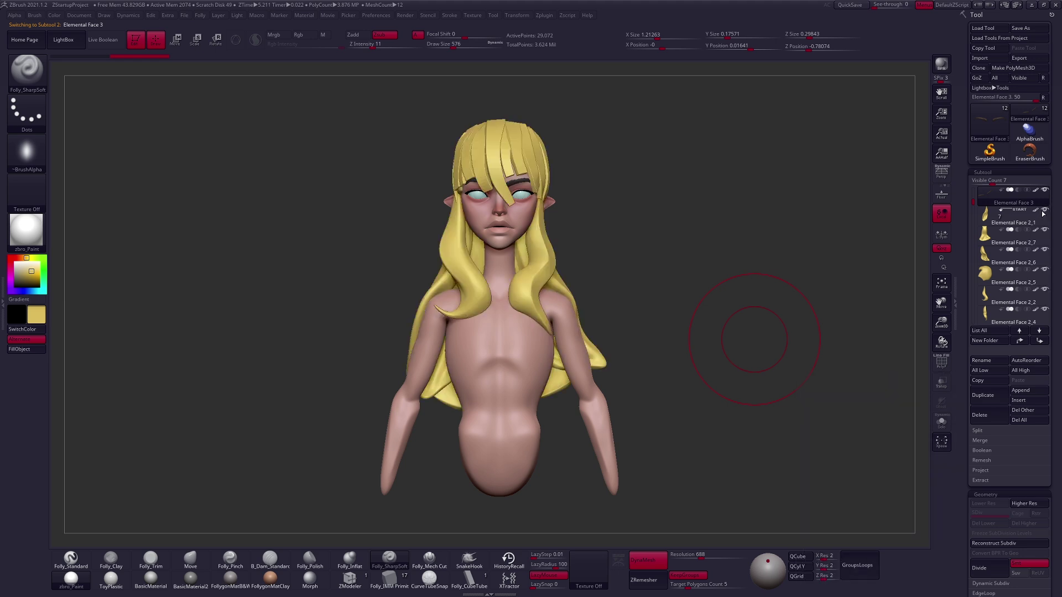
pyautogui.moveTo(1046, 212)
pyautogui.moveTo(786, 260); pyautogui.dragTo(736, 249)
pyautogui.press('p')
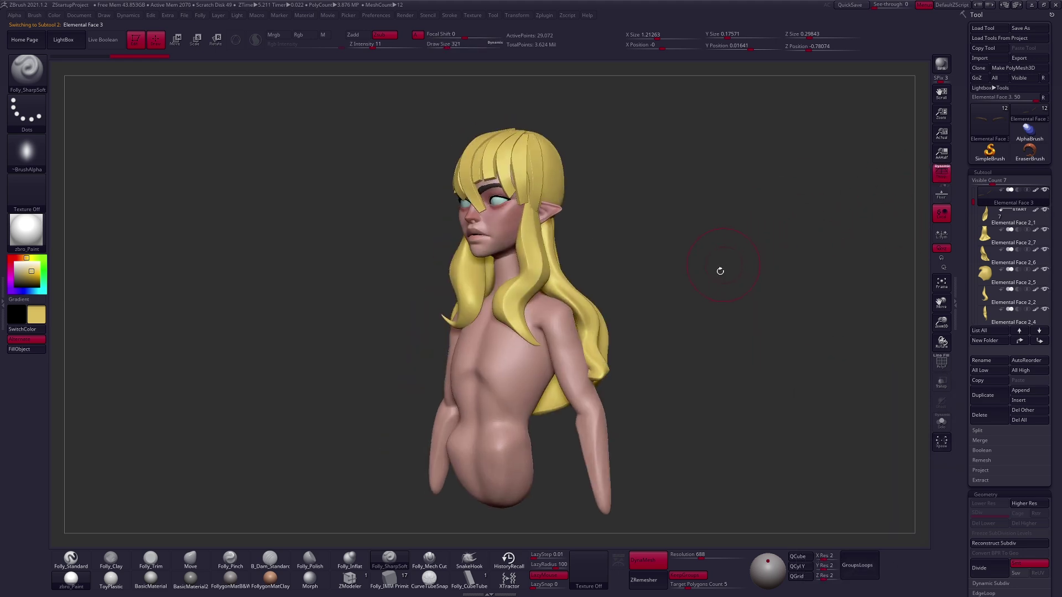
pyautogui.click(1045, 211)
pyautogui.click(1044, 210)
pyautogui.keyDown('shift'); pyautogui.moveTo(756, 315); pyautogui.dragTo(776, 318); pyautogui.keyUp('shift')
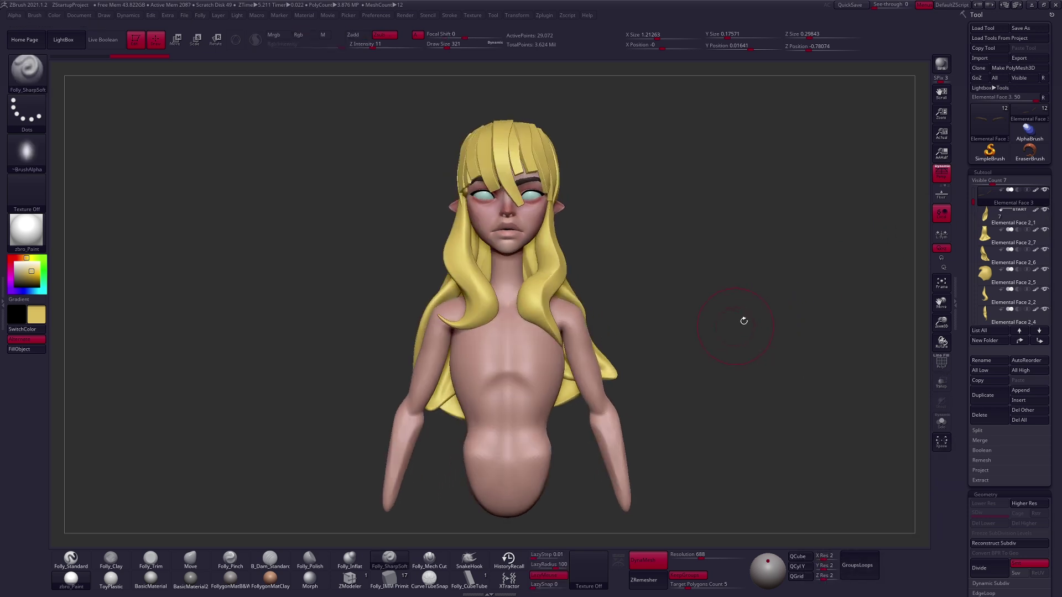
# Gather the hair subtools into one folder and collapse it.
pyautogui.moveTo(973, 204); pyautogui.dragTo(973, 241)
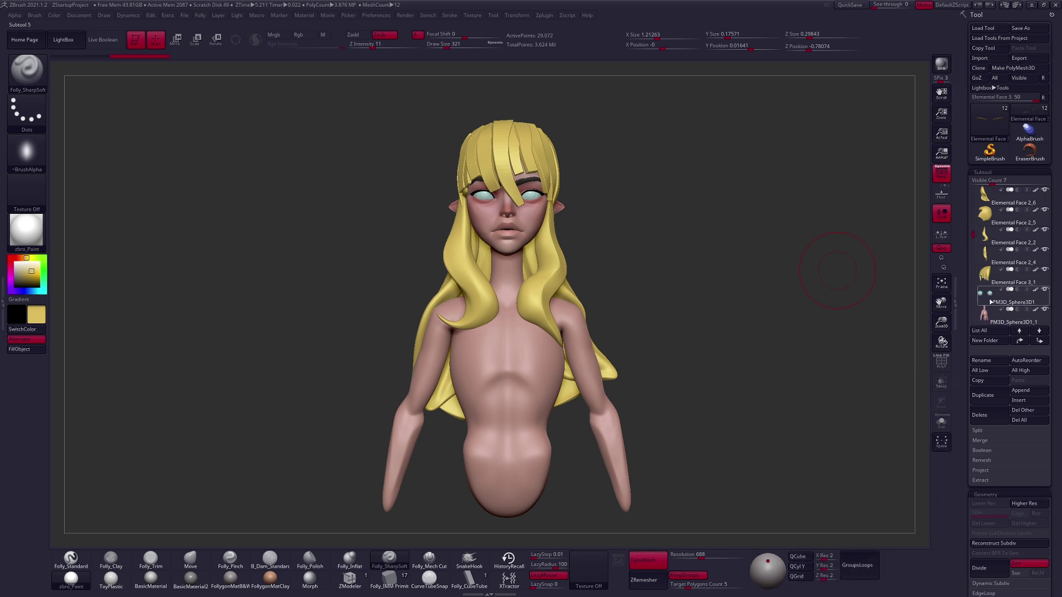
pyautogui.moveTo(974, 236); pyautogui.dragTo(975, 199)
pyautogui.click(1015, 241)
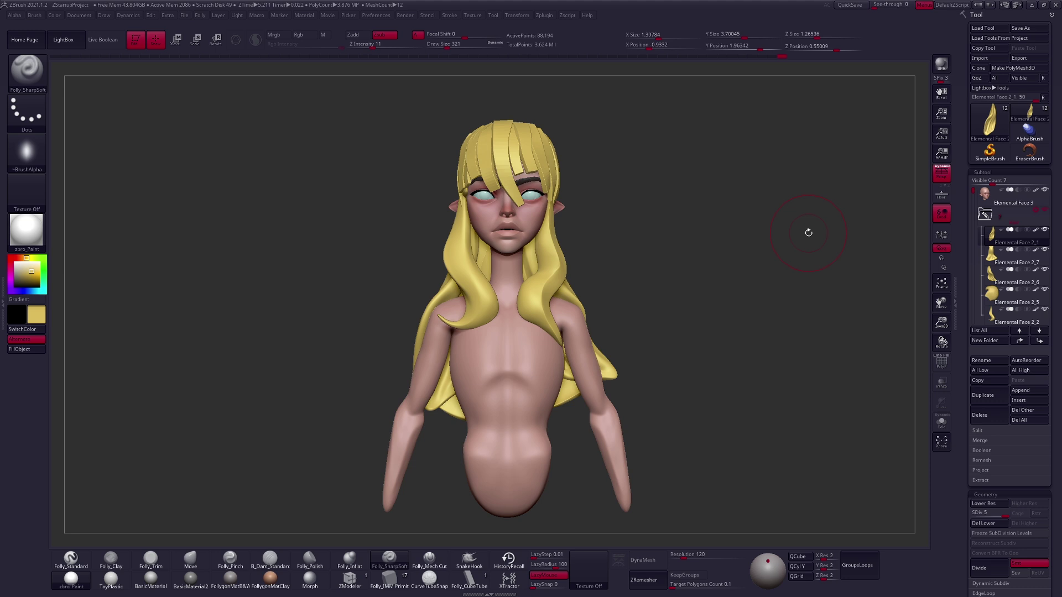
pyautogui.click(984, 215)
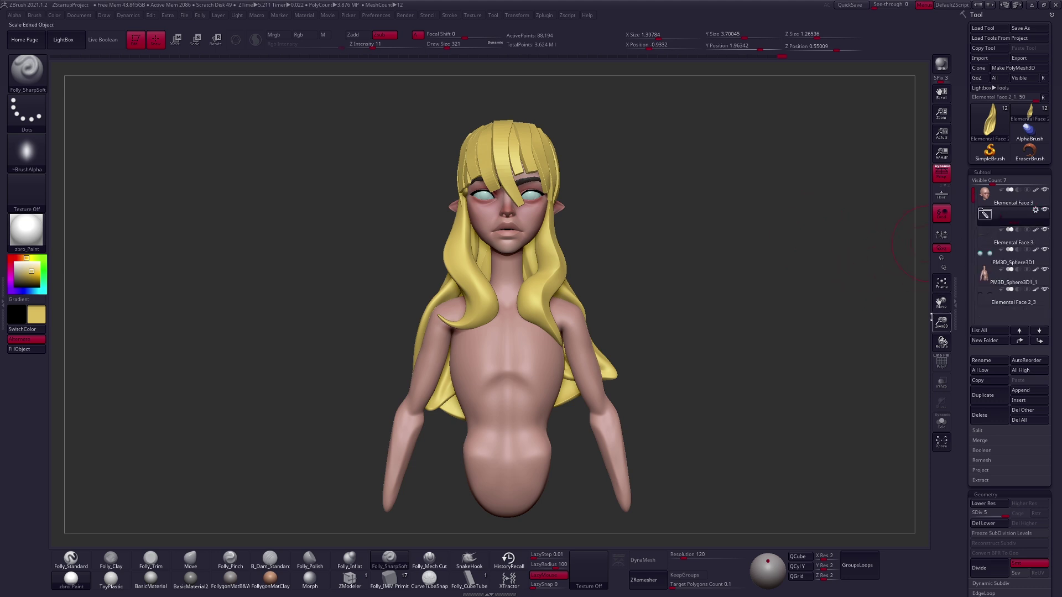
# Select the head subtool and isolate it with perspective turned off.
pyautogui.moveTo(723, 368)
pyautogui.mouseDown()
pyautogui.moveTo(685, 372)
pyautogui.moveTo(723, 386)
pyautogui.moveTo(688, 373)
pyautogui.moveTo(689, 351)
pyautogui.moveTo(666, 356)
pyautogui.moveTo(810, 343)
pyautogui.moveTo(741, 346)
pyautogui.moveTo(775, 339)
pyautogui.moveTo(752, 325)
pyautogui.moveTo(736, 331)
pyautogui.mouseUp()
pyautogui.press('[')
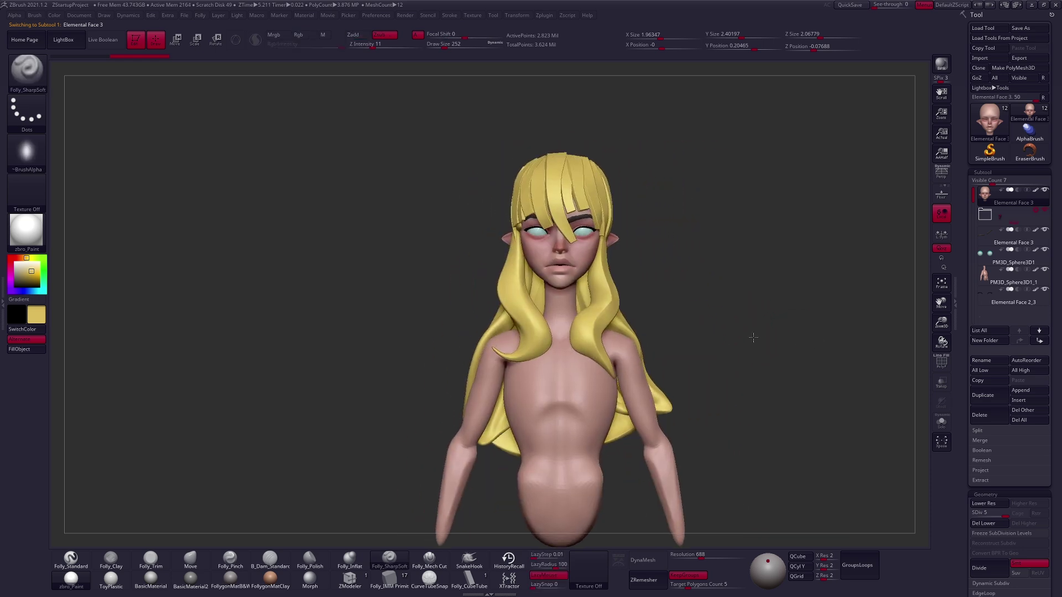
pyautogui.hotkey('shift', 'ctrl', 's')
pyautogui.press('f')
pyautogui.press('space')
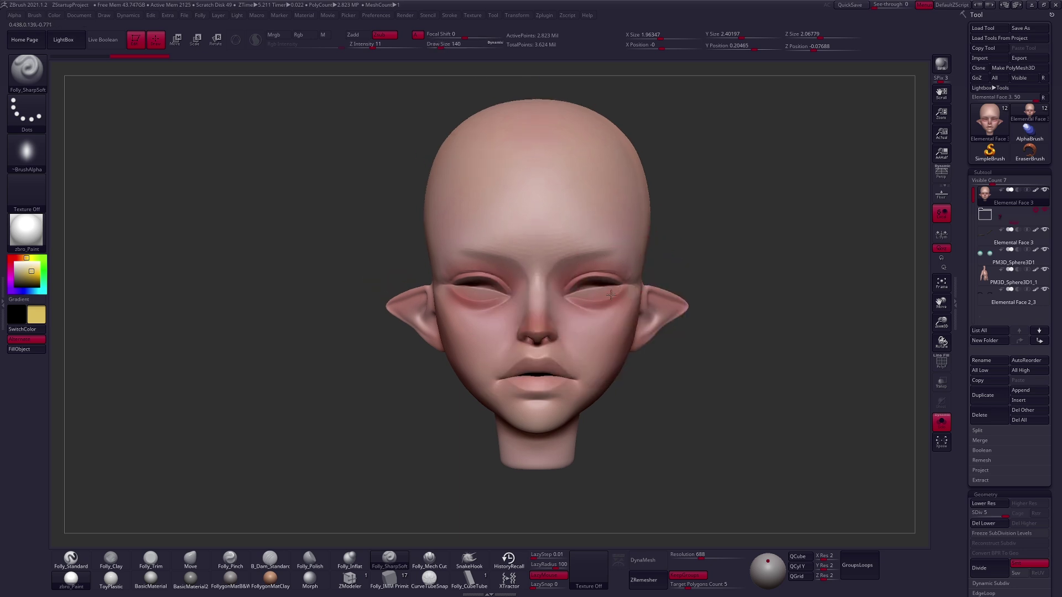
# Adjust the eyelid area with a small Move brush at a lower subdivision level and return to the highest level.
pyautogui.moveTo(596, 305)
pyautogui.keyDown('ctrl'); pyautogui.mouseDown(button='right')
pyautogui.moveTo(565, 252)
pyautogui.moveTo(510, 277)
pyautogui.moveTo(565, 266)
pyautogui.moveTo(573, 224)
pyautogui.mouseUp(button='right'); pyautogui.keyUp('ctrl')
pyautogui.hotkey('shift', 'd')
pyautogui.press('b')
pyautogui.press('m')
pyautogui.press('v')
pyautogui.press('space')
pyautogui.moveTo(614, 260); pyautogui.dragTo(600, 260)
pyautogui.press('d')
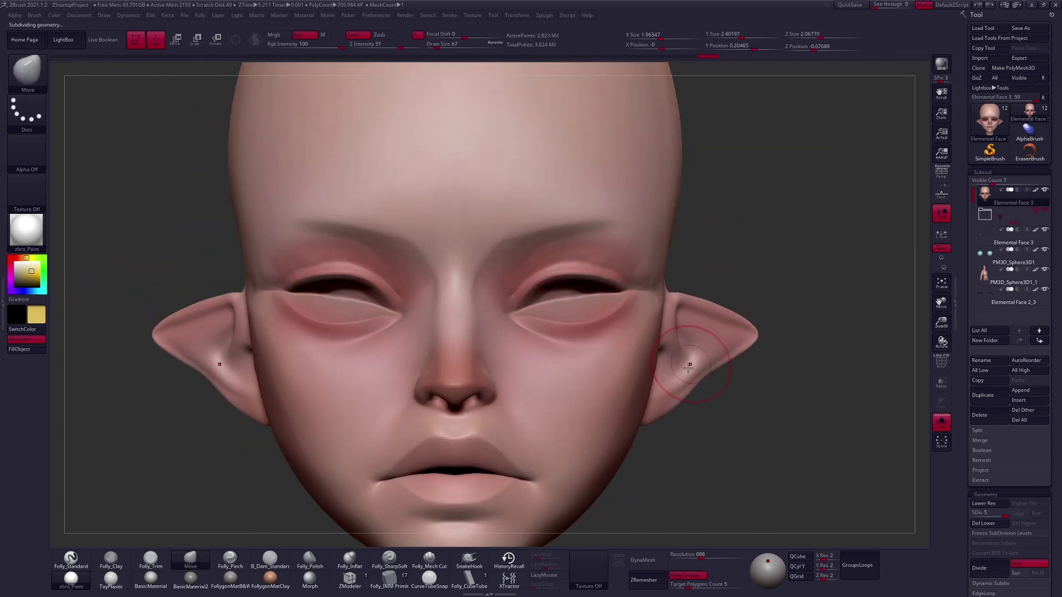
# Sharpen the upper eyelid fold on both eyes with the Folly_Mech Cut brush.
pyautogui.click(429, 557)
pyautogui.press('space')
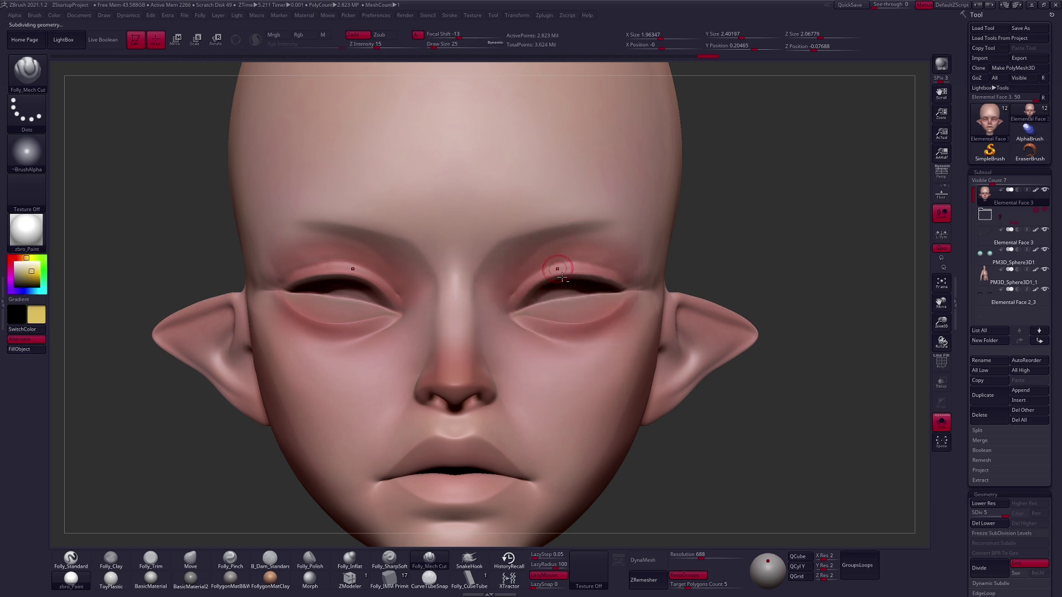
pyautogui.keyDown('ctrl'); pyautogui.moveTo(517, 415); pyautogui.dragTo(524, 282, button='right'); pyautogui.keyUp('ctrl')
pyautogui.press('space')
pyautogui.moveTo(525, 282); pyautogui.dragTo(464, 321)
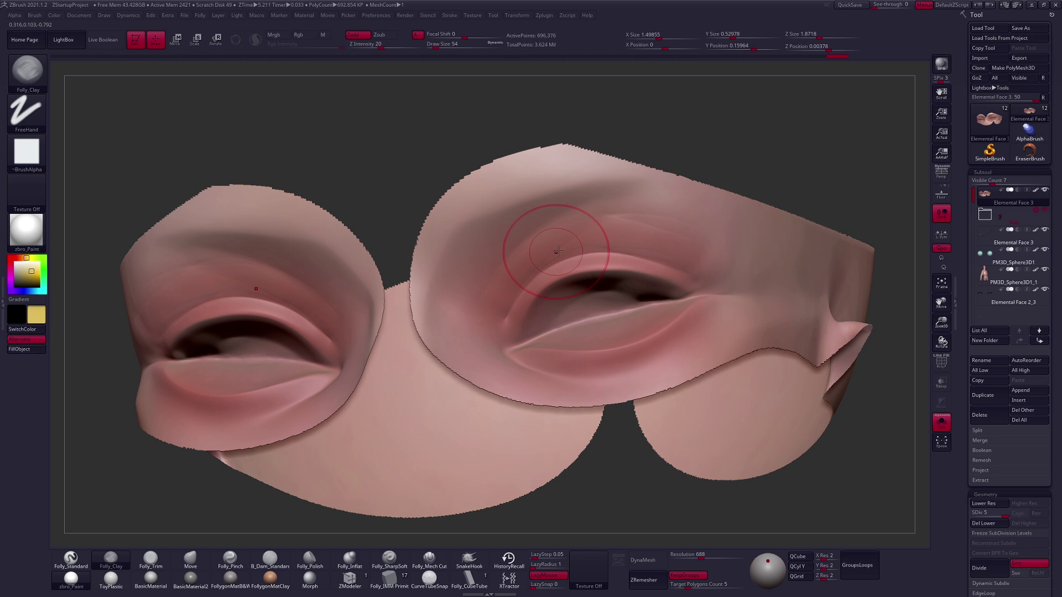
# Build up the area between outer brow and upper eyelid with Folly_Clay on the partly hidden mesh, and unhide the whole head.
pyautogui.moveTo(663, 192); pyautogui.dragTo(647, 216)
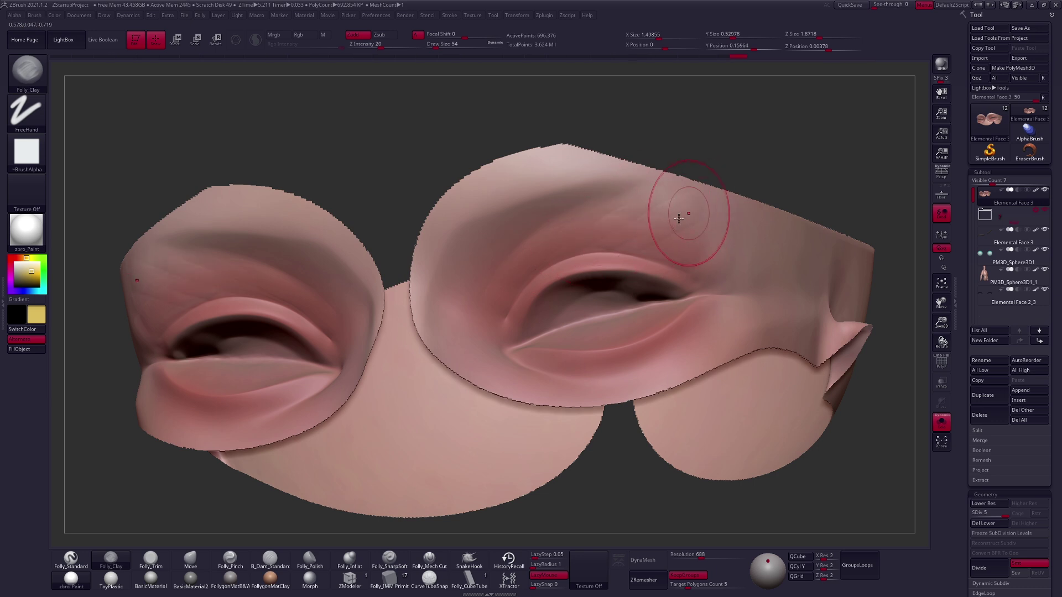
pyautogui.keyDown('ctrl'); pyautogui.keyDown('shift'); pyautogui.click(770, 185); pyautogui.keyUp('shift'); pyautogui.keyUp('ctrl')
pyautogui.press('space')
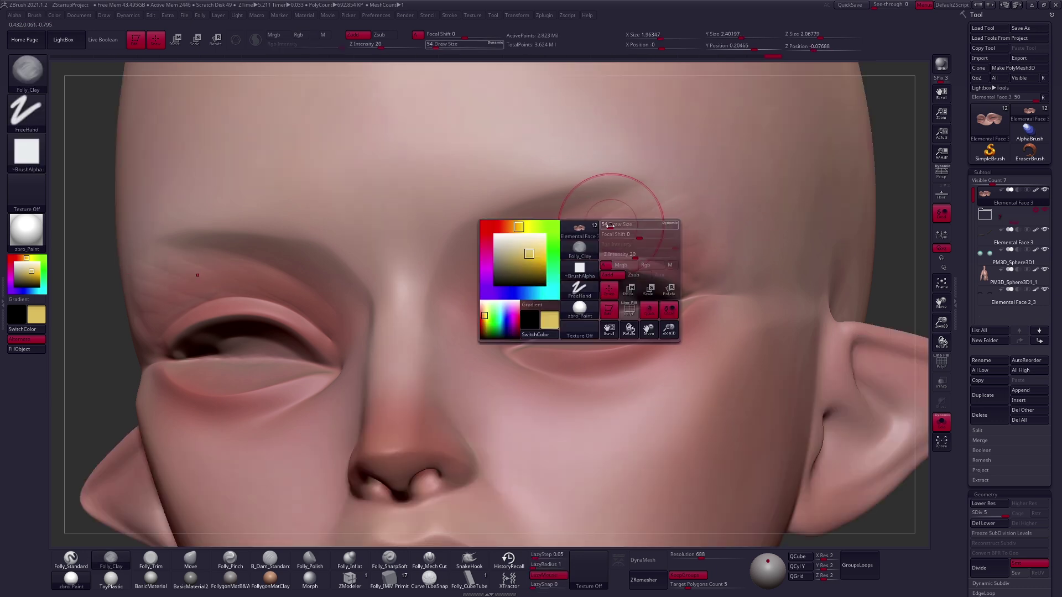
# Smooth the clay strokes above the outer eyelid at subdivision level 4 and return to level 5.
pyautogui.press('shift')
pyautogui.hotkey('shift', 'd')
pyautogui.press('space')
pyautogui.press('shift')
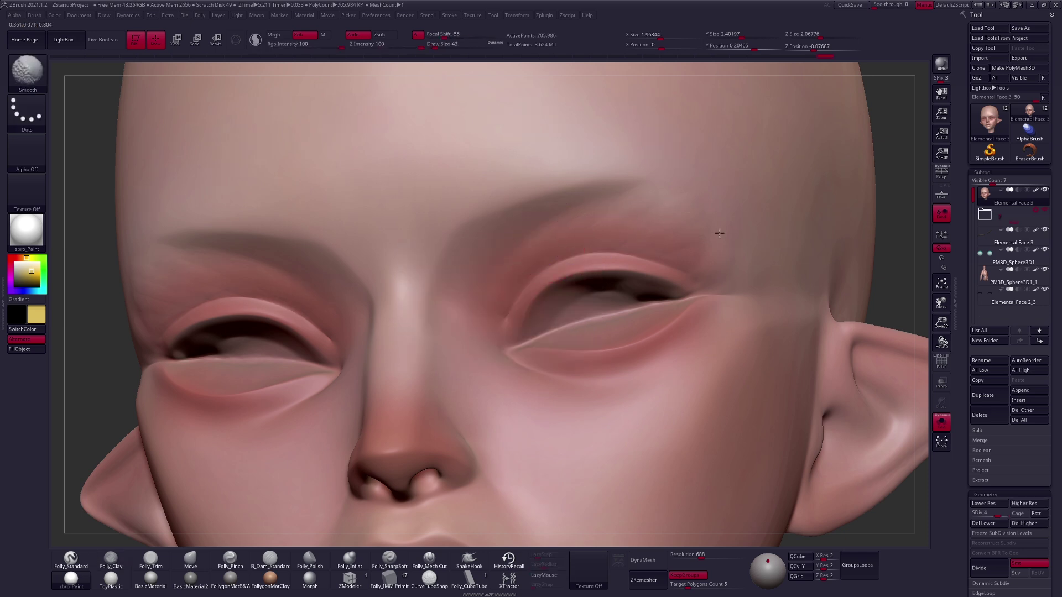
pyautogui.keyDown('shift'); pyautogui.moveTo(711, 237); pyautogui.dragTo(716, 259); pyautogui.keyUp('shift')
pyautogui.press('d')
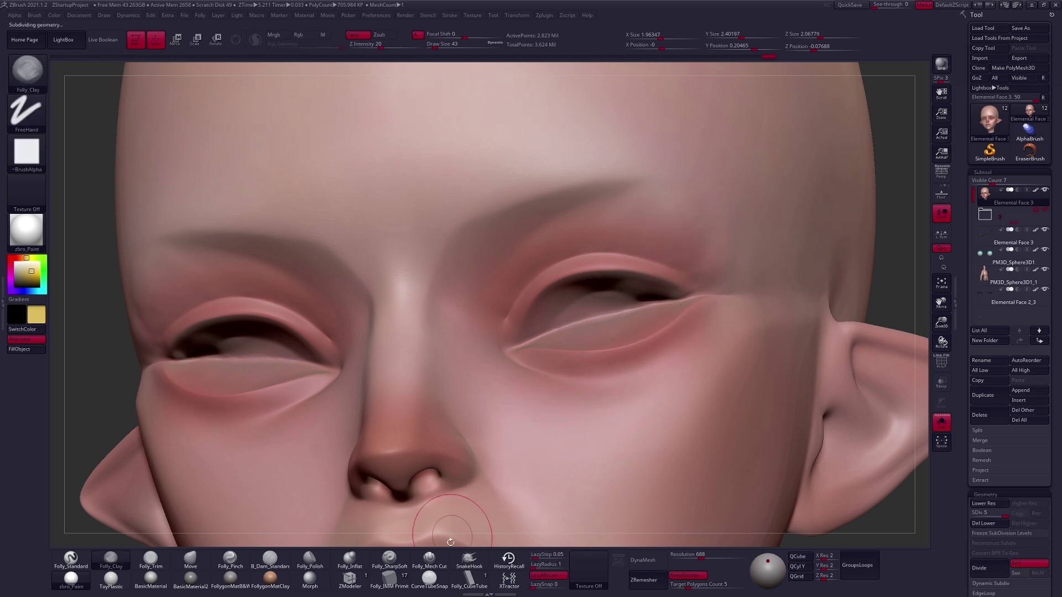
# Smooth around the inner eye and define the upper eyelid crease from corner to corner with the Folly_Mech Cut brush.
pyautogui.press('shift')
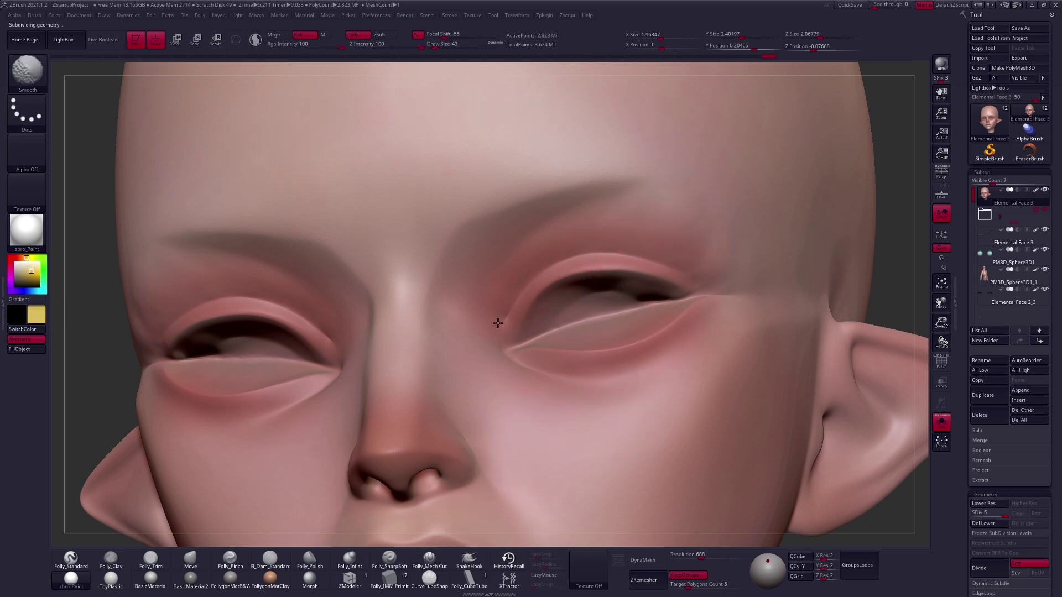
pyautogui.moveTo(675, 356); pyautogui.dragTo(581, 280, button='right')
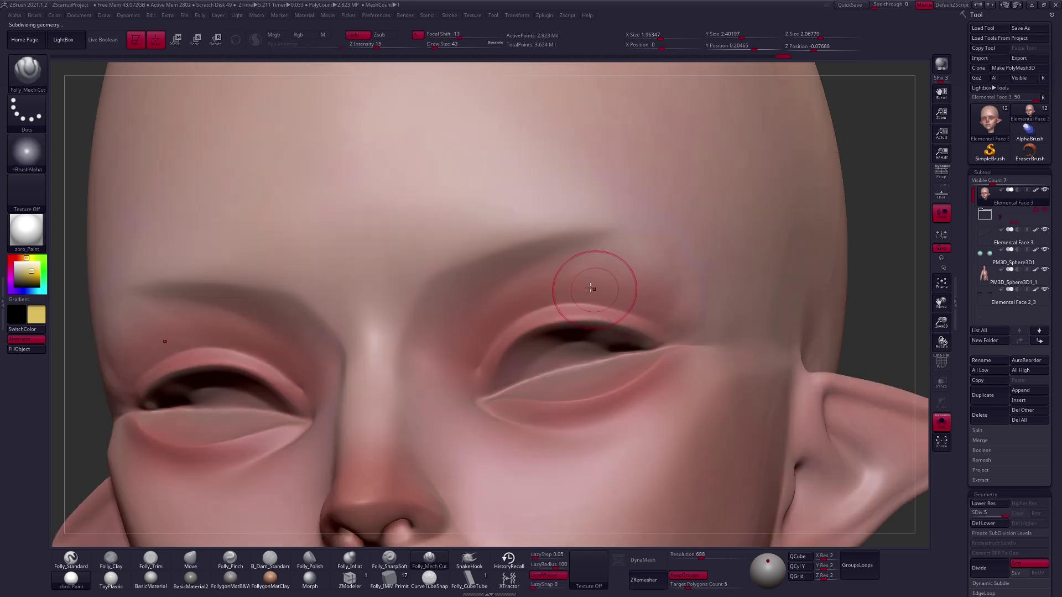
pyautogui.press('space')
pyautogui.moveTo(504, 306)
pyautogui.mouseDown(button='right')
pyautogui.moveTo(517, 319)
pyautogui.moveTo(450, 362)
pyautogui.moveTo(473, 347)
pyautogui.moveTo(469, 360)
pyautogui.mouseUp(button='right')
pyautogui.press('space')
pyautogui.press('space')
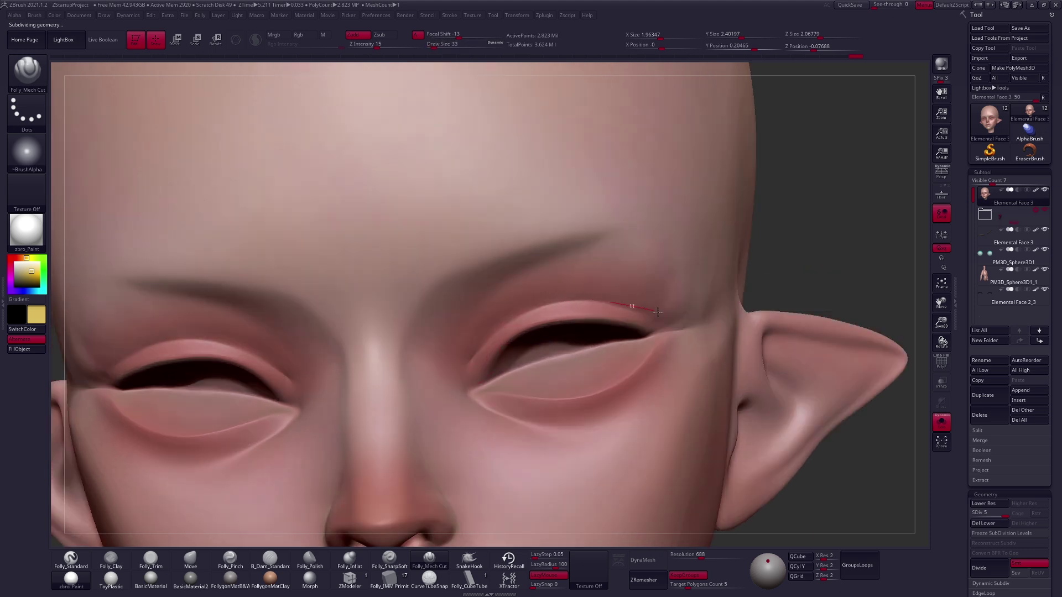
pyautogui.moveTo(683, 326)
pyautogui.mouseDown(button='right')
pyautogui.moveTo(513, 336)
pyautogui.moveTo(474, 367)
pyautogui.mouseUp(button='right')
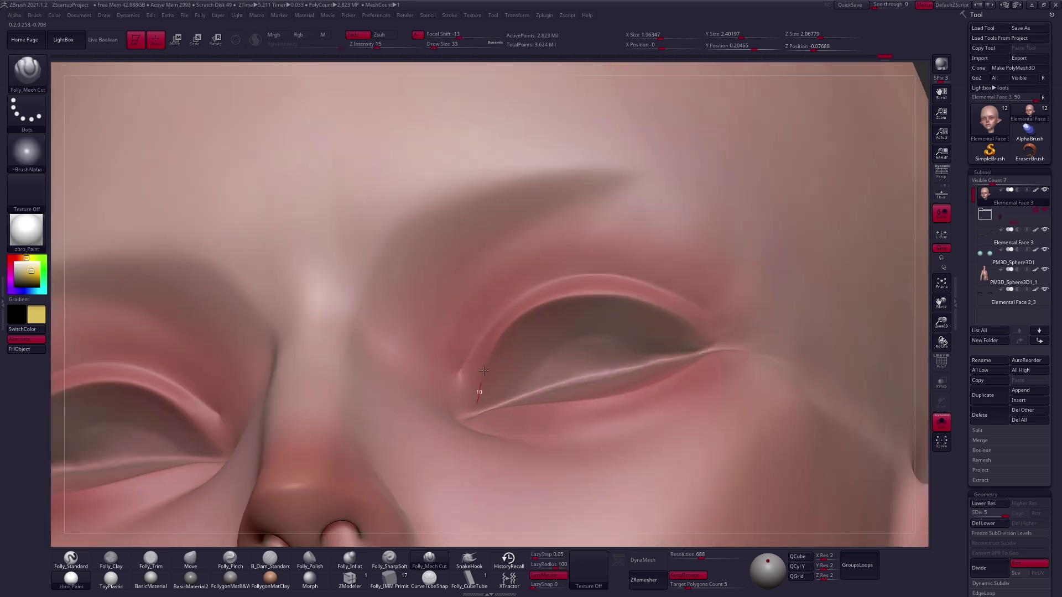
# Fill and smooth the inner eye corners with a small Folly_Clay brush at subdivision level 3.
pyautogui.press('space')
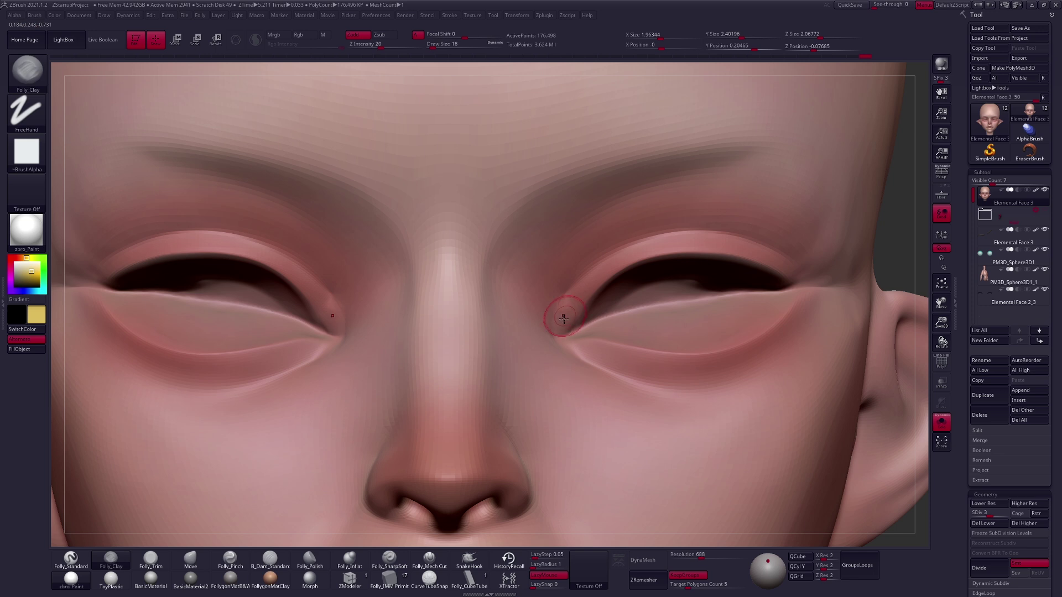
pyautogui.press('shift')
pyautogui.press('shift')
pyautogui.press('shift')
pyautogui.moveTo(543, 331); pyautogui.dragTo(561, 315, button='right')
pyautogui.press('space')
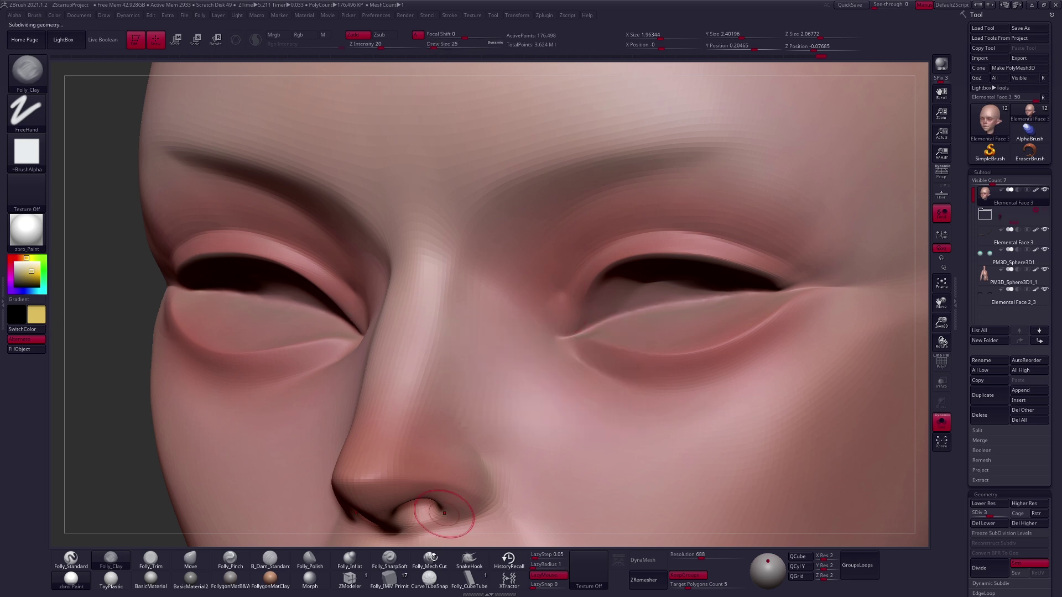
# Return to subdivision level 5 and redefine the inner end of the upper eyelid crease with Folly_Mech Cut at draw size 18.
pyautogui.press('d')
pyautogui.press('1')
pyautogui.moveTo(571, 301); pyautogui.dragTo(581, 268, button='right')
pyautogui.press('d')
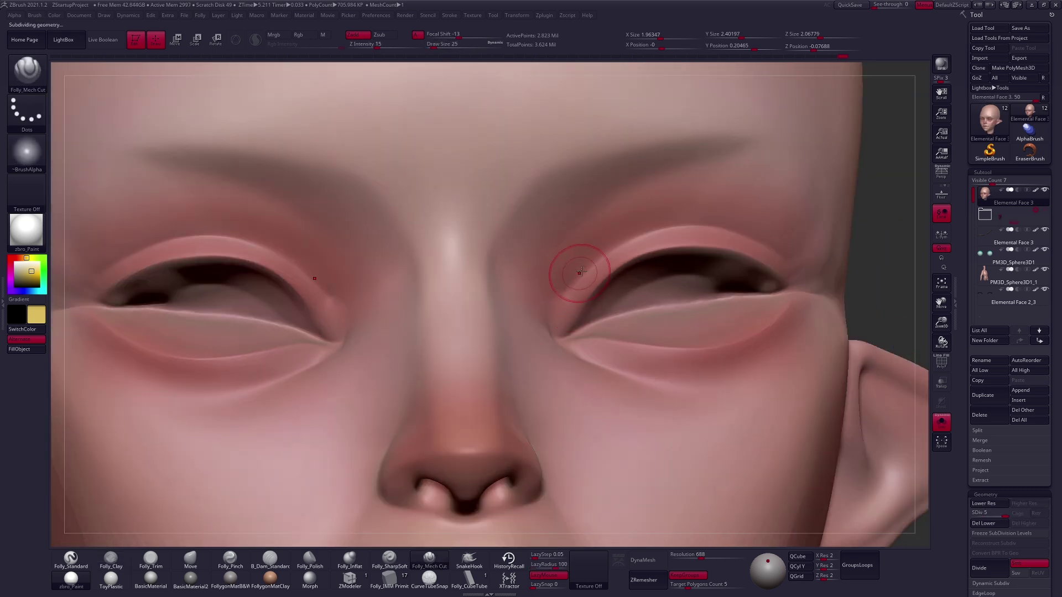
pyautogui.press('space')
pyautogui.moveTo(600, 268); pyautogui.dragTo(589, 267)
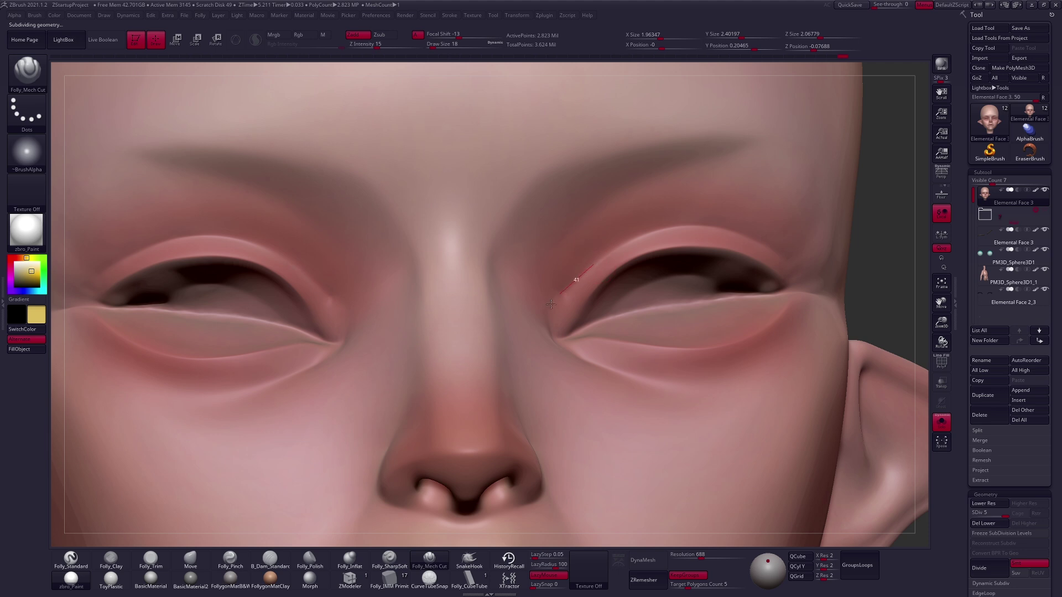
pyautogui.moveTo(545, 352); pyautogui.dragTo(578, 288, button='right')
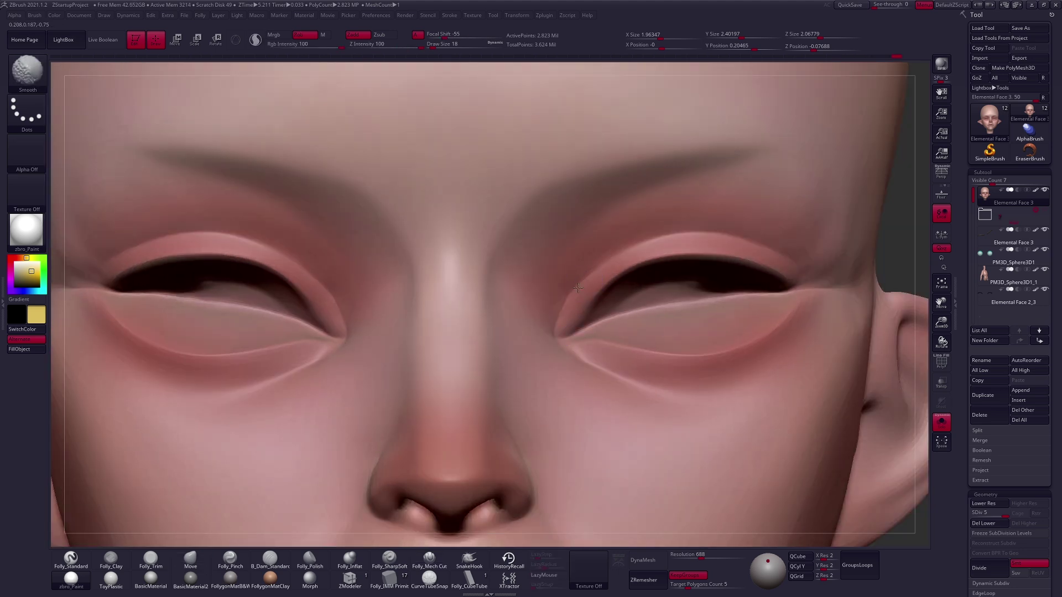
# Adjust the inner eye corners with the Move brush and pull the ears slightly outward at subdivision level 4.
pyautogui.moveTo(559, 327)
pyautogui.keyDown('ctrl'); pyautogui.mouseDown(button='right')
pyautogui.moveTo(551, 262)
pyautogui.moveTo(586, 326)
pyautogui.moveTo(656, 384)
pyautogui.moveTo(624, 360)
pyautogui.mouseUp(button='right'); pyautogui.keyUp('ctrl')
pyautogui.press(']')
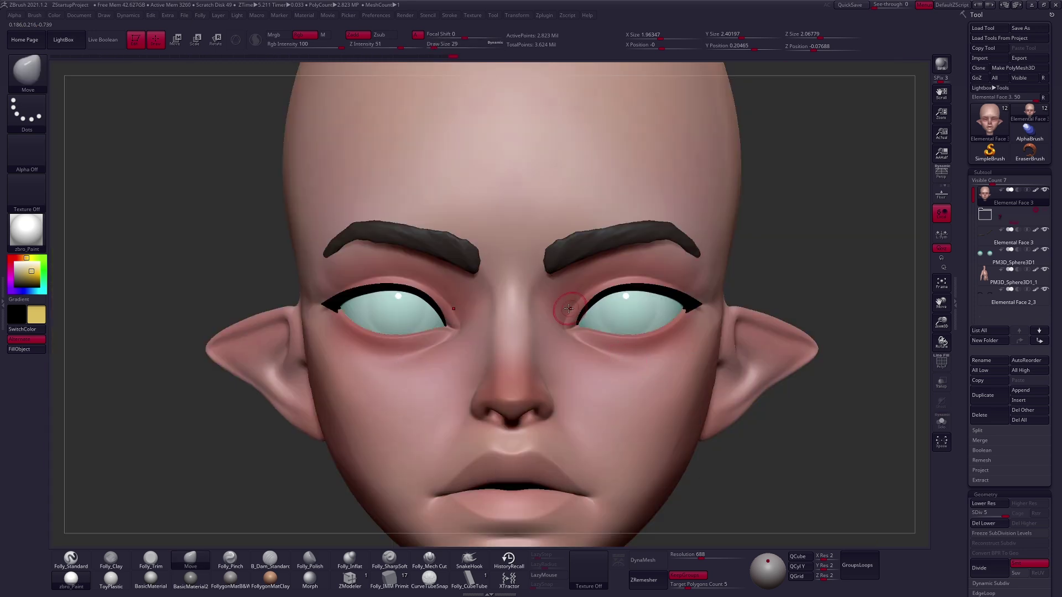
pyautogui.press('shift')
pyautogui.moveTo(557, 339); pyautogui.dragTo(663, 298, button='right')
pyautogui.rightClick(664, 299)
pyautogui.hotkey('shift', 'd')
pyautogui.rightClick(676, 283)
pyautogui.moveTo(646, 317)
pyautogui.mouseDown(button='right')
pyautogui.moveTo(669, 334)
pyautogui.moveTo(686, 382)
pyautogui.moveTo(653, 365)
pyautogui.mouseUp(button='right')
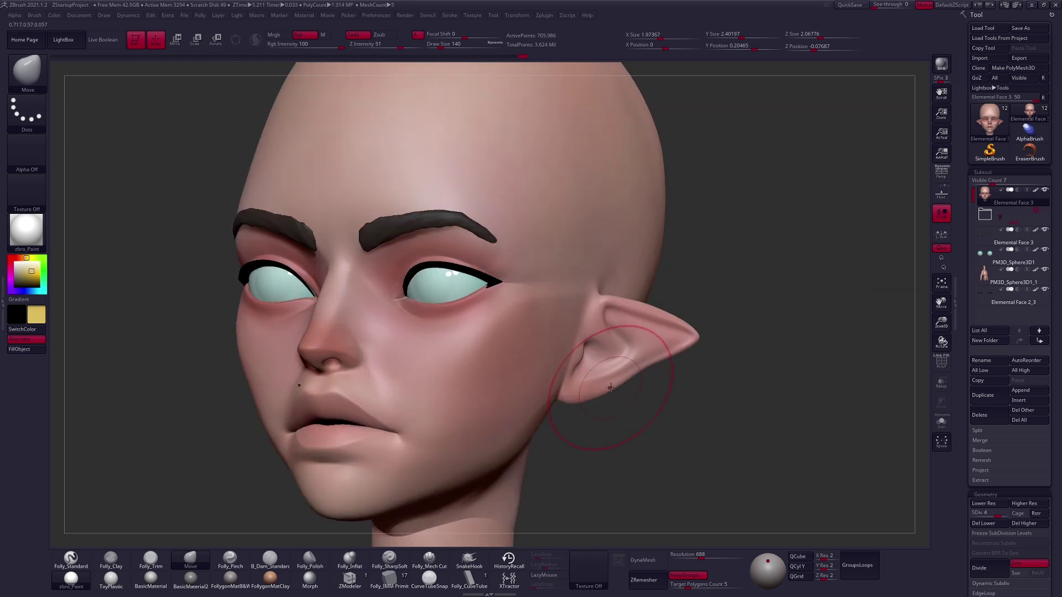
# Reshape the ear's inner fold near its front edge with the Move brush at draw size 49.
pyautogui.rightClick(673, 339)
pyautogui.rightClick(620, 348)
pyautogui.moveTo(622, 327); pyautogui.dragTo(609, 321)
pyautogui.press(']')
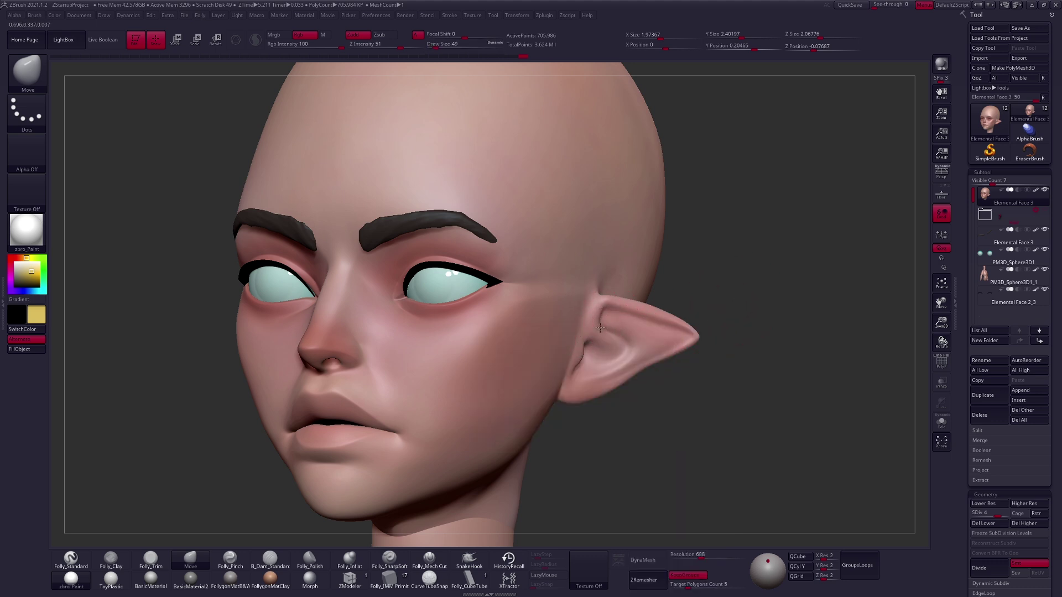
pyautogui.moveTo(603, 326); pyautogui.dragTo(578, 357, button='right')
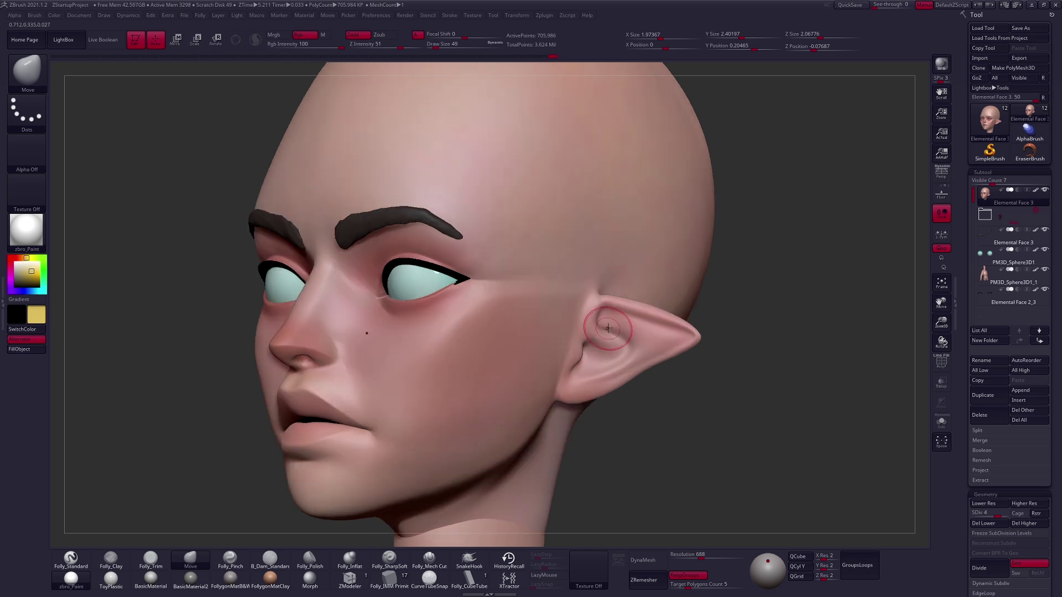
pyautogui.moveTo(620, 330)
pyautogui.keyDown('shift'); pyautogui.mouseDown(button='right')
pyautogui.moveTo(595, 316)
pyautogui.moveTo(564, 359)
pyautogui.mouseUp(button='right'); pyautogui.keyUp('shift')
# Return to subdivision level 5 and flatten and smooth the area in front of the ear with the Folly_Trim brush.
pyautogui.press('c')
pyautogui.press('d')
pyautogui.press('d')
pyautogui.press('d')
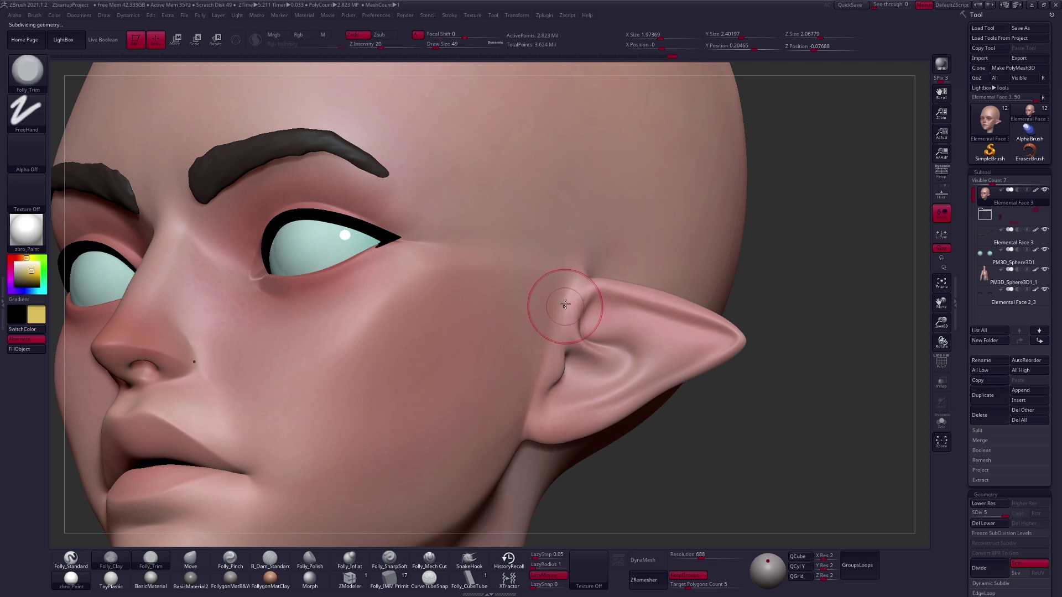
pyautogui.press('shift')
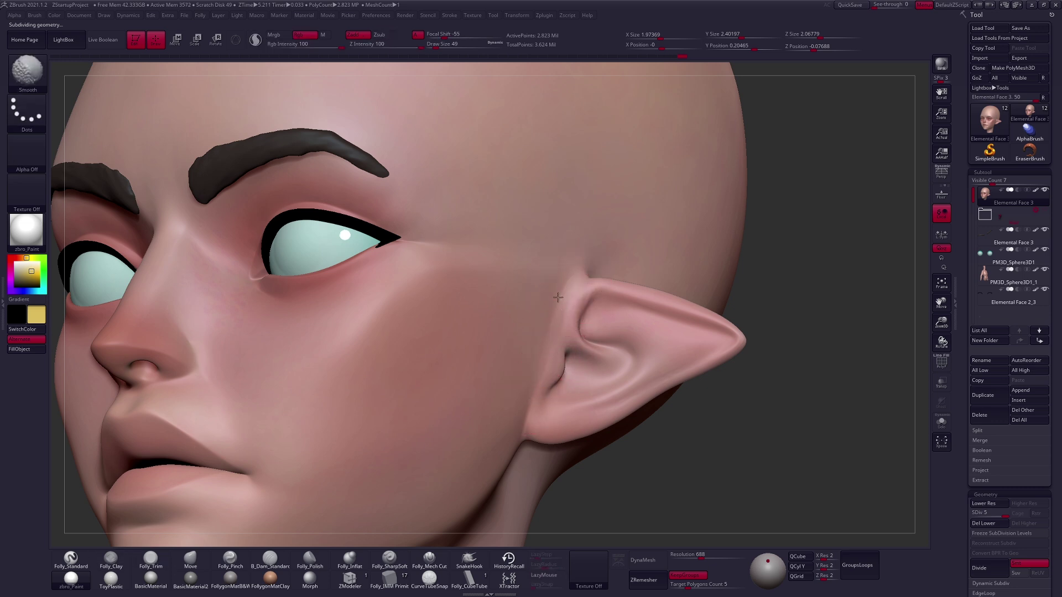
pyautogui.press('f')
pyautogui.moveTo(505, 315); pyautogui.dragTo(517, 359, button='right')
pyautogui.moveTo(538, 330); pyautogui.dragTo(569, 359, button='right')
pyautogui.press('space')
pyautogui.moveTo(531, 335); pyautogui.dragTo(514, 315)
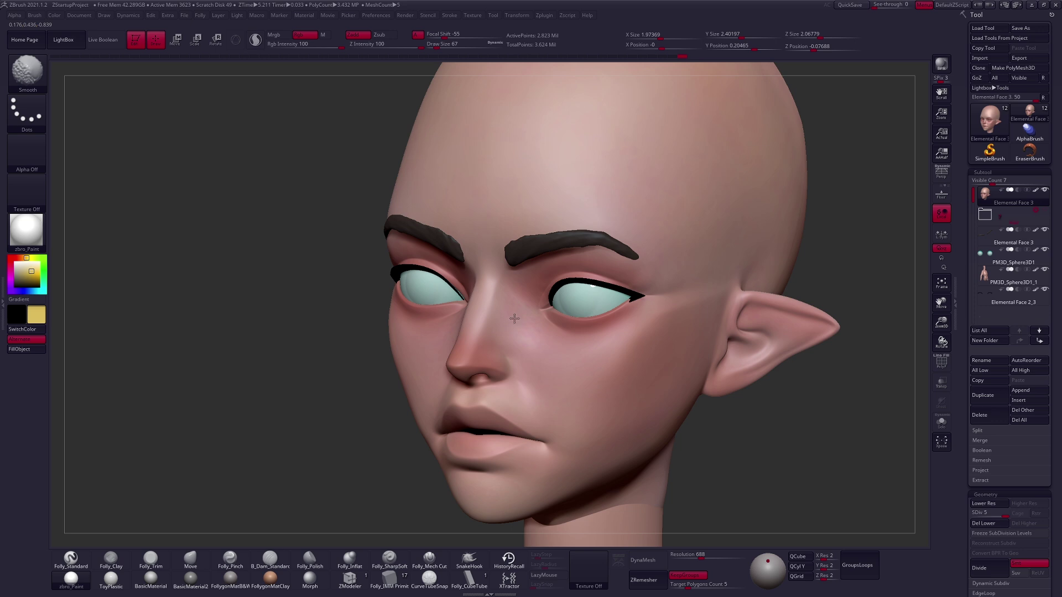
# Check the face from the front with the hair folder shown and hide the hair again.
pyautogui.press('c')
pyautogui.moveTo(536, 332)
pyautogui.mouseDown(button='right')
pyautogui.moveTo(491, 358)
pyautogui.moveTo(606, 457)
pyautogui.moveTo(649, 362)
pyautogui.moveTo(627, 388)
pyautogui.moveTo(702, 370)
pyautogui.moveTo(766, 322)
pyautogui.mouseUp(button='right')
pyautogui.press('f')
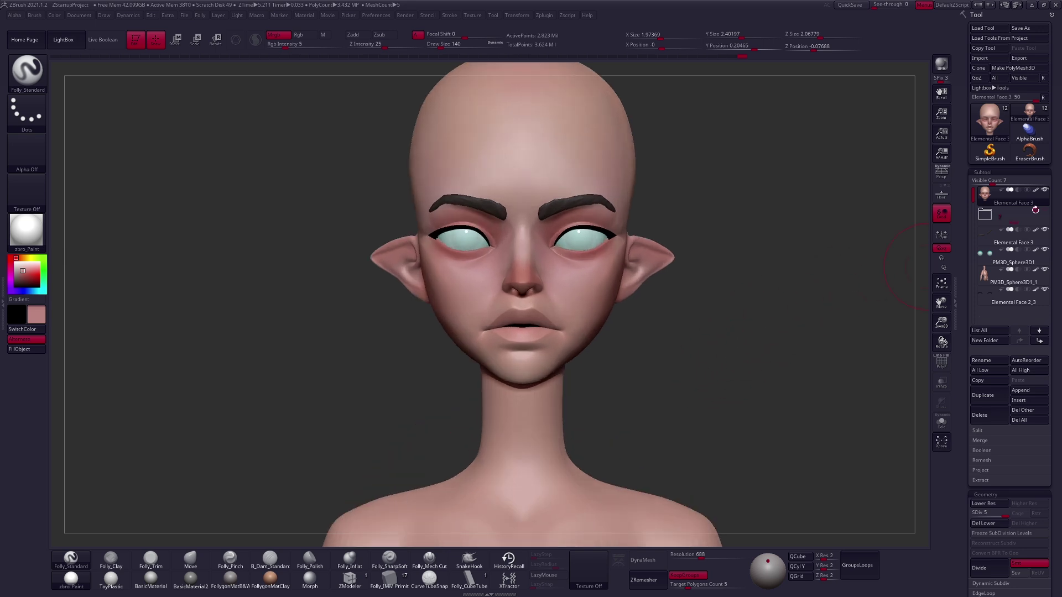
pyautogui.click(1046, 213)
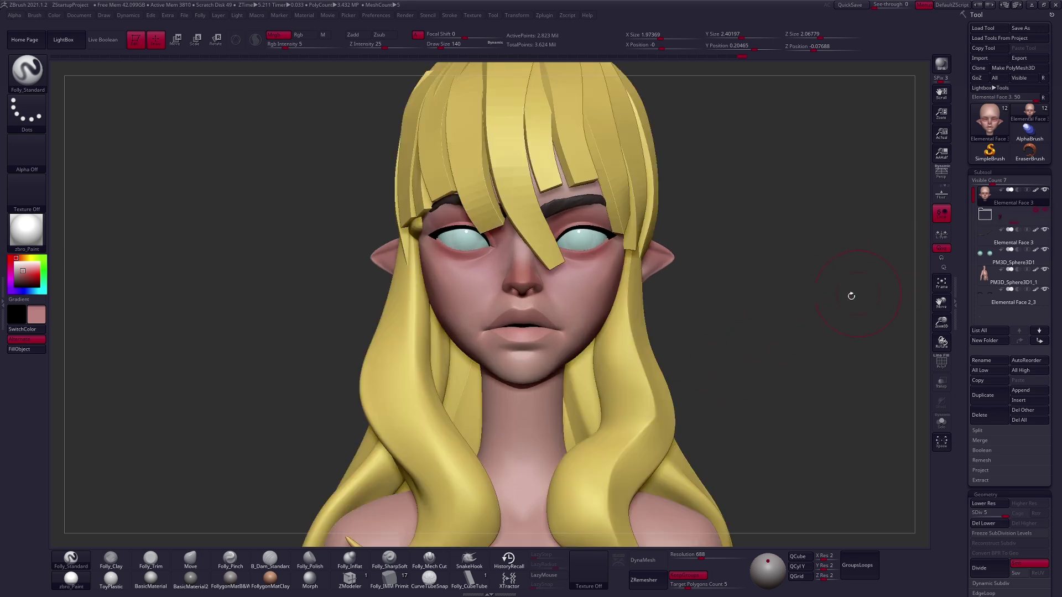
pyautogui.click(1046, 214)
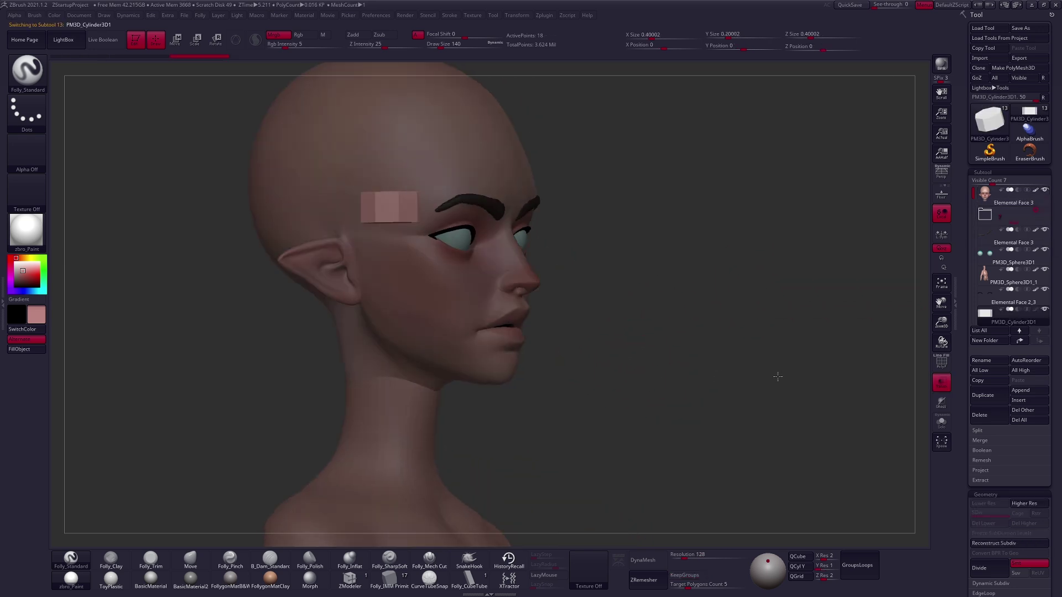
# Move the new cylinder subtool into the mouth area and rotate it into place to serve as teeth.
pyautogui.moveTo(777, 374); pyautogui.dragTo(526, 218)
pyautogui.press('w')
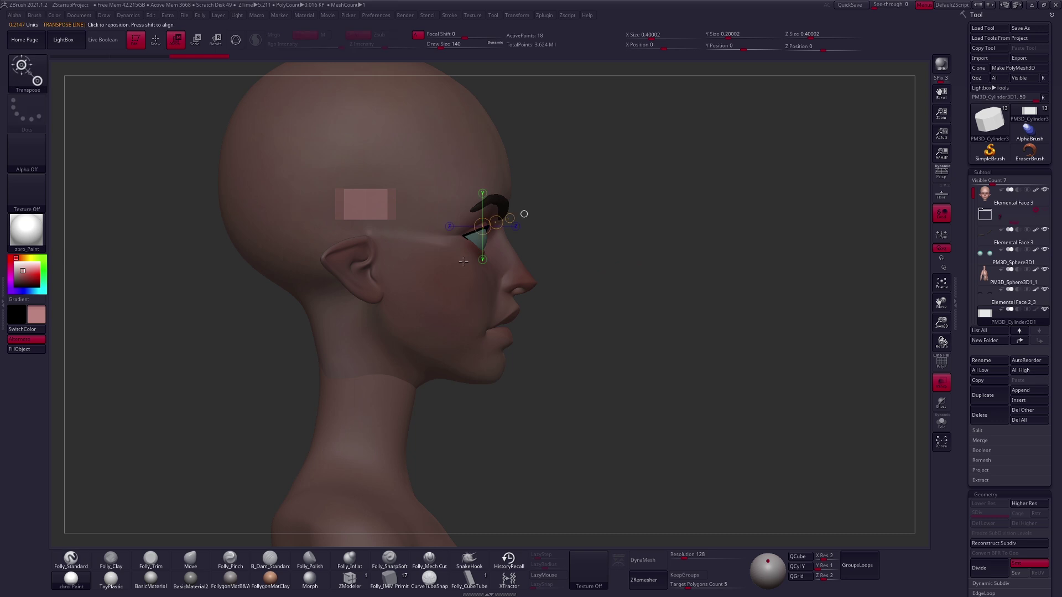
pyautogui.moveTo(396, 257); pyautogui.dragTo(506, 373)
pyautogui.press('r')
pyautogui.moveTo(505, 327)
pyautogui.mouseDown()
pyautogui.moveTo(562, 327)
pyautogui.moveTo(264, 233)
pyautogui.mouseUp()
pyautogui.press('q')
# Fill the cylinder with white at RGB intensity 100 and isolate it.
pyautogui.moveTo(322, 51); pyautogui.dragTo(344, 45)
pyautogui.click(16, 259)
pyautogui.click(20, 349)
pyautogui.click(942, 421)
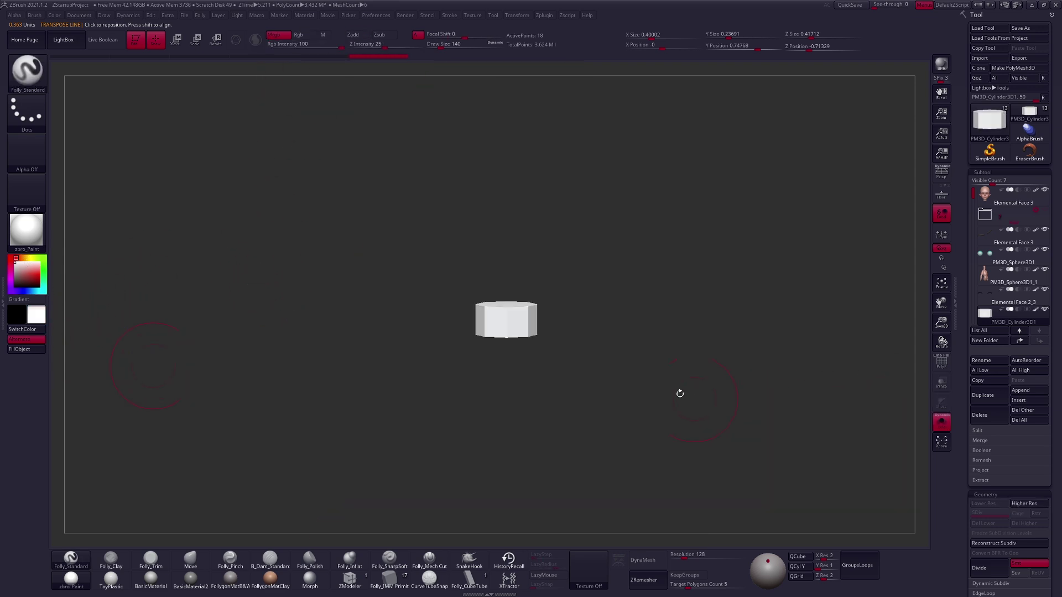
# Refine the isolated cylinder into smooth teeth with the ZModeler brush and show the full head again.
pyautogui.click(350, 578)
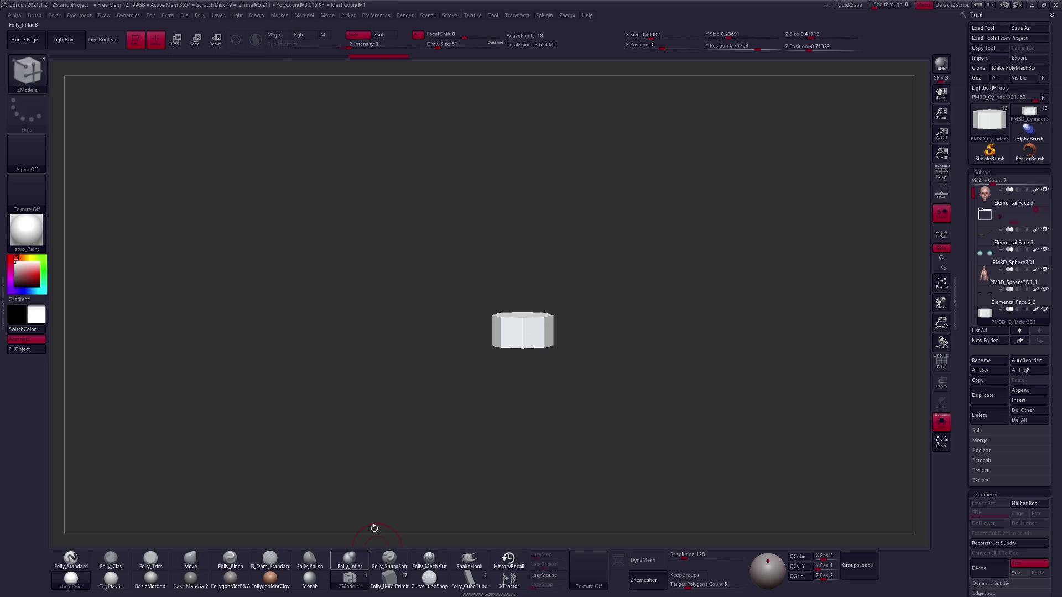
pyautogui.hotkey('ctrl', 'shift', 's')
pyautogui.press('b')
pyautogui.press('m')
pyautogui.press('v')
pyautogui.scroll(3, 588, 391)
pyautogui.press('shift')
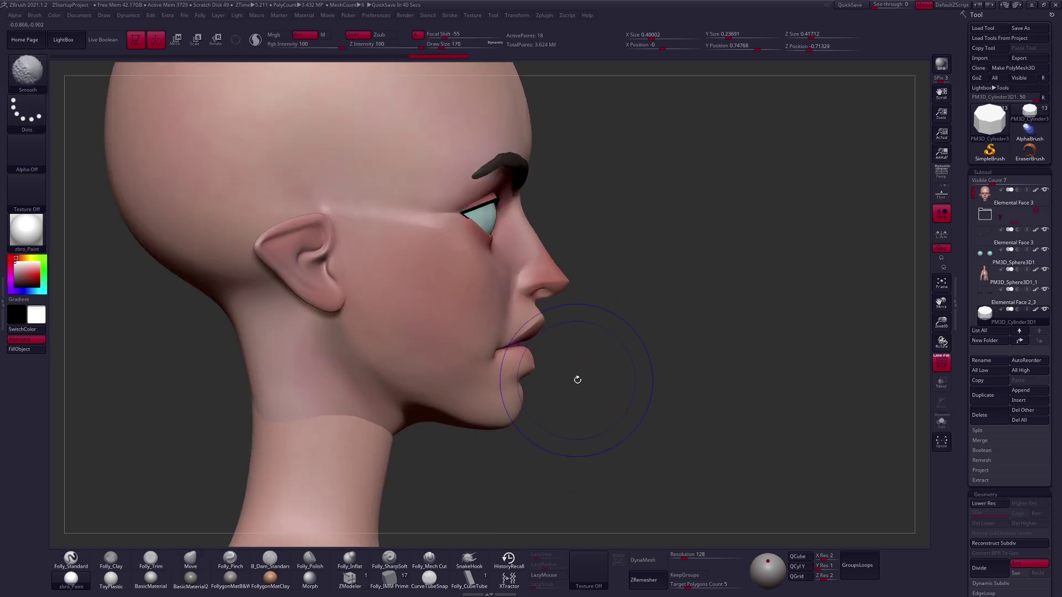
# Select the head subtool, display its polygroups and mask everything except the upper lip group.
pyautogui.moveTo(593, 365)
pyautogui.mouseDown()
pyautogui.moveTo(562, 398)
pyautogui.moveTo(553, 336)
pyautogui.mouseUp()
pyautogui.hotkey('alt', 's')
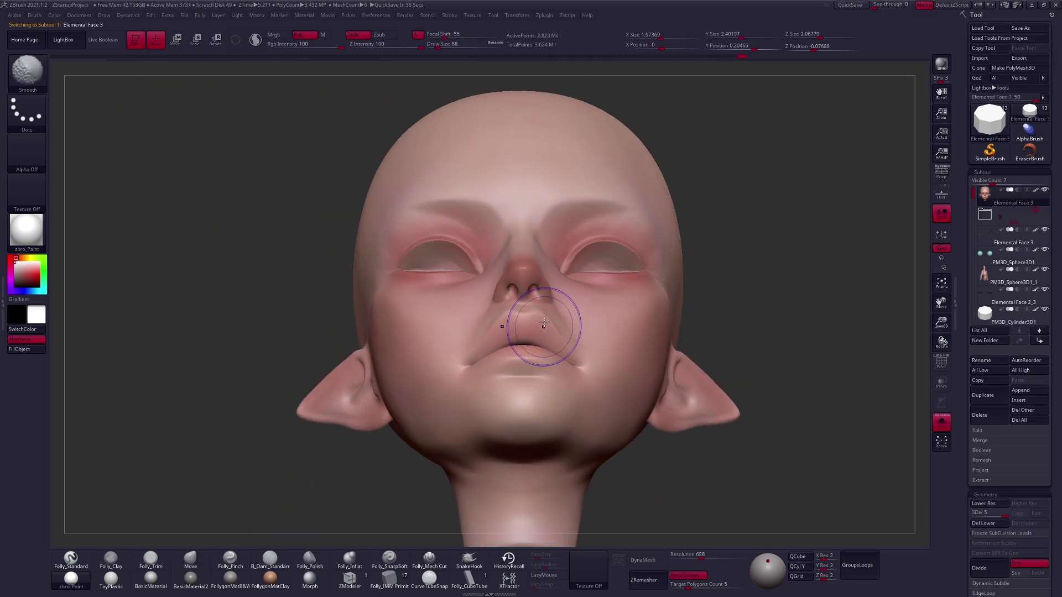
pyautogui.hotkey('shift', 'f')
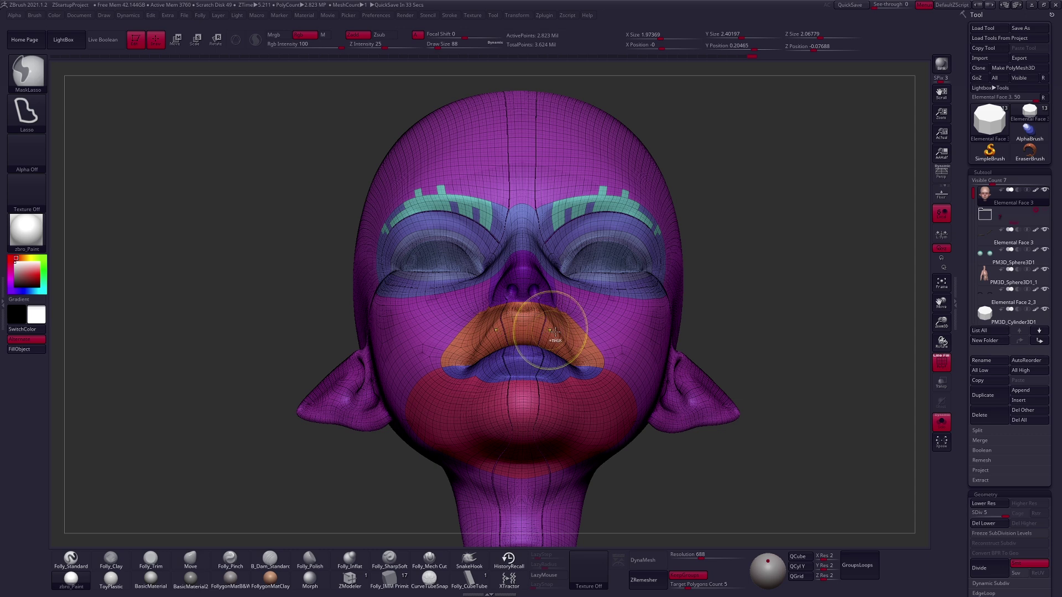
# Raise the unmasked upper lip to open the mouth and move the teeth cylinder forward behind the lips.
pyautogui.press('space')
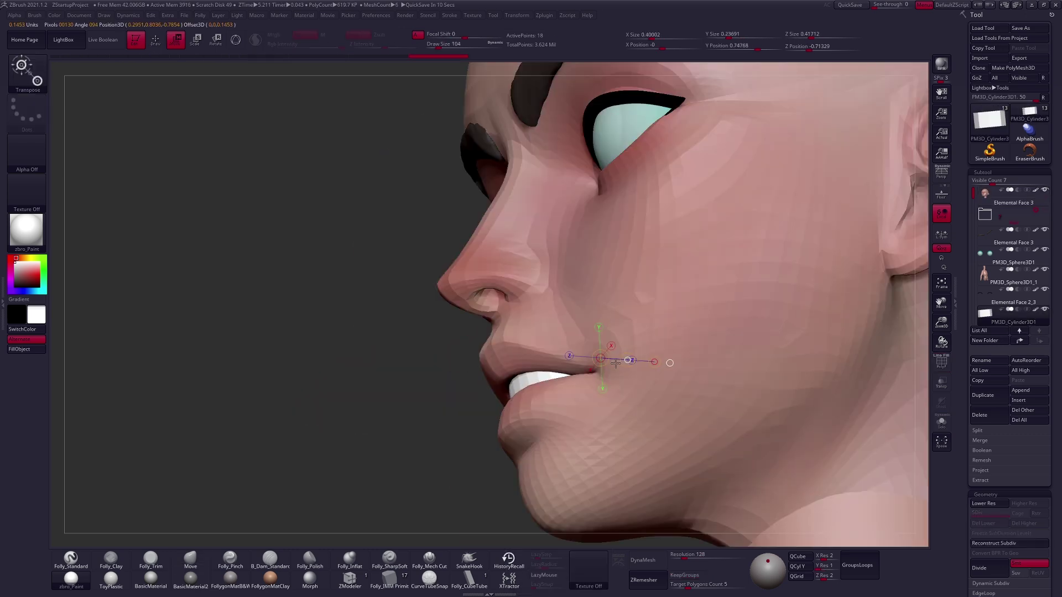
pyautogui.moveTo(616, 362); pyautogui.dragTo(644, 397, button='right')
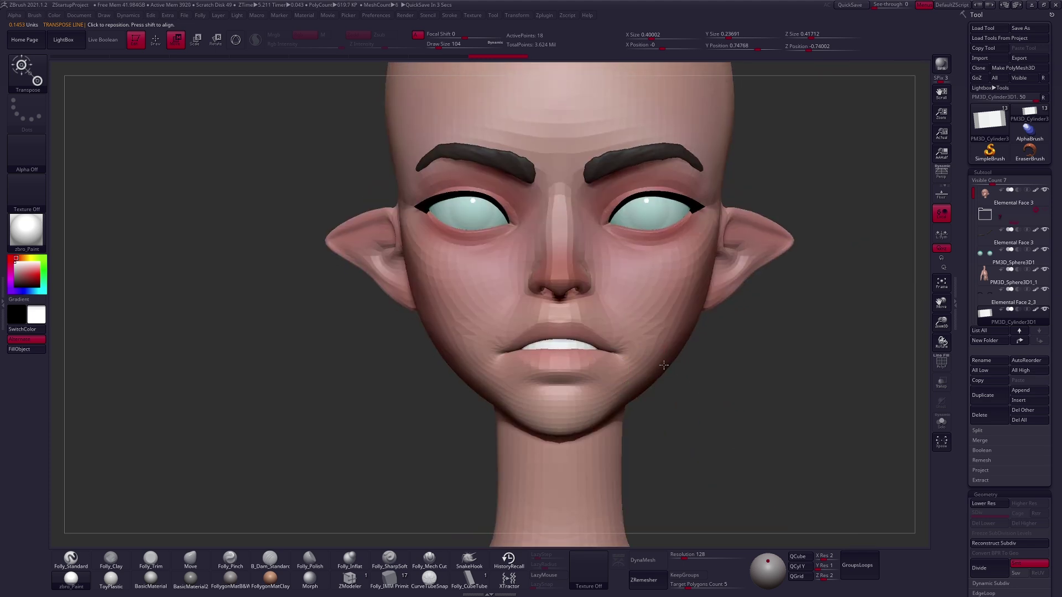
pyautogui.press('q')
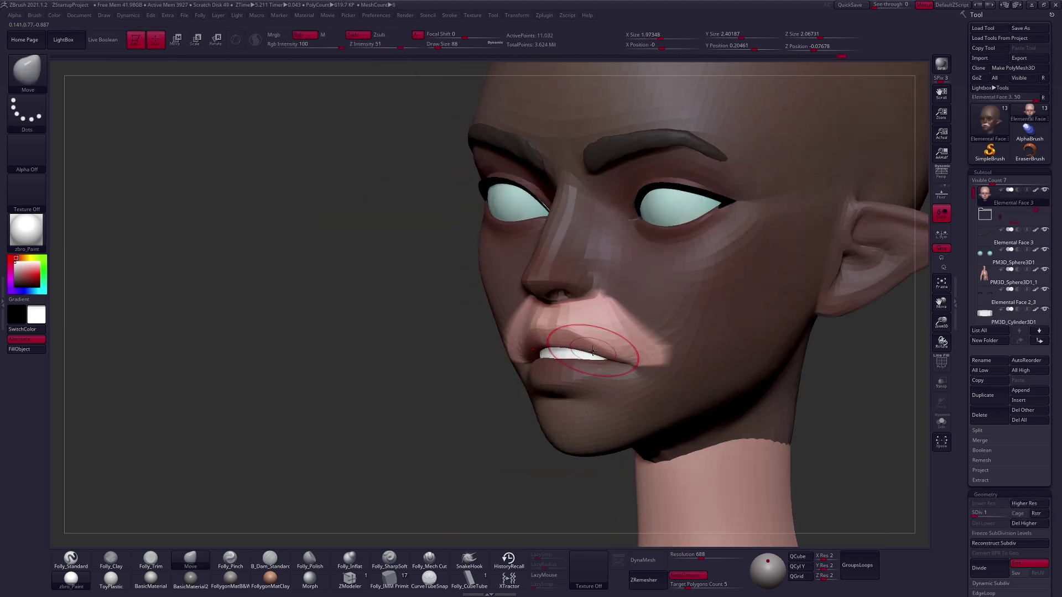
# Soften the mask around the upper lip and reshape the lip over the teeth with the Move brush at subdivision level 1.
pyautogui.press(']')
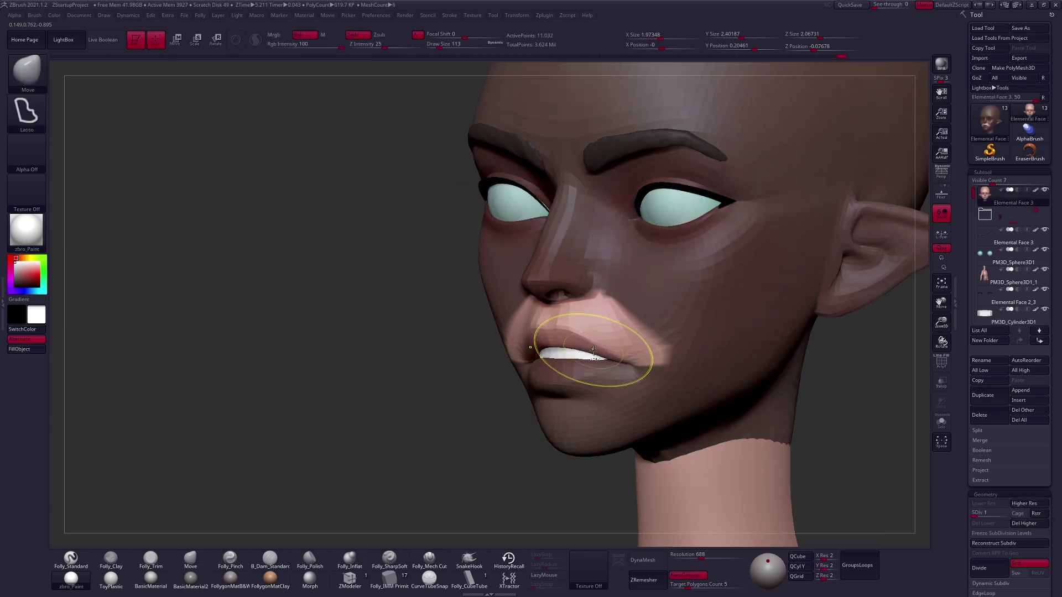
pyautogui.press('space')
pyautogui.press('[')
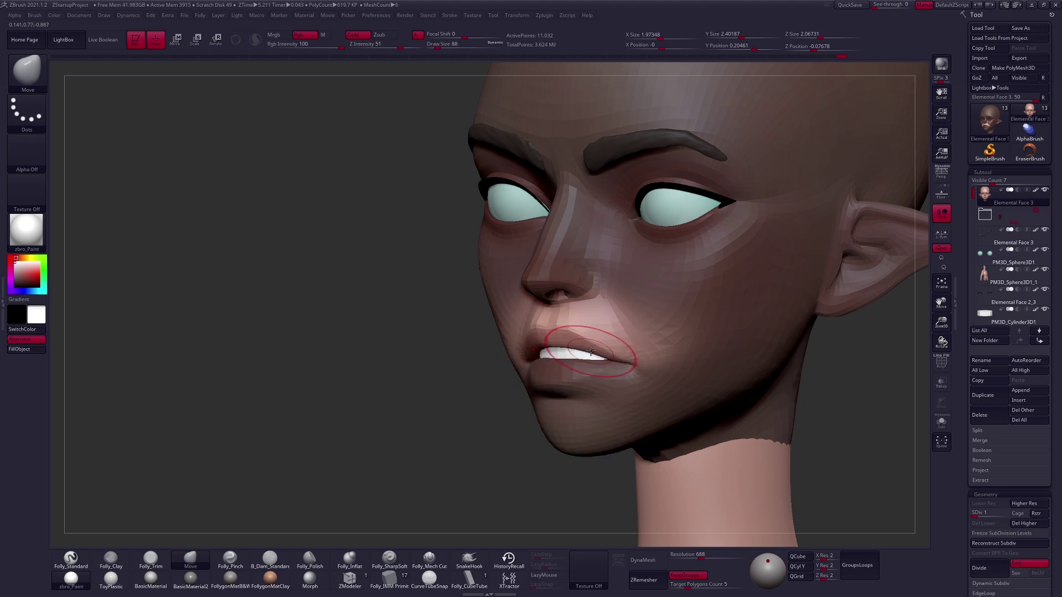
pyautogui.moveTo(591, 357)
pyautogui.mouseDown(button='right')
pyautogui.moveTo(635, 327)
pyautogui.moveTo(652, 374)
pyautogui.moveTo(665, 365)
pyautogui.moveTo(624, 346)
pyautogui.mouseUp(button='right')
pyautogui.press('space')
pyautogui.press('[')
pyautogui.press(']')
pyautogui.press('space')
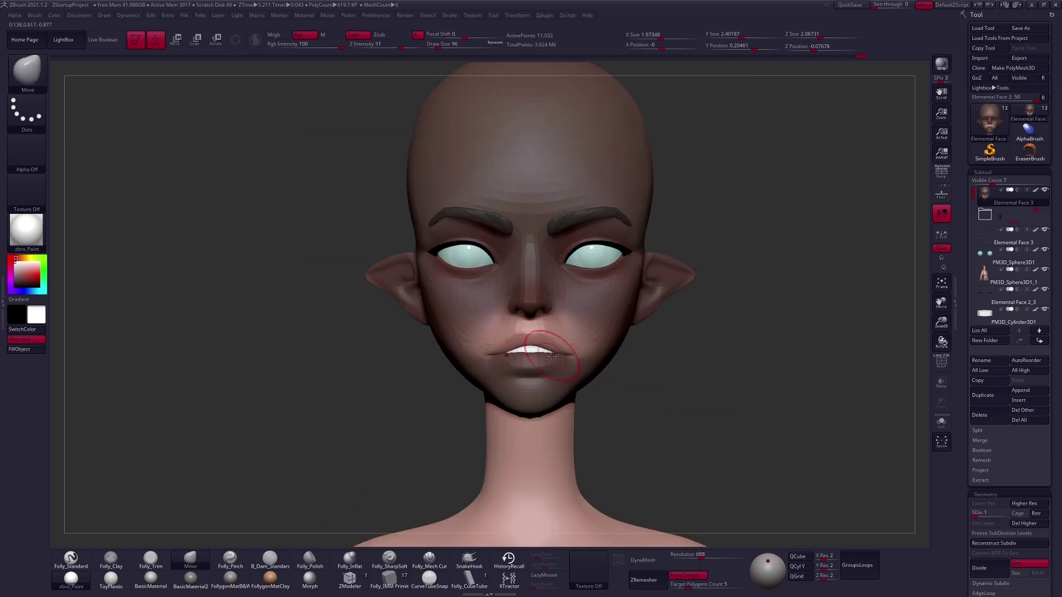
# Select the teeth cylinder and adjust its position behind the lips.
pyautogui.press('w')
pyautogui.keyDown('alt'); pyautogui.click(552, 354); pyautogui.keyUp('alt')
pyautogui.keyDown('shift'); pyautogui.moveTo(552, 355); pyautogui.dragTo(562, 342, button='right'); pyautogui.keyUp('shift')
pyautogui.moveTo(562, 341)
pyautogui.mouseDown()
pyautogui.moveTo(662, 349)
pyautogui.moveTo(600, 345)
pyautogui.mouseUp()
pyautogui.keyDown('shift'); pyautogui.moveTo(600, 345); pyautogui.dragTo(589, 376, button='right'); pyautogui.keyUp('shift')
# Return the head to subdivision level 5 and refine the lips with the Folly_Inflat brush at draw size 14.
pyautogui.press('q')
pyautogui.keyDown('alt'); pyautogui.click(608, 365); pyautogui.keyUp('alt')
pyautogui.press('f')
pyautogui.keyDown('ctrl'); pyautogui.moveTo(683, 375); pyautogui.dragTo(576, 425, button='right'); pyautogui.keyUp('ctrl')
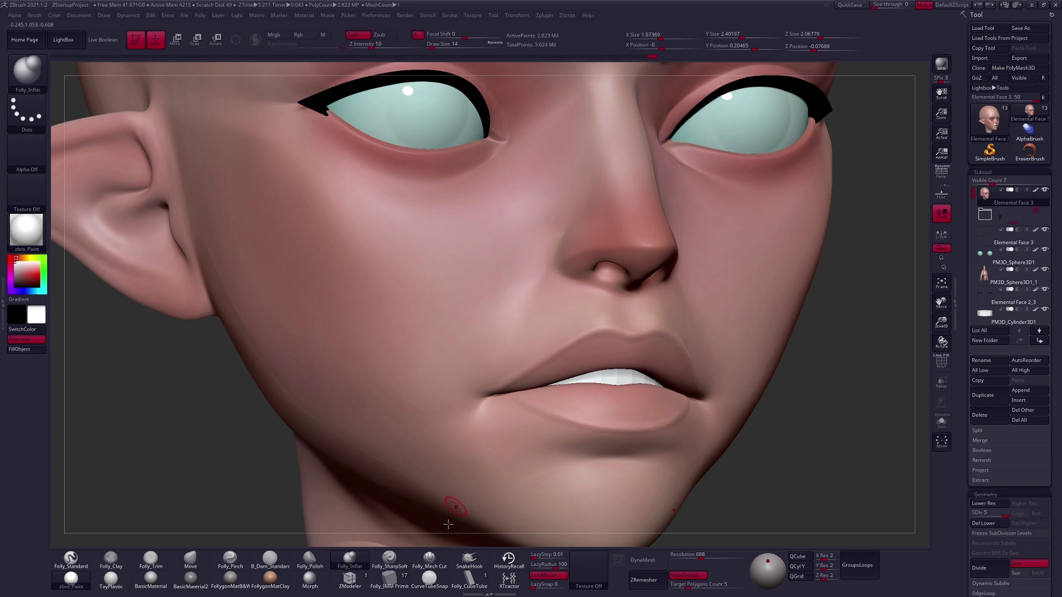
# Sharpen the lip edges with the Folly_SharpSoft brush at draw size 21, isolating the lower lip to reach its rim.
pyautogui.click(389, 559)
pyautogui.moveTo(420, 453); pyautogui.dragTo(520, 360, button='right')
pyautogui.press('space')
pyautogui.press('space')
pyautogui.moveTo(533, 361); pyautogui.dragTo(521, 360)
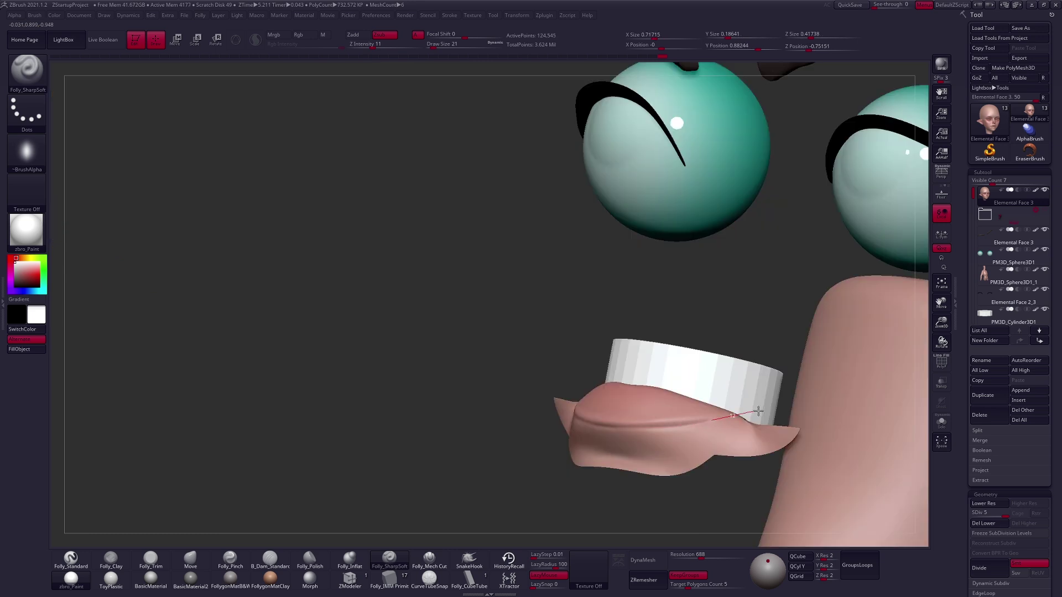
pyautogui.moveTo(758, 411); pyautogui.dragTo(723, 398)
pyautogui.moveTo(722, 398); pyautogui.dragTo(664, 382, button='right')
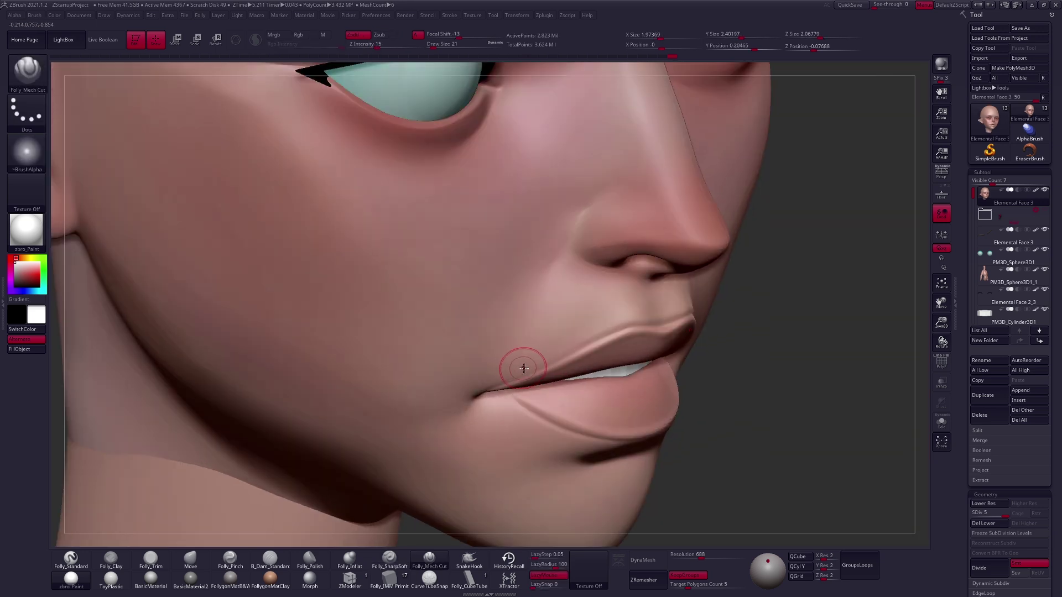
# Define the crease at the mouth corner with the Folly_Mech Cut brush.
pyautogui.press('space')
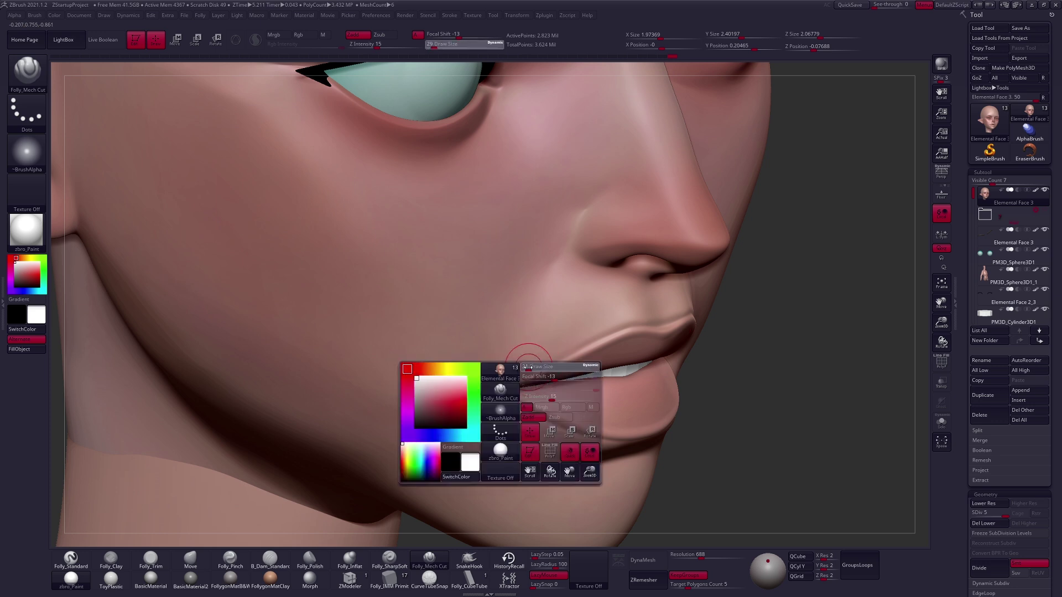
pyautogui.moveTo(528, 368); pyautogui.dragTo(523, 370)
pyautogui.moveTo(523, 370); pyautogui.dragTo(489, 392, button='right')
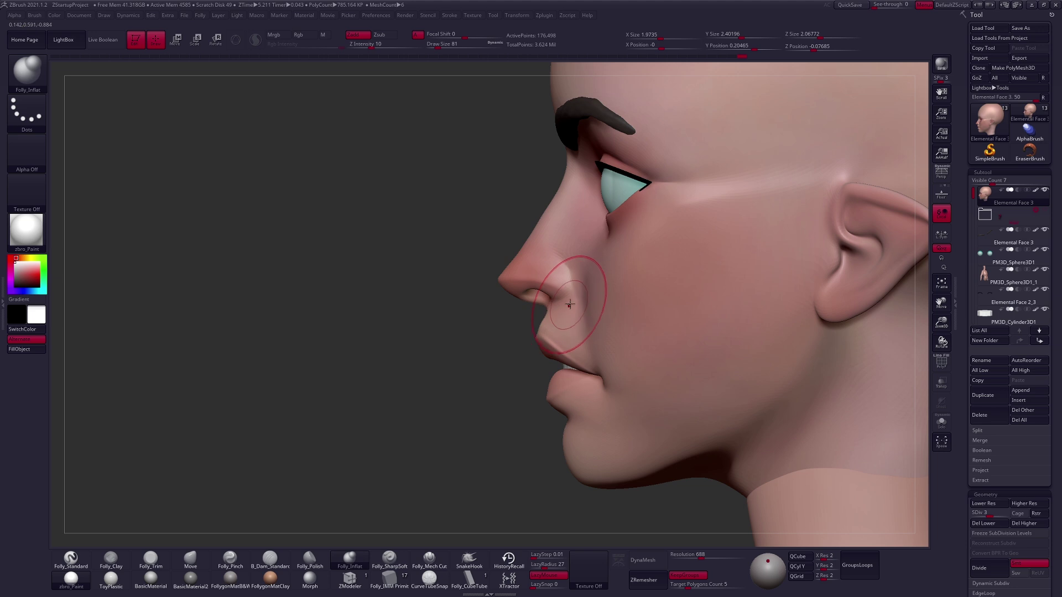
# Mask the head except the nose and upper lip area at subdivision level 1.
pyautogui.press('w')
pyautogui.press('q')
pyautogui.press('b')
pyautogui.press('m')
pyautogui.press('v')
pyautogui.press('[')
pyautogui.press('[')
pyautogui.press('[')
pyautogui.hotkey('shift', 'd')
pyautogui.press('space')
pyautogui.press('ctrl')
pyautogui.moveTo(579, 261)
pyautogui.keyDown('ctrl'); pyautogui.mouseDown()
pyautogui.moveTo(534, 219)
pyautogui.moveTo(463, 211)
pyautogui.moveTo(408, 277)
pyautogui.mouseUp(); pyautogui.keyUp('ctrl')
pyautogui.hotkey('shift', 'd')
# Soften the mask, move the nose area back toward the face with the Transpose gizmo and clear the mask.
pyautogui.press('w')
pyautogui.keyDown('ctrl'); pyautogui.click(505, 355); pyautogui.keyUp('ctrl')
pyautogui.moveTo(598, 294); pyautogui.dragTo(563, 311)
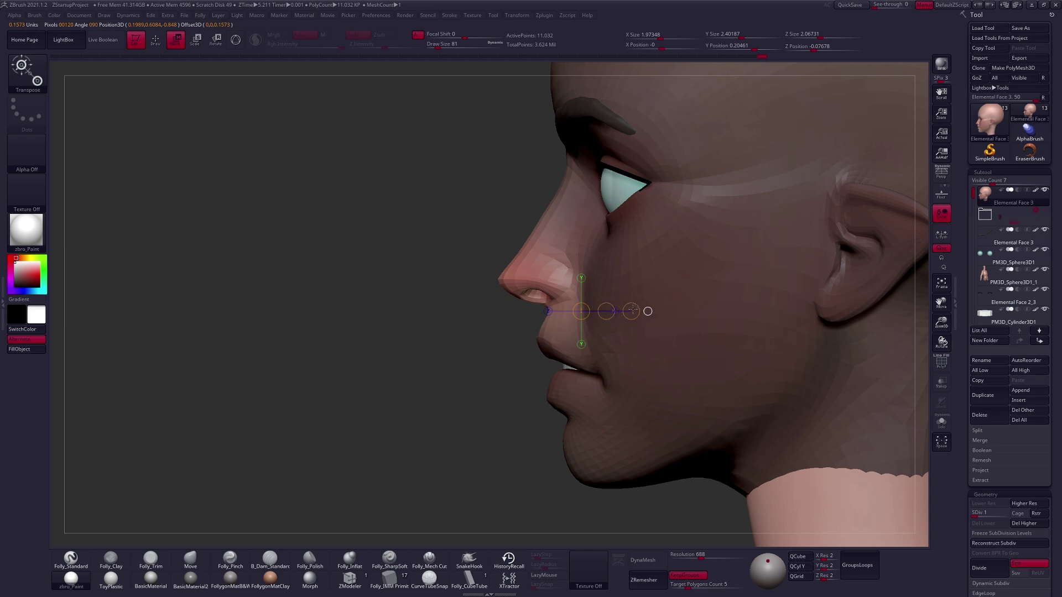
pyautogui.moveTo(640, 308); pyautogui.dragTo(702, 372)
pyautogui.press('q')
pyautogui.keyDown('ctrl'); pyautogui.click(649, 332); pyautogui.keyUp('ctrl')
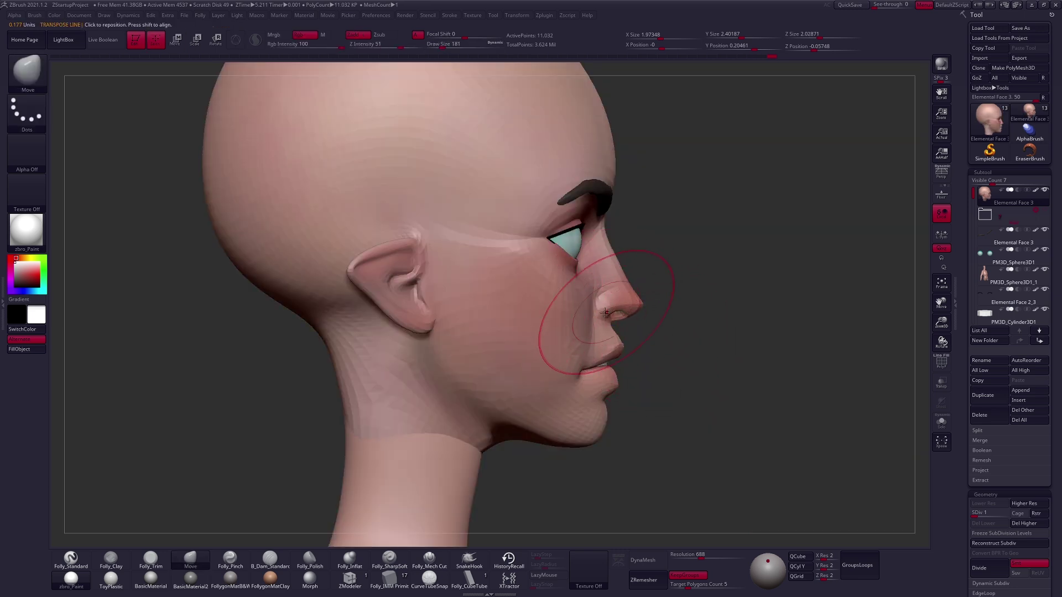
# Reshape the nose profile in side view with a large Move brush at subdivision level 1.
pyautogui.press(']')
pyautogui.press('space')
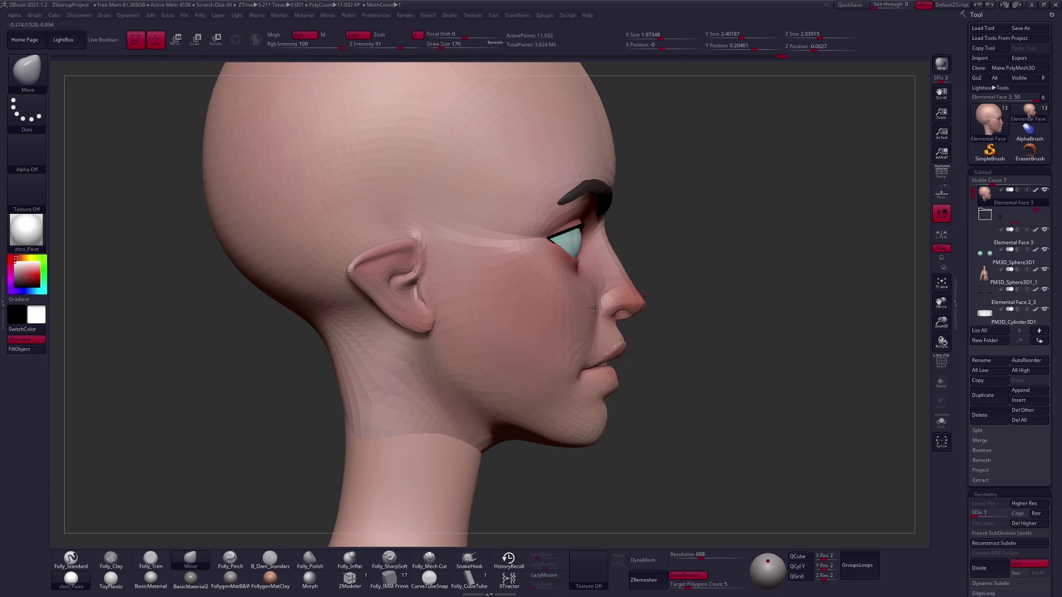
pyautogui.press('space')
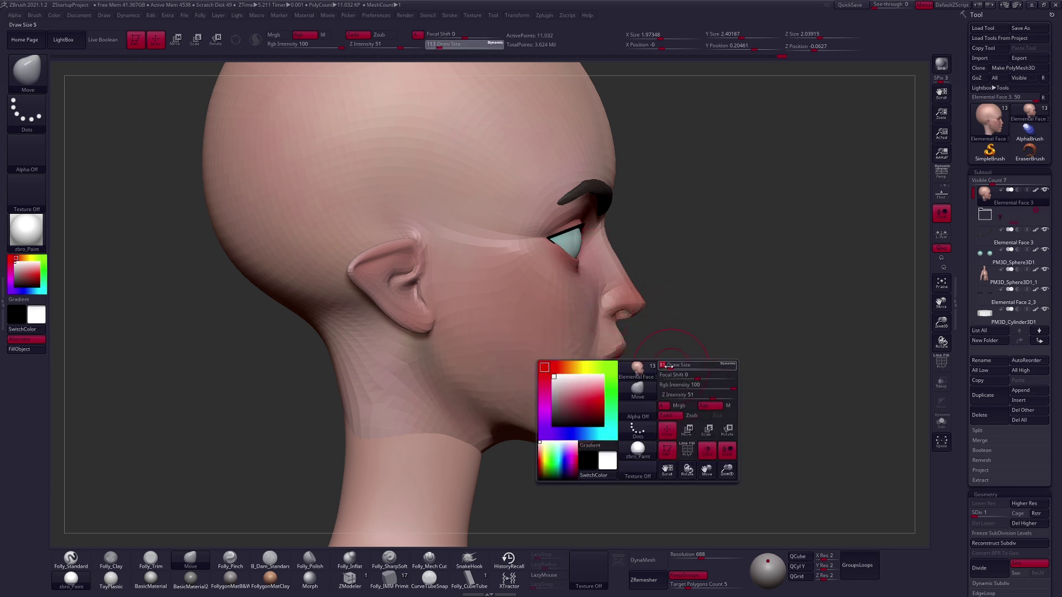
# Build up and smooth the area around the nostril base with the Folly_Clay brush at subdivision level 2.
pyautogui.press('d')
pyautogui.moveTo(691, 373)
pyautogui.mouseDown()
pyautogui.moveTo(618, 301)
pyautogui.moveTo(644, 322)
pyautogui.moveTo(622, 341)
pyautogui.moveTo(664, 330)
pyautogui.mouseUp()
pyautogui.press('2')
pyautogui.moveTo(647, 329)
pyautogui.mouseDown(button='right')
pyautogui.moveTo(640, 320)
pyautogui.moveTo(621, 368)
pyautogui.mouseUp(button='right')
pyautogui.moveTo(605, 317)
pyautogui.keyDown('shift'); pyautogui.mouseDown()
pyautogui.moveTo(580, 357)
pyautogui.moveTo(563, 344)
pyautogui.mouseUp(); pyautogui.keyUp('shift')
pyautogui.rightClick(564, 358)
pyautogui.moveTo(587, 343); pyautogui.dragTo(571, 323, button='right')
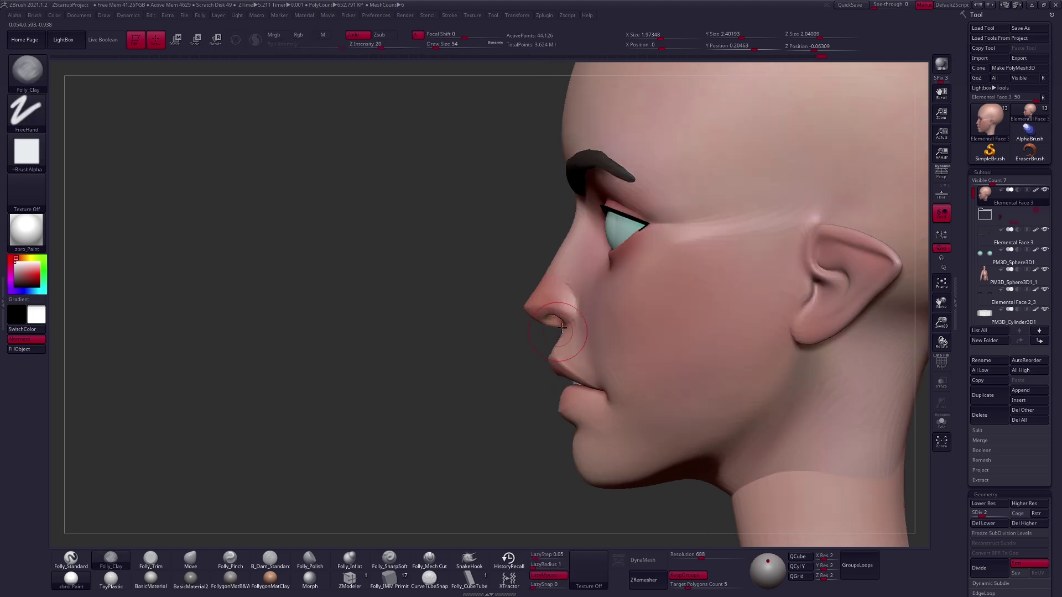
# Refine the nostril wing with a small Move brush and return to subdivision level 5.
pyautogui.press('b')
pyautogui.press('m')
pyautogui.press('v')
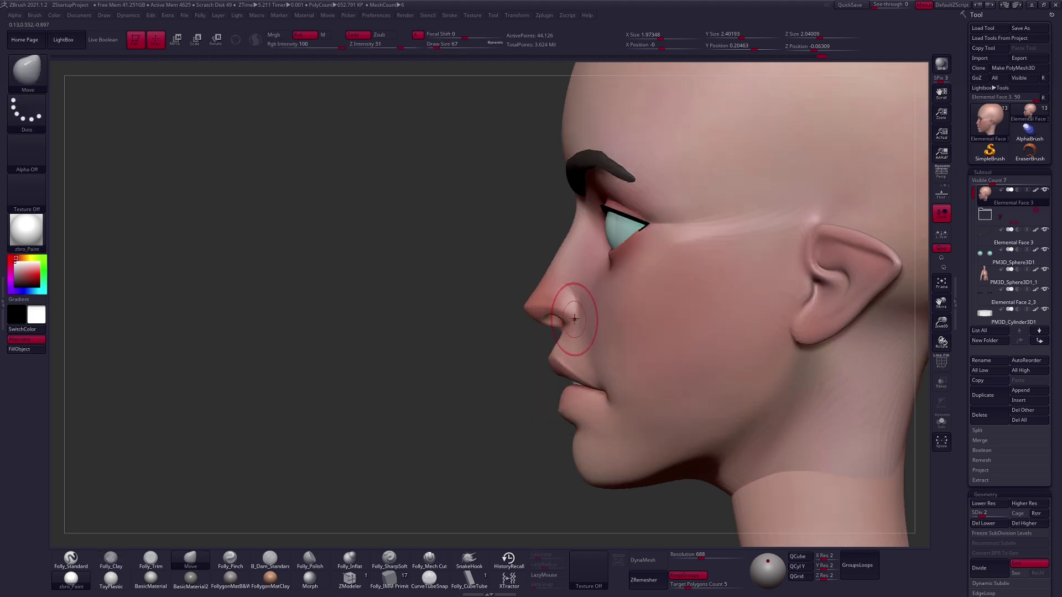
pyautogui.moveTo(574, 328); pyautogui.dragTo(498, 338, button='right')
pyautogui.press('[')
pyautogui.press('d')
pyautogui.press('d')
pyautogui.press('d')
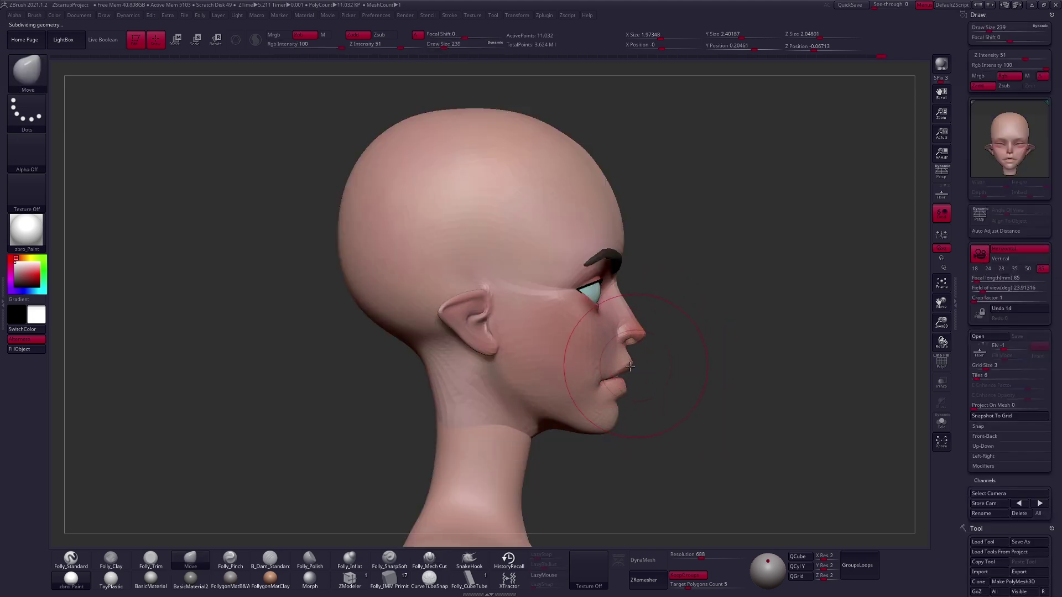
# Adjust the side contour of the cheek and jaw in front view with the Move brush at draw size 181 and subdivision level 1.
pyautogui.keyDown('shift'); pyautogui.moveTo(630, 366); pyautogui.dragTo(586, 368, button='right'); pyautogui.keyUp('shift')
pyautogui.press('space')
pyautogui.moveTo(664, 376); pyautogui.dragTo(641, 376)
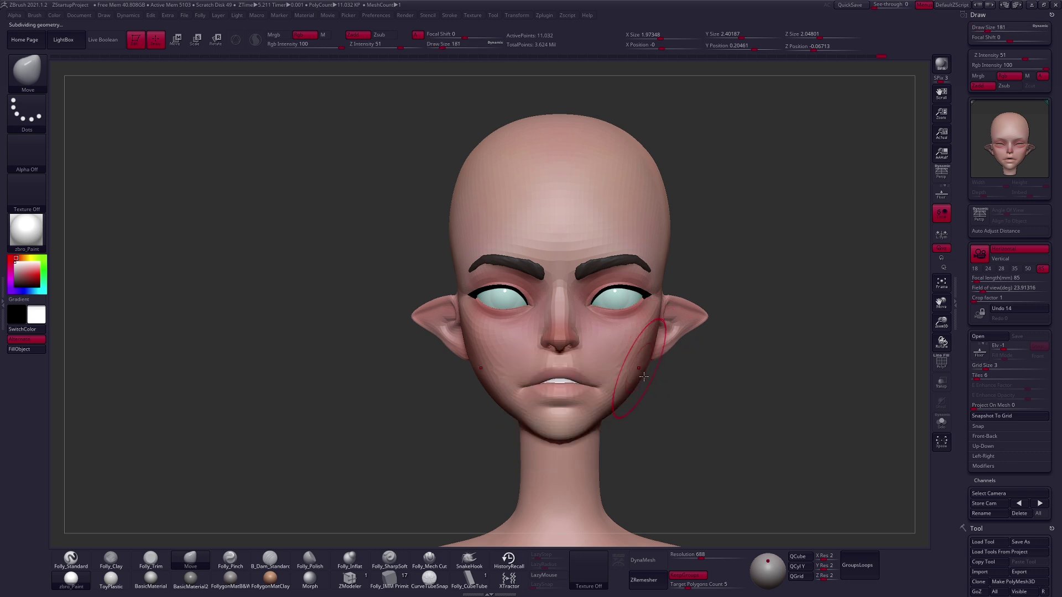
pyautogui.moveTo(640, 376); pyautogui.dragTo(629, 367, button='right')
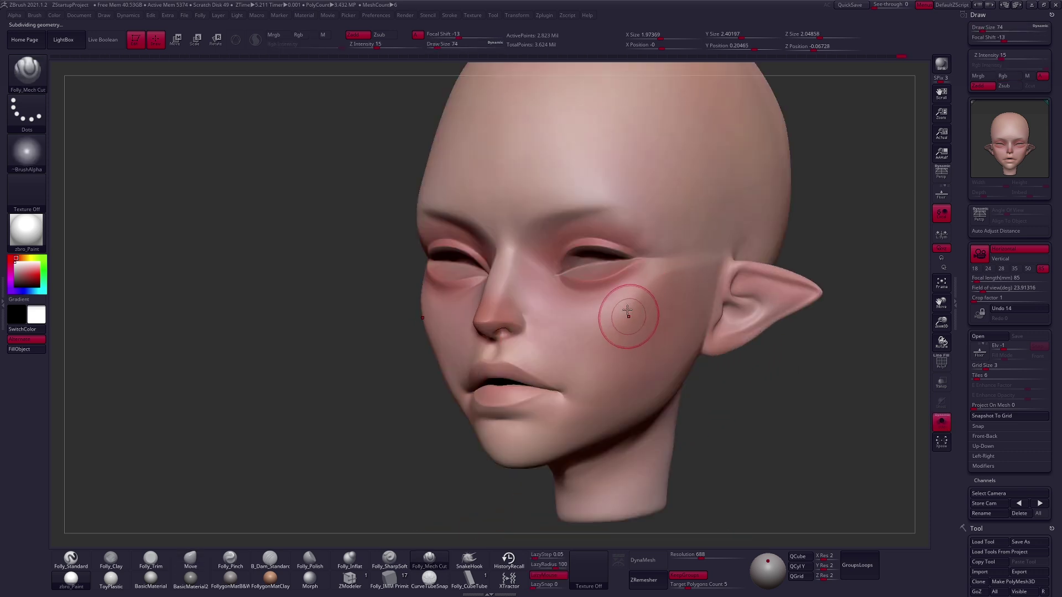
# Carve the hollow below the cheekbone with the Folly_Mech Cut brush on the isolated head, adjusting the draw size between strokes.
pyautogui.press('[')
pyautogui.press('space')
pyautogui.moveTo(570, 324); pyautogui.dragTo(556, 322)
pyautogui.press('space')
pyautogui.moveTo(710, 266); pyautogui.dragTo(702, 270)
pyautogui.press('space')
pyautogui.moveTo(714, 263); pyautogui.dragTo(605, 389)
# Flatten the side plane of the cheek from cheekbone to jaw with the Folly_Trim brush at draw size 160.
pyautogui.moveTo(605, 389); pyautogui.dragTo(616, 351, button='right')
pyautogui.press('t')
pyautogui.moveTo(637, 335); pyautogui.dragTo(632, 343)
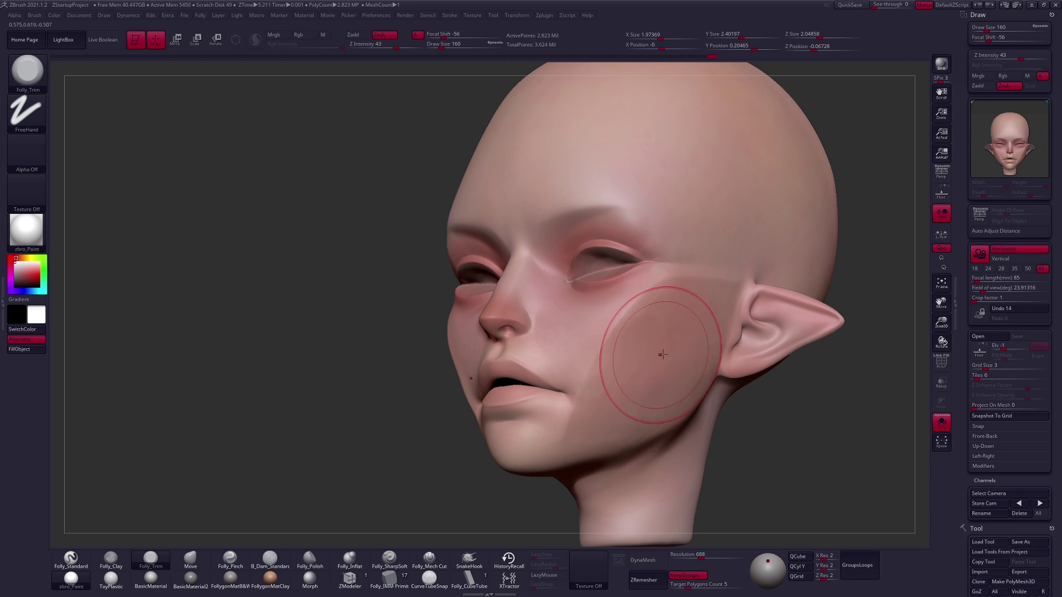
pyautogui.keyDown('shift'); pyautogui.moveTo(634, 417); pyautogui.dragTo(652, 391, button='right'); pyautogui.keyUp('shift')
pyautogui.press('space')
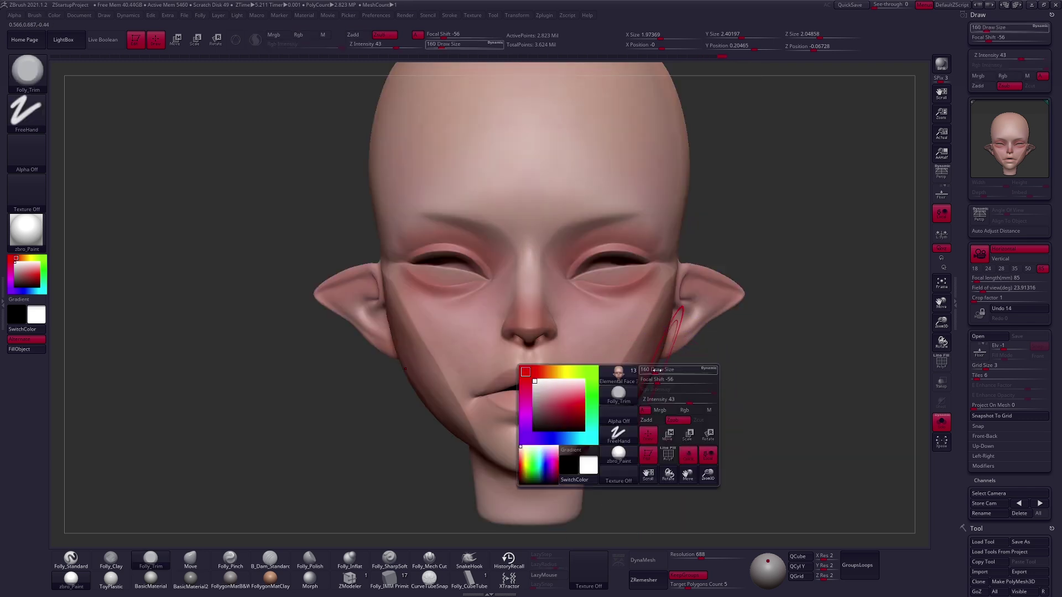
pyautogui.press('shift')
pyautogui.moveTo(662, 350); pyautogui.dragTo(662, 349)
# Adjust and smooth the side of the face at subdivision level 2, then flatten the cheek further with Folly_Trim at draw size 181.
pyautogui.hotkey('shift', 'd')
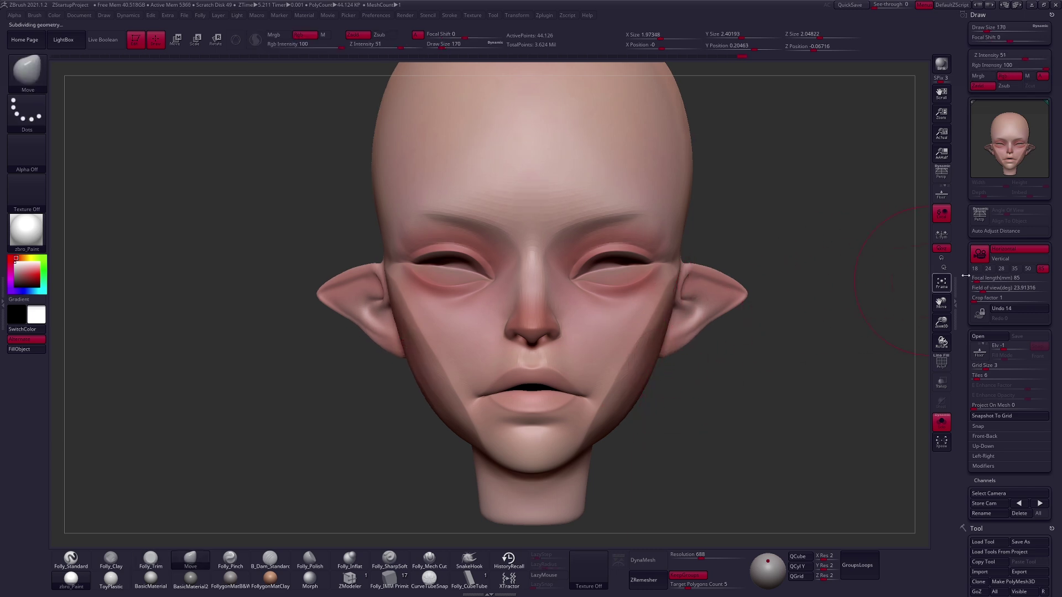
pyautogui.press('F1')
pyautogui.moveTo(748, 329); pyautogui.dragTo(711, 331)
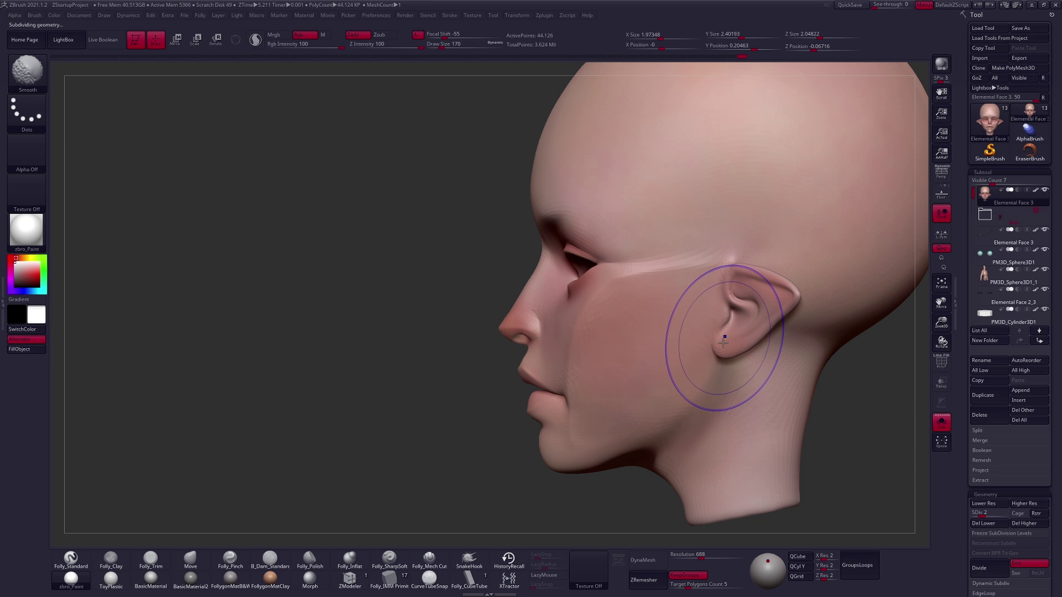
pyautogui.moveTo(658, 432)
pyautogui.mouseDown(button='right')
pyautogui.moveTo(604, 343)
pyautogui.moveTo(614, 360)
pyautogui.mouseUp(button='right')
pyautogui.press('space')
pyautogui.moveTo(614, 371); pyautogui.dragTo(592, 370)
pyautogui.moveTo(614, 359)
pyautogui.mouseDown(button='right')
pyautogui.moveTo(630, 356)
pyautogui.moveTo(635, 380)
pyautogui.moveTo(608, 331)
pyautogui.mouseUp(button='right')
pyautogui.click(588, 360)
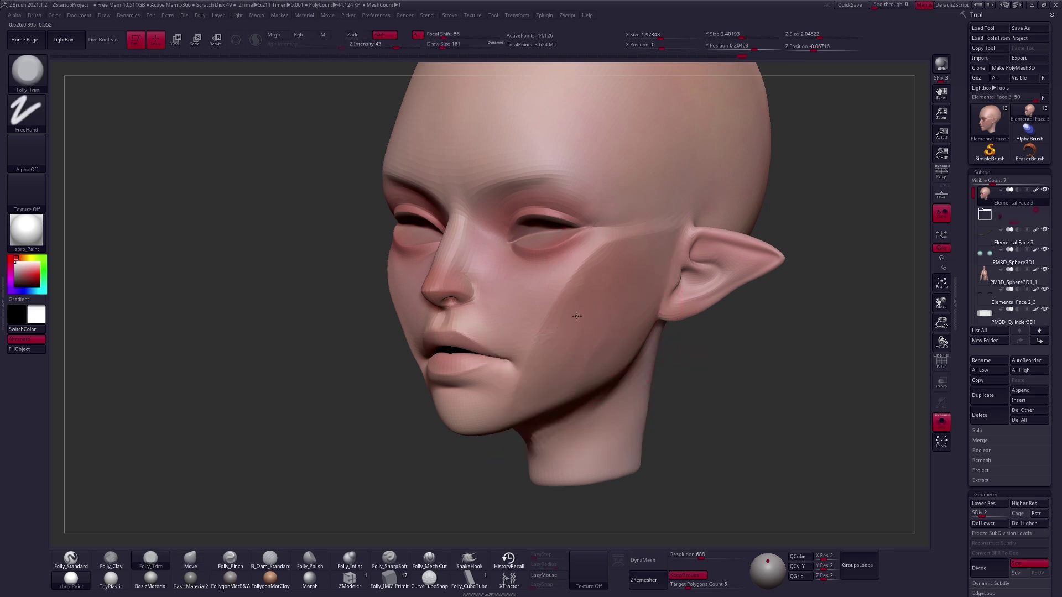
# Reshape the outer cheek contour in three-quarter view with a large Move brush at subdivision level 1.
pyautogui.press('space')
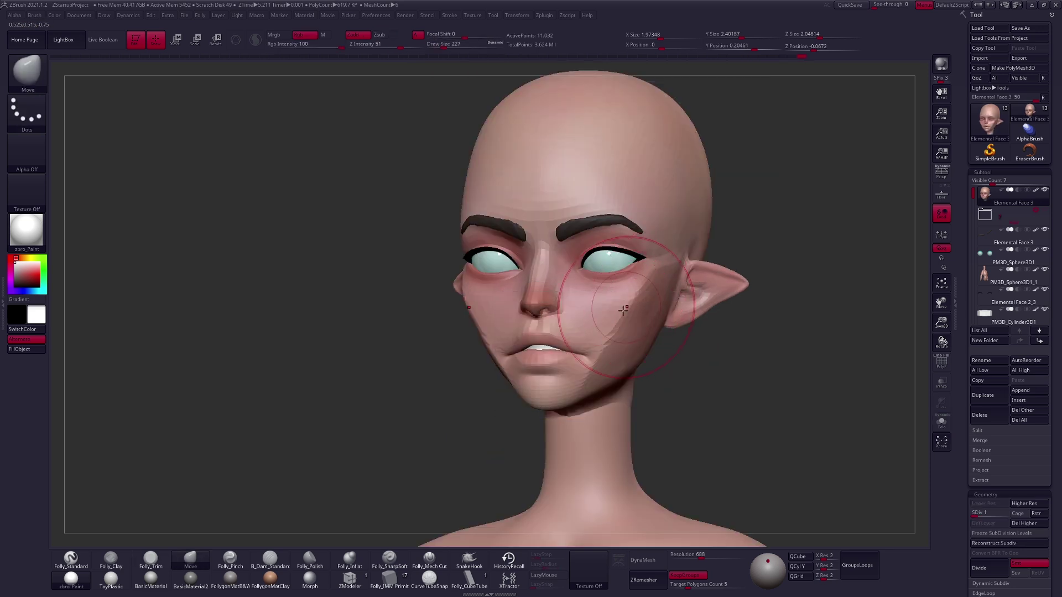
pyautogui.moveTo(623, 311)
pyautogui.mouseDown(button='right')
pyautogui.moveTo(634, 318)
pyautogui.moveTo(618, 332)
pyautogui.mouseUp(button='right')
pyautogui.press('space')
pyautogui.moveTo(631, 333); pyautogui.dragTo(617, 333)
# Adjust the fullness of the cheek and jaw from below with a large Move brush at subdivision level 1.
pyautogui.moveTo(608, 344)
pyautogui.mouseDown(button='right')
pyautogui.moveTo(594, 354)
pyautogui.moveTo(614, 354)
pyautogui.moveTo(608, 379)
pyautogui.mouseUp(button='right')
pyautogui.press('space')
pyautogui.moveTo(597, 380); pyautogui.dragTo(609, 380)
pyautogui.moveTo(610, 379)
pyautogui.mouseDown(button='right')
pyautogui.moveTo(605, 368)
pyautogui.moveTo(611, 391)
pyautogui.mouseUp(button='right')
pyautogui.press('space')
pyautogui.moveTo(613, 393); pyautogui.dragTo(604, 394)
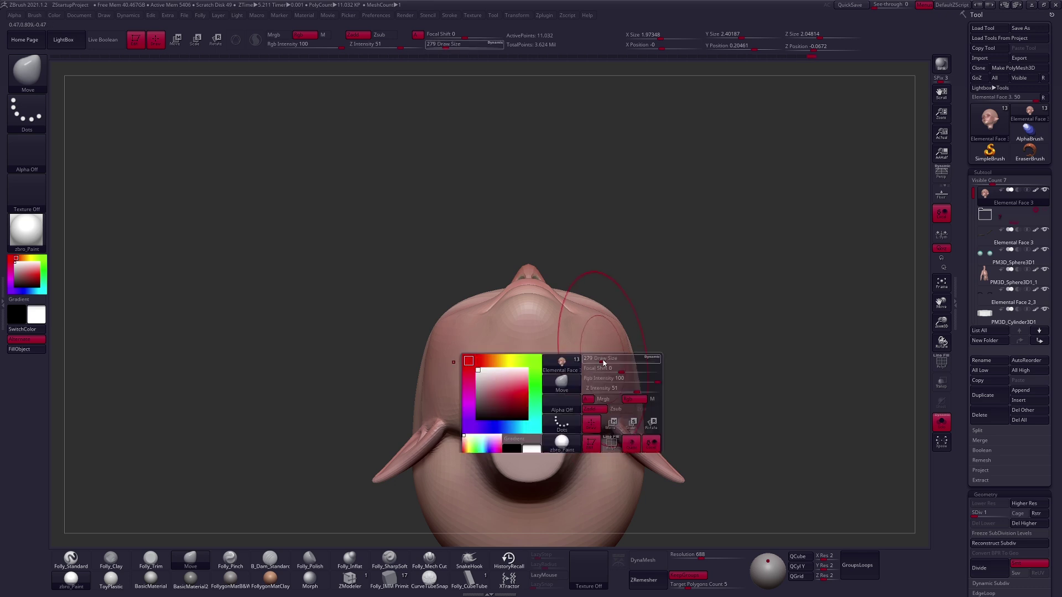
pyautogui.moveTo(602, 359)
pyautogui.mouseDown(button='right')
pyautogui.moveTo(668, 380)
pyautogui.moveTo(623, 356)
pyautogui.mouseUp(button='right')
# Refine the lower cheek near the mouth corner with the Move and Folly_Trim brushes at subdivision levels 2 and 3.
pyautogui.hotkey('ctrl', 'd')
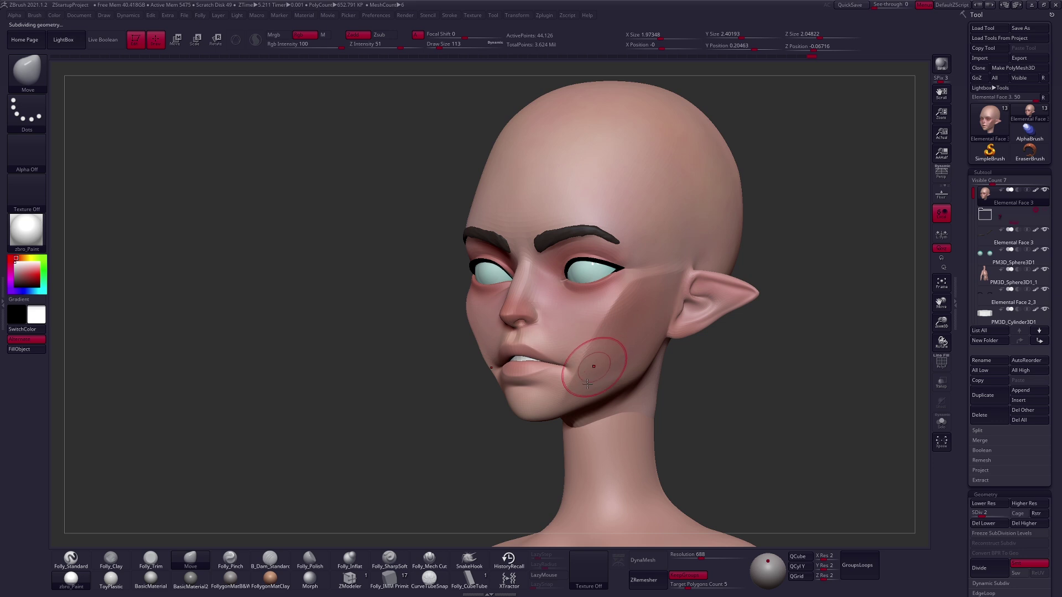
pyautogui.hotkey('ctrl', 'd')
pyautogui.moveTo(632, 369)
pyautogui.mouseDown(button='right')
pyautogui.moveTo(592, 325)
pyautogui.moveTo(636, 354)
pyautogui.moveTo(609, 332)
pyautogui.moveTo(578, 351)
pyautogui.mouseUp(button='right')
pyautogui.hotkey('shift', 'd')
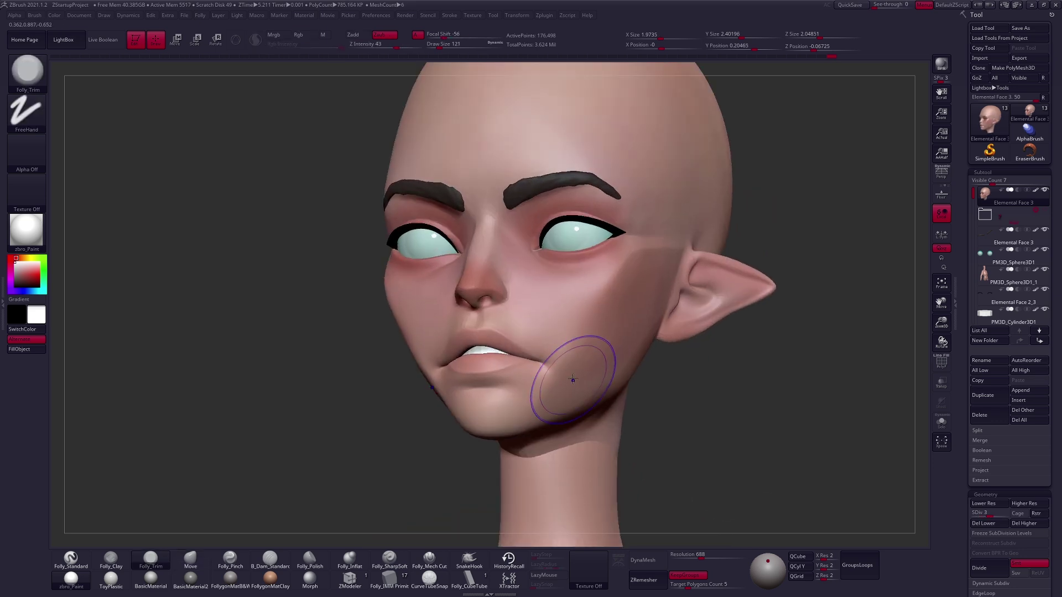
pyautogui.press('d')
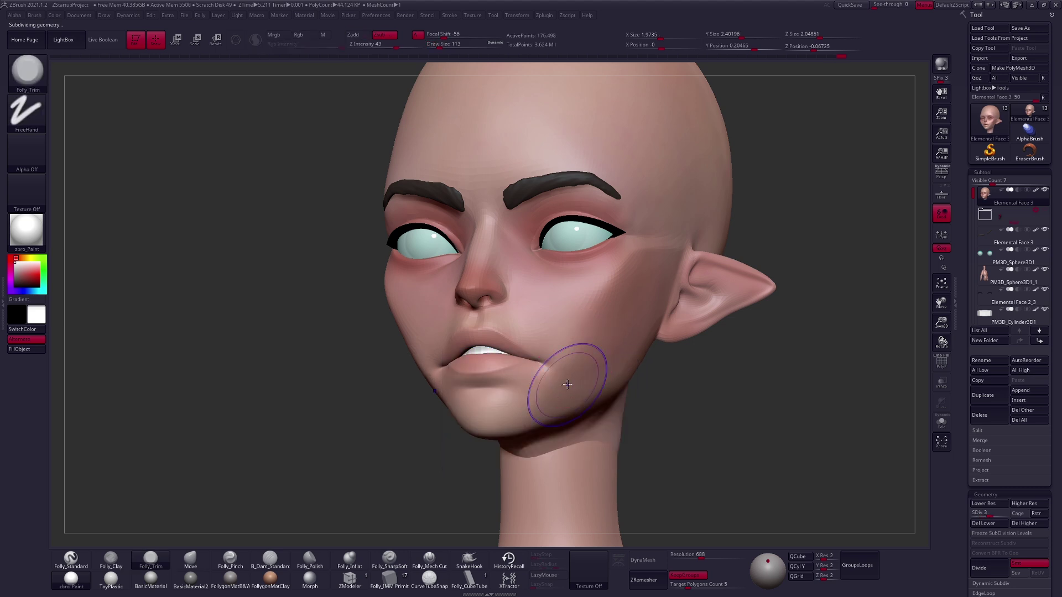
# Smooth the hard edge of the cheek plane below the cheekbone and return to subdivision level 5.
pyautogui.moveTo(572, 374); pyautogui.dragTo(588, 338, button='right')
pyautogui.press('shift')
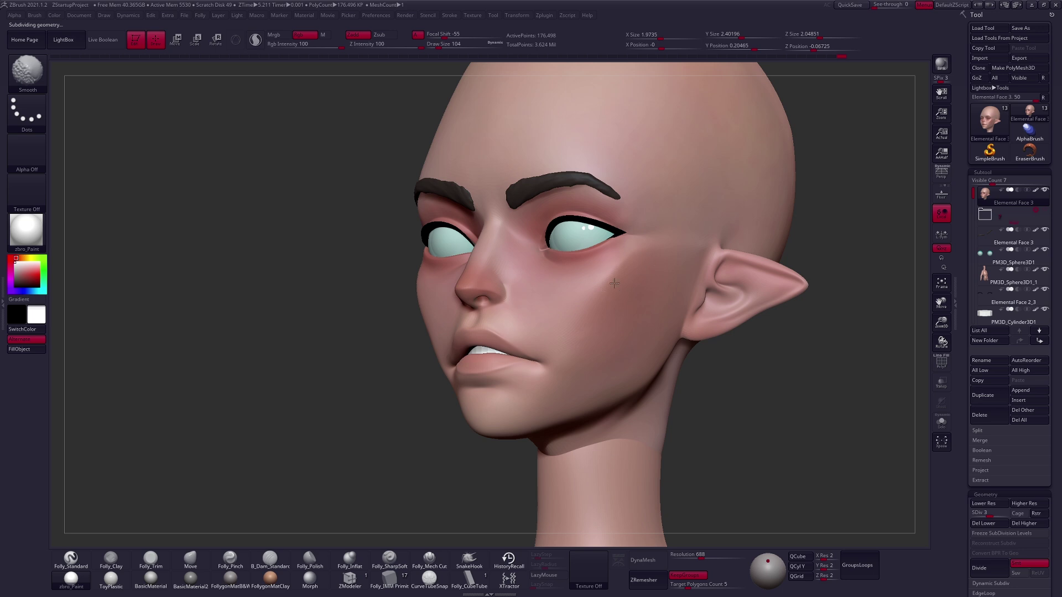
pyautogui.moveTo(600, 358); pyautogui.dragTo(597, 372, button='right')
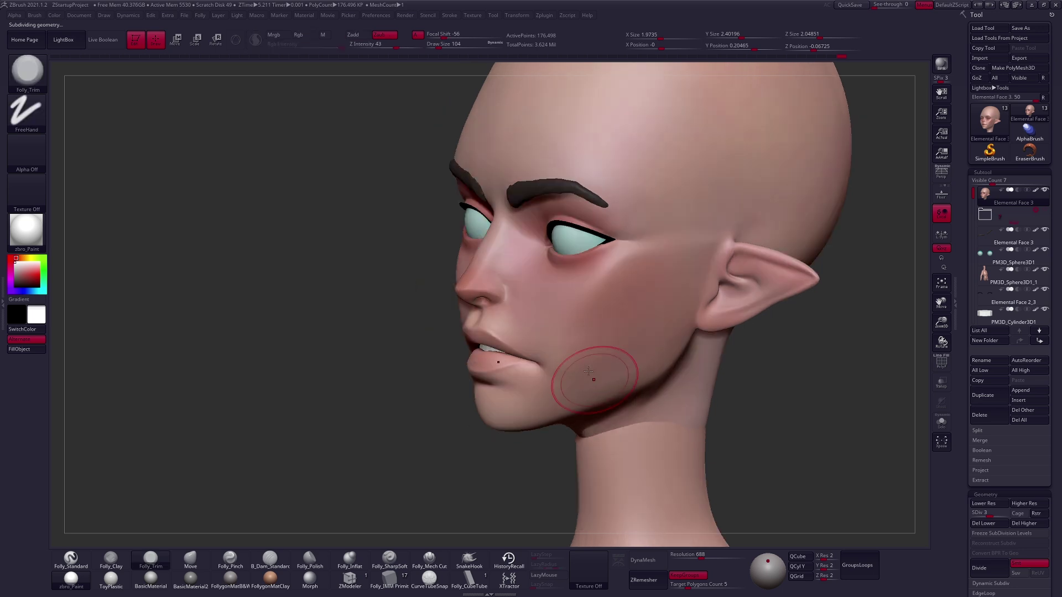
pyautogui.press('d')
pyautogui.press('d')
# Carve the area between the brow and the upper eyelid with the Folly_Mech Cut brush at subdivision level 5.
pyautogui.press('space')
pyautogui.moveTo(605, 215); pyautogui.dragTo(603, 215)
pyautogui.moveTo(603, 221); pyautogui.dragTo(598, 238, button='right')
pyautogui.press('shift')
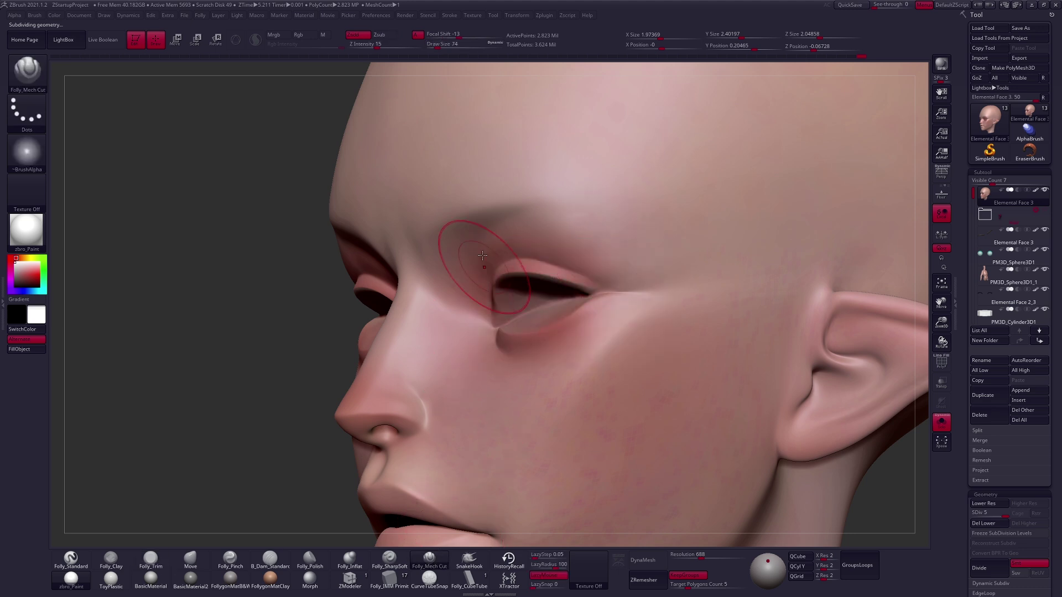
pyautogui.moveTo(486, 225); pyautogui.dragTo(524, 286)
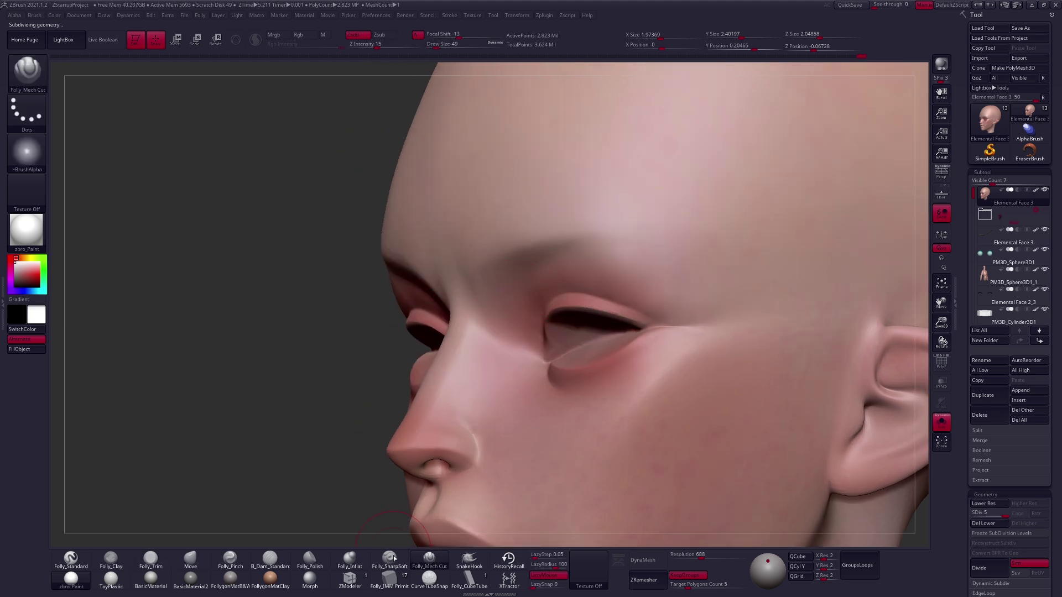
# Flatten the outer end of the brow ridge with a small Folly_Trim brush at subdivision level 3 and smooth it.
pyautogui.click(390, 559)
pyautogui.press('space')
pyautogui.press('shift')
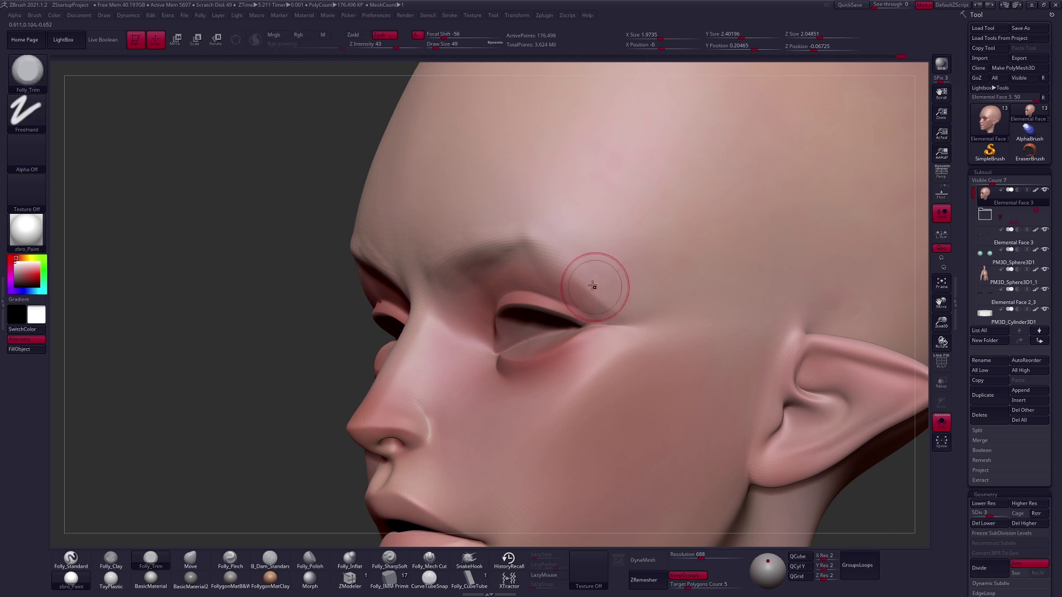
pyautogui.press('shift')
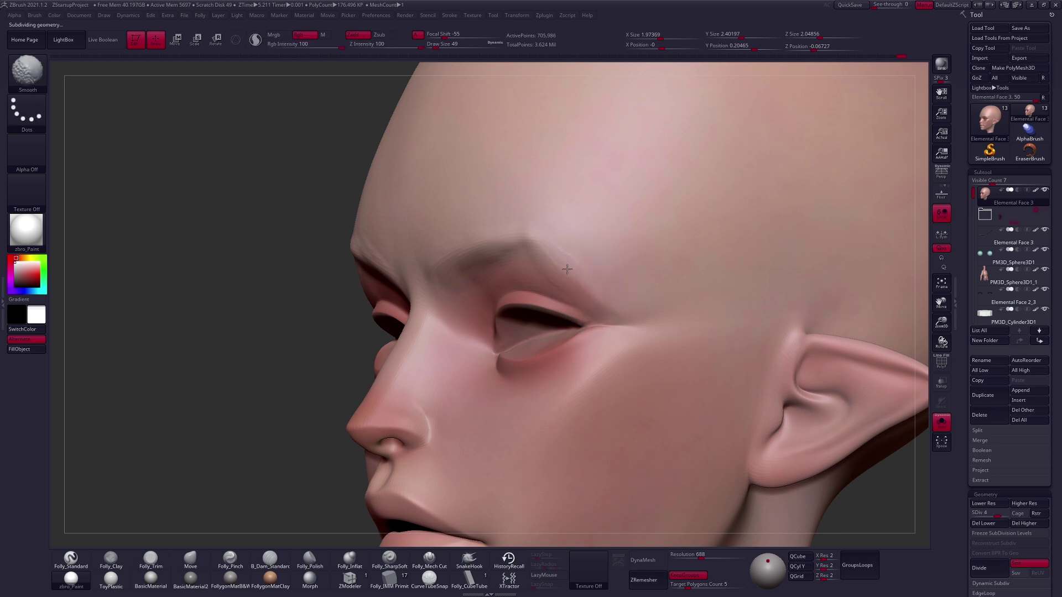
# Build up the brow ridge with the Folly_Clay brush at draw size 67 and subdivision level 4, then smooth it.
pyautogui.moveTo(523, 238)
pyautogui.mouseDown(button='right')
pyautogui.moveTo(534, 232)
pyautogui.moveTo(434, 237)
pyautogui.mouseUp(button='right')
pyautogui.press('space')
pyautogui.press('[')
pyautogui.press('shift')
pyautogui.press('space')
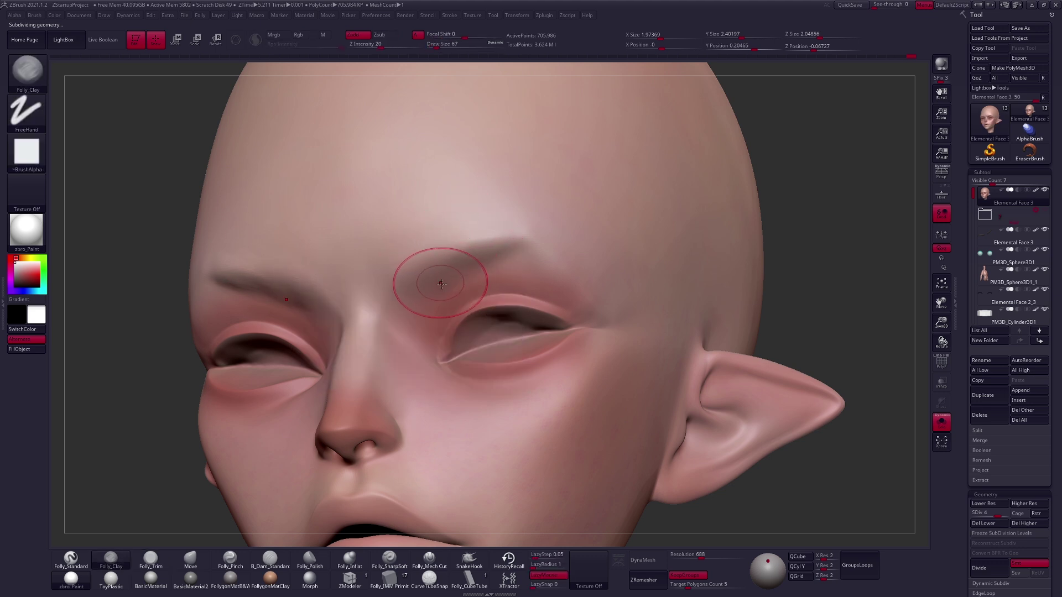
pyautogui.press('ctrl')
pyautogui.press('shift')
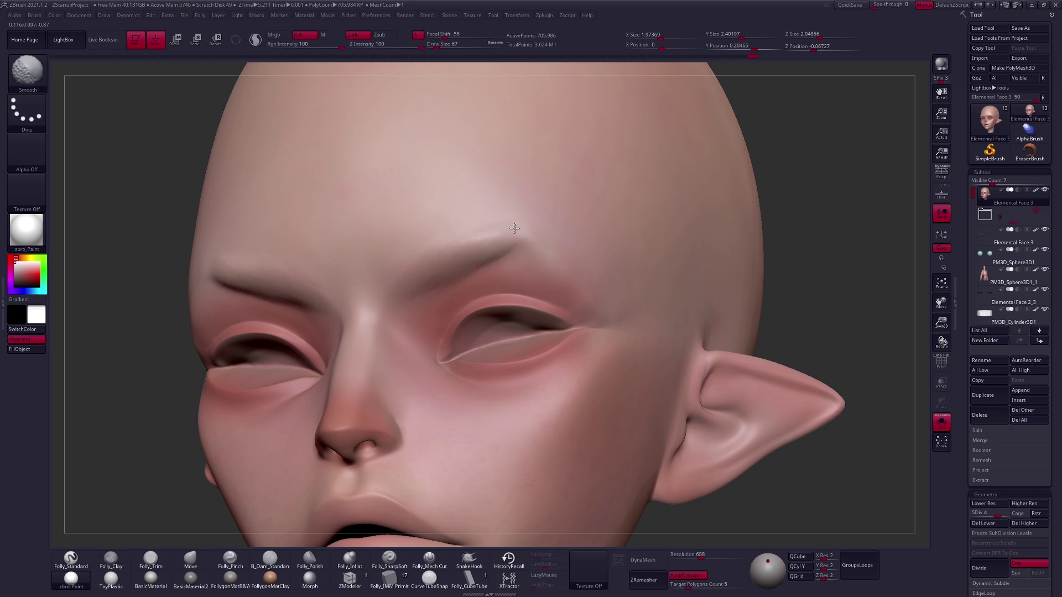
pyautogui.moveTo(509, 235)
pyautogui.keyDown('shift'); pyautogui.mouseDown()
pyautogui.moveTo(463, 244)
pyautogui.moveTo(486, 260)
pyautogui.mouseUp(); pyautogui.keyUp('shift')
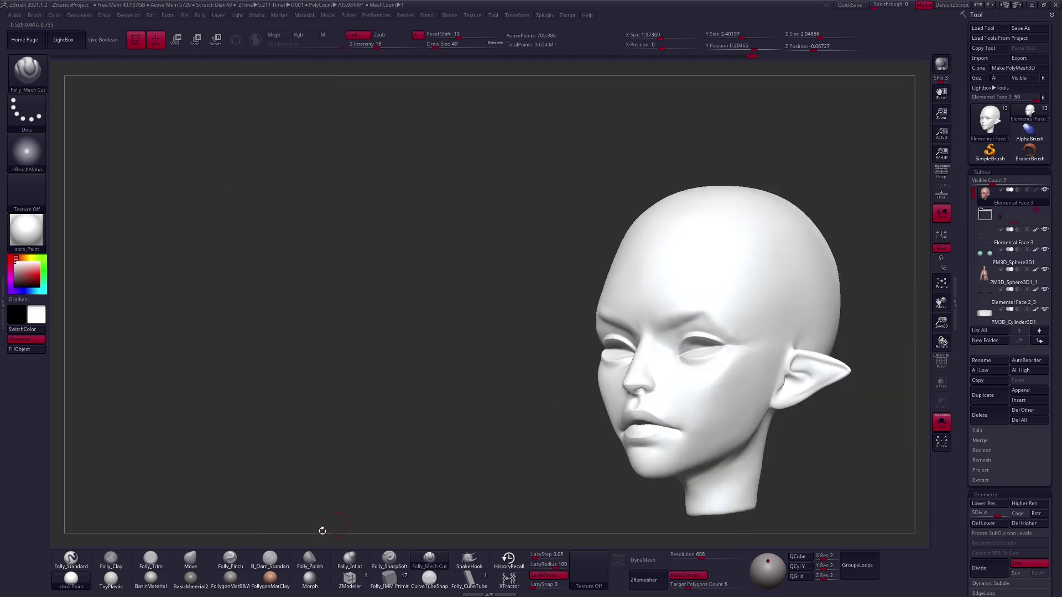
# Switch the head to the plain grey Folygon material and check the face from both three-quarter sides.
pyautogui.click(230, 578)
pyautogui.moveTo(751, 373); pyautogui.dragTo(612, 394, button='right')
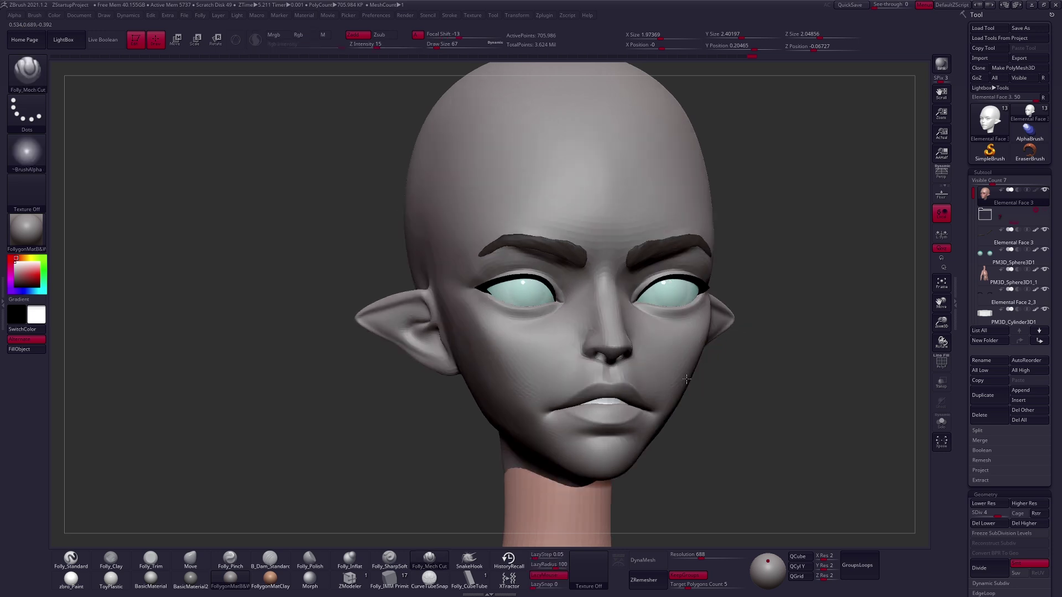
pyautogui.moveTo(686, 379); pyautogui.dragTo(567, 402, button='right')
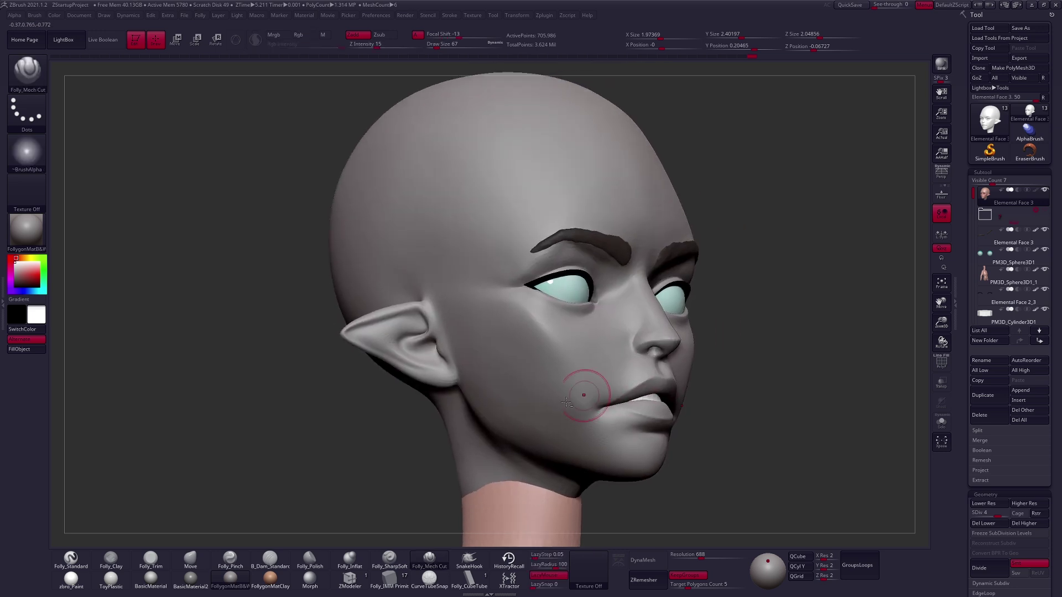
pyautogui.hotkey('shift', 'ctrl', 's')
# Sharpen the brow and the outer eye socket with the Folly_Mech Cut brush at draw size 49 and subdivision level 5.
pyautogui.keyDown('ctrl'); pyautogui.moveTo(572, 359); pyautogui.dragTo(550, 237, button='right'); pyautogui.keyUp('ctrl')
pyautogui.rightClick(570, 218)
pyautogui.rightClick(551, 254)
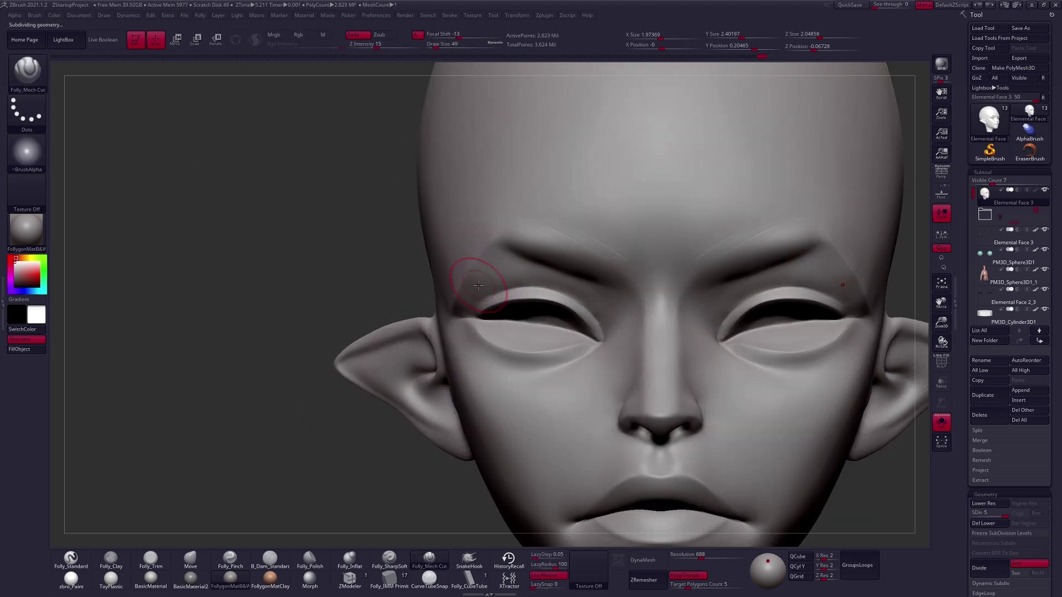
pyautogui.press('shift')
# Adjust the outer contour beside the eye socket with the Move brush at subdivision level 2.
pyautogui.hotkey('shift', 'd')
pyautogui.hotkey('shift', 'd')
pyautogui.moveTo(485, 308)
pyautogui.mouseDown(button='right')
pyautogui.moveTo(475, 293)
pyautogui.moveTo(465, 310)
pyautogui.mouseUp(button='right')
pyautogui.rightClick(464, 310)
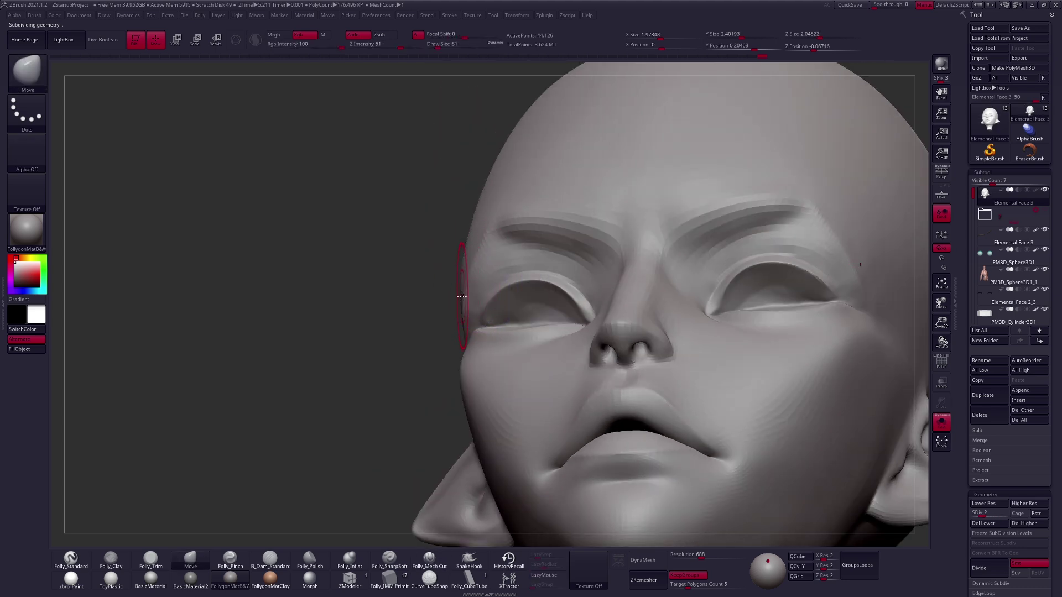
# Lasso-mask to isolate the forehead at subdivision level 1, reshape it with the Move brush and clear the mask.
pyautogui.press('ctrl')
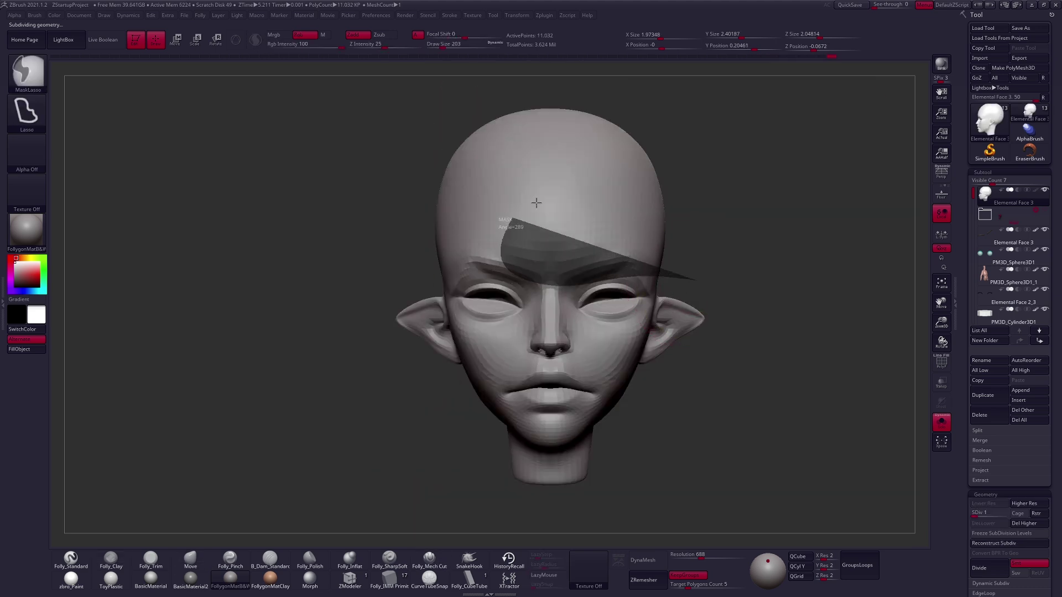
pyautogui.keyDown('ctrl'); pyautogui.moveTo(515, 215); pyautogui.dragTo(749, 279); pyautogui.keyUp('ctrl')
pyautogui.press('b')
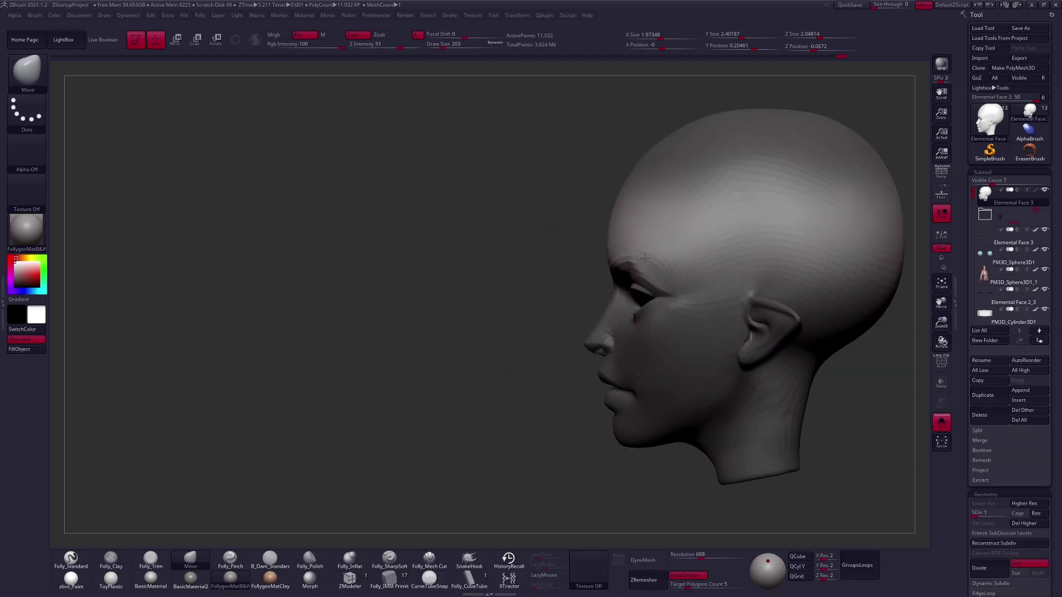
pyautogui.moveTo(644, 258); pyautogui.dragTo(690, 258, button='right')
pyautogui.press('ctrl')
# Build up the forehead above the brows with the Folly_Clay brush at draw size 170 and subdivision level 3.
pyautogui.press('d')
pyautogui.press('d')
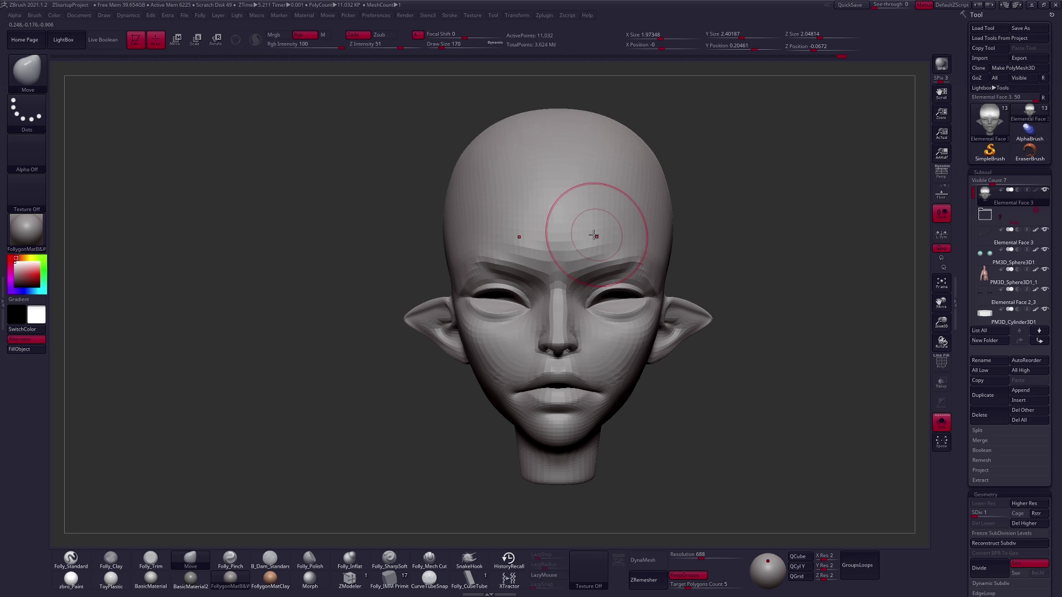
pyautogui.press('b')
pyautogui.press('f')
pyautogui.press('c')
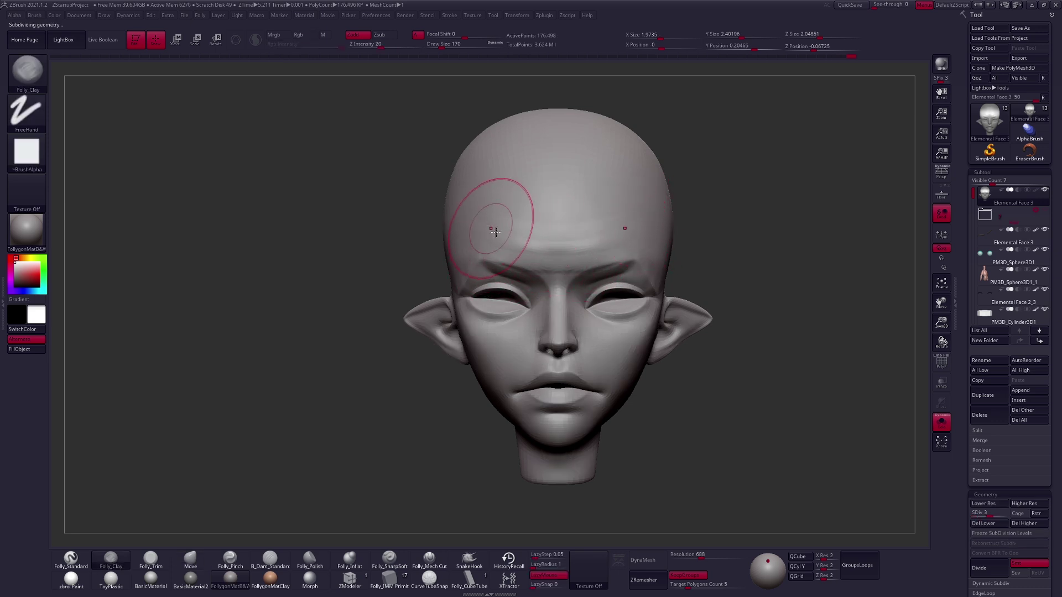
# Define the upper edge of the brow ridge with the Folly_Mech Cut brush at draw size 121 and subdivision level 5.
pyautogui.click(429, 559)
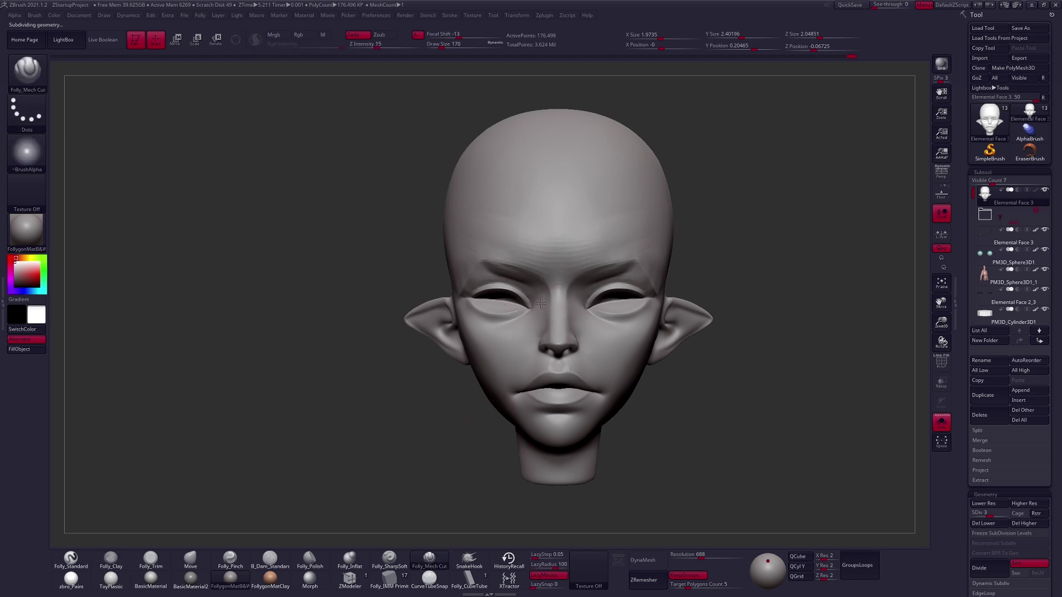
pyautogui.keyDown('ctrl'); pyautogui.moveTo(540, 298); pyautogui.dragTo(540, 274, button='right'); pyautogui.keyUp('ctrl')
pyautogui.press('d')
pyautogui.press('d')
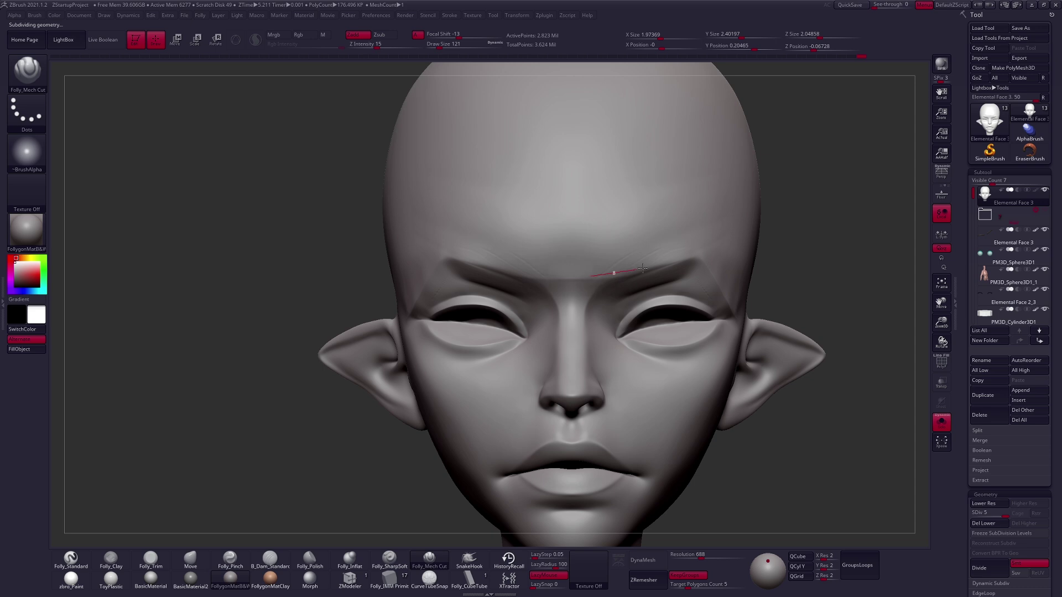
# Build up the temple with the Folly_Clay brush at draw size 130, and smooth it at subdivision level 3 with draw size 104.
pyautogui.moveTo(701, 231); pyautogui.dragTo(671, 208, button='right')
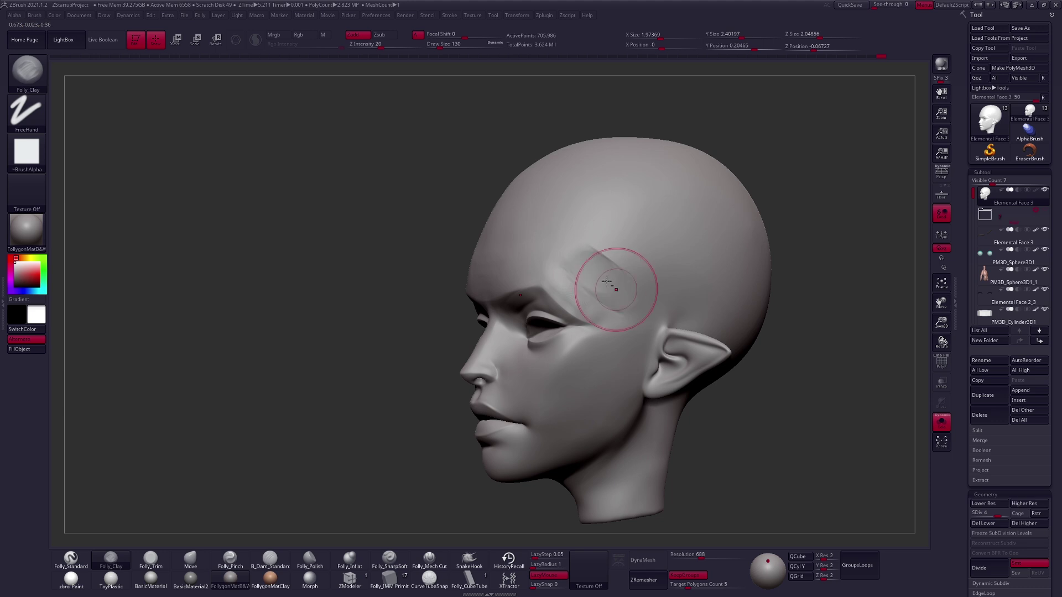
pyautogui.moveTo(606, 282)
pyautogui.mouseDown()
pyautogui.moveTo(589, 248)
pyautogui.moveTo(660, 301)
pyautogui.moveTo(576, 289)
pyautogui.mouseUp()
pyautogui.hotkey('shift', 'd')
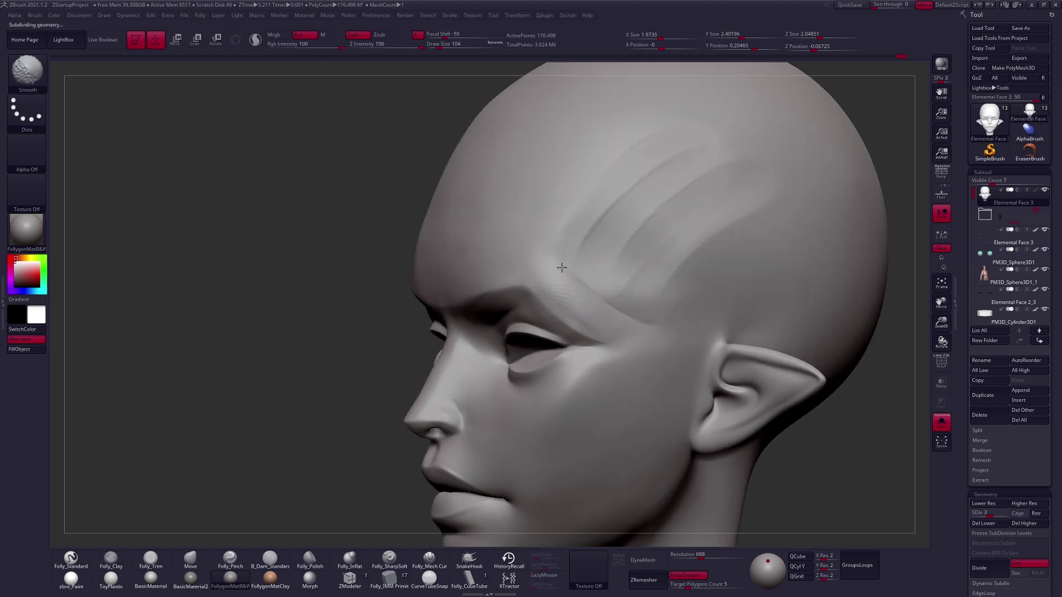
pyautogui.press('shift')
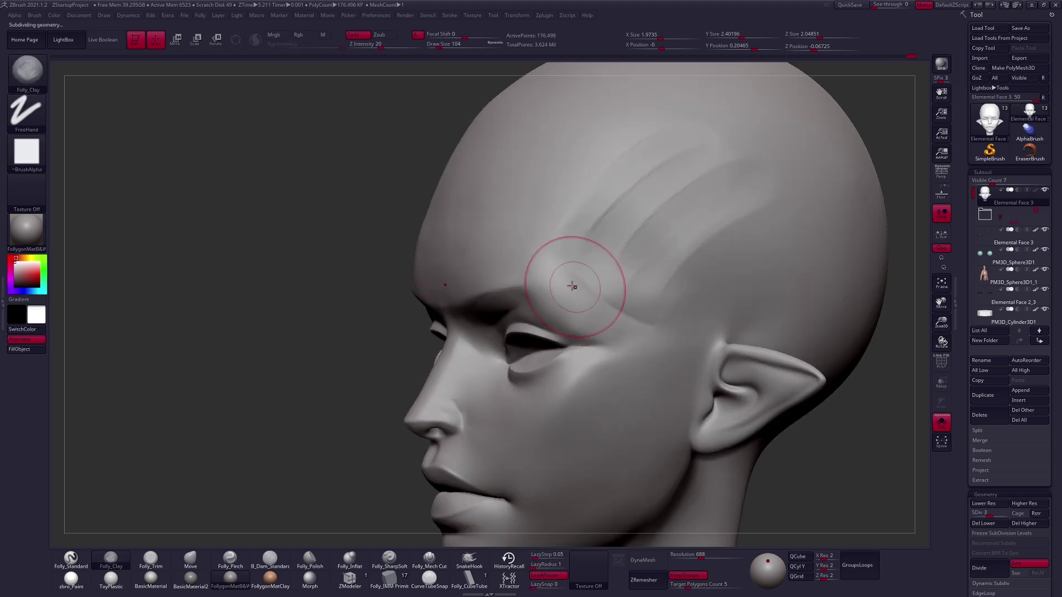
pyautogui.keyDown('shift'); pyautogui.moveTo(565, 279); pyautogui.dragTo(552, 277, button='right'); pyautogui.keyUp('shift')
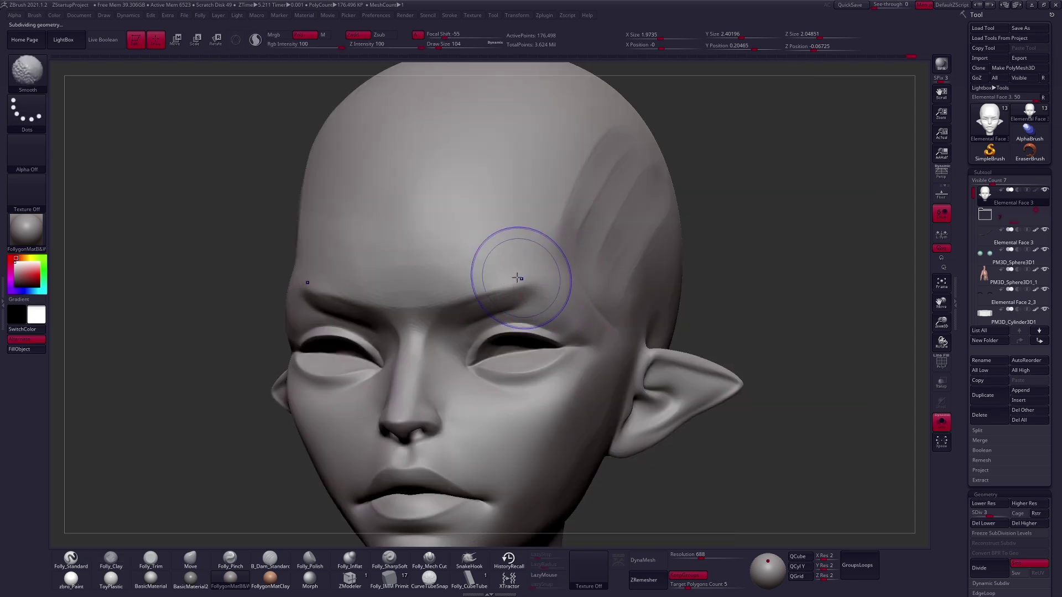
# Blend the temple into the side of the forehead with the Smooth brush at subdivision level 2 and draw size 160.
pyautogui.hotkey('shift', 'd')
pyautogui.keyDown('shift'); pyautogui.moveTo(438, 244); pyautogui.dragTo(668, 244, button='right'); pyautogui.keyUp('shift')
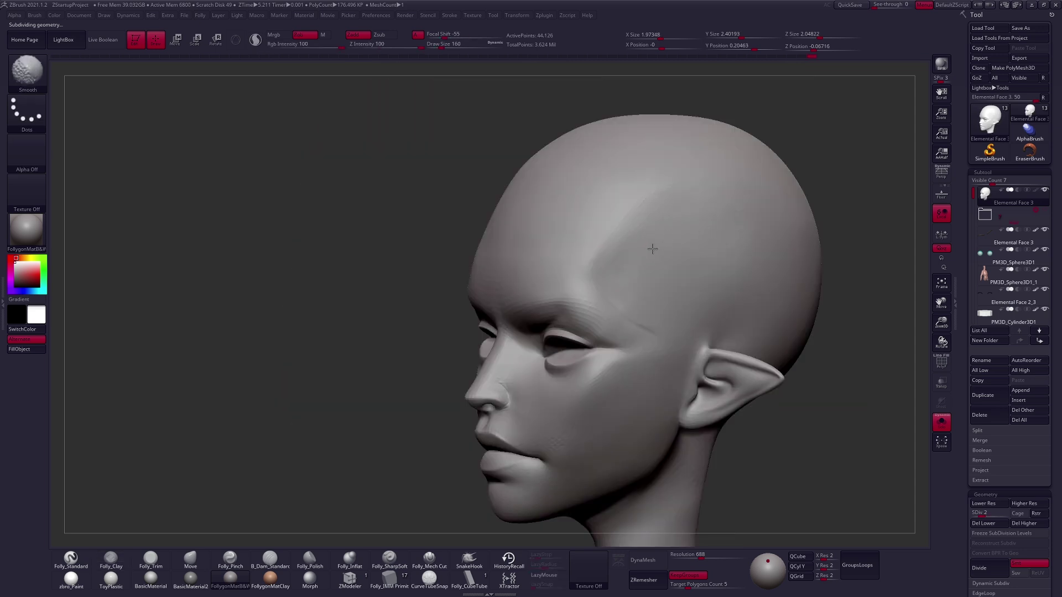
pyautogui.press('shift')
pyautogui.press('shift')
pyautogui.moveTo(647, 300)
pyautogui.keyDown('shift'); pyautogui.mouseDown(button='right')
pyautogui.moveTo(667, 284)
pyautogui.moveTo(611, 284)
pyautogui.mouseUp(button='right'); pyautogui.keyUp('shift')
# Flatten the temple plane with the Folly_Trim brush at draw size 68 and subdivision level 2.
pyautogui.rightClick(595, 337)
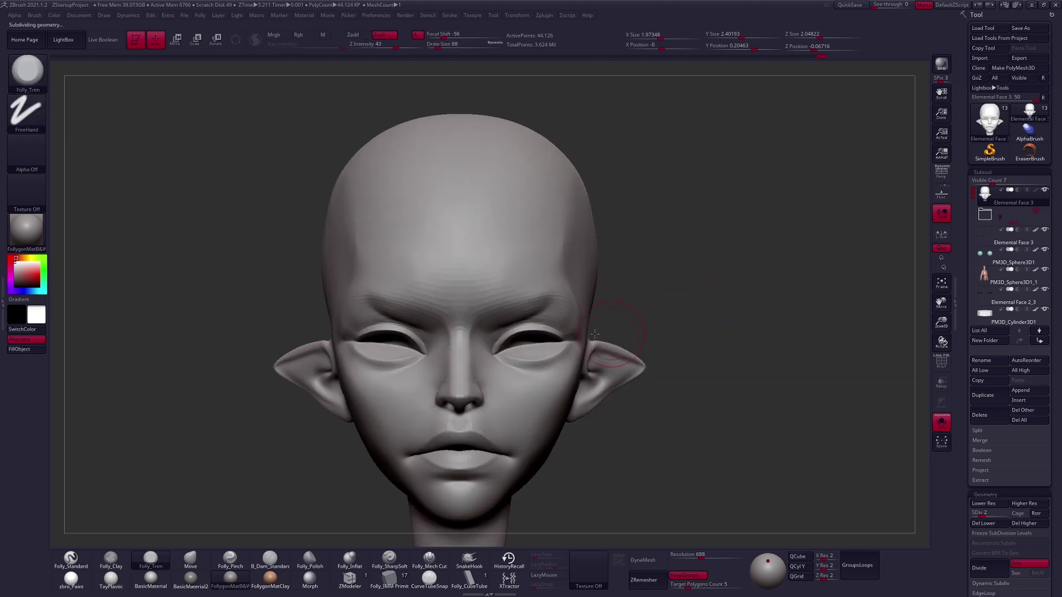
pyautogui.moveTo(598, 334); pyautogui.dragTo(563, 252, button='right')
pyautogui.press('shift')
# Carve a curved temple line down the side of the forehead with Folly_Mech Cut at subdivision level 4, and soften it at level 3.
pyautogui.rightClick(545, 209)
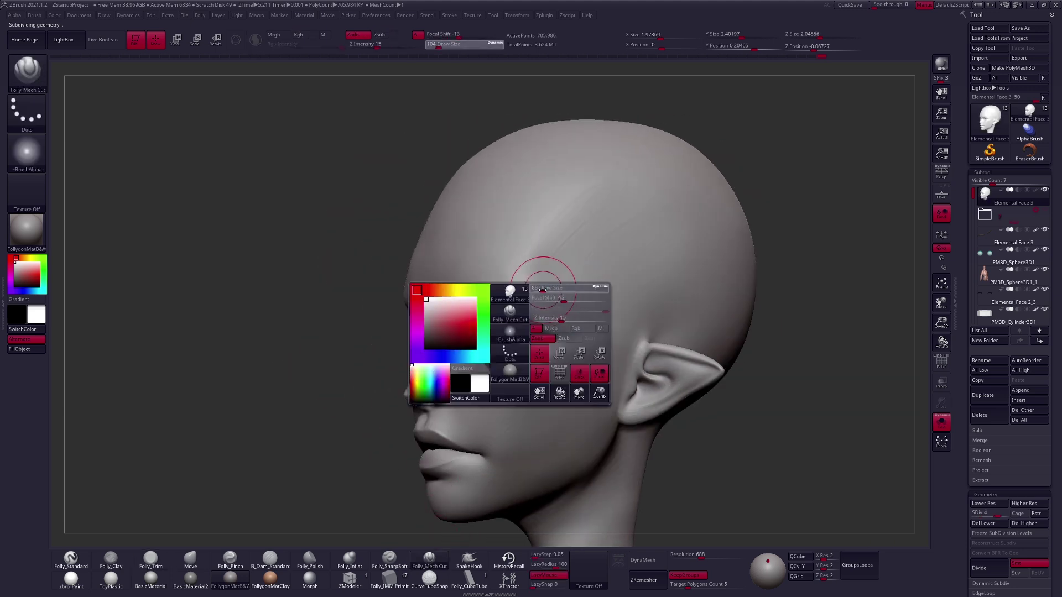
pyautogui.moveTo(619, 184); pyautogui.dragTo(593, 249)
pyautogui.press('shift')
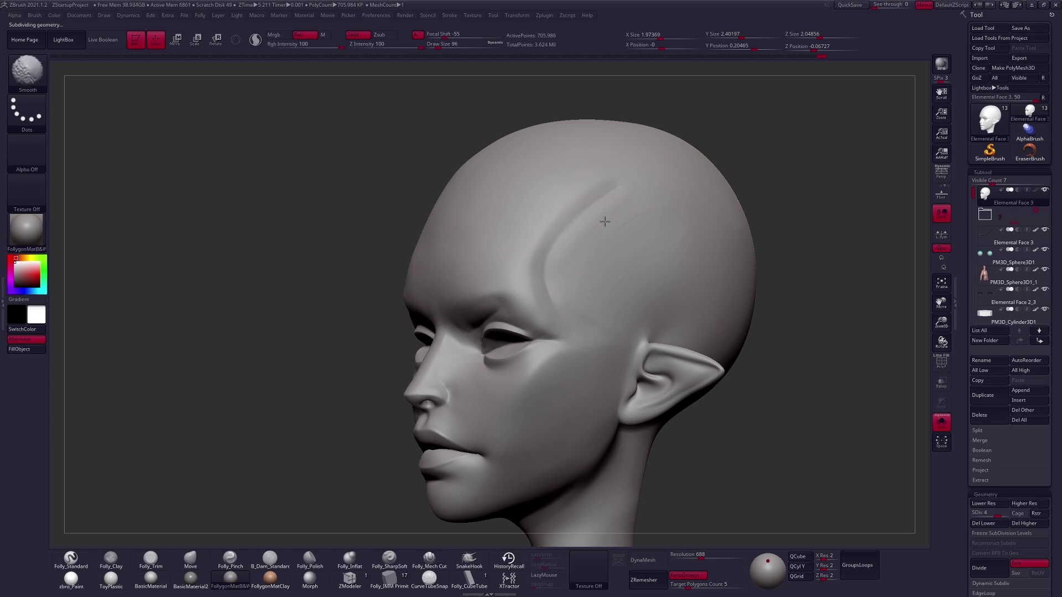
pyautogui.hotkey('shift', 'd')
pyautogui.keyDown('shift'); pyautogui.moveTo(580, 249); pyautogui.dragTo(569, 238, button='right'); pyautogui.keyUp('shift')
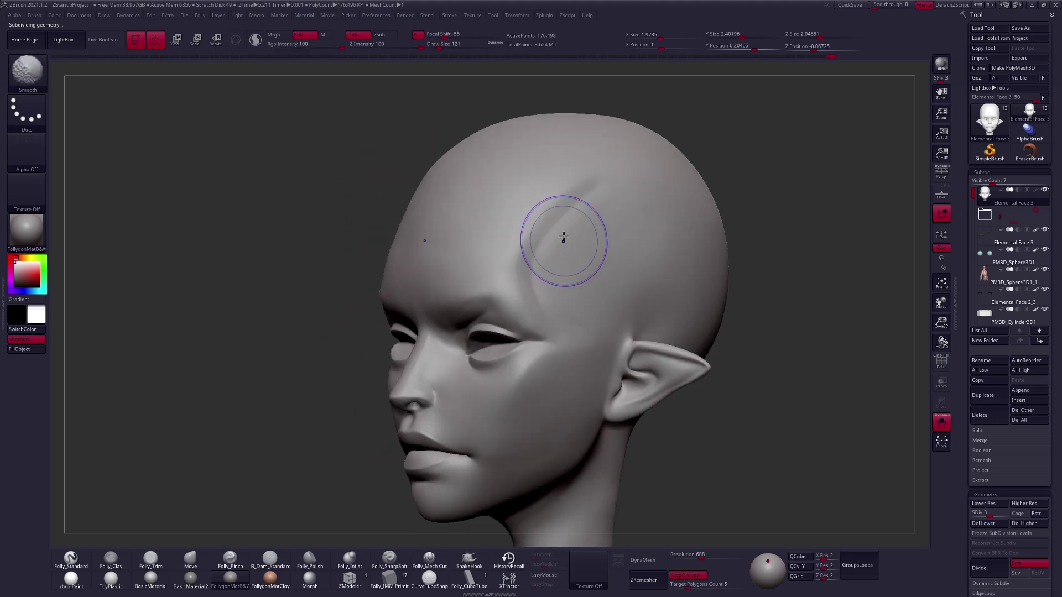
# Reshape the outer brow ridge with the Move brush at draw size 67 and subdivision level 4.
pyautogui.press('b')
pyautogui.press('m')
pyautogui.press('v')
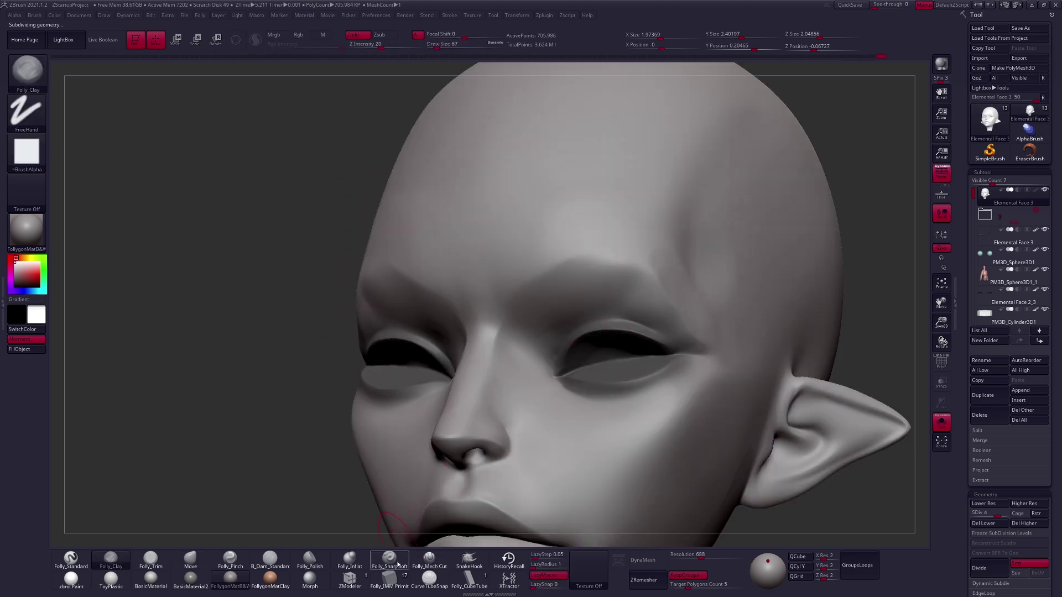
pyautogui.click(429, 558)
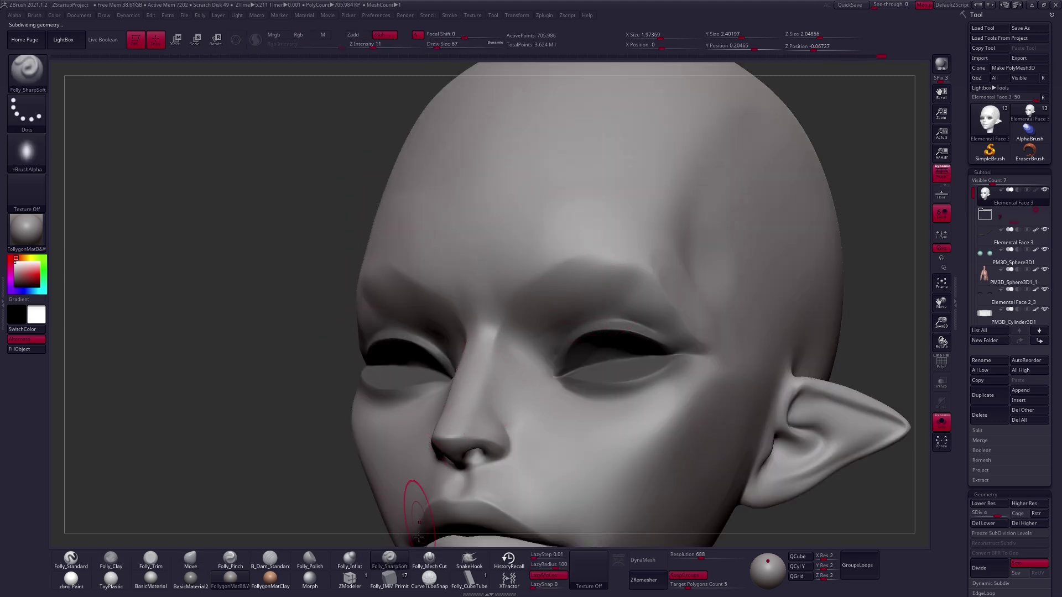
pyautogui.press('space')
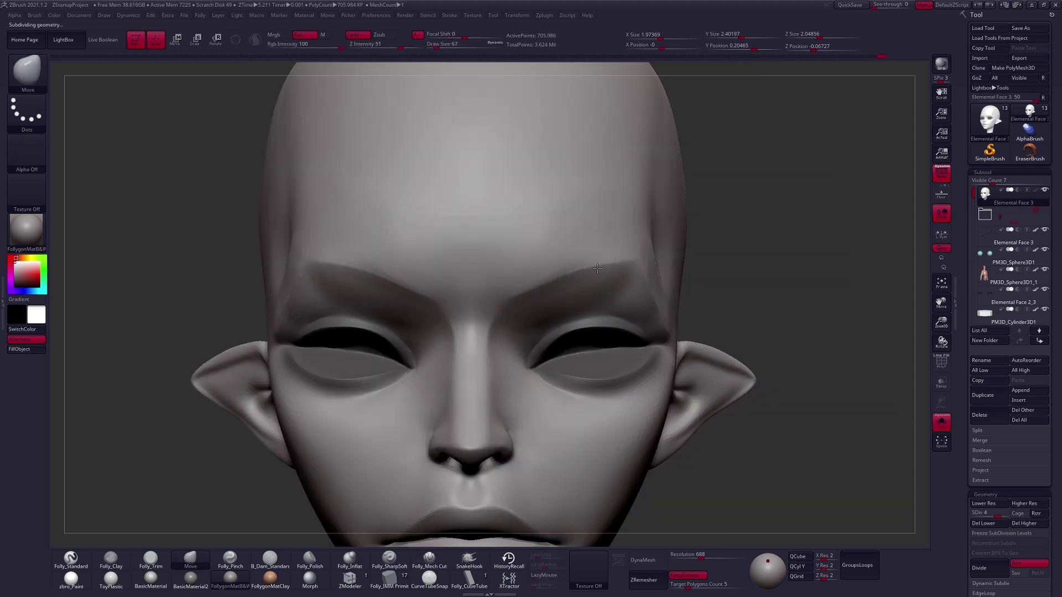
pyautogui.moveTo(608, 291)
pyautogui.mouseDown(button='right')
pyautogui.moveTo(573, 307)
pyautogui.moveTo(585, 297)
pyautogui.moveTo(571, 281)
pyautogui.mouseUp(button='right')
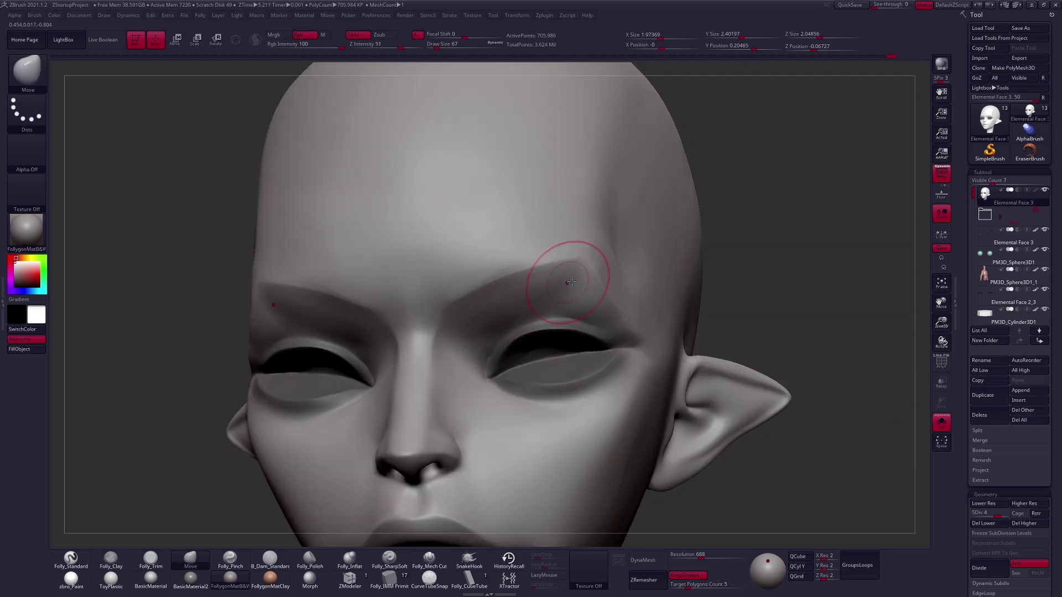
# Define the outer end of the brow ridge with Folly_Mech Cut at draw size 81, and smooth it at draw size 54.
pyautogui.click(436, 562)
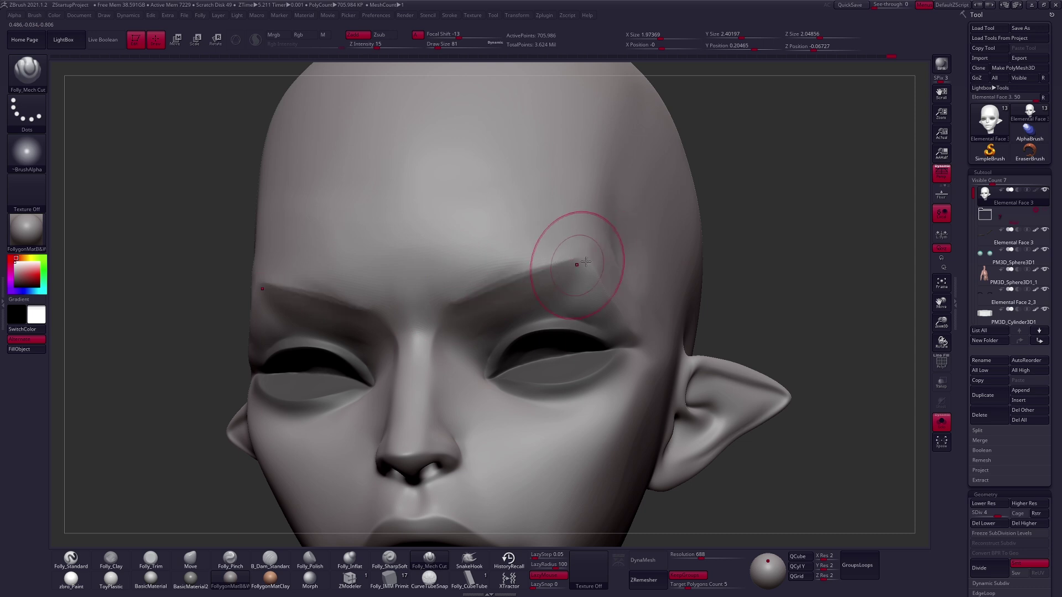
pyautogui.moveTo(586, 261); pyautogui.dragTo(587, 238, button='right')
pyautogui.rightClick(587, 238)
pyautogui.rightClick(605, 285)
pyautogui.press('shift')
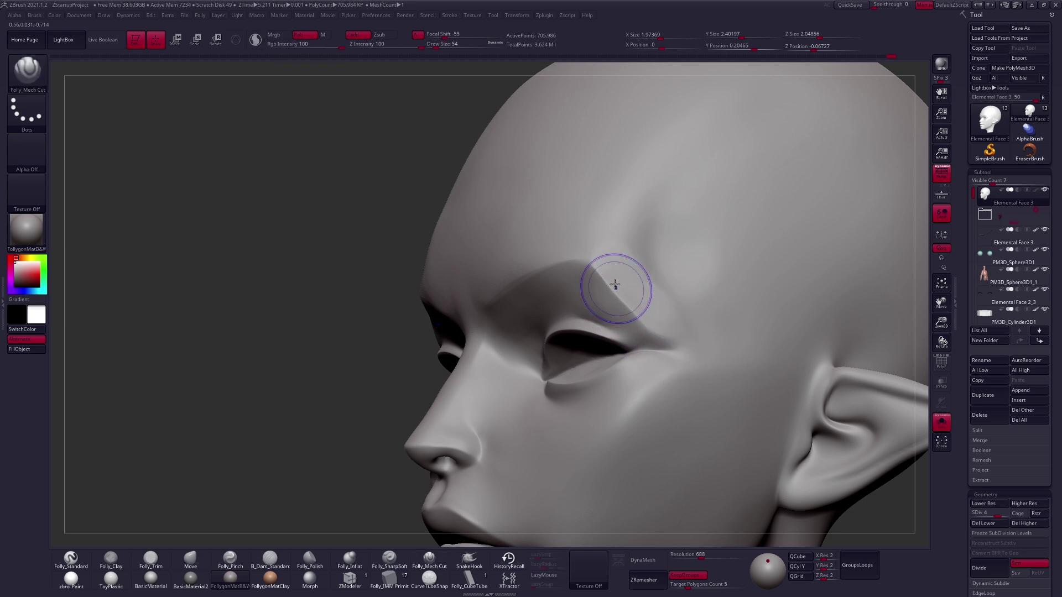
# Leave the isolated head view and hide the eyebrows subtool.
pyautogui.moveTo(653, 266)
pyautogui.mouseDown(button='right')
pyautogui.moveTo(652, 289)
pyautogui.moveTo(550, 279)
pyautogui.moveTo(633, 296)
pyautogui.moveTo(733, 369)
pyautogui.moveTo(774, 309)
pyautogui.mouseUp(button='right')
pyautogui.click(1044, 229)
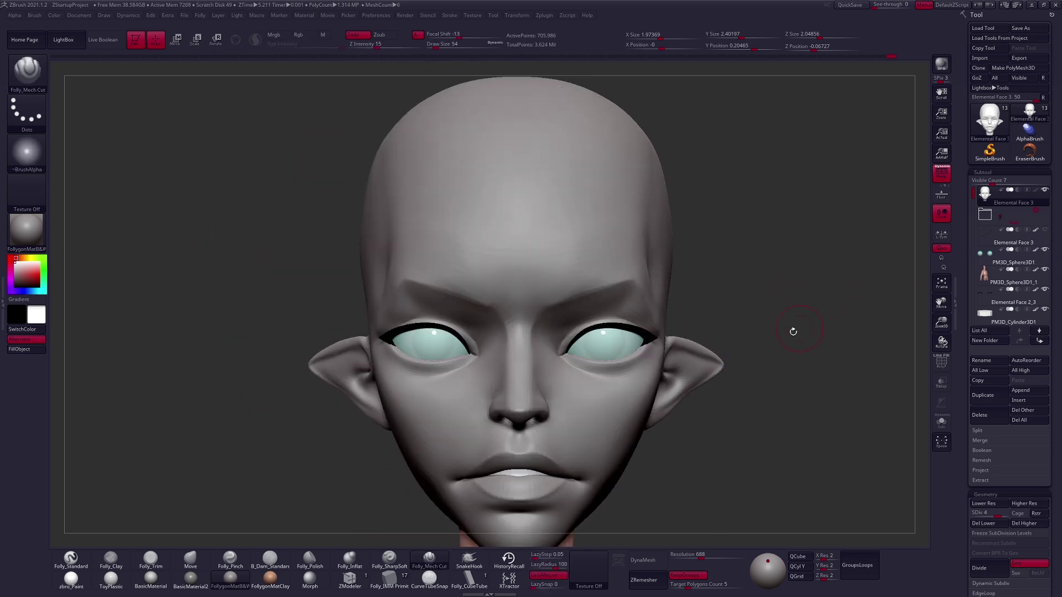
pyautogui.moveTo(783, 333)
pyautogui.keyDown('alt'); pyautogui.mouseDown(button='right')
pyautogui.moveTo(758, 332)
pyautogui.moveTo(772, 360)
pyautogui.moveTo(713, 351)
pyautogui.mouseUp(button='right'); pyautogui.keyUp('alt')
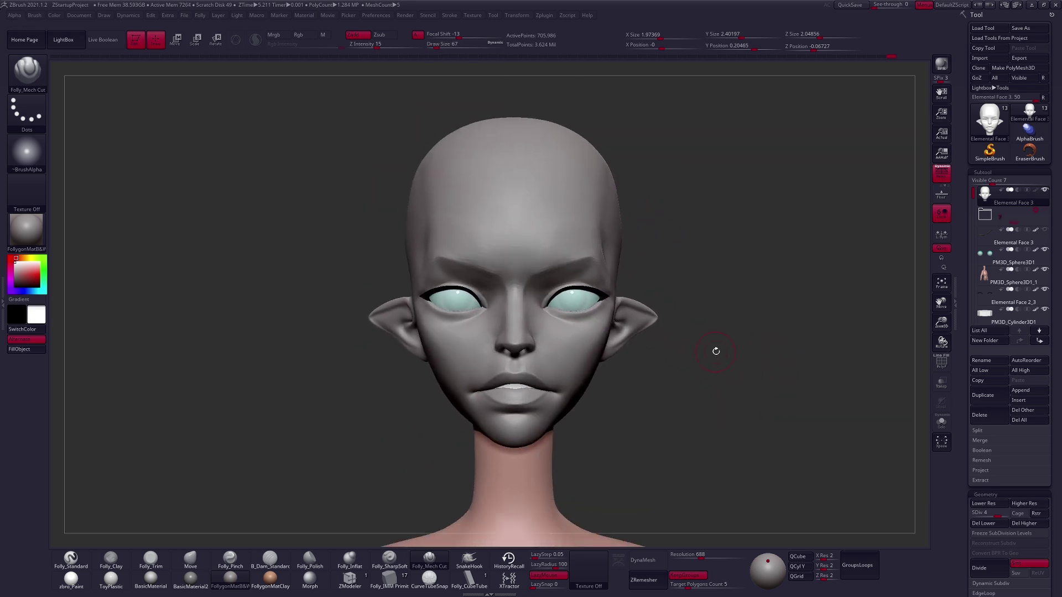
# Mask the head at subdivision level 1 so that only the ears stay editable.
pyautogui.hotkey('shift', 'd')
pyautogui.hotkey('shift', 'd')
pyautogui.hotkey('shift', 'd')
pyautogui.press('b')
pyautogui.press('m')
pyautogui.press('v')
pyautogui.press('w')
pyautogui.moveTo(569, 288)
pyautogui.mouseDown()
pyautogui.moveTo(569, 439)
pyautogui.moveTo(640, 299)
pyautogui.moveTo(765, 375)
pyautogui.moveTo(652, 383)
pyautogui.mouseUp()
pyautogui.press('q')
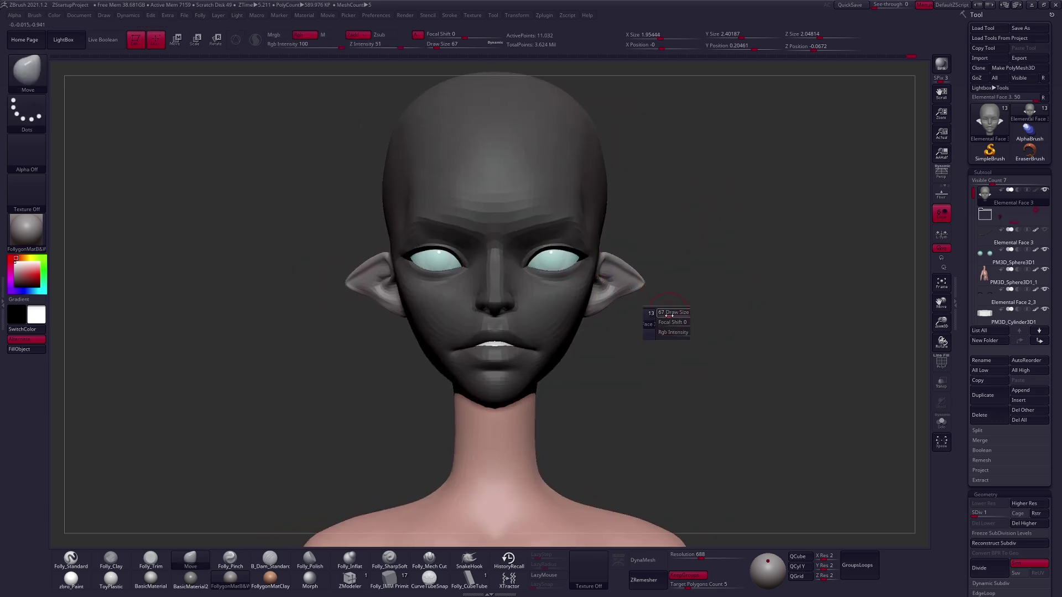
# Reposition the unmasked ears with the Move brush and return to the higher subdivision level.
pyautogui.moveTo(684, 303)
pyautogui.mouseDown()
pyautogui.moveTo(634, 316)
pyautogui.moveTo(658, 310)
pyautogui.moveTo(585, 243)
pyautogui.moveTo(605, 248)
pyautogui.moveTo(623, 341)
pyautogui.mouseUp()
pyautogui.press('d')
pyautogui.press('space')
# Flatten the side of the face with the Folly_Trim brush at draw size 67.
pyautogui.press('b')
pyautogui.press('f')
pyautogui.press('t')
pyautogui.moveTo(591, 298); pyautogui.dragTo(583, 329)
pyautogui.press('space')
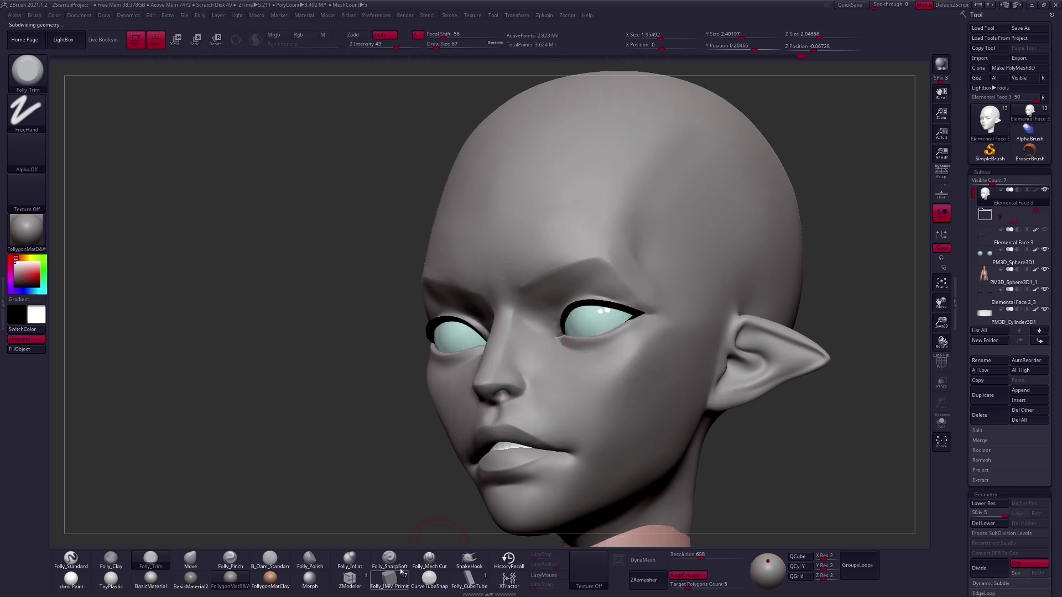
# Isolate the head and refine the area between inner brow and upper eyelid with Folly_Mech Cut, smoothing at draw size 33.
pyautogui.click(429, 558)
pyautogui.press('space')
pyautogui.hotkey('alt', 's')
pyautogui.moveTo(587, 314)
pyautogui.mouseDown()
pyautogui.moveTo(537, 321)
pyautogui.moveTo(575, 322)
pyautogui.moveTo(576, 299)
pyautogui.mouseUp()
pyautogui.press('space')
pyautogui.press('space')
pyautogui.press('shift')
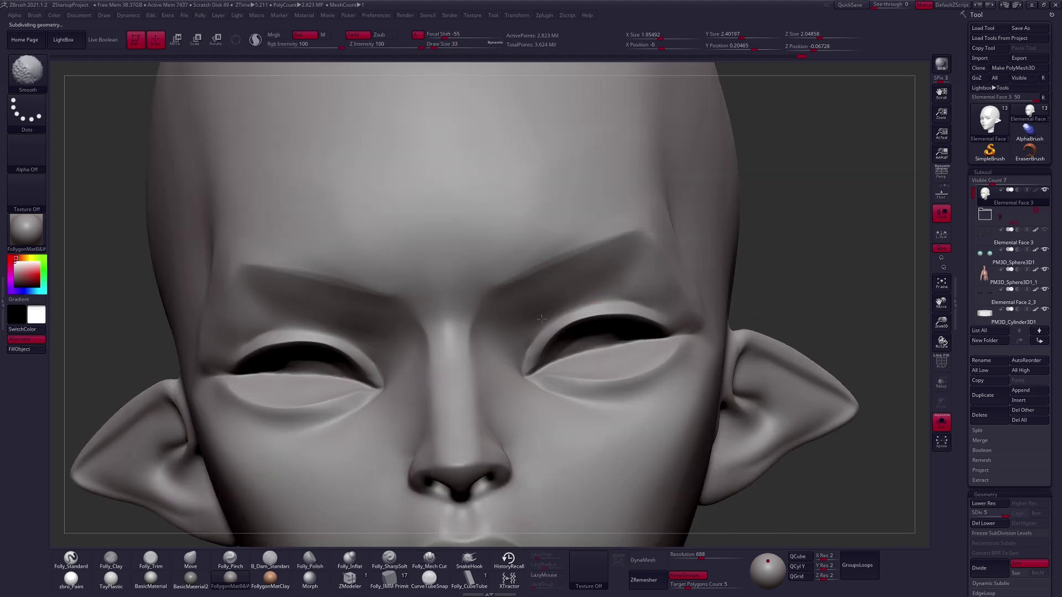
pyautogui.moveTo(534, 320)
pyautogui.mouseDown()
pyautogui.moveTo(552, 310)
pyautogui.moveTo(539, 321)
pyautogui.mouseUp()
# Sharpen the upper eyelid crease with Folly_Mech Cut at draw size 18, and smooth the eyelid at draw size 21.
pyautogui.press('space')
pyautogui.press('space')
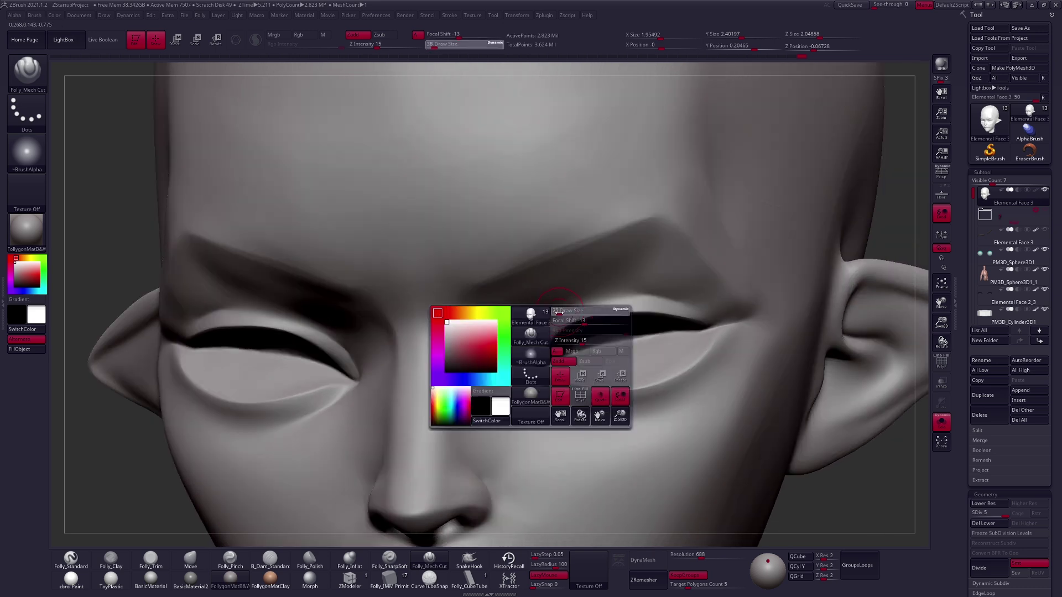
pyautogui.press('space')
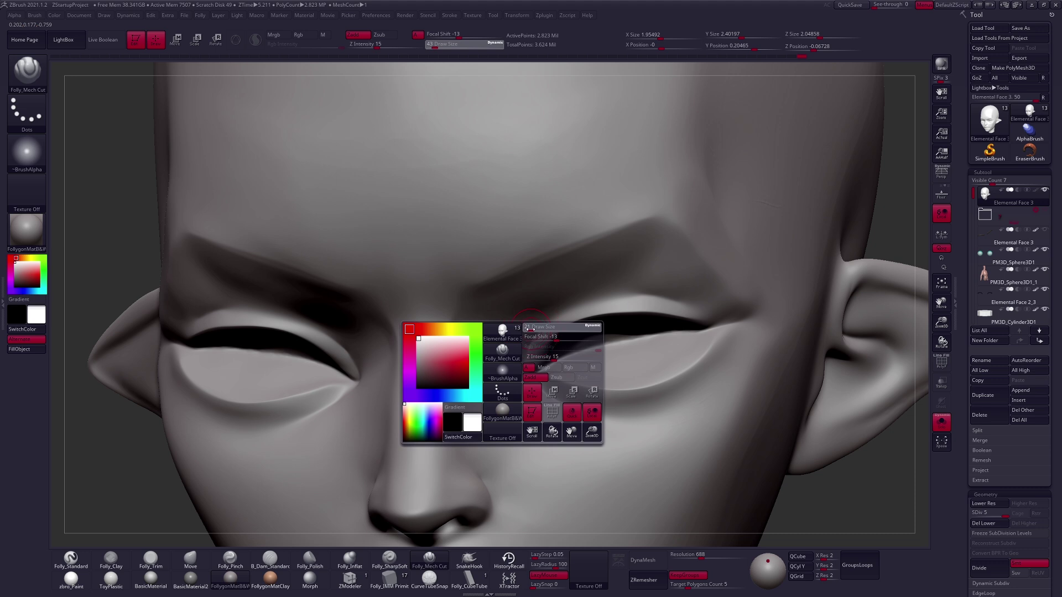
pyautogui.press('space')
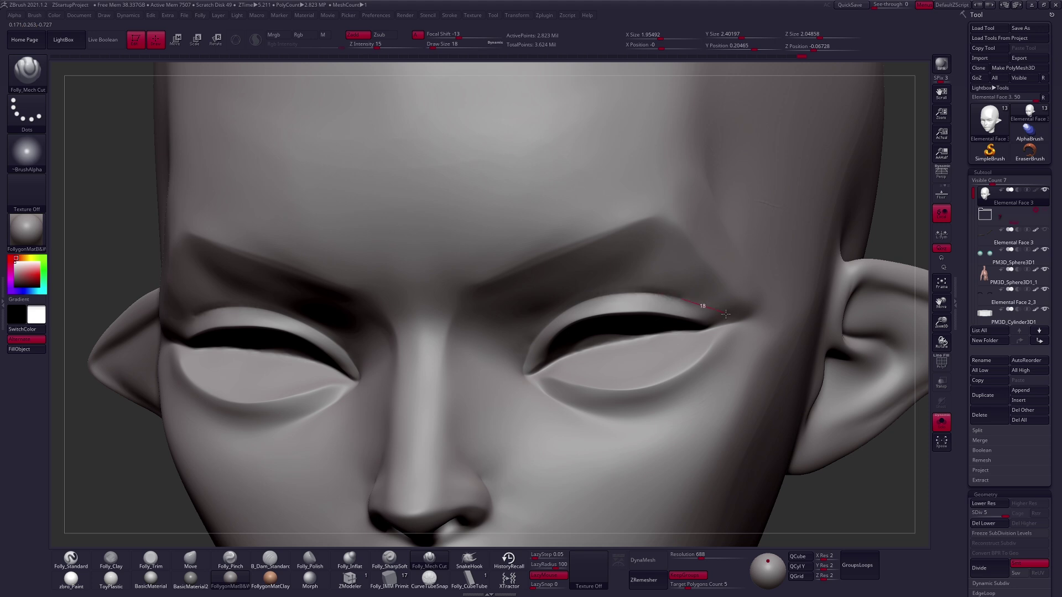
pyautogui.press('space')
pyautogui.press('shift')
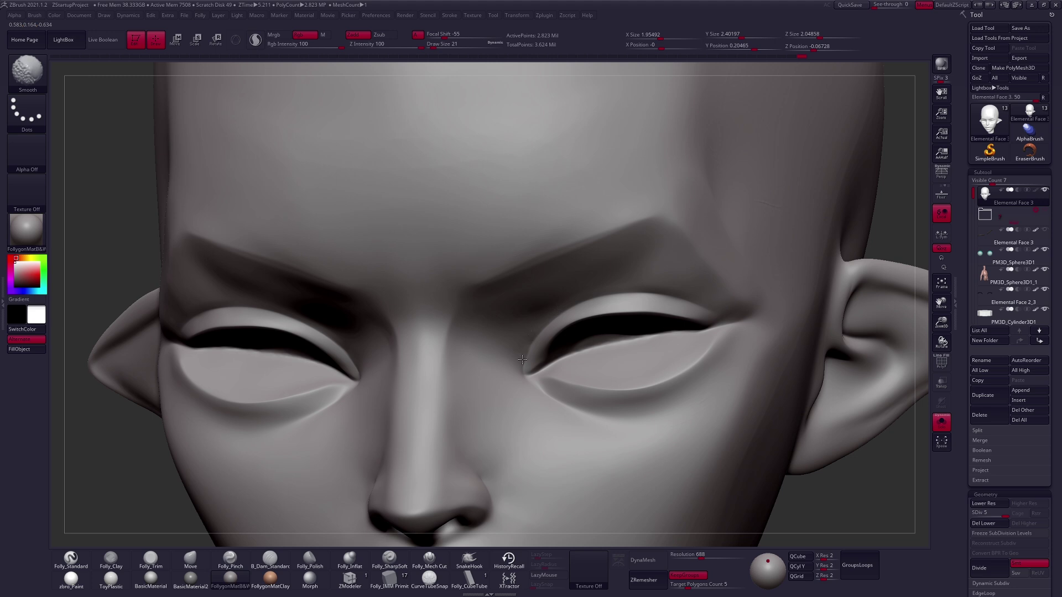
# Cut the plane edge from the temple to the outer eye corner with Folly_Mech Cut at draw size 81.
pyautogui.press('f')
pyautogui.press('space')
pyautogui.moveTo(735, 260); pyautogui.dragTo(576, 249, button='right')
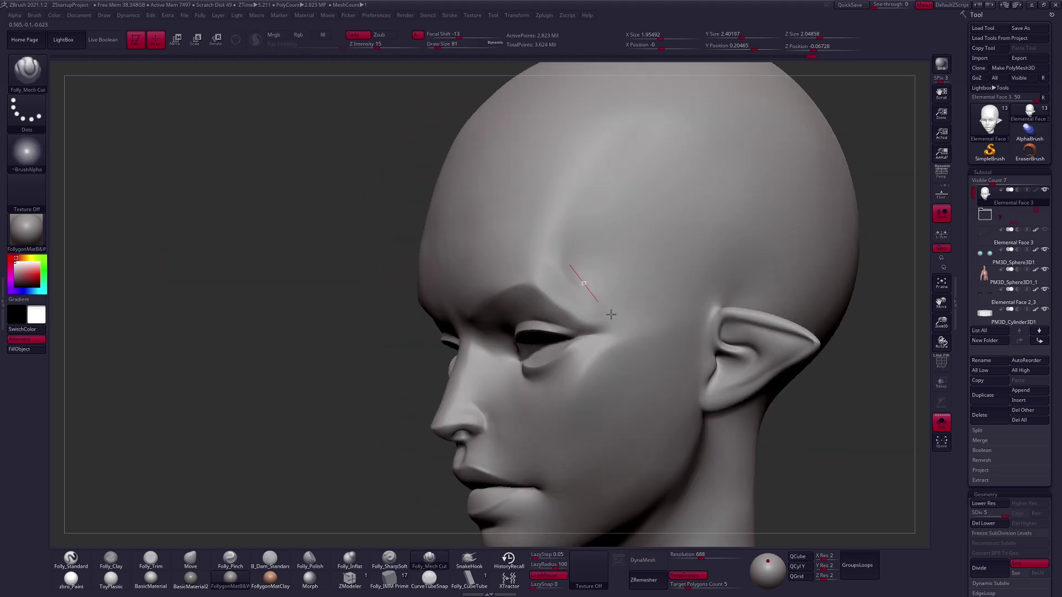
pyautogui.moveTo(645, 344)
pyautogui.mouseDown(button='right')
pyautogui.moveTo(612, 289)
pyautogui.moveTo(663, 375)
pyautogui.moveTo(678, 372)
pyautogui.moveTo(580, 230)
pyautogui.mouseUp(button='right')
pyautogui.press('[')
# Flatten the forehead with the Folly_Trim brush at draw size 81, and smooth the forehead and temple.
pyautogui.press('2')
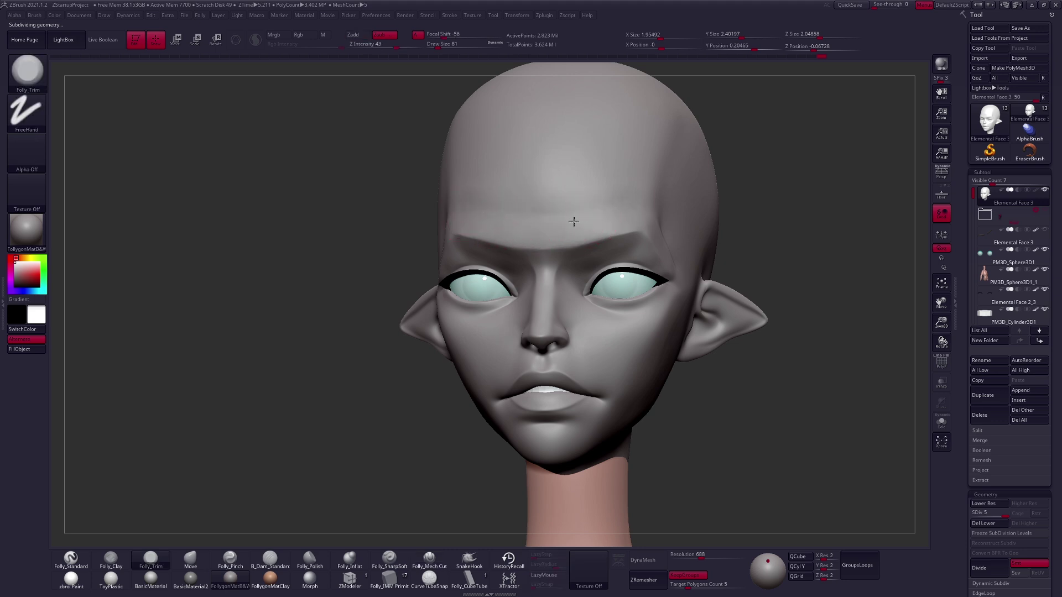
pyautogui.press('shift')
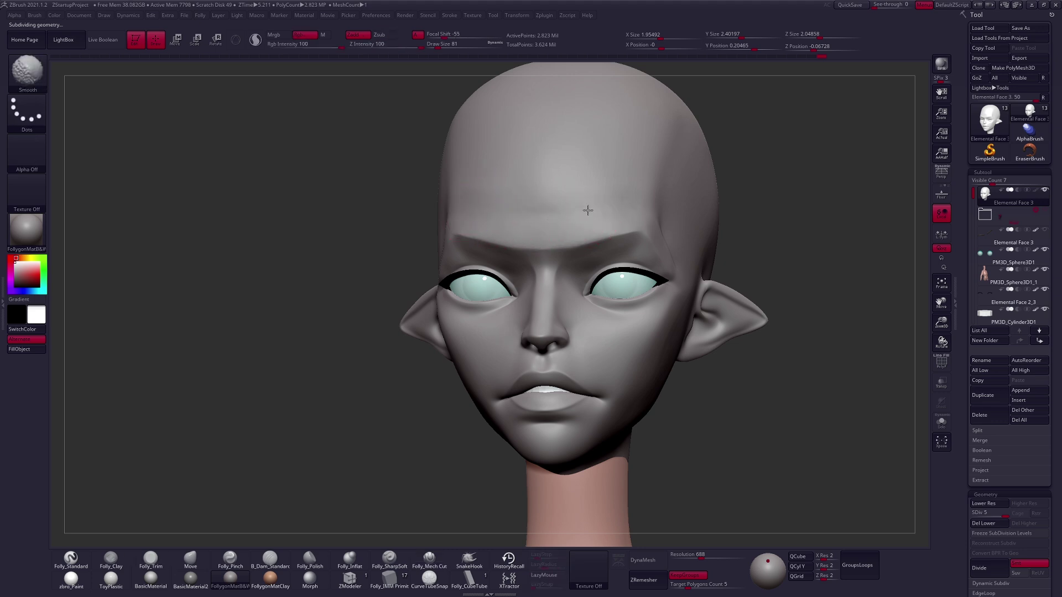
pyautogui.press('space')
pyautogui.keyDown('alt'); pyautogui.moveTo(581, 224); pyautogui.dragTo(721, 270, button='right'); pyautogui.keyUp('alt')
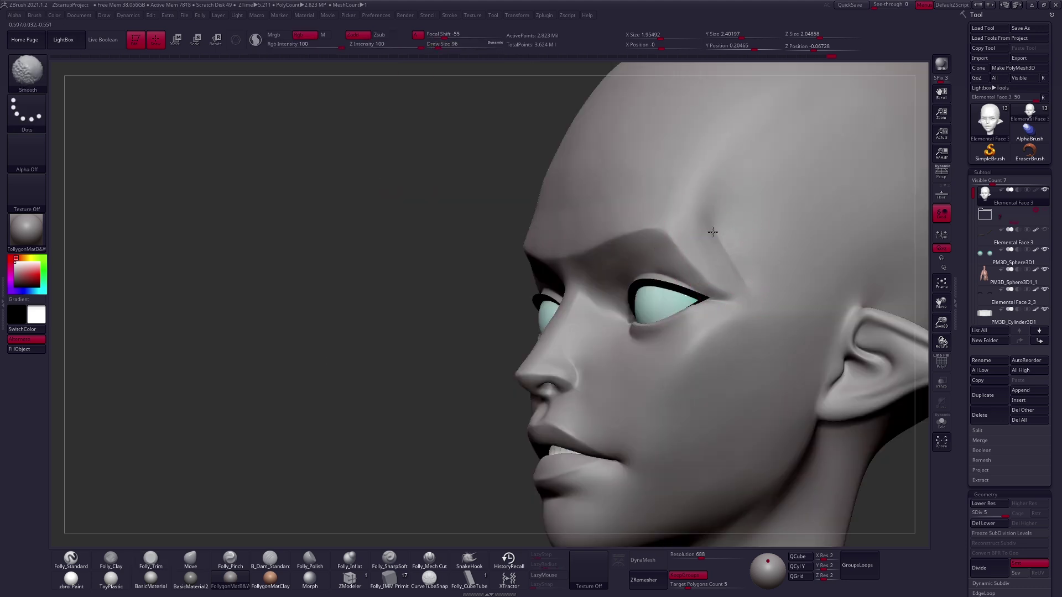
pyautogui.press('space')
# Adjust the shape of the temple with the Move brush at draw size 140 and subdivision level 5.
pyautogui.press('b')
pyautogui.press('m')
pyautogui.press('v')
pyautogui.moveTo(726, 277)
pyautogui.mouseDown(button='right')
pyautogui.moveTo(621, 237)
pyautogui.moveTo(659, 363)
pyautogui.moveTo(704, 358)
pyautogui.mouseUp(button='right')
pyautogui.press('[')
pyautogui.hotkey('shift', 'f')
pyautogui.hotkey('shift', 'f')
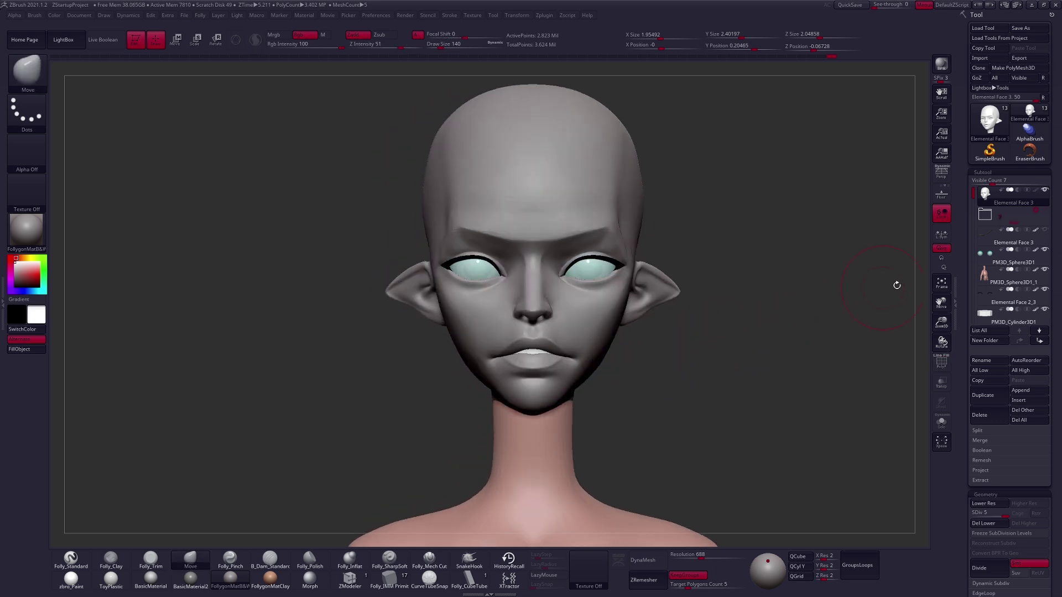
# Show the eyebrows subtool, fit it onto the brow ridge with the Move brush at draw size 140, and reselect the head.
pyautogui.click(994, 238)
pyautogui.moveTo(775, 272); pyautogui.dragTo(558, 248, button='right')
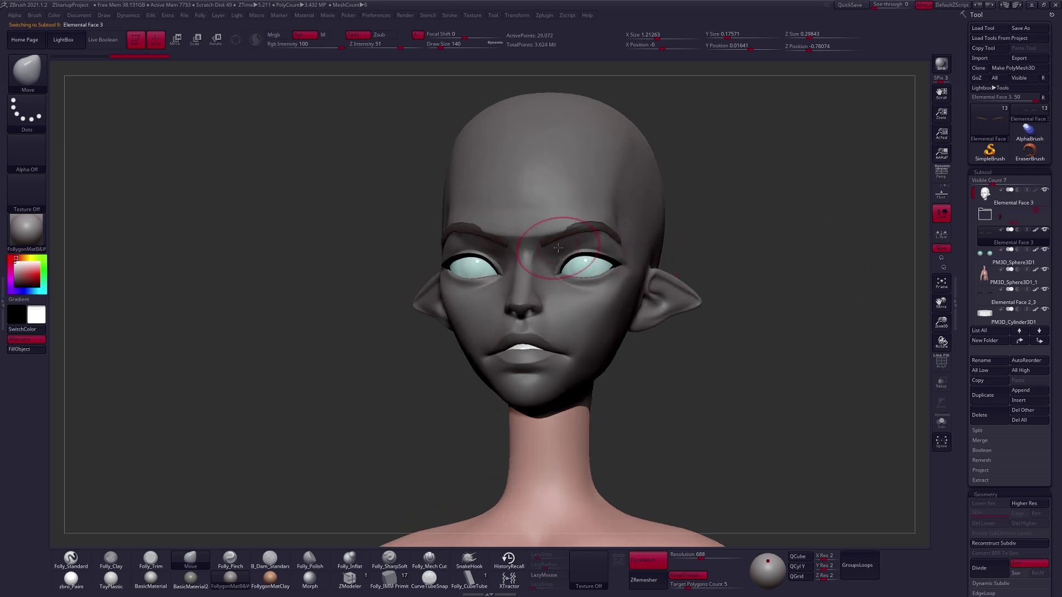
pyautogui.moveTo(557, 236); pyautogui.dragTo(678, 425, button='right')
pyautogui.keyDown('alt'); pyautogui.click(617, 386); pyautogui.keyUp('alt')
pyautogui.rightClick(697, 386)
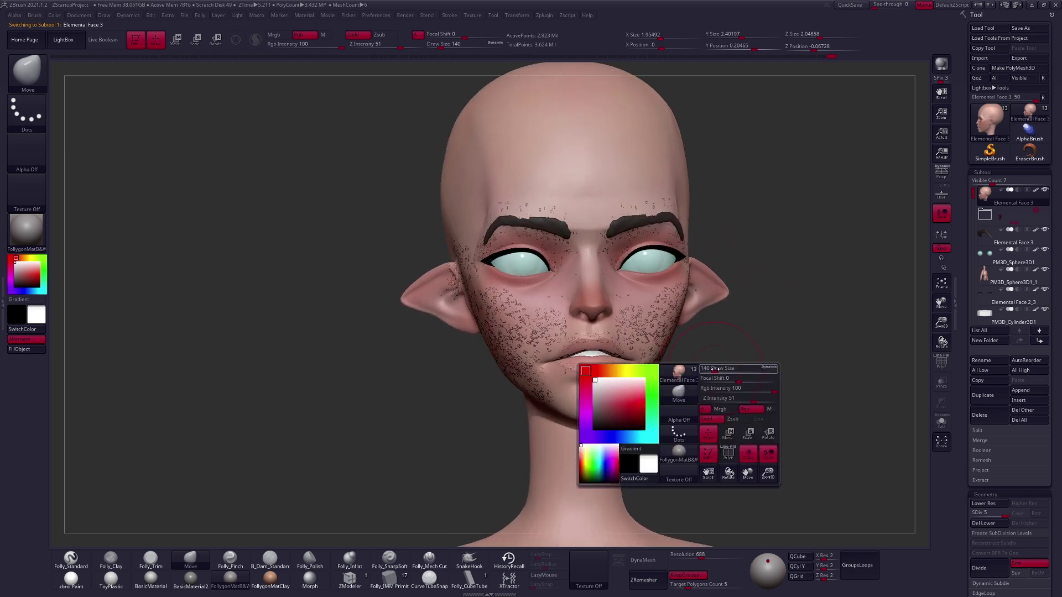
pyautogui.moveTo(722, 367)
pyautogui.keyDown('alt'); pyautogui.mouseDown(button='right')
pyautogui.moveTo(630, 419)
pyautogui.moveTo(620, 392)
pyautogui.mouseUp(button='right'); pyautogui.keyUp('alt')
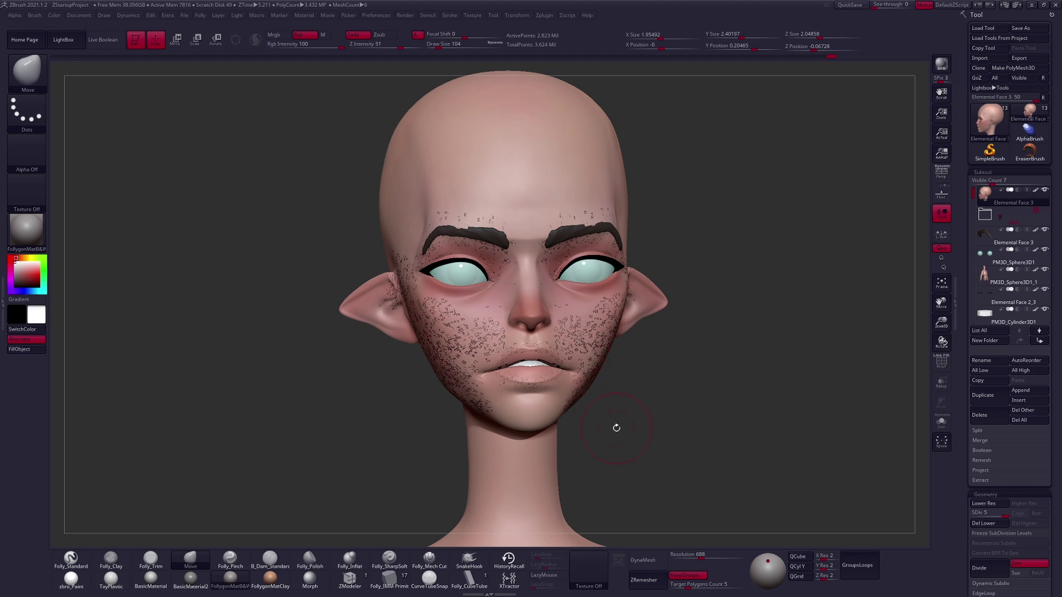
# Fine-tune the outer eyebrow shape with the Move brush, and apply the zbro_Paint material to the head.
pyautogui.click(989, 242)
pyautogui.rightClick(594, 227)
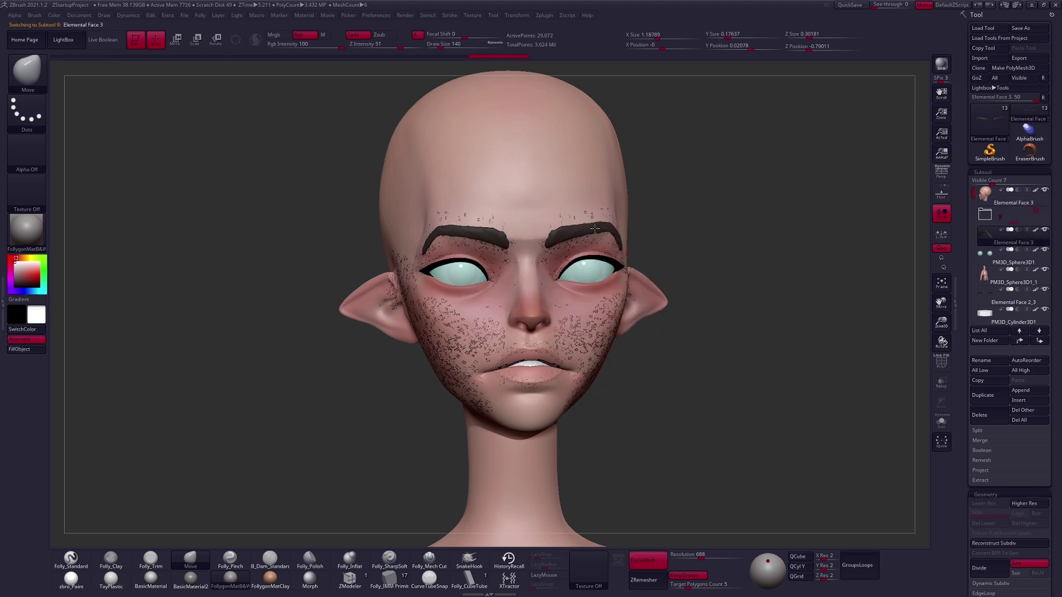
pyautogui.rightClick(597, 239)
pyautogui.moveTo(741, 277); pyautogui.dragTo(717, 277)
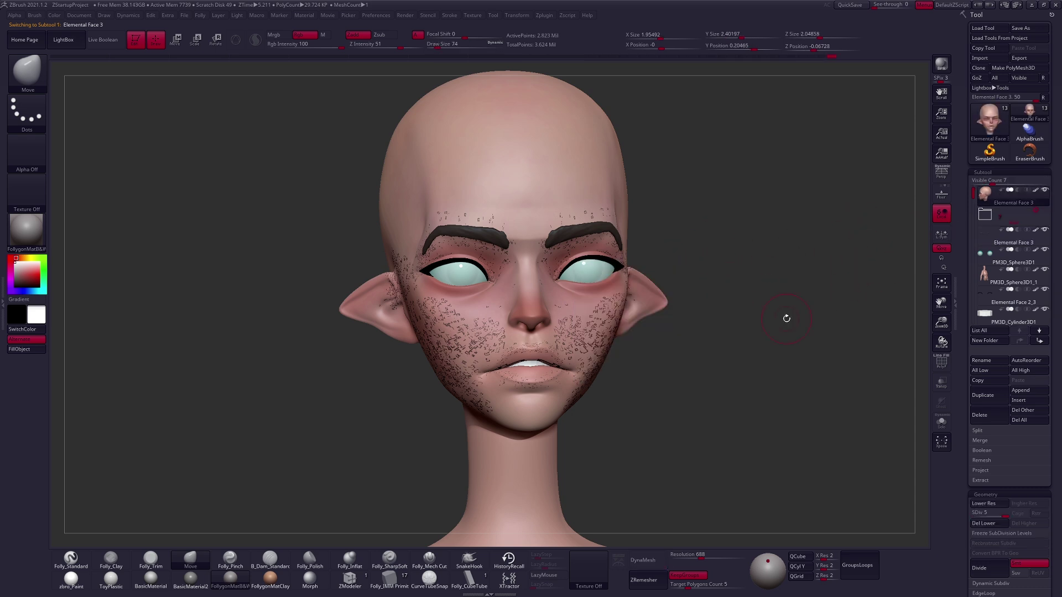
pyautogui.click(71, 579)
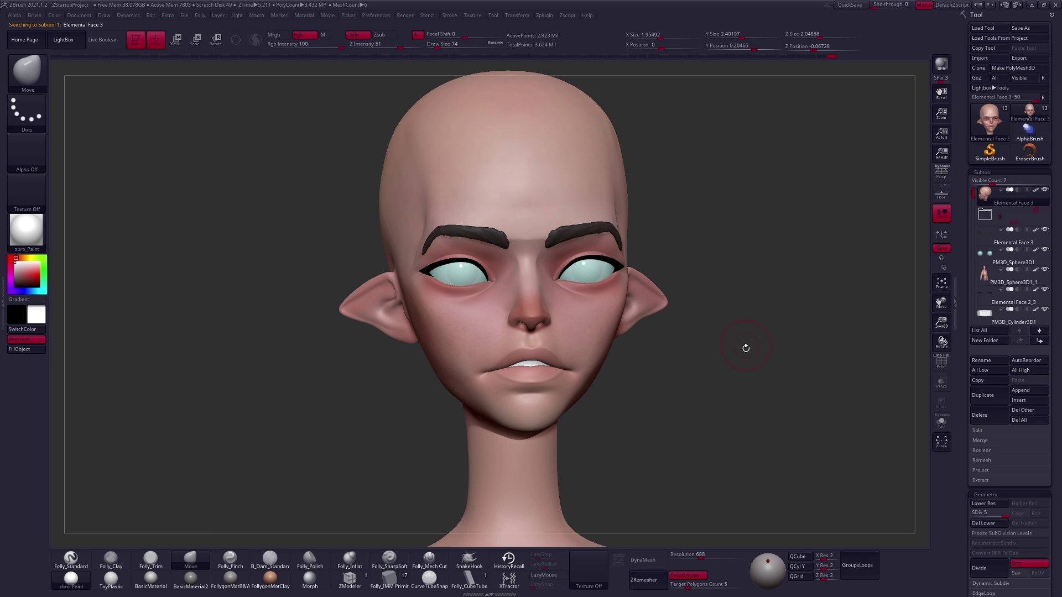
# Sample the skin colour from the cheek with the Folly_Standard brush and smooth the cheek surface.
pyautogui.moveTo(725, 370)
pyautogui.mouseDown()
pyautogui.moveTo(719, 353)
pyautogui.moveTo(636, 517)
pyautogui.moveTo(648, 379)
pyautogui.moveTo(699, 356)
pyautogui.moveTo(661, 400)
pyautogui.moveTo(671, 328)
pyautogui.mouseUp()
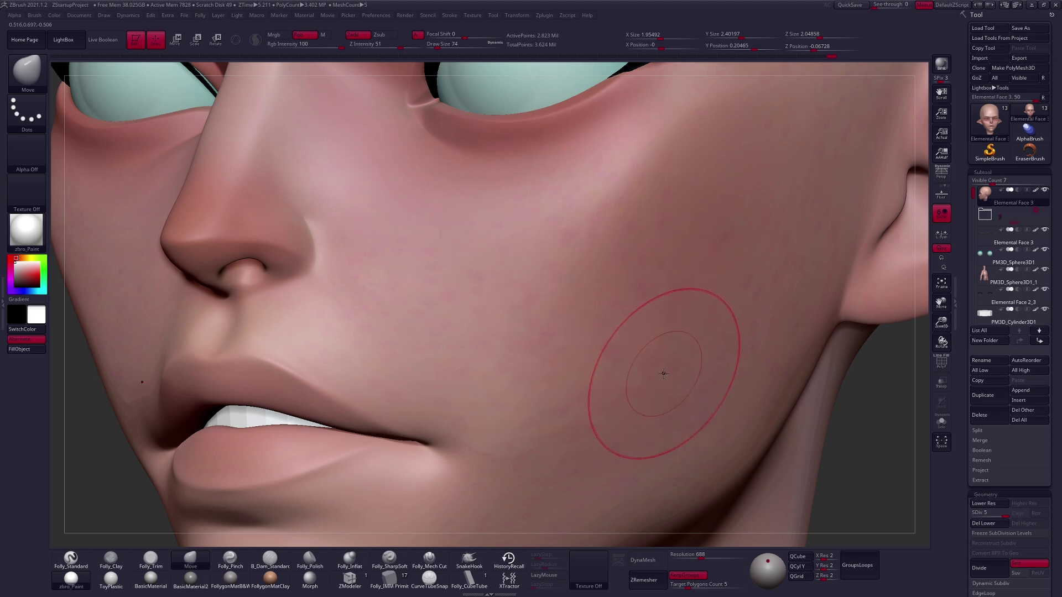
pyautogui.moveTo(398, 266); pyautogui.dragTo(422, 285)
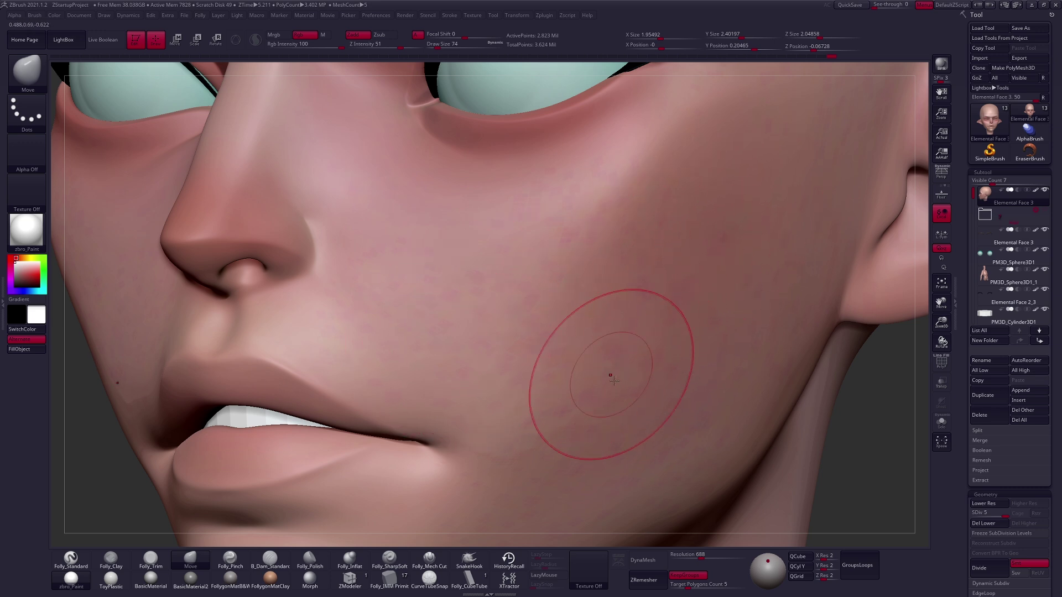
pyautogui.press('b')
pyautogui.press('s')
pyautogui.press('t')
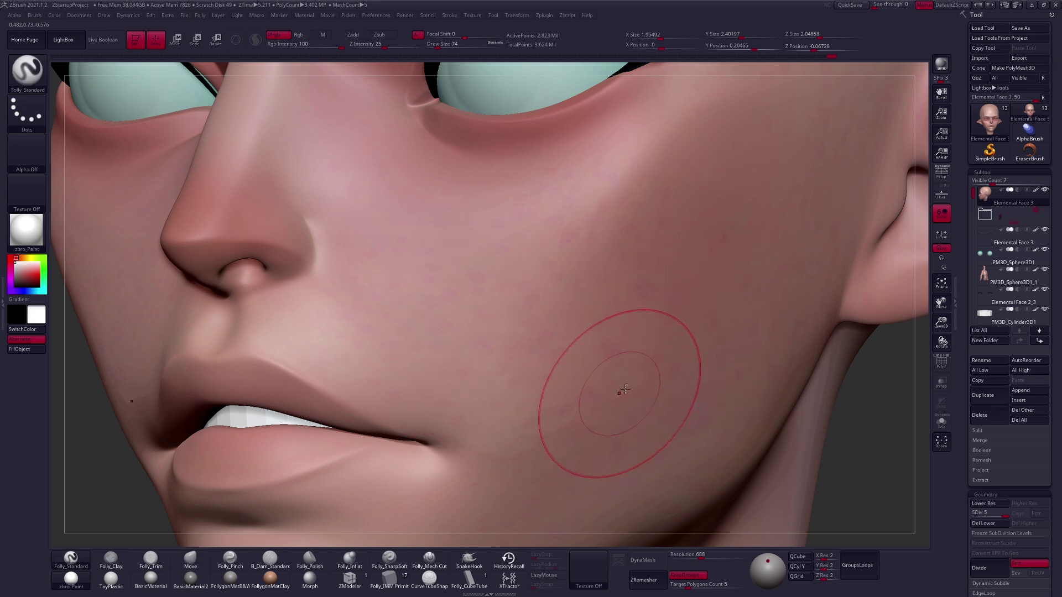
pyautogui.press('c')
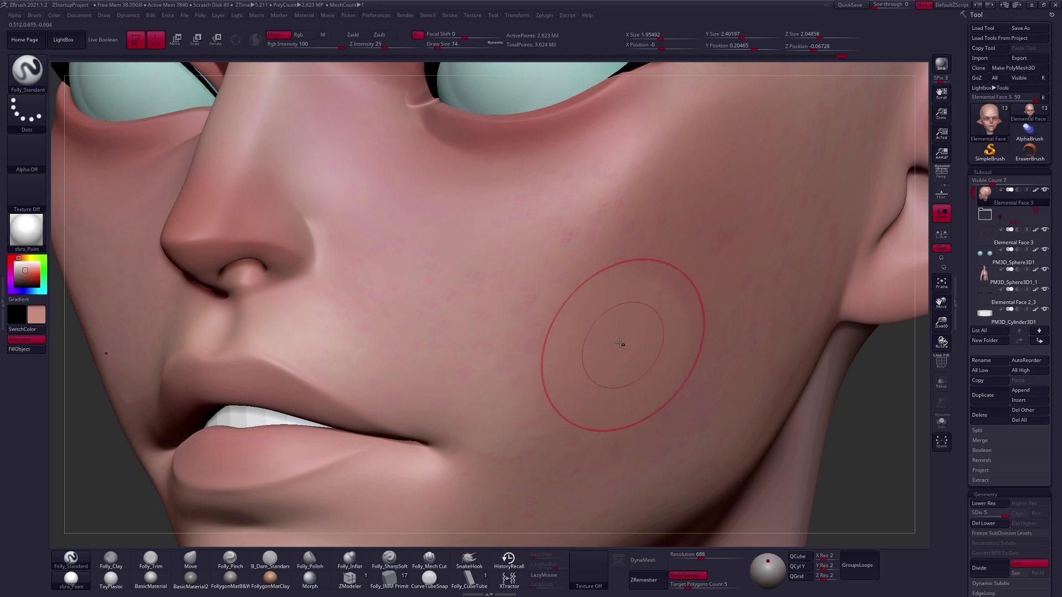
pyautogui.moveTo(534, 356)
pyautogui.keyDown('shift'); pyautogui.mouseDown()
pyautogui.moveTo(605, 415)
pyautogui.moveTo(703, 354)
pyautogui.mouseUp(); pyautogui.keyUp('shift')
# Activate the Move brush at draw size 160 and turn on perspective for the view of the whole head.
pyautogui.press('f')
pyautogui.press('b')
pyautogui.press('m')
pyautogui.press('v')
pyautogui.press('space')
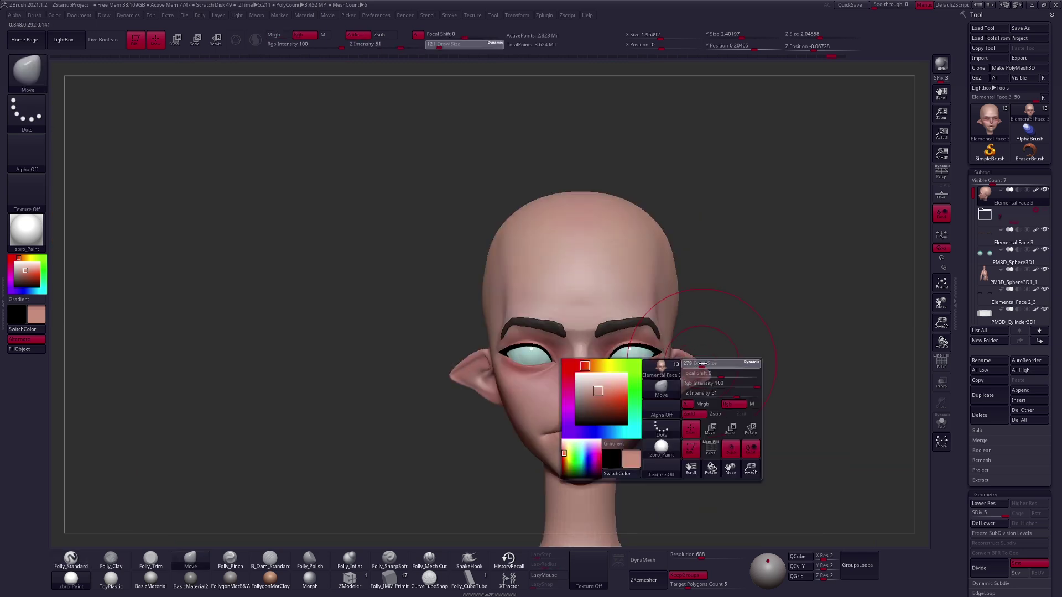
pyautogui.press('space')
pyautogui.moveTo(652, 379)
pyautogui.mouseDown(button='right')
pyautogui.moveTo(689, 391)
pyautogui.moveTo(647, 368)
pyautogui.moveTo(701, 373)
pyautogui.mouseUp(button='right')
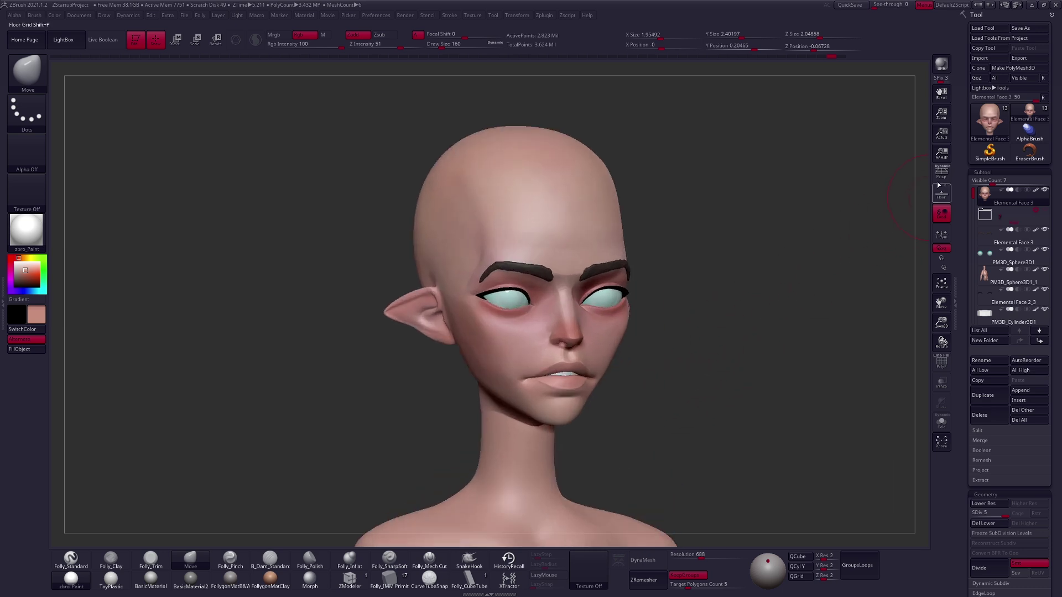
pyautogui.press('p')
pyautogui.click(1045, 212)
pyautogui.moveTo(821, 319)
pyautogui.mouseDown(button='right')
pyautogui.moveTo(794, 348)
pyautogui.moveTo(730, 360)
pyautogui.moveTo(775, 373)
pyautogui.moveTo(768, 360)
pyautogui.moveTo(774, 384)
pyautogui.moveTo(749, 360)
pyautogui.moveTo(721, 360)
pyautogui.mouseUp(button='right')
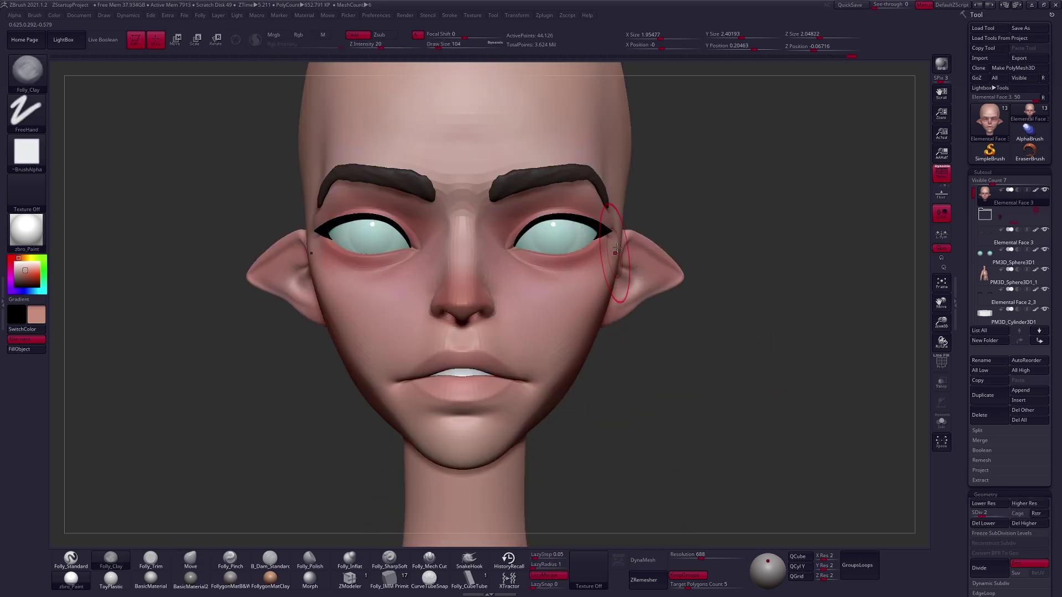
# Reshape the cheeks and face with the Move brush at draw size 130 on subdivision level 1.
pyautogui.press('ctrl')
pyautogui.moveTo(531, 269)
pyautogui.keyDown('ctrl'); pyautogui.mouseDown()
pyautogui.moveTo(521, 425)
pyautogui.moveTo(626, 477)
pyautogui.moveTo(718, 382)
pyautogui.mouseUp(); pyautogui.keyUp('ctrl')
pyautogui.press('b')
pyautogui.press('m')
pyautogui.press('v')
pyautogui.press('space')
pyautogui.hotkey('shift', 'd')
pyautogui.moveTo(594, 297); pyautogui.dragTo(612, 343, button='right')
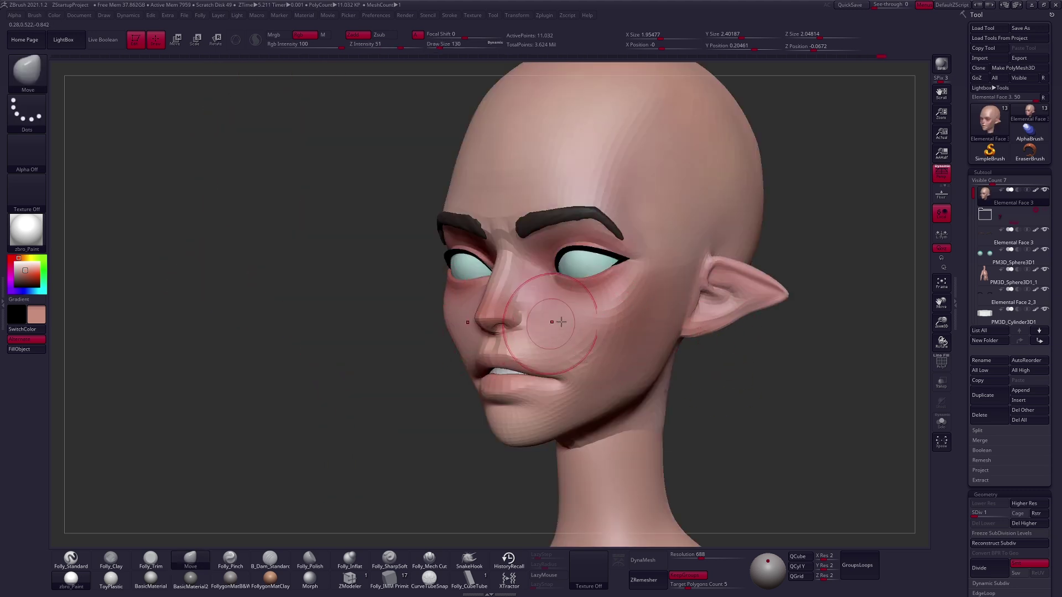
# Raise the head to subdivision level 3 and reduce the Move brush to draw size 61 for refining the face outline.
pyautogui.press('d')
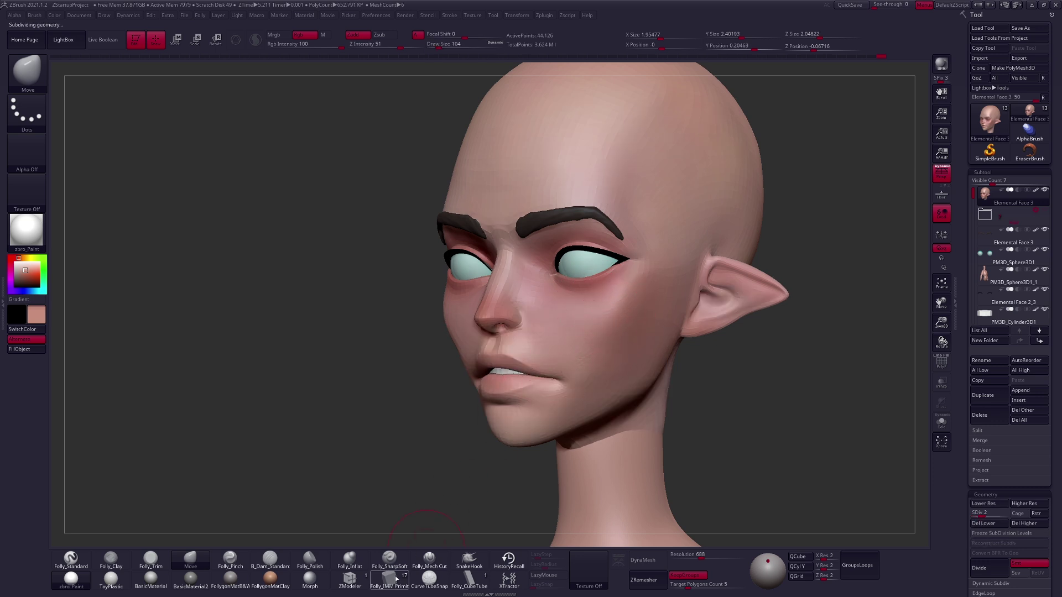
pyautogui.press('d')
pyautogui.keyDown('shift'); pyautogui.moveTo(575, 310); pyautogui.dragTo(597, 293, button='right'); pyautogui.keyUp('shift')
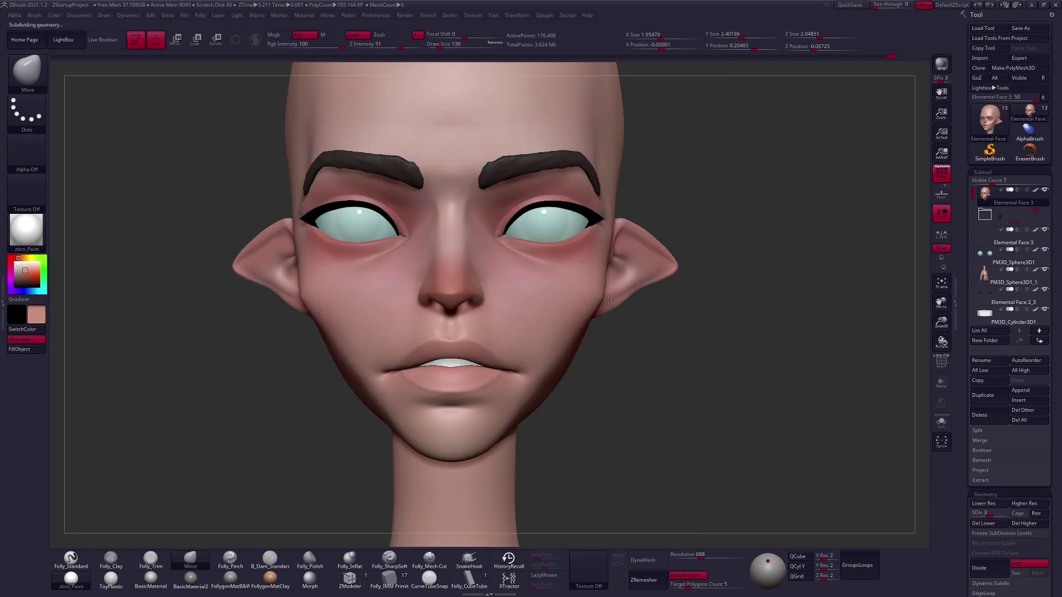
pyautogui.rightClick(658, 320)
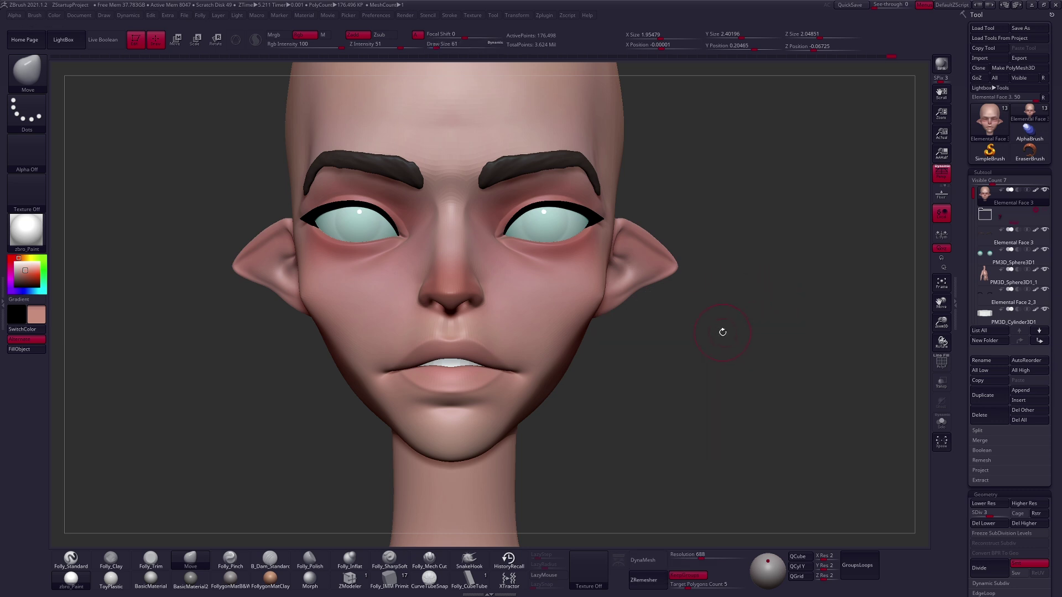
# Work over the cheek and jaw with the Folly_Mech Cut brush at draw size 88 on subdivision level 5.
pyautogui.click(429, 559)
pyautogui.moveTo(450, 510)
pyautogui.mouseDown(button='right')
pyautogui.moveTo(558, 311)
pyautogui.moveTo(713, 348)
pyautogui.mouseUp(button='right')
pyautogui.rightClick(641, 382)
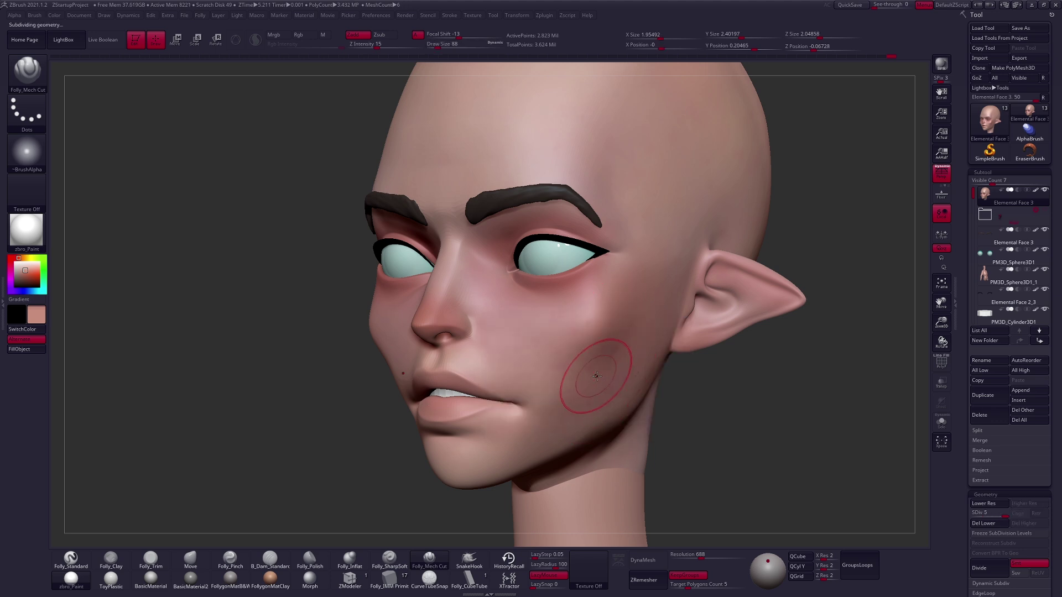
pyautogui.moveTo(608, 367); pyautogui.dragTo(446, 537, button='right')
pyautogui.moveTo(613, 286); pyautogui.dragTo(653, 327, button='right')
pyautogui.rightClick(591, 332)
pyautogui.moveTo(598, 348)
pyautogui.mouseDown(button='right')
pyautogui.moveTo(663, 368)
pyautogui.moveTo(592, 355)
pyautogui.moveTo(587, 344)
pyautogui.mouseUp(button='right')
# Cut a flat, sharp-edged plane across the cheek from ear to chin with the Folly_Mech Cut brush at draw sizes 54 and 67.
pyautogui.press('f')
pyautogui.hotkey('shift', 'd')
pyautogui.press('d')
pyautogui.press('space')
pyautogui.moveTo(625, 318); pyautogui.dragTo(607, 317)
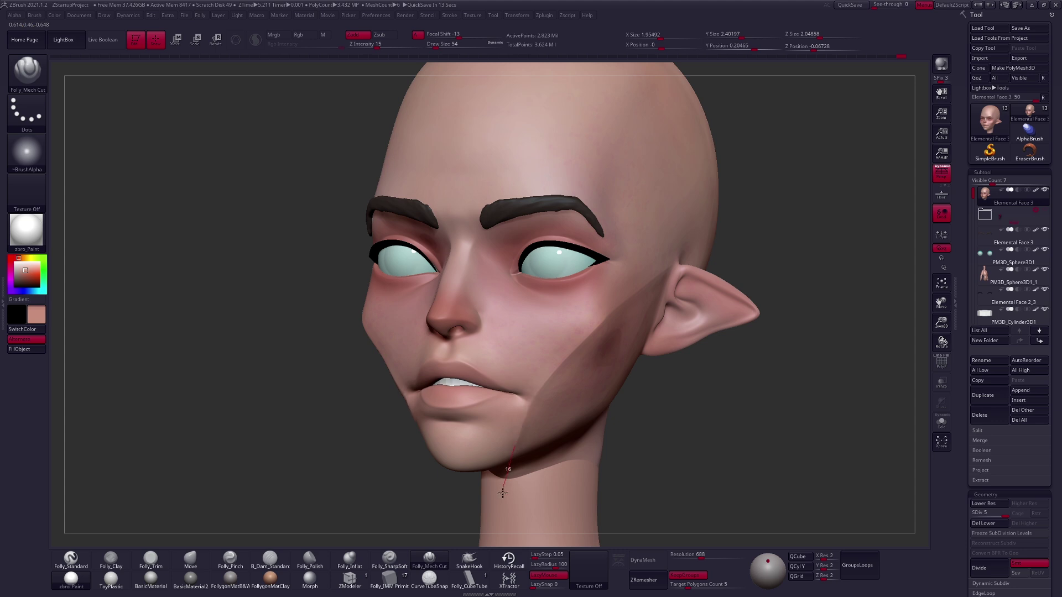
pyautogui.moveTo(515, 433)
pyautogui.mouseDown(button='right')
pyautogui.moveTo(540, 360)
pyautogui.moveTo(571, 398)
pyautogui.mouseUp(button='right')
pyautogui.press('space')
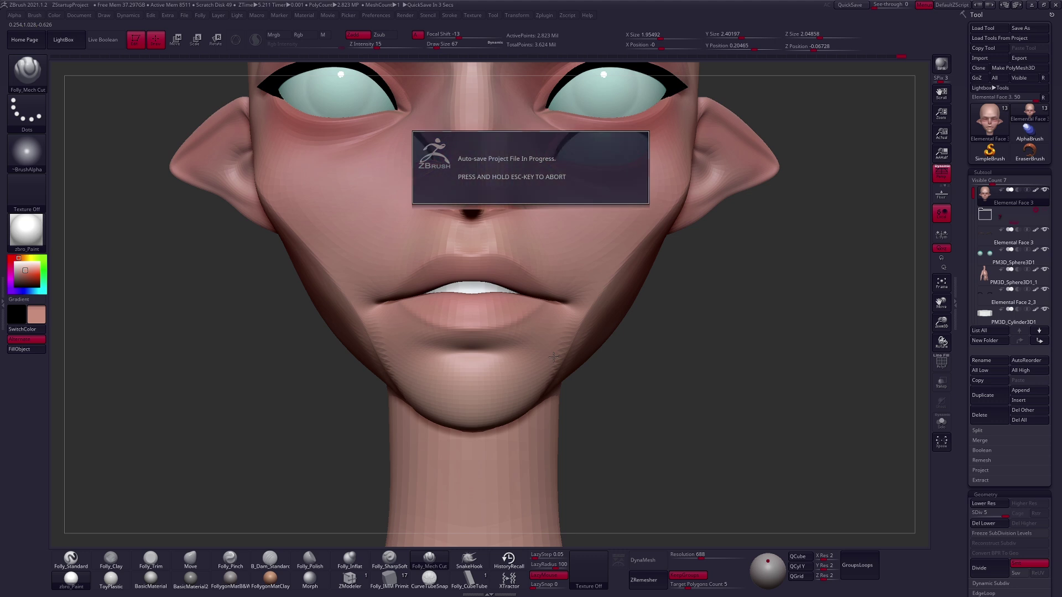
pyautogui.moveTo(569, 359)
pyautogui.keyDown('ctrl'); pyautogui.mouseDown(button='right')
pyautogui.moveTo(616, 359)
pyautogui.moveTo(612, 289)
pyautogui.moveTo(626, 304)
pyautogui.moveTo(592, 289)
pyautogui.mouseUp(button='right'); pyautogui.keyUp('ctrl')
# Adjust the cheek plane and jaw with the Move brush at draw size 121, working on subdivision levels 2 and 3.
pyautogui.press('space')
pyautogui.click(610, 304)
pyautogui.press(']')
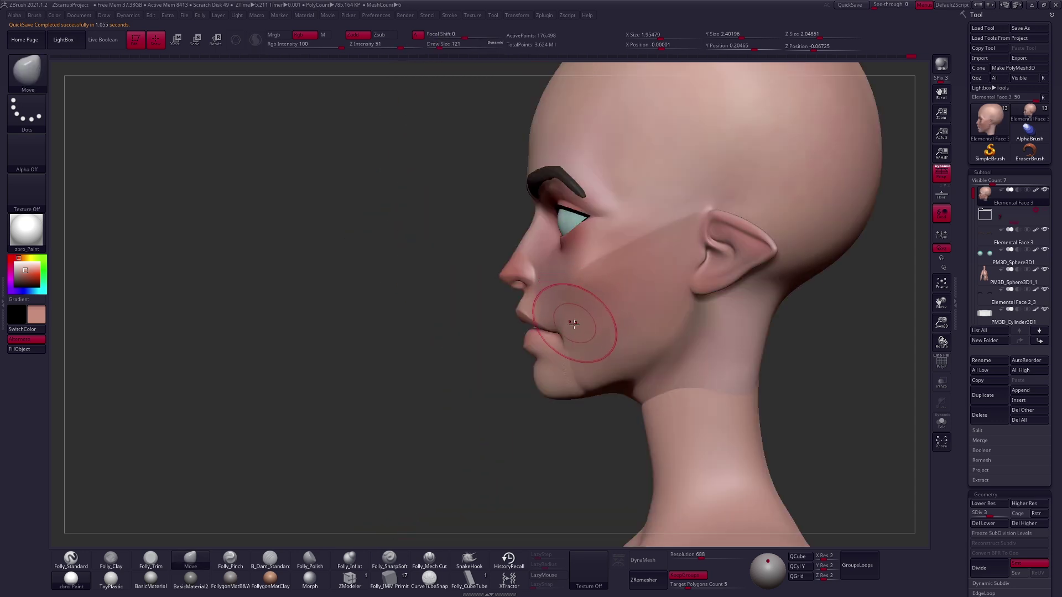
pyautogui.hotkey('shift', 'd')
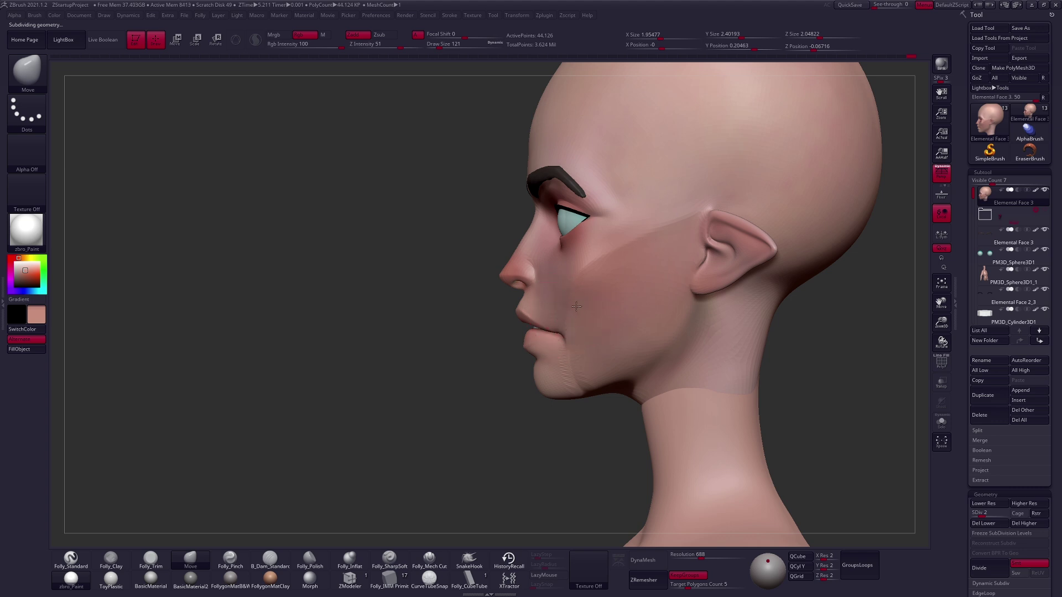
pyautogui.moveTo(577, 299); pyautogui.dragTo(611, 280, button='right')
pyautogui.press('d')
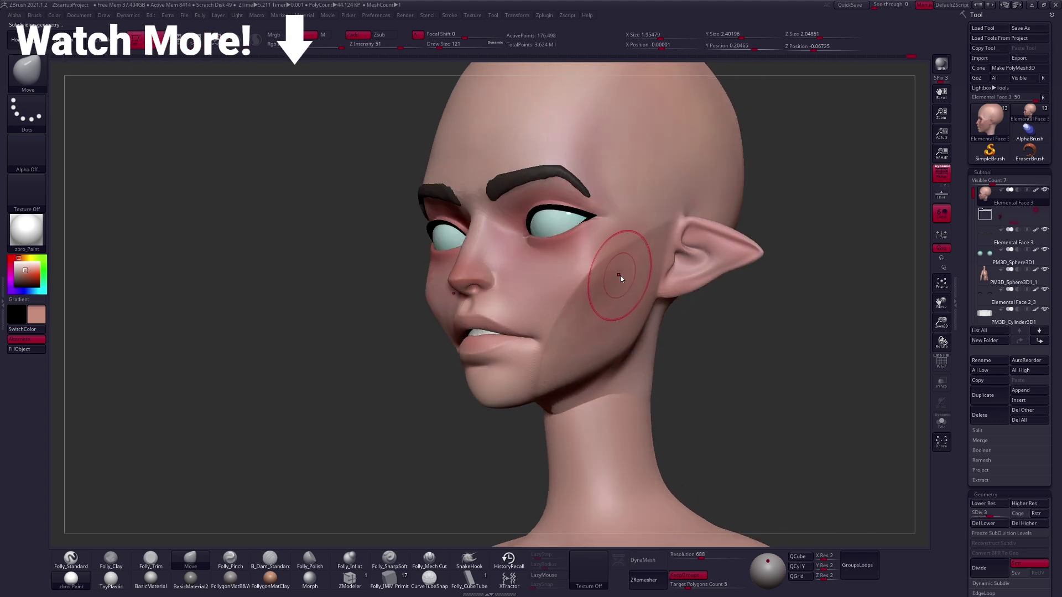